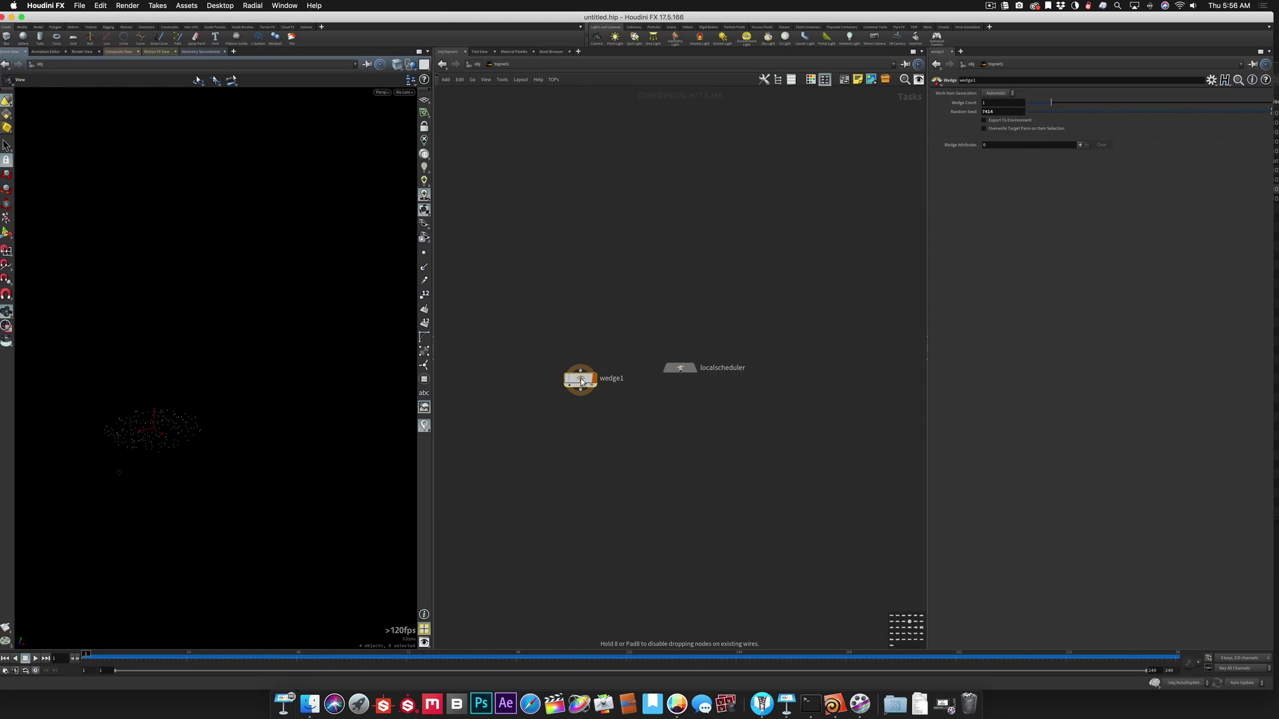
Step: Enter the AutoDopNetwork and play the particle simulation around the circular emitter, finishing back at the first frame
drag(581, 382, 579, 372)
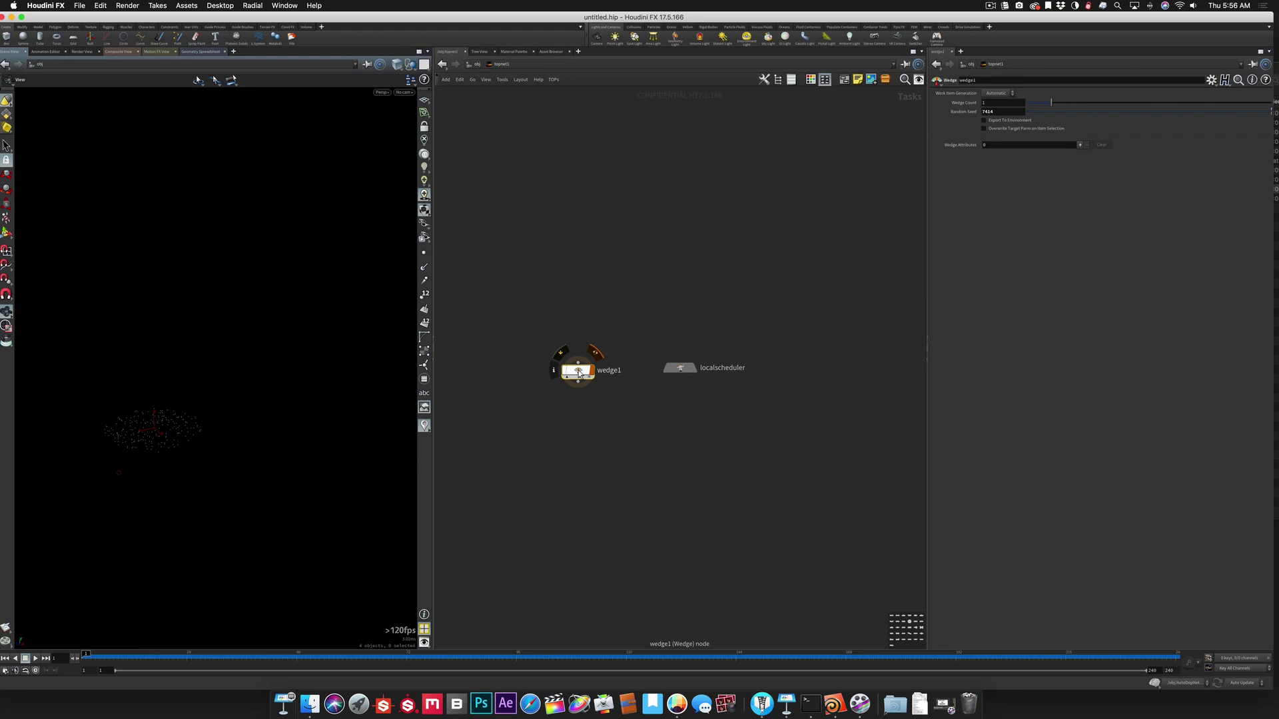
key(u)
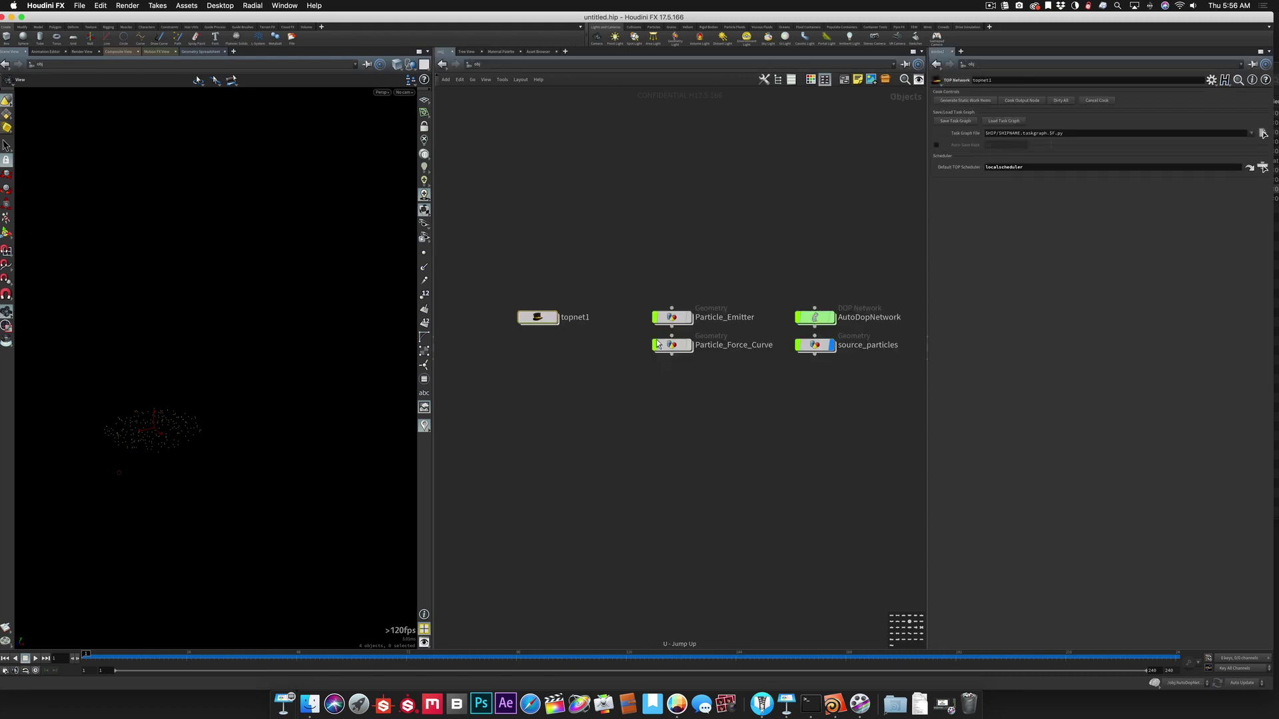
double_click(816, 319)
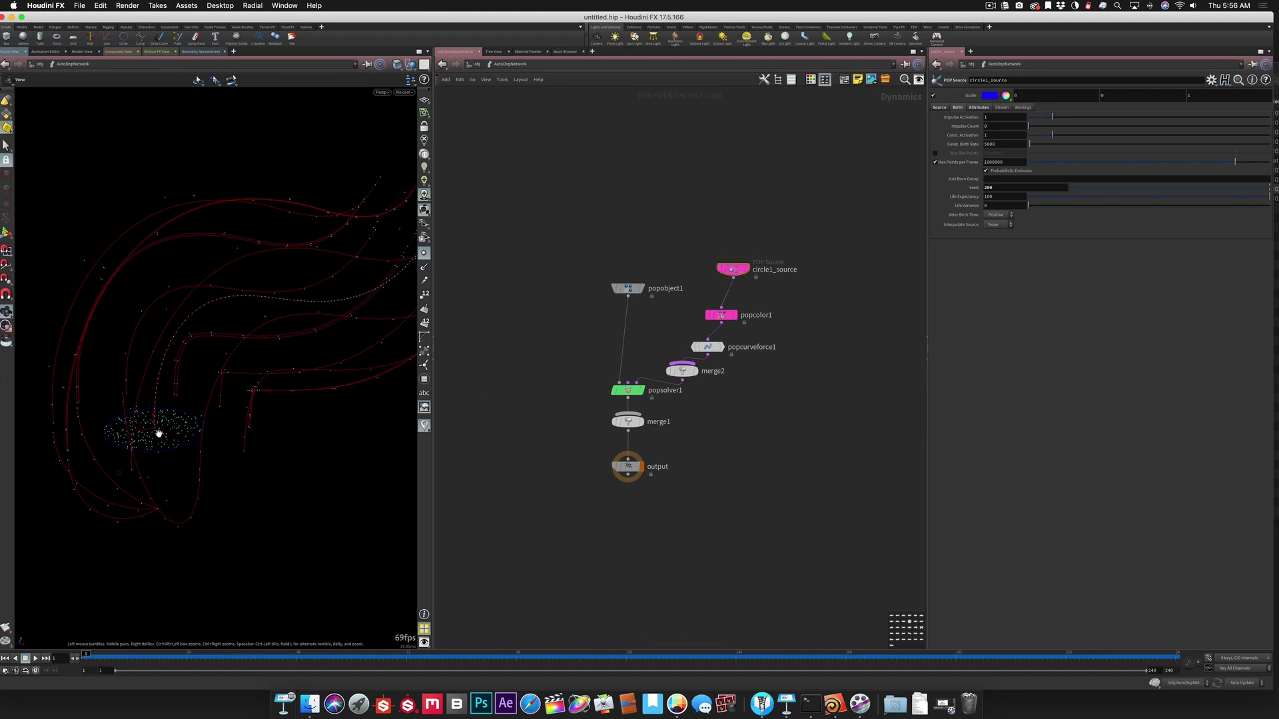
right_drag(163, 428, 386, 379)
middle_drag(157, 436, 214, 431)
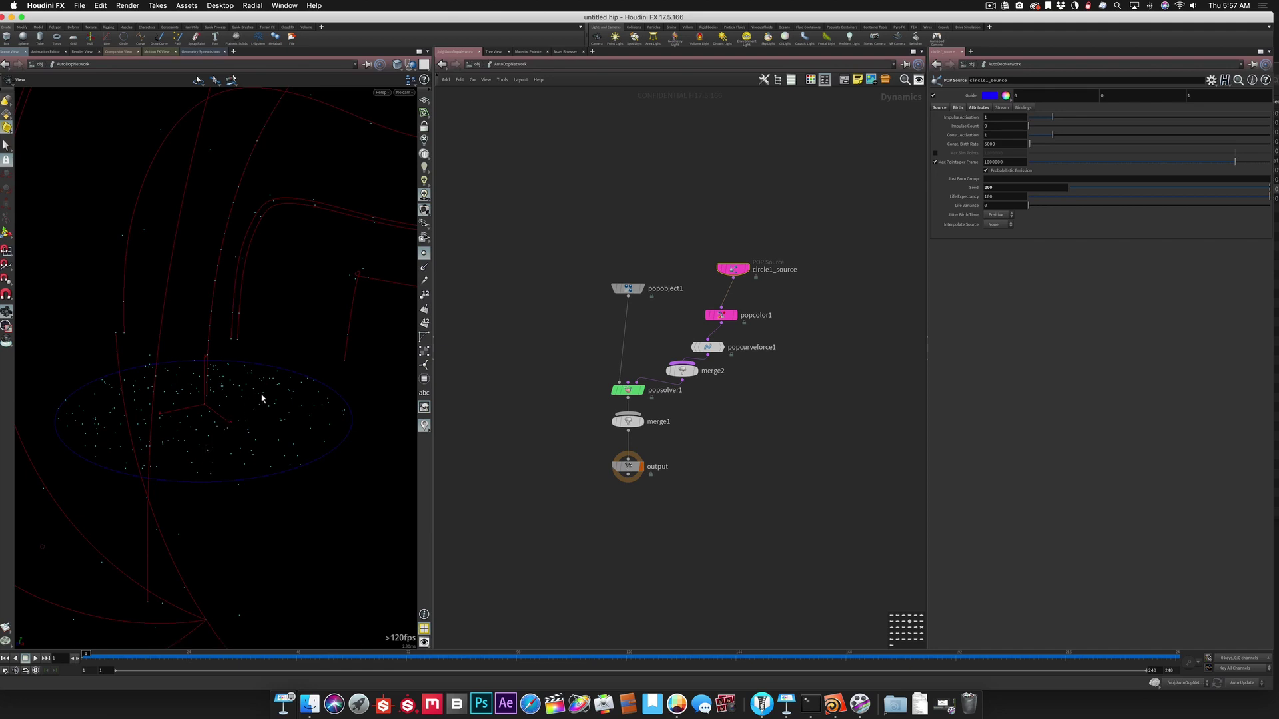
click(35, 658)
right_drag(223, 433, 94, 565)
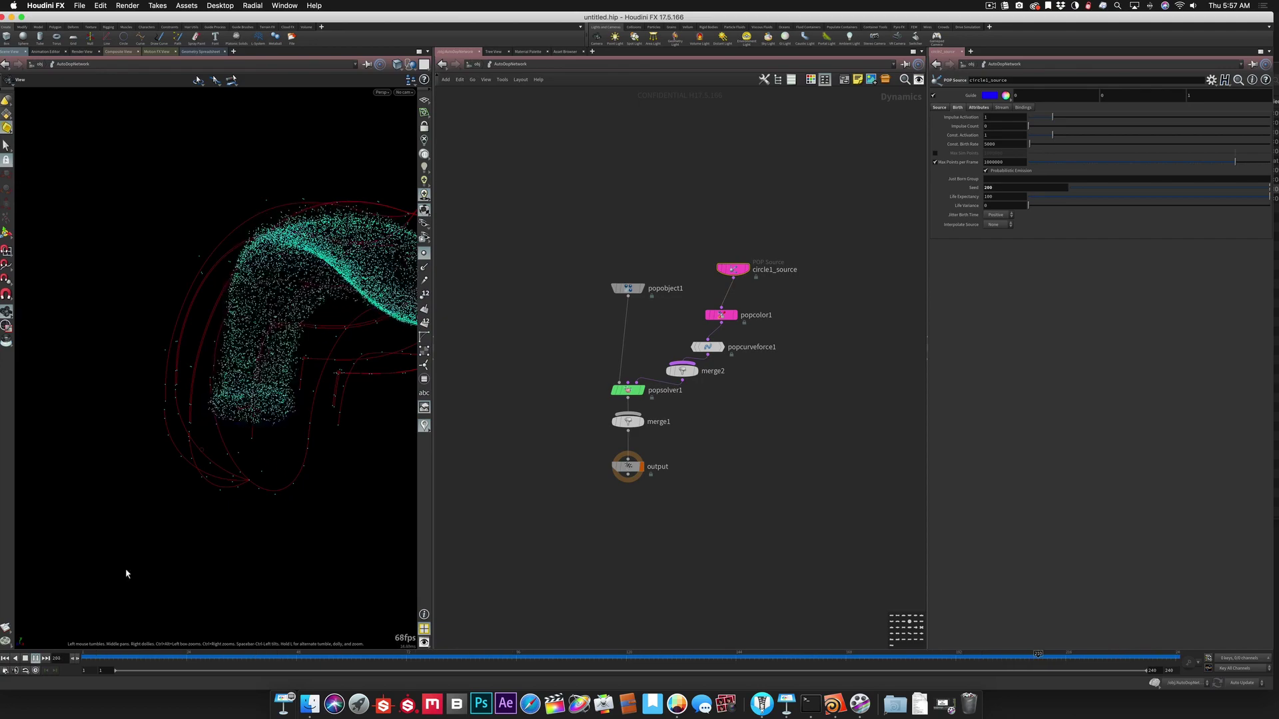
click(8, 660)
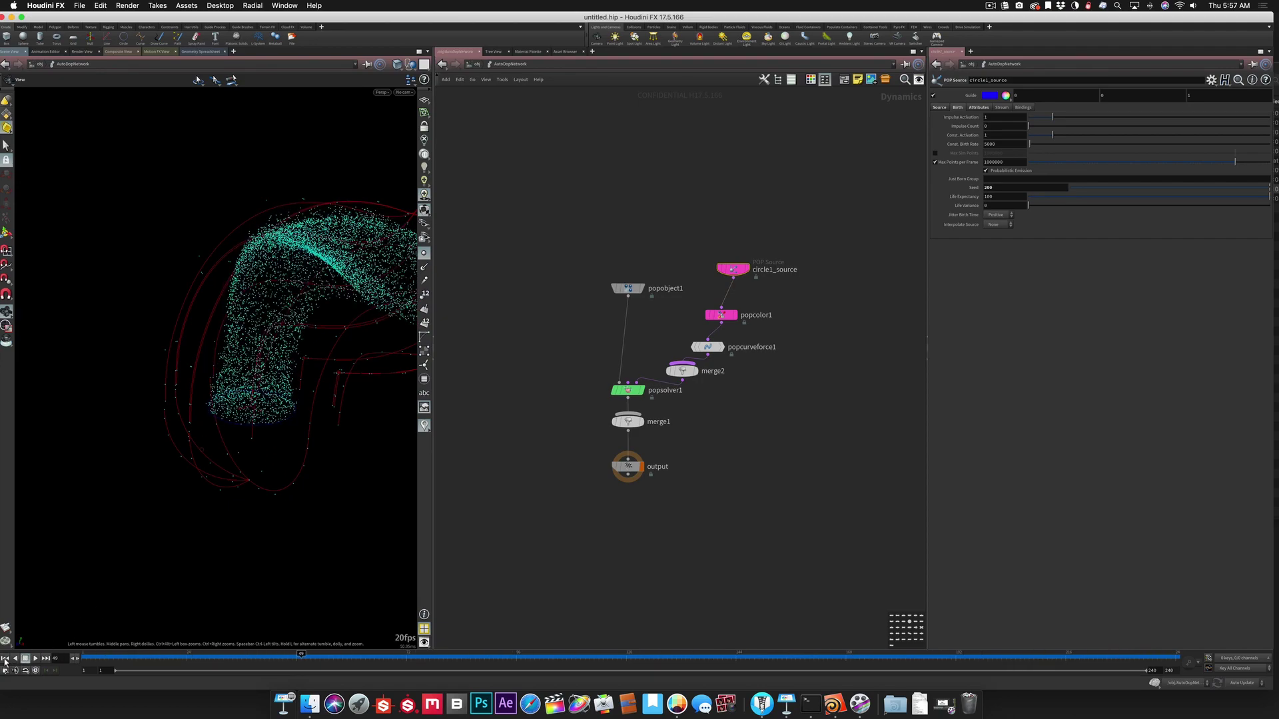
click(5, 659)
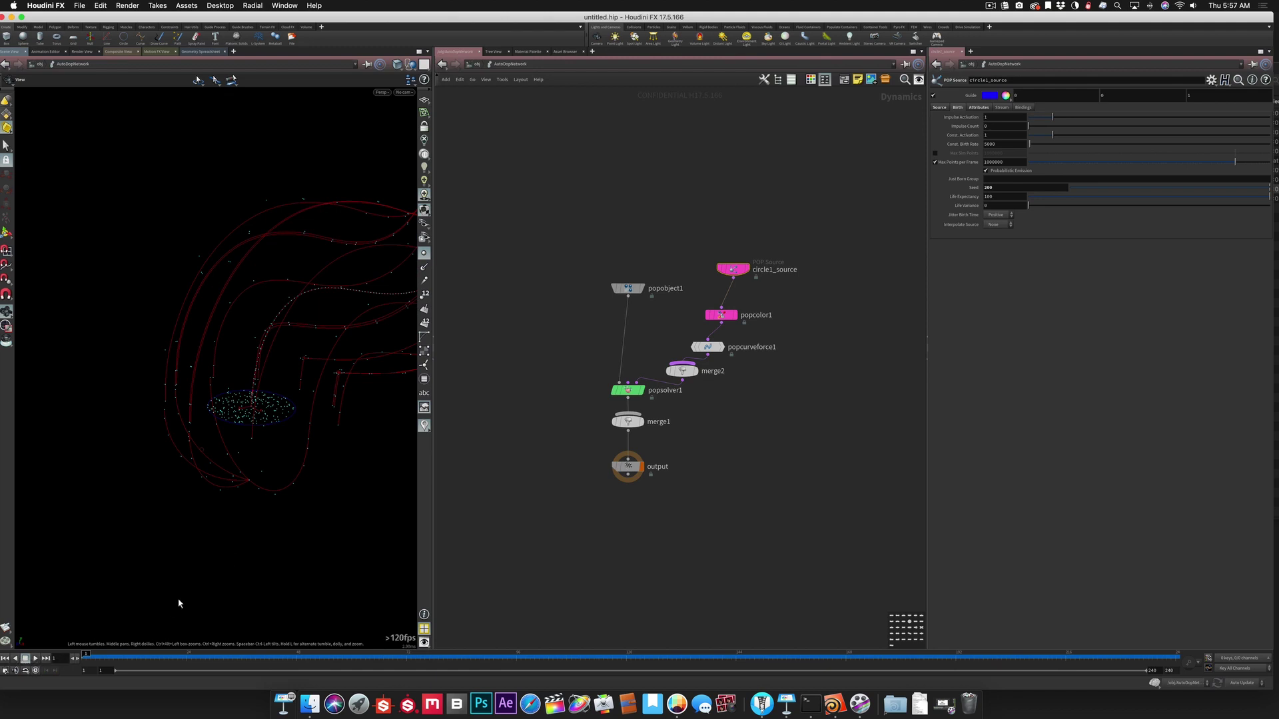
Step: Set the birth seed of the circle1_source POP Source to 500
mouse_move(721, 317)
right_drag(266, 391, 464, 355)
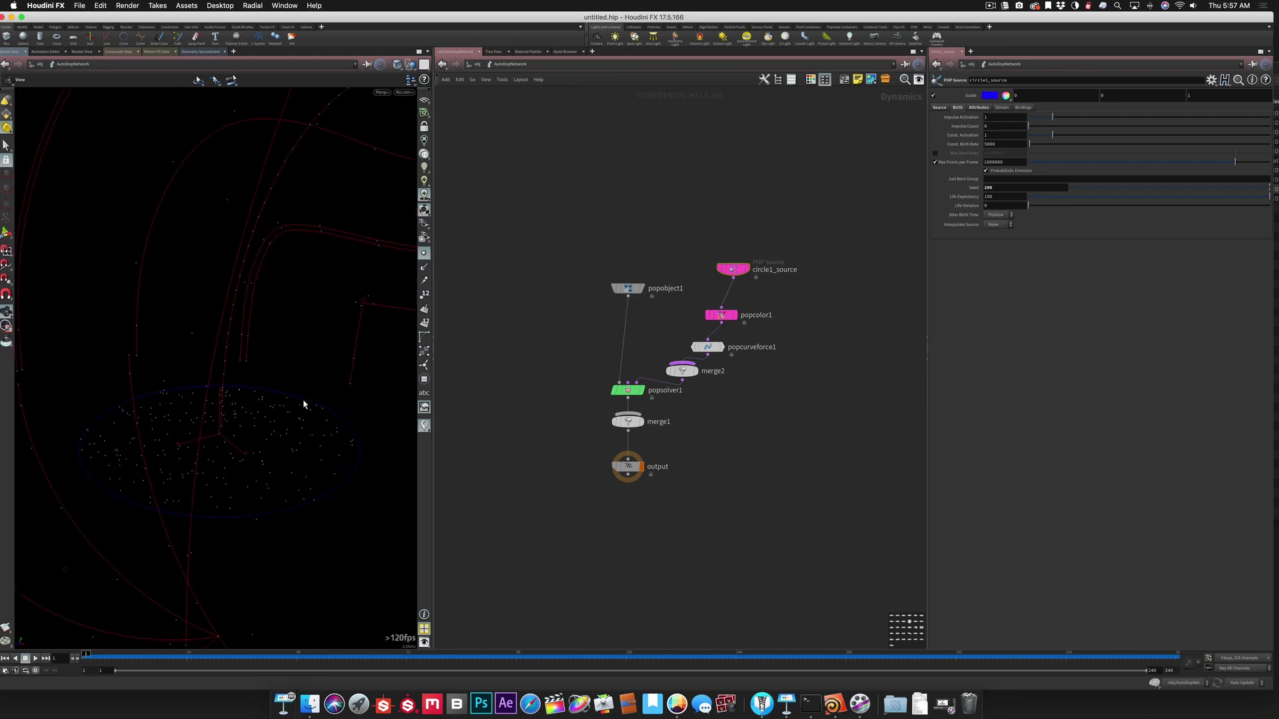
click(1000, 187)
text(500)
key(Return)
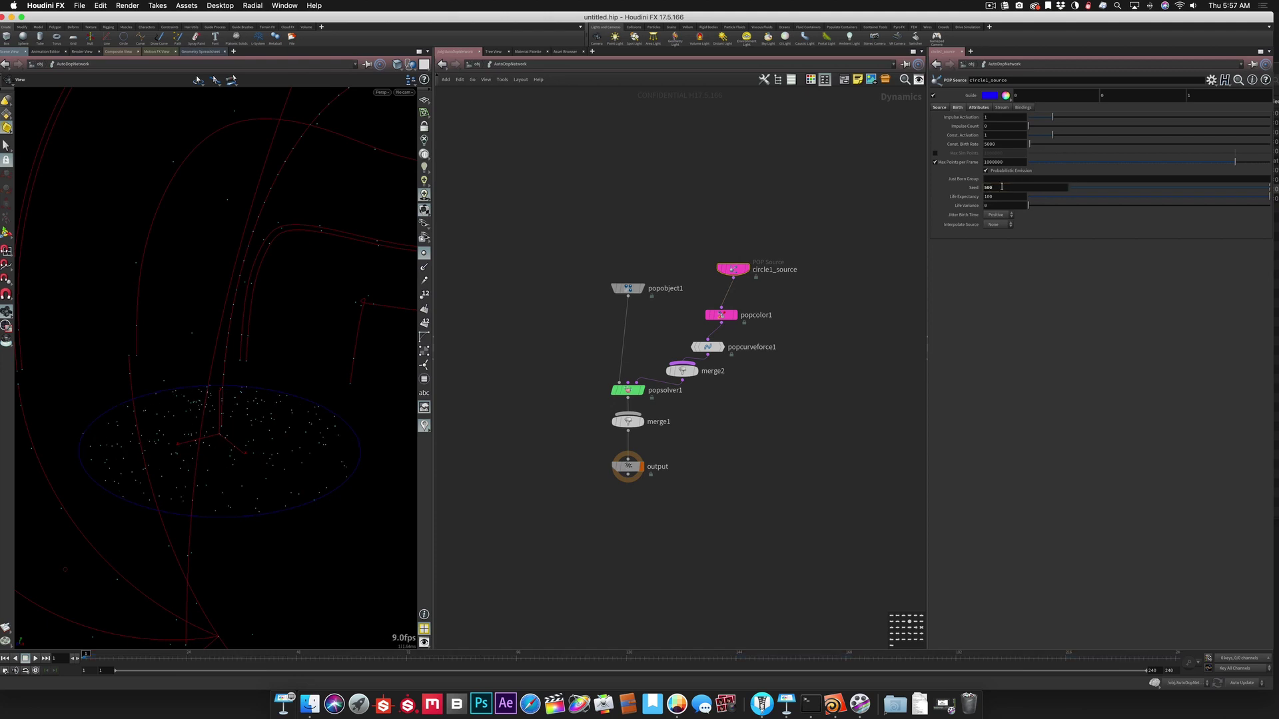
Step: Set the birth seed of the circle1_source POP Source to 12
click(1001, 187)
text(12)
key(Return)
Step: Examine the constant color setting of the popcolor1 node and view the emitted particles
click(722, 315)
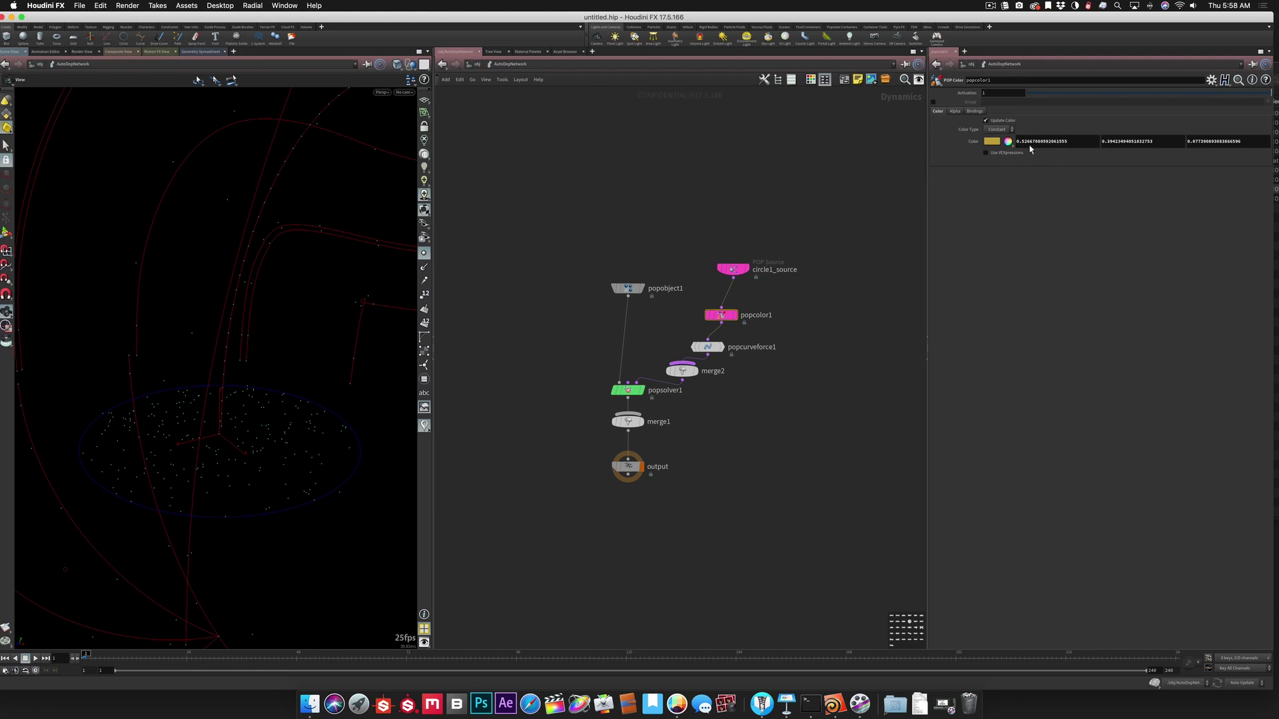
mouse_move(639, 398)
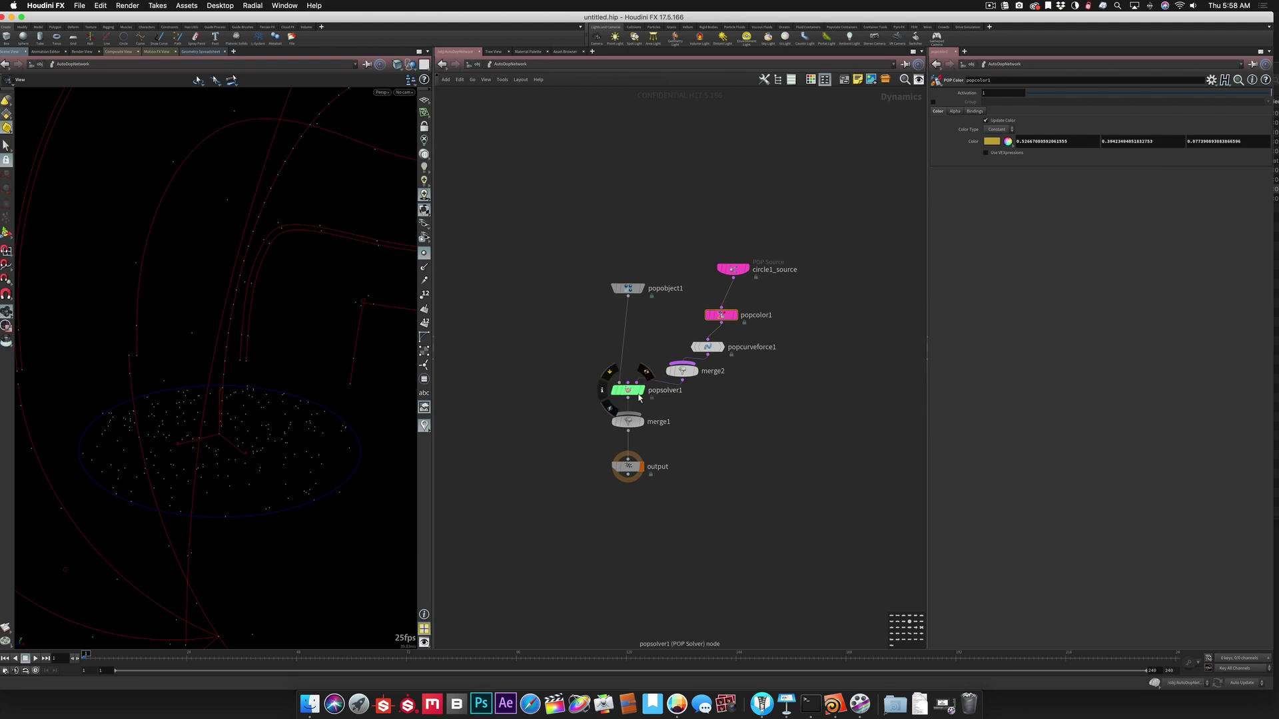
scroll(323, 434, down, 5)
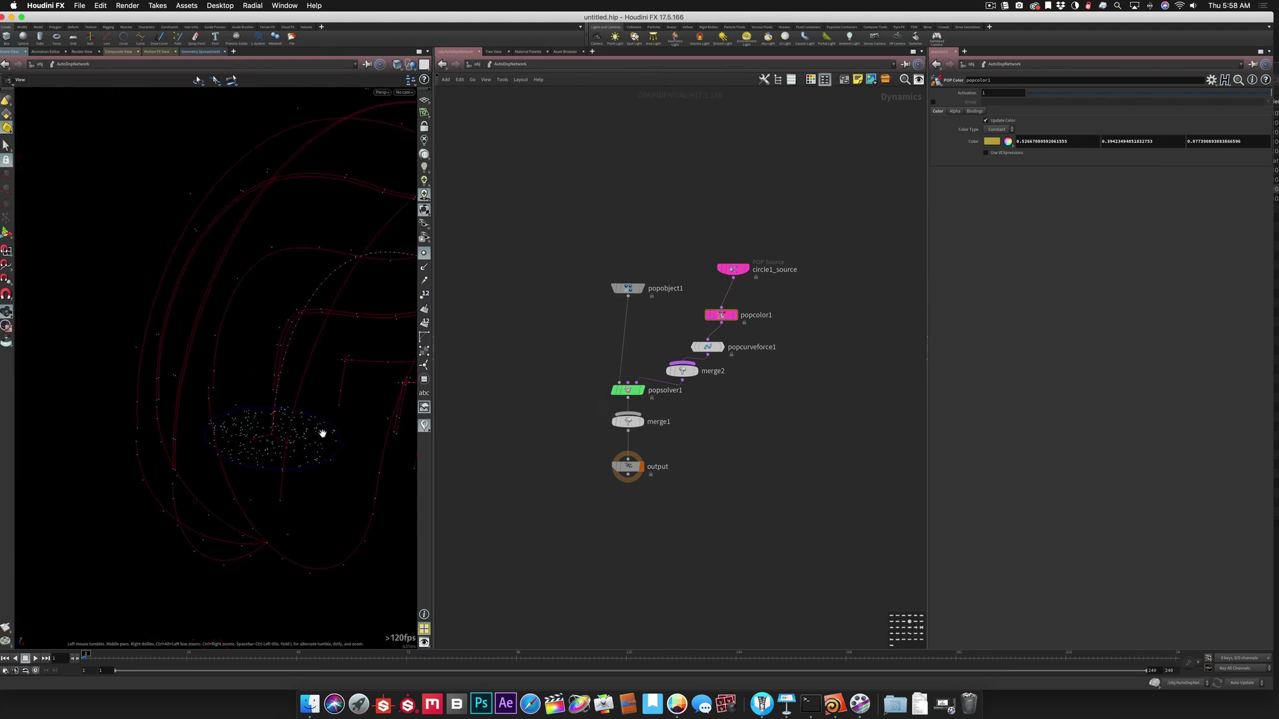
scroll(322, 433, down, 3)
Step: Return to the wedge1 node inside topnet1 and add a wedge attribute named seed
key(u)
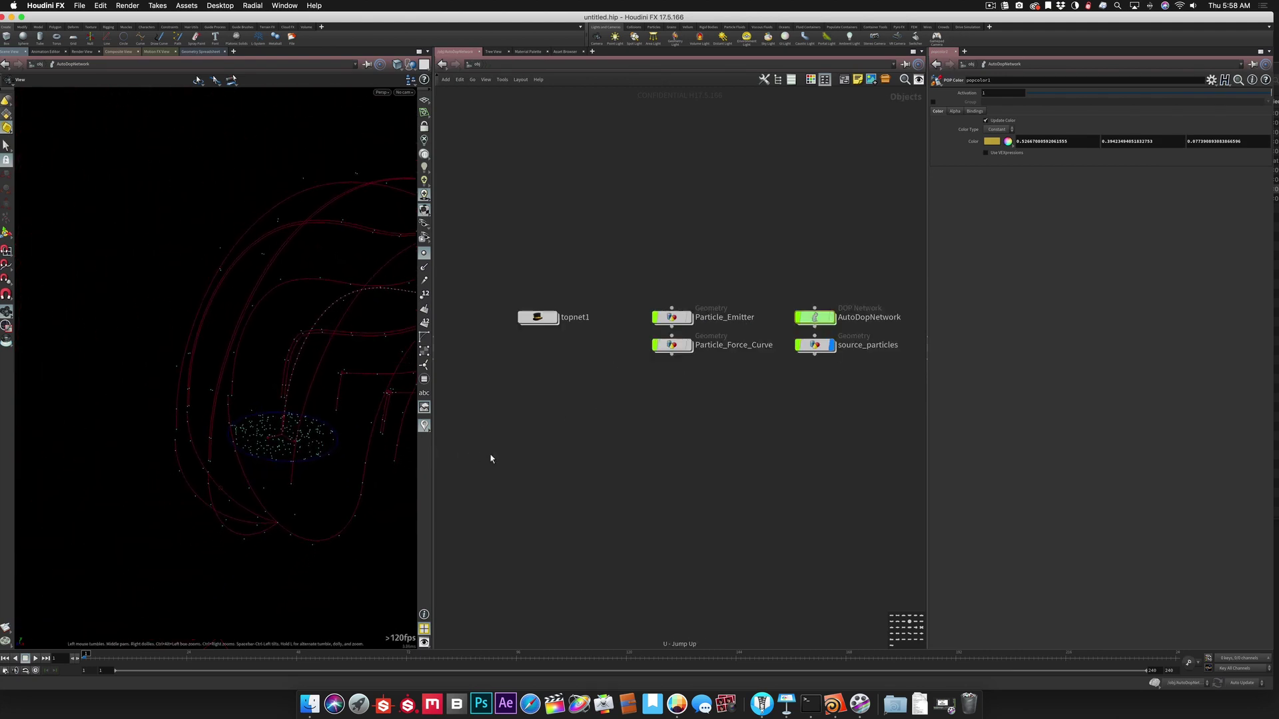
mouse_move(540, 321)
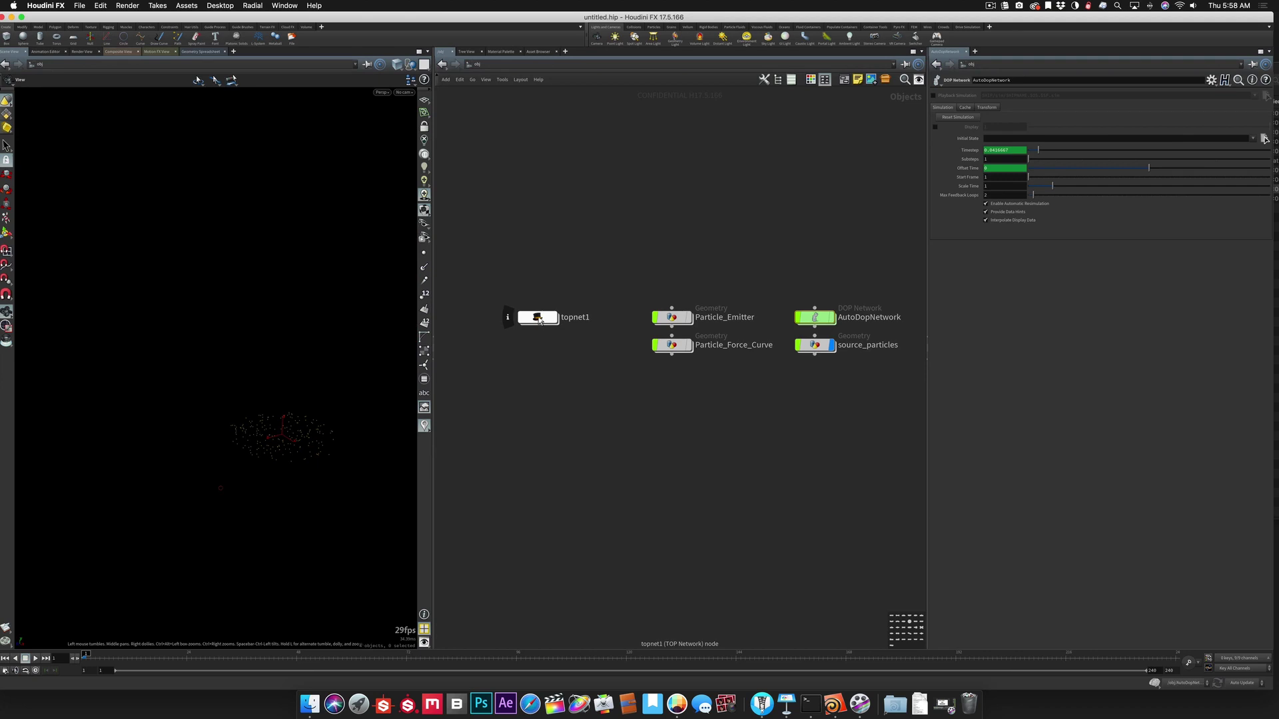
double_click(540, 319)
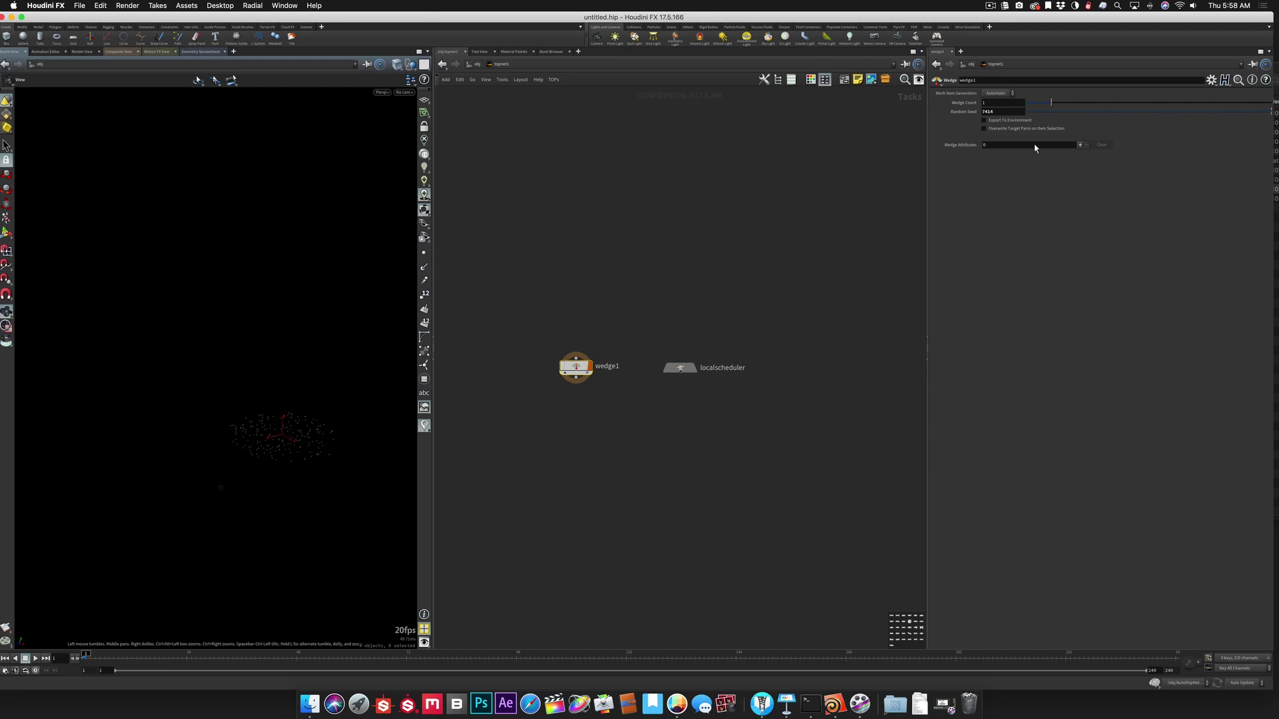
click(1079, 145)
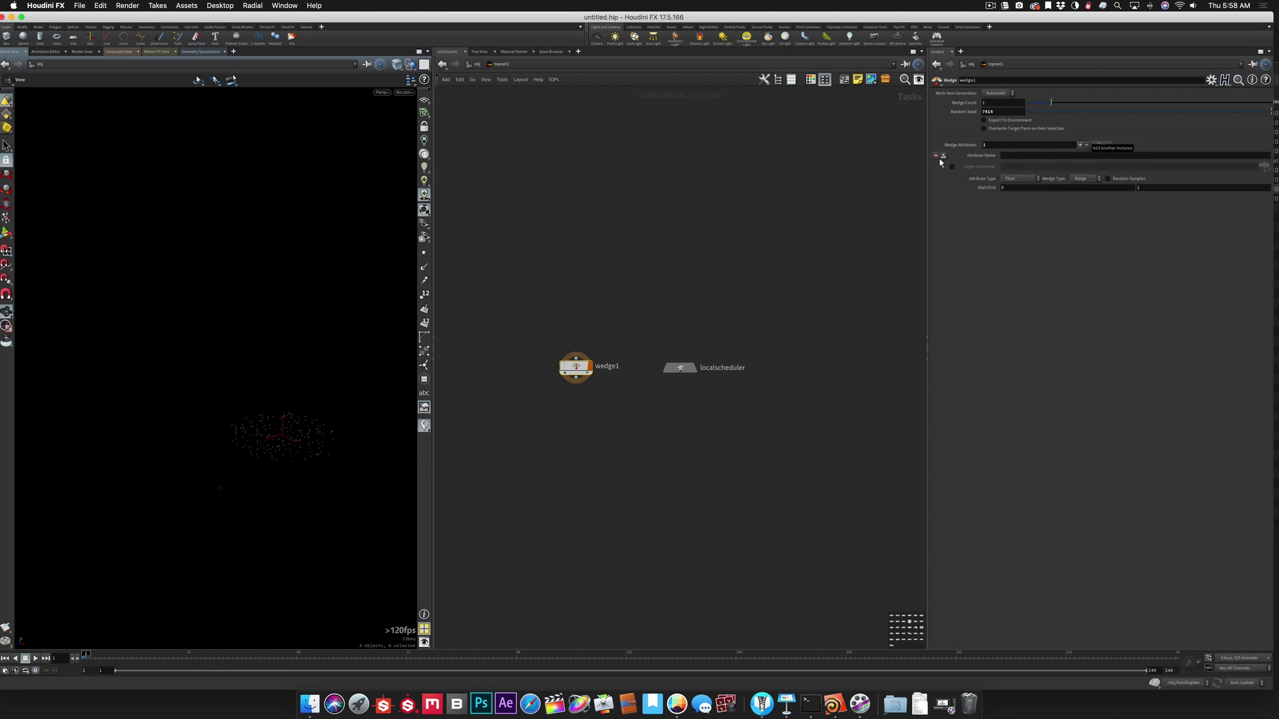
click(1010, 156)
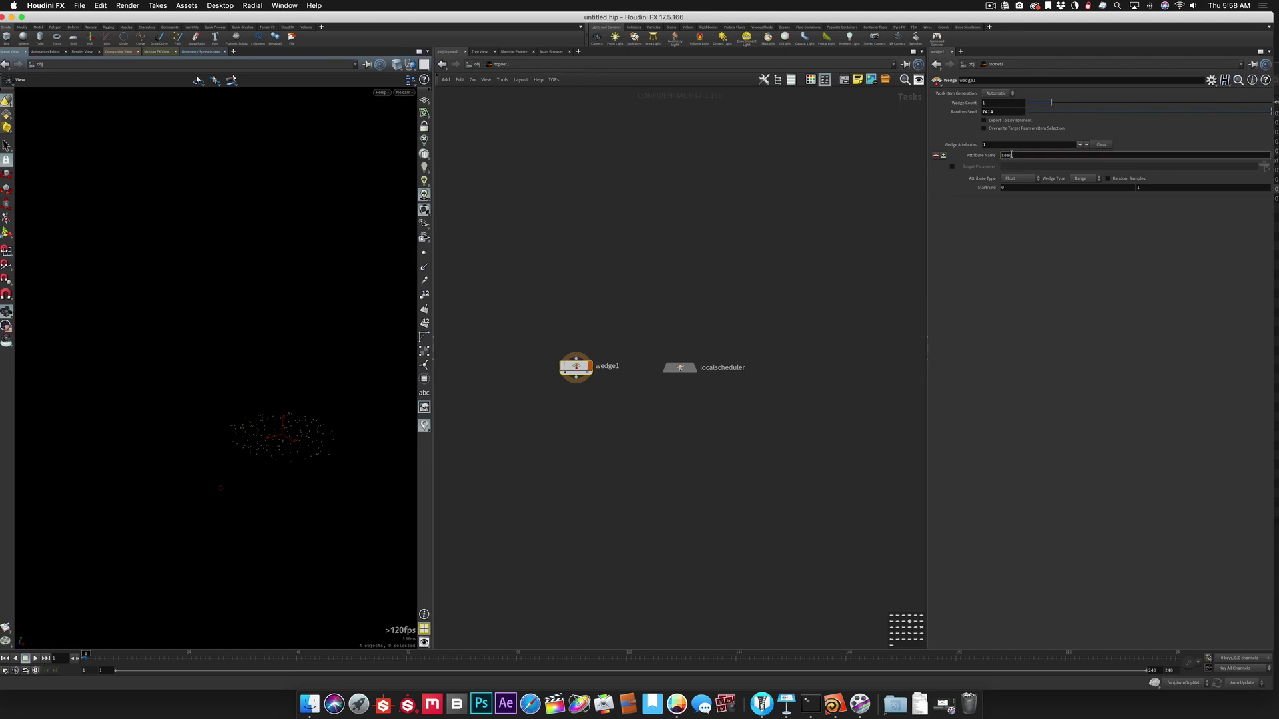
text(seed)
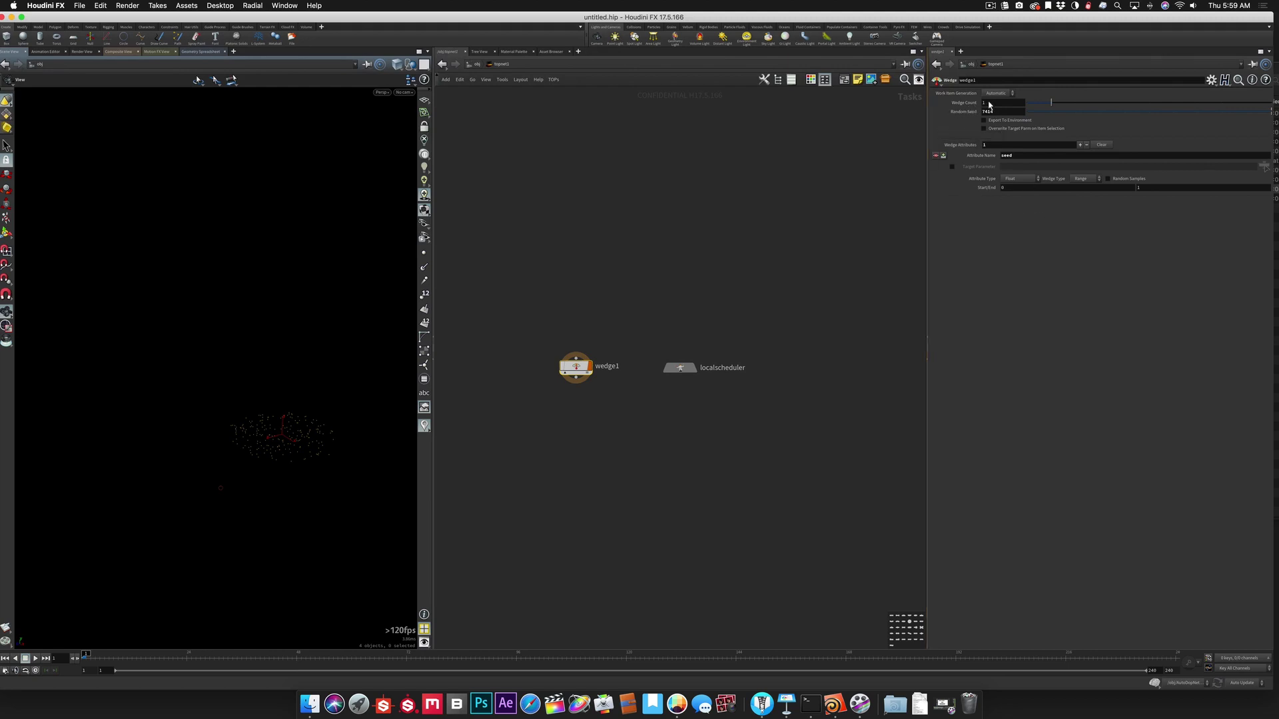
Step: Set wedge1's wedge count to 3 and the end of the seed range to 10
drag(989, 104, 976, 104)
text(3)
key(Return)
click(1151, 187)
key(Return)
Step: Cook the wedge1 node and inspect the seed value of its individual work items
right_click(577, 368)
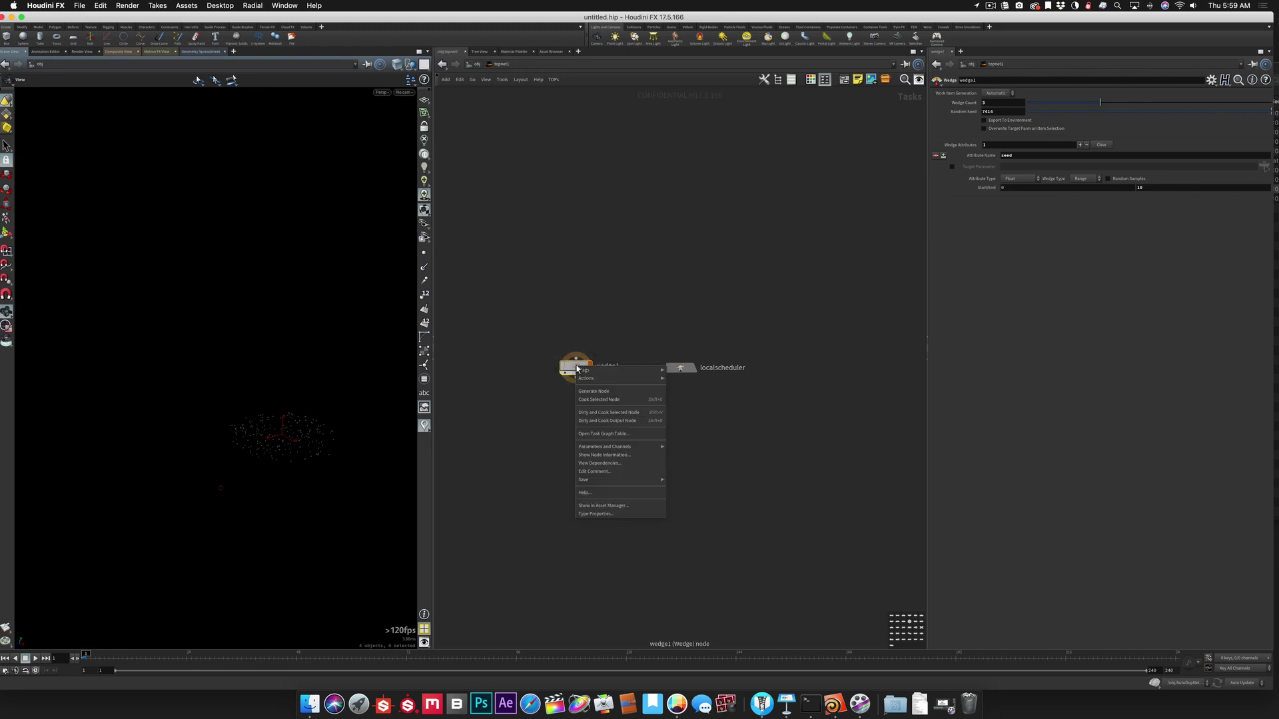
click(586, 399)
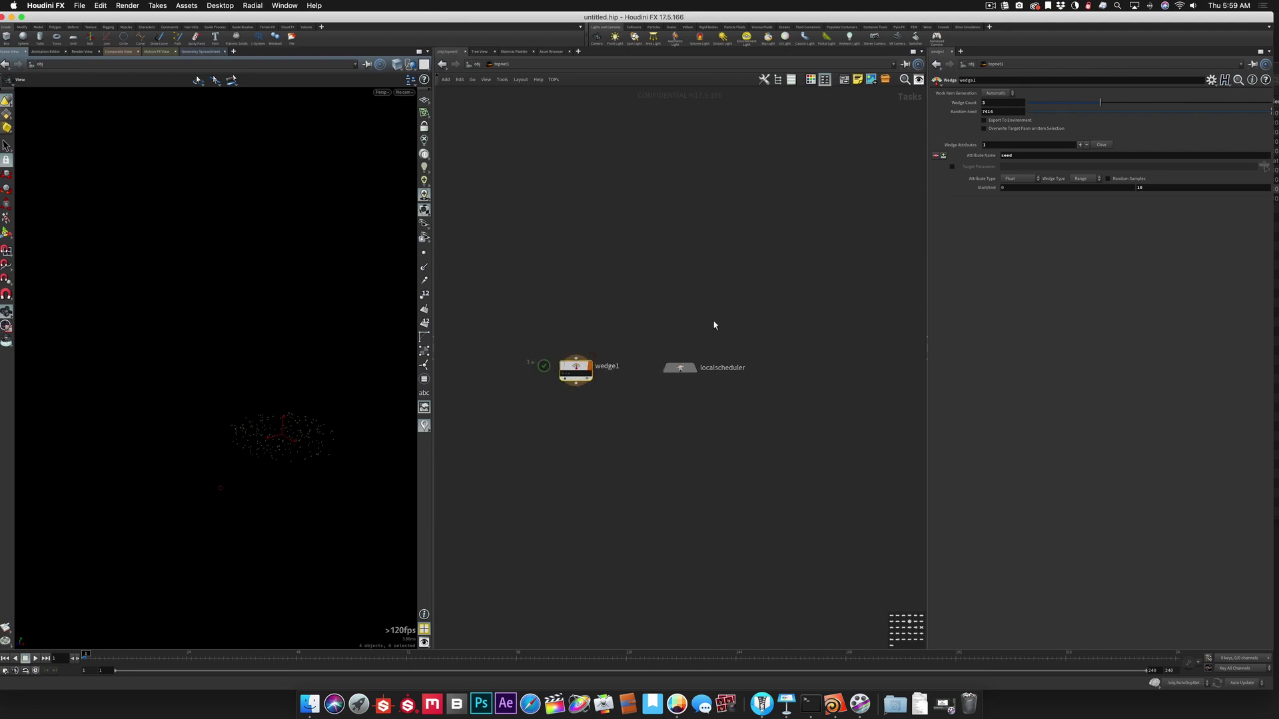
mouse_move(563, 375)
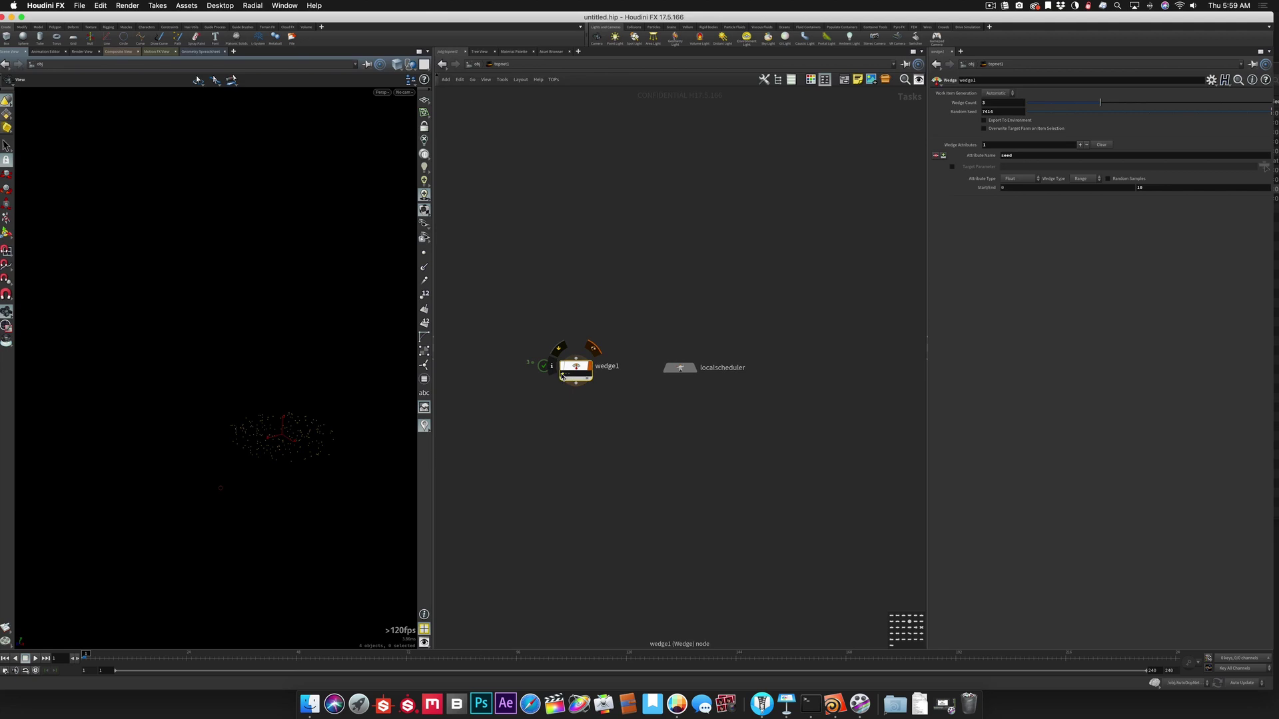
click(563, 374)
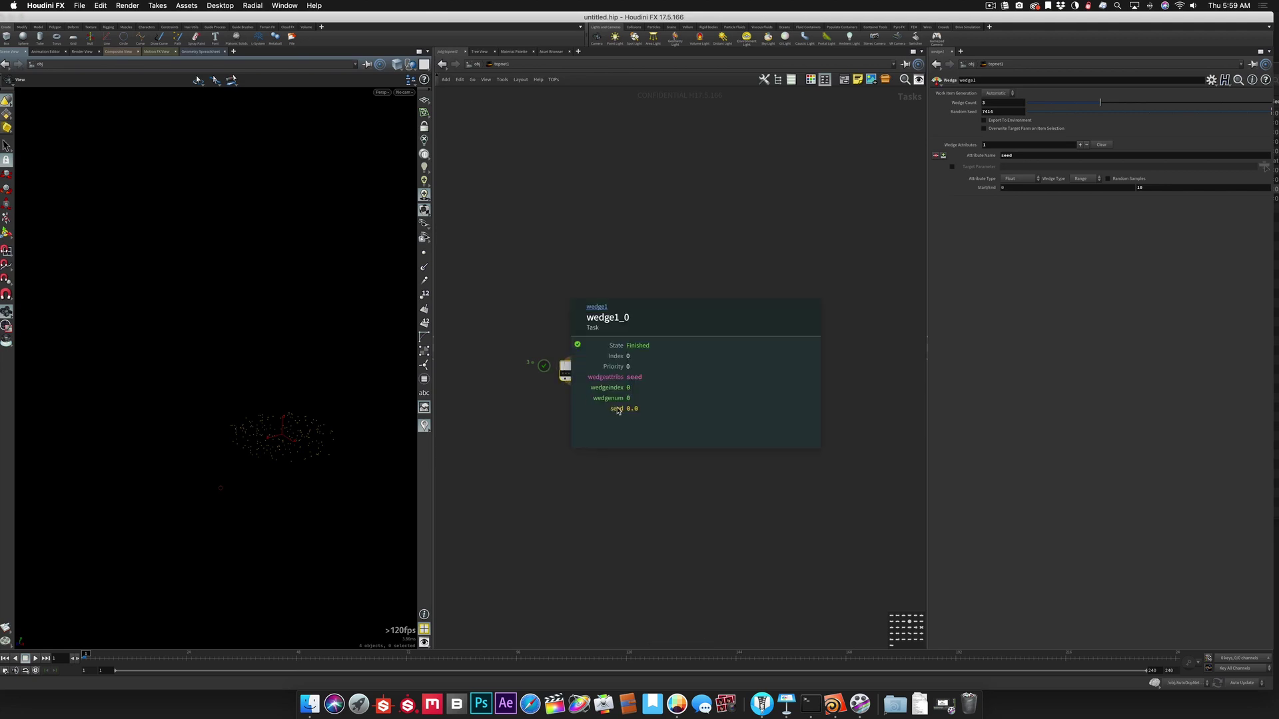
click(565, 376)
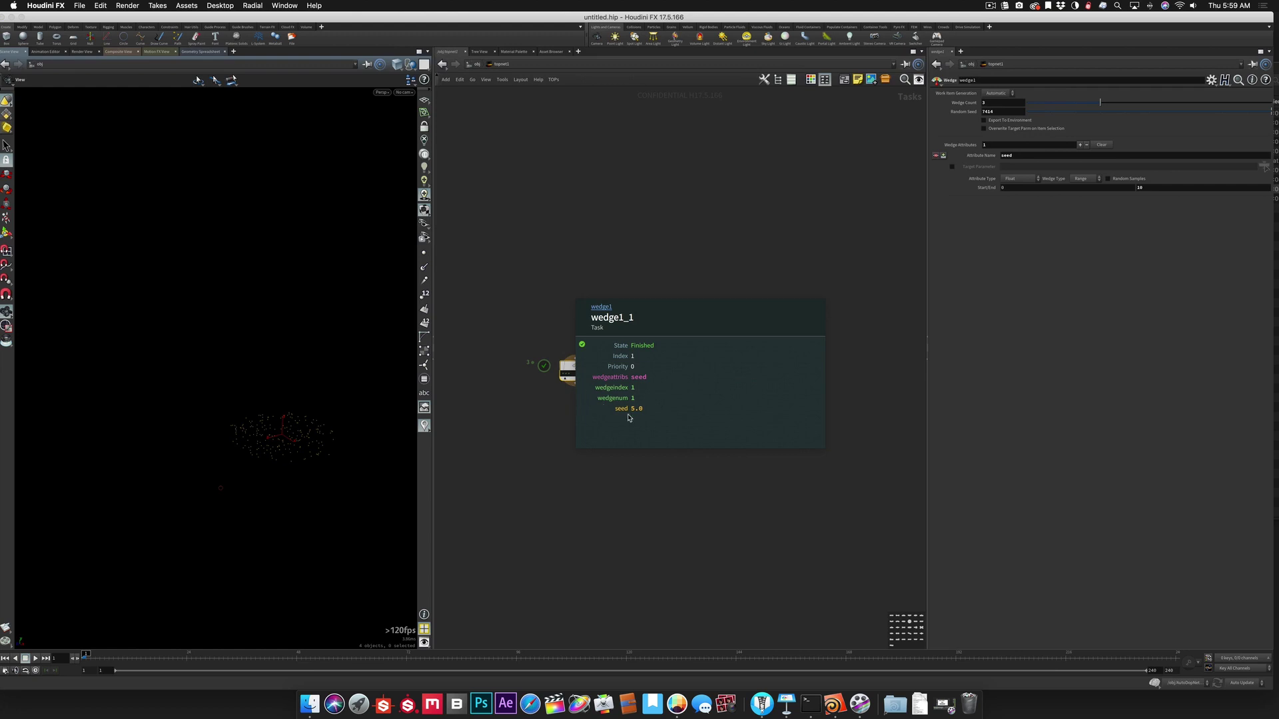
click(558, 371)
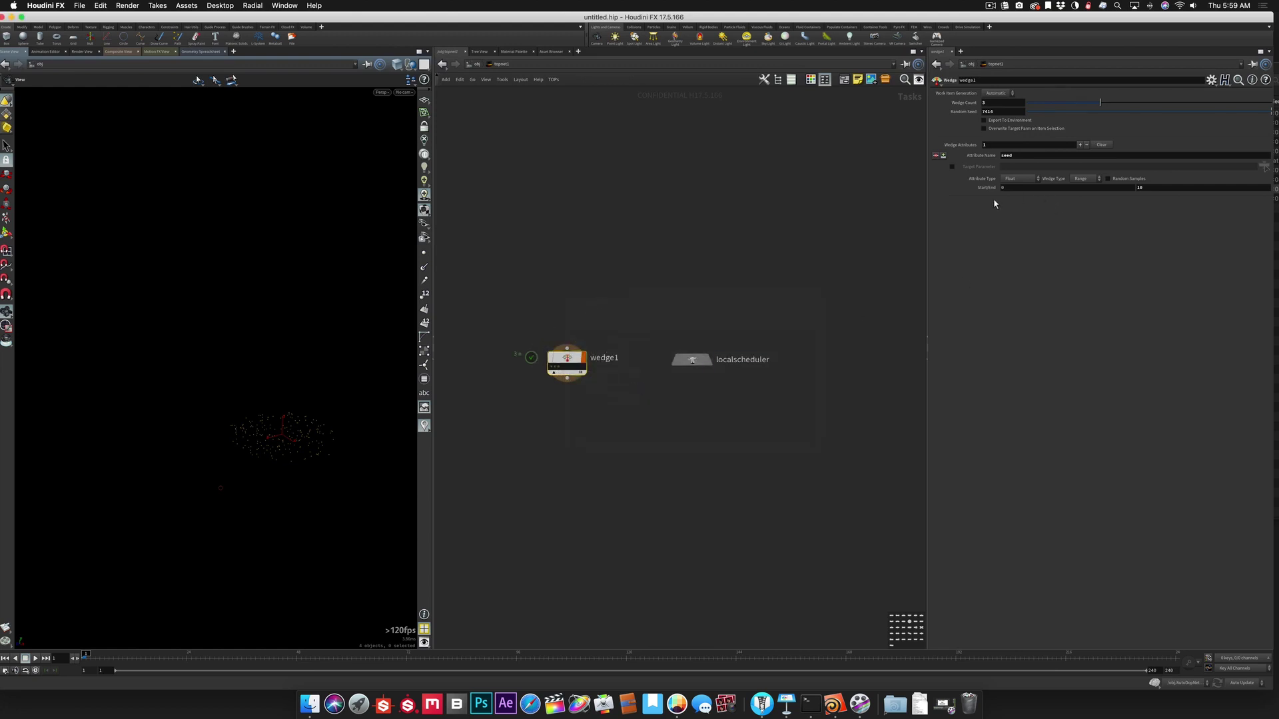
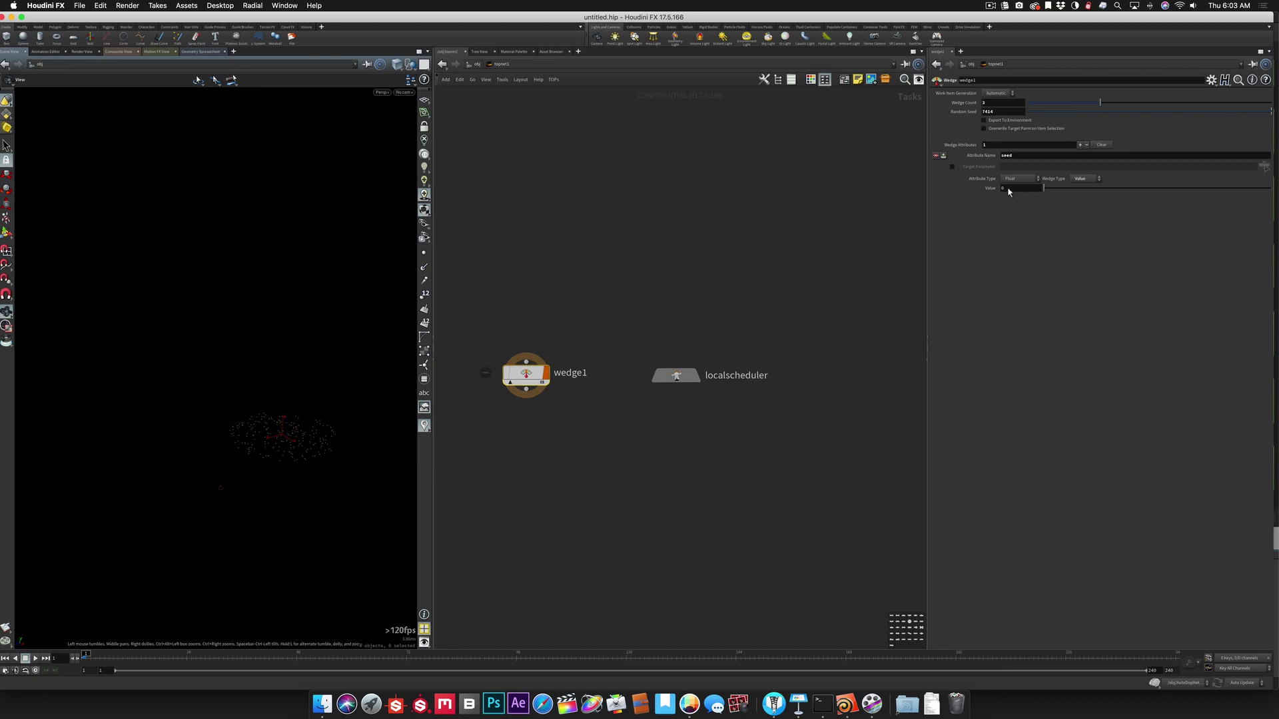
Step: Set the single value of wedge1's seed attribute to 4.2
click(1002, 188)
text(4.2)
key(Return)
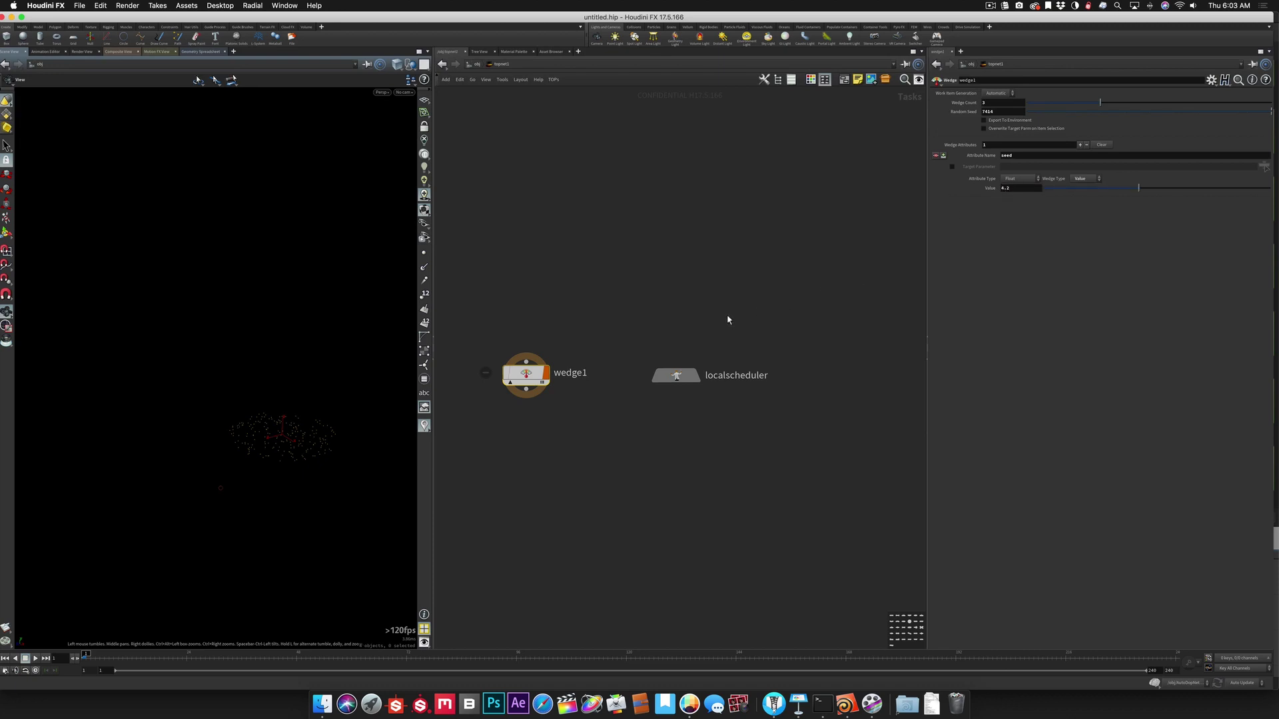
Step: Dirty and recook wedge1, and check the seed value stored on each of its work items
right_click(530, 374)
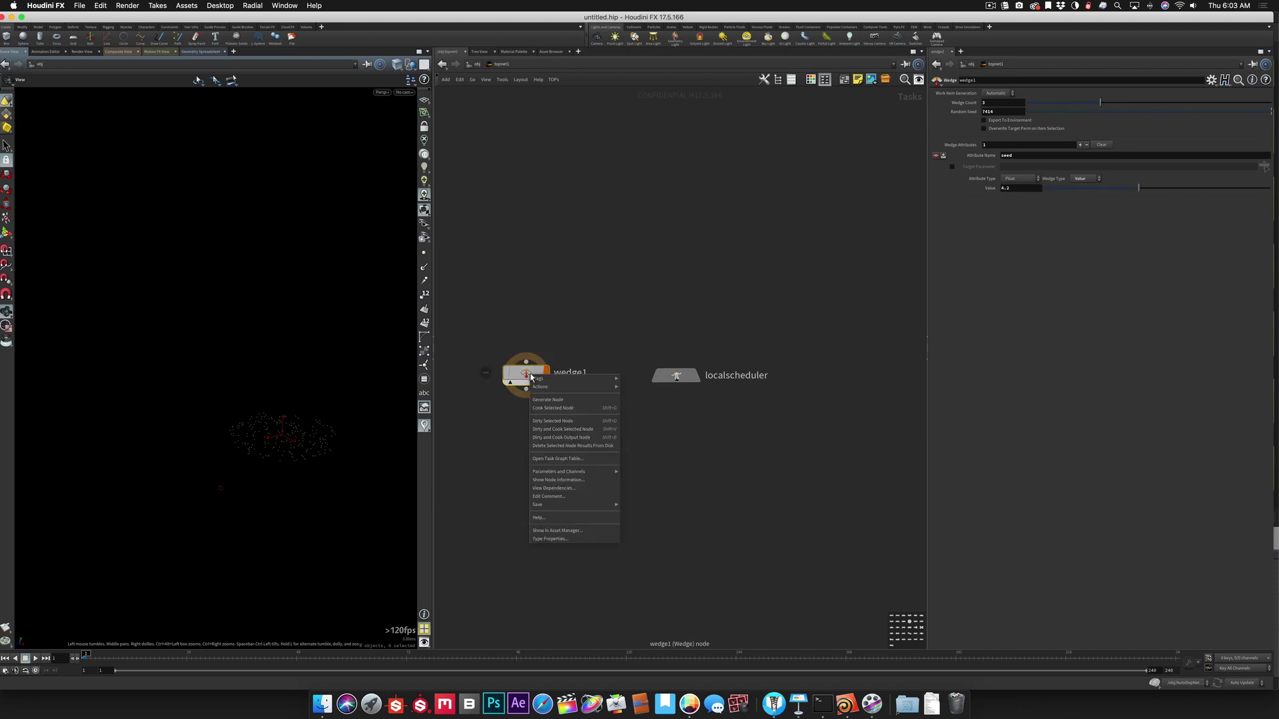
click(543, 430)
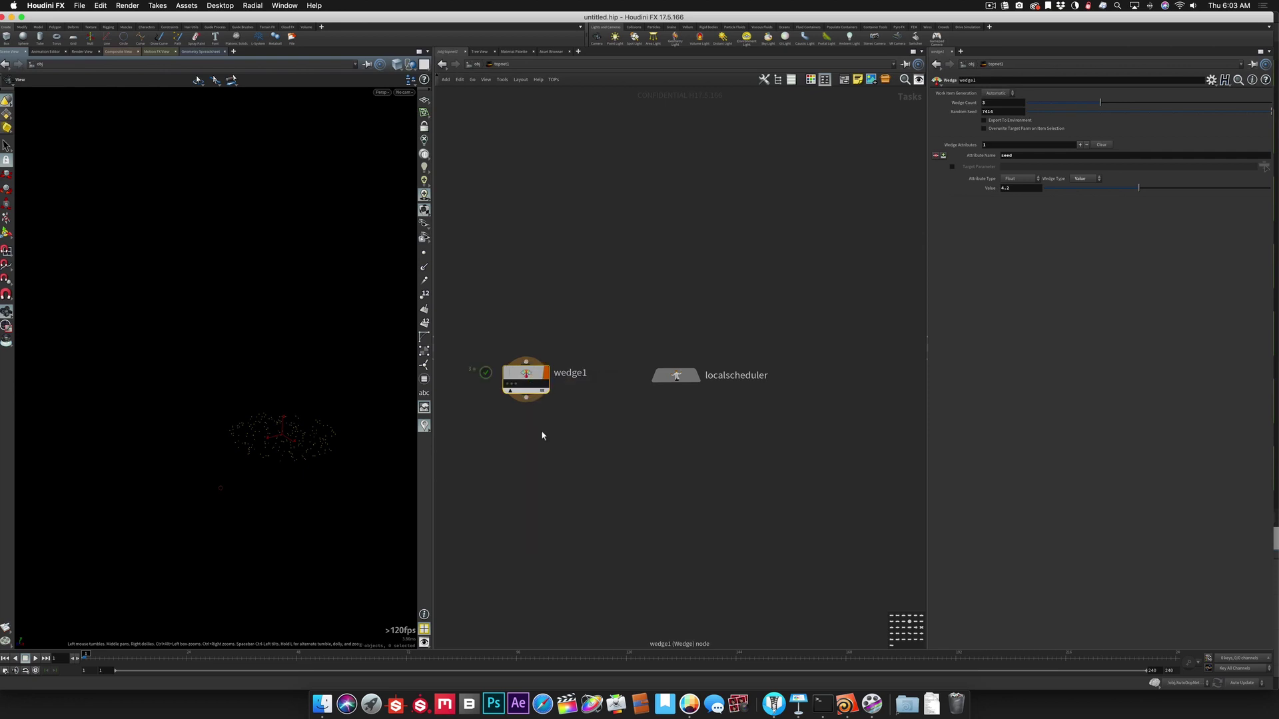
click(511, 387)
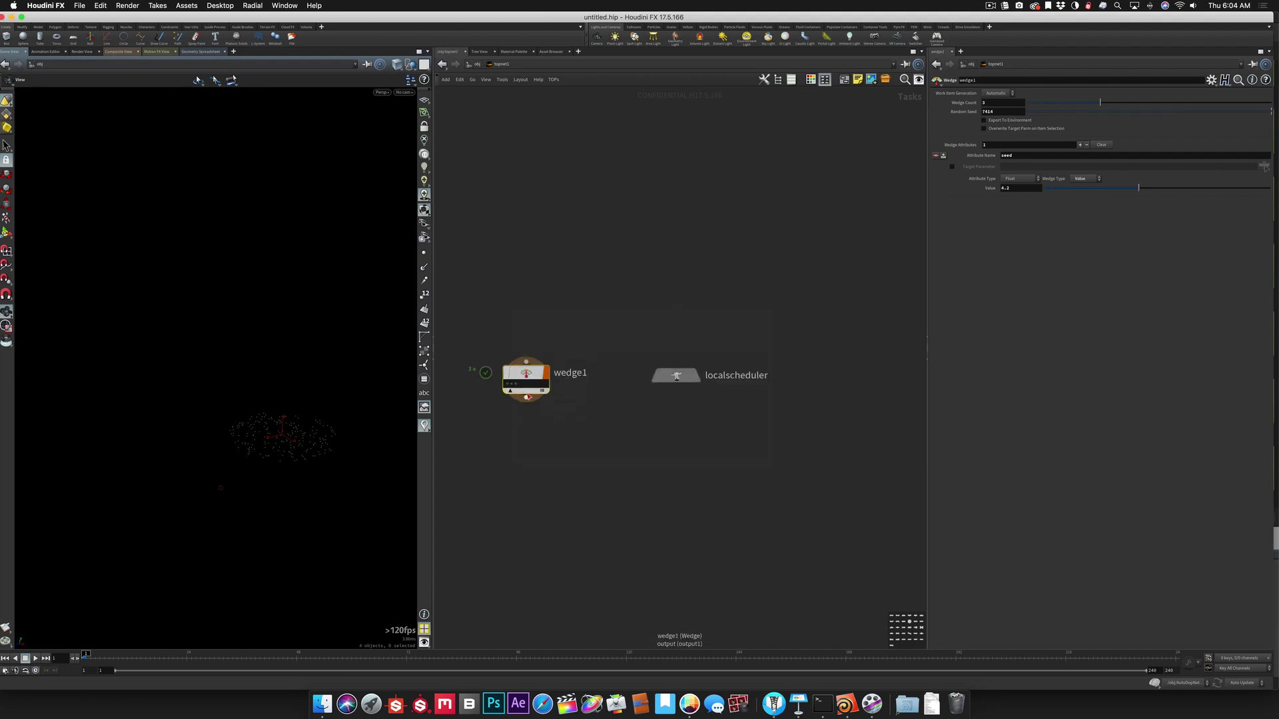
click(514, 386)
click(518, 384)
Step: Change the seed attribute's wedge type to Value List and add three value entries
click(1022, 180)
click(1086, 179)
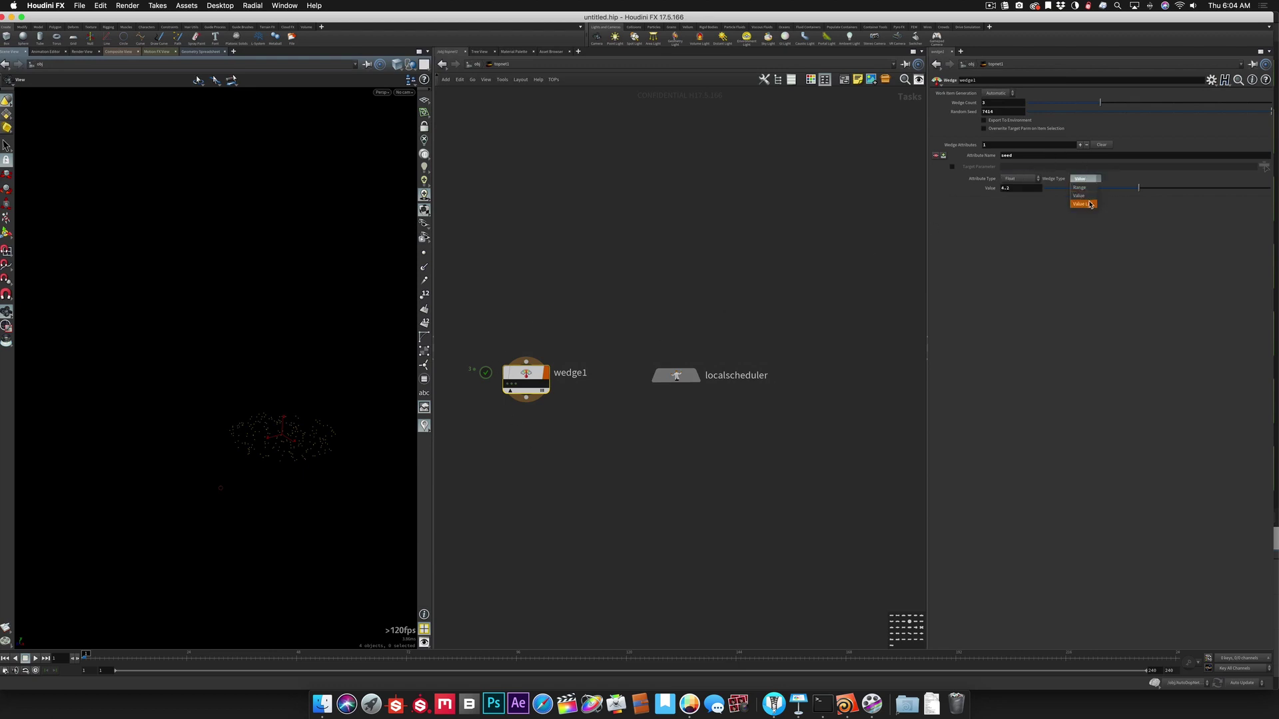
click(1090, 205)
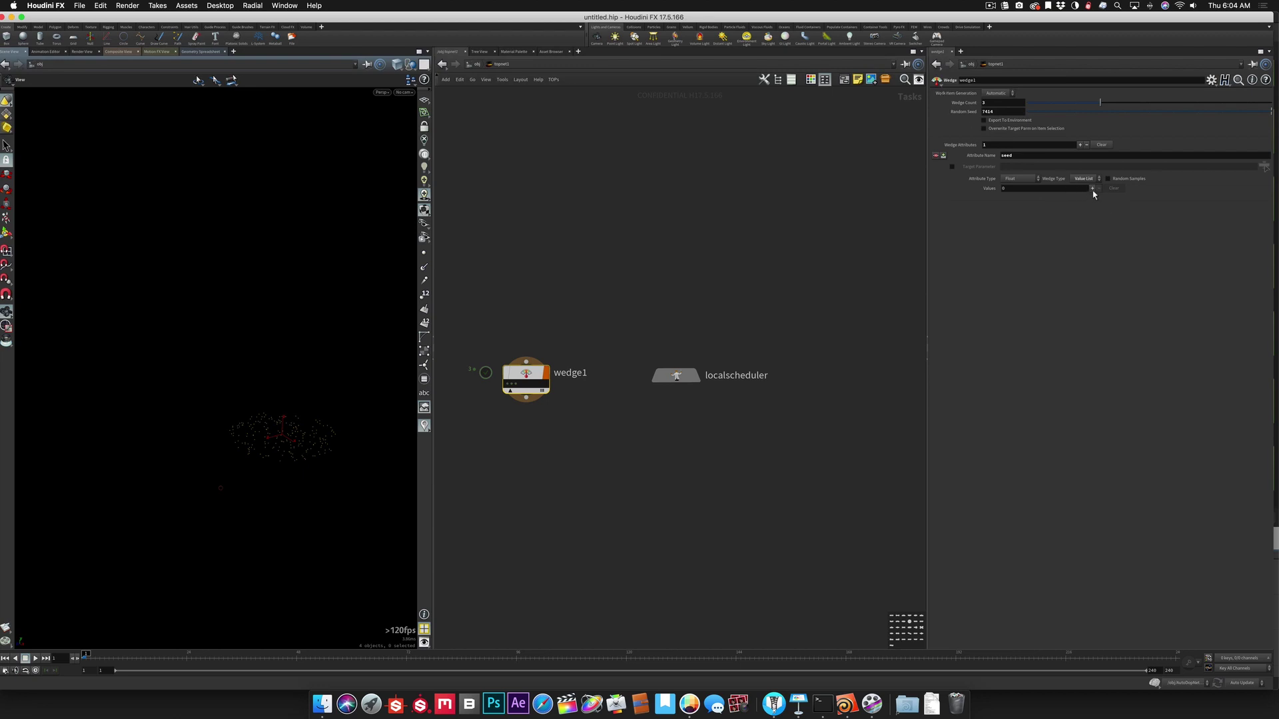
click(1093, 191)
click(1094, 191)
click(1092, 191)
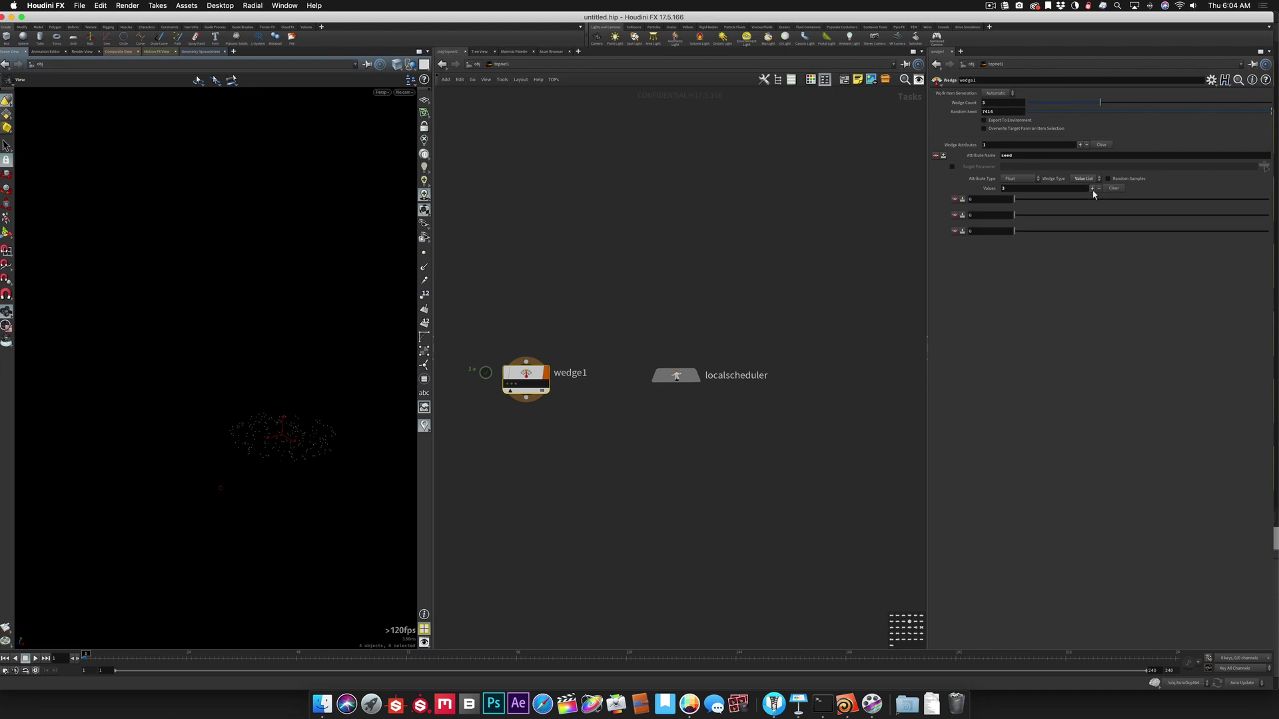
Step: Set the three seed list values to 2.2, 3.3 and 4.4
click(992, 199)
text(2.2)
key(Tab)
text(3.3)
key(Tab)
key(Return)
Step: Dirty and recook wedge1 with the value list, and inspect the seed on each work item
right_click(525, 374)
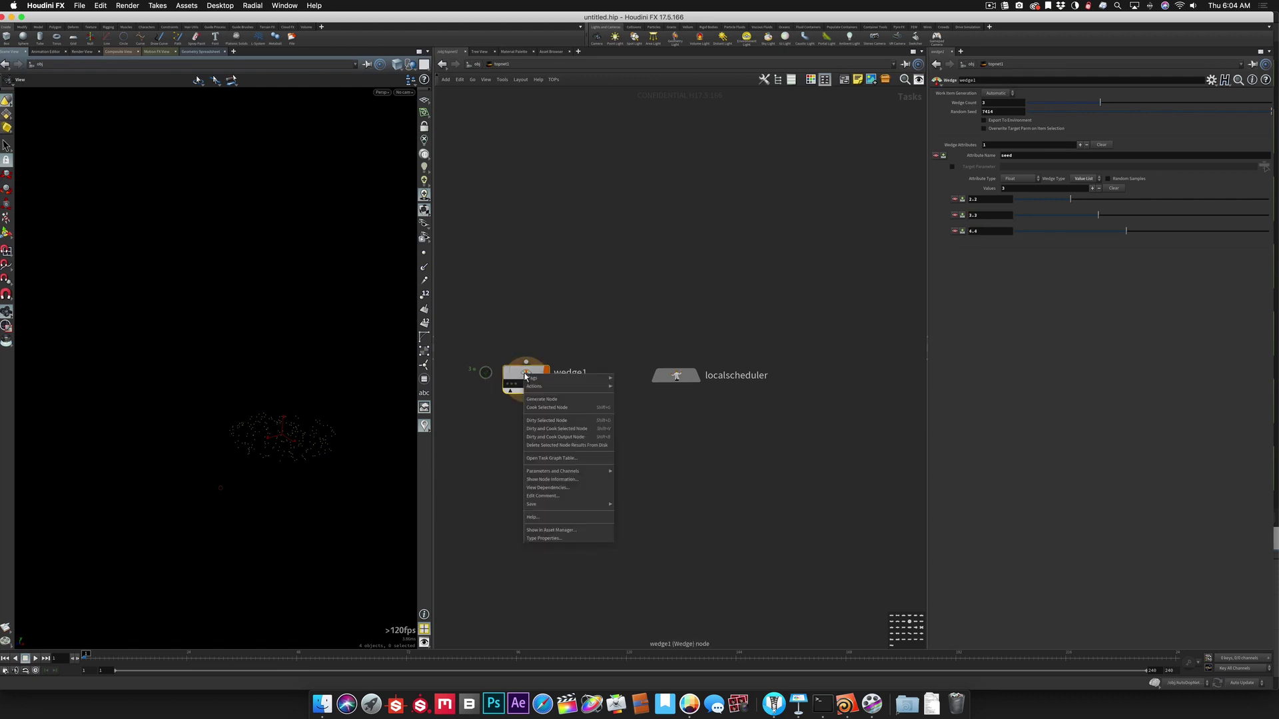
click(543, 429)
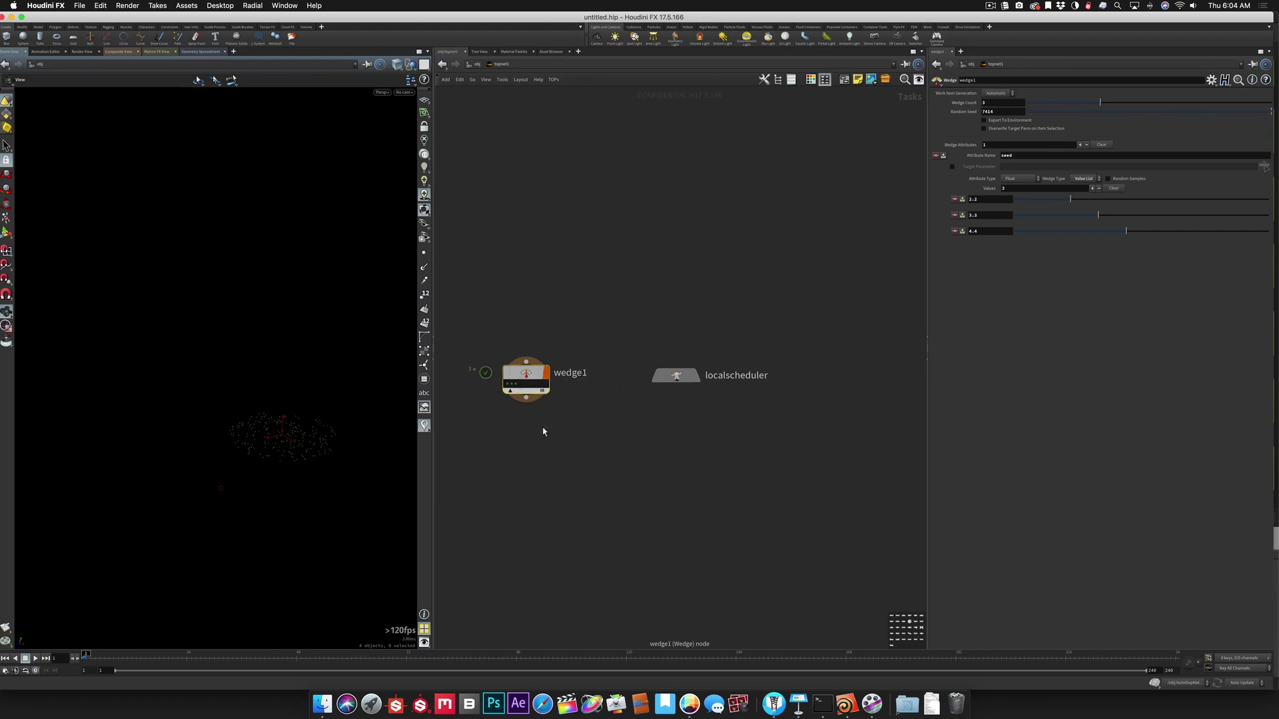
click(506, 385)
click(511, 387)
click(518, 387)
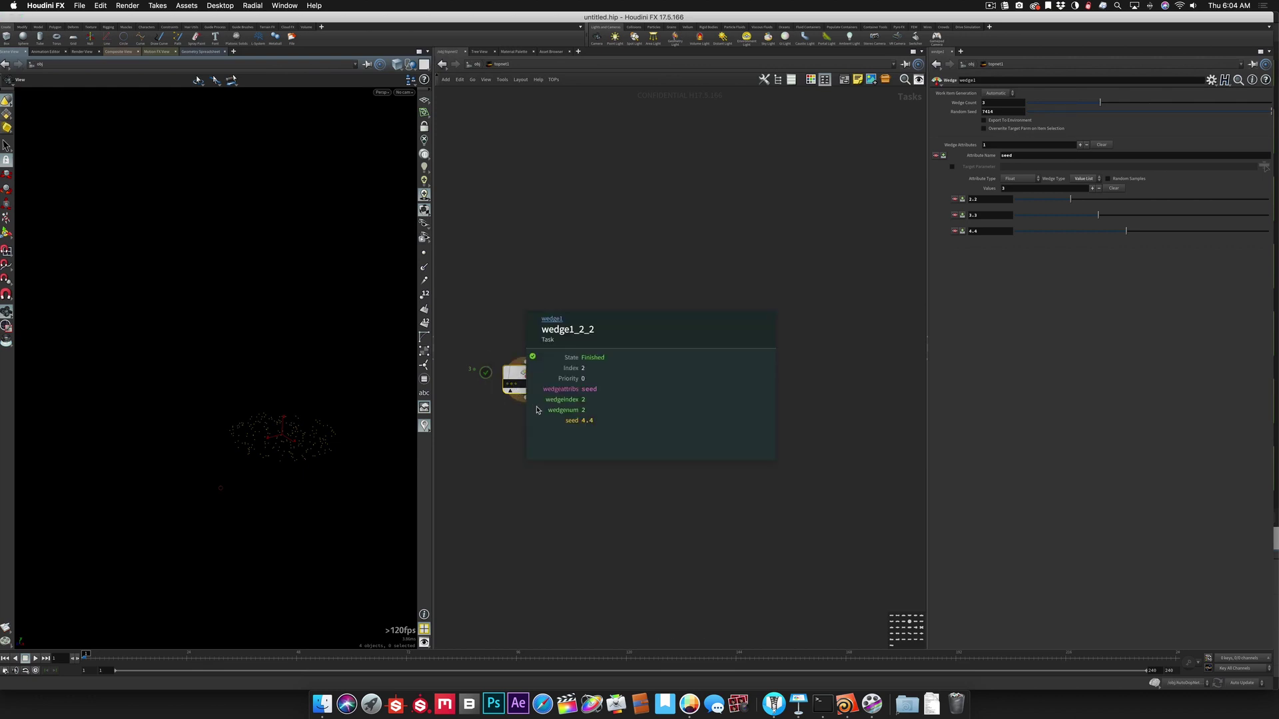
Step: Close the work item details and change the seed attribute's wedge type back to Range
click(585, 425)
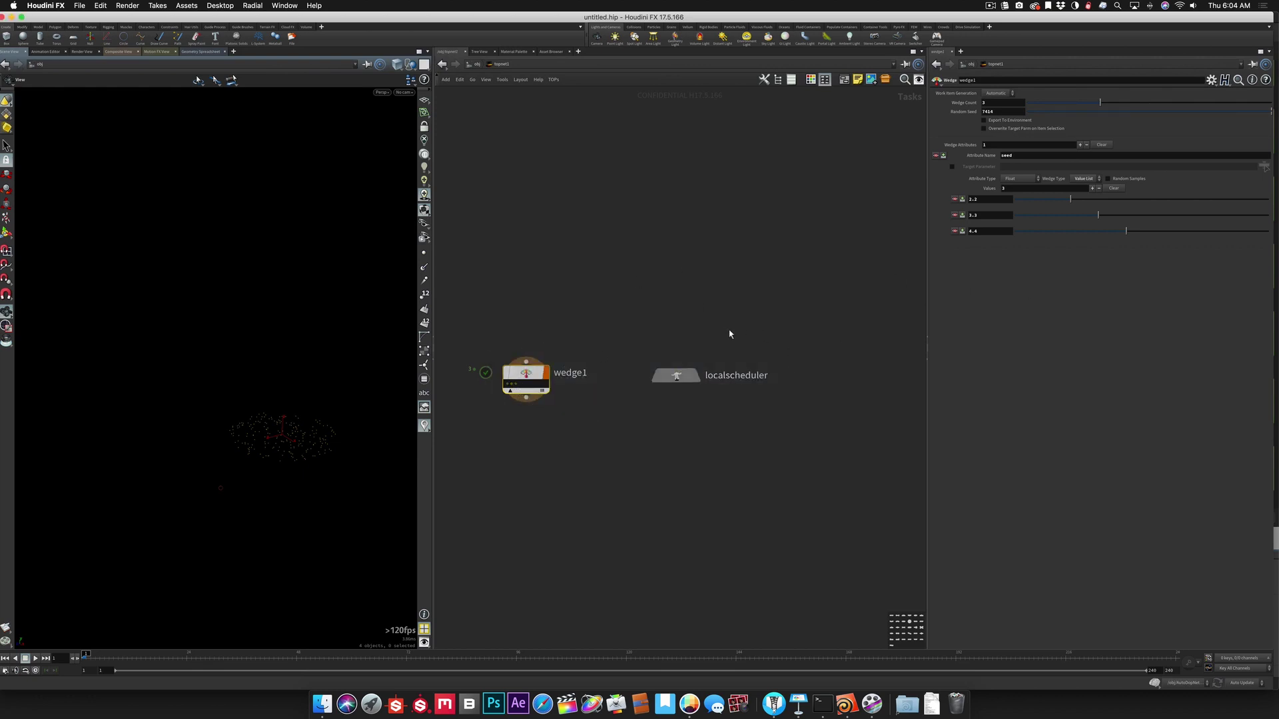
click(1084, 178)
click(1084, 186)
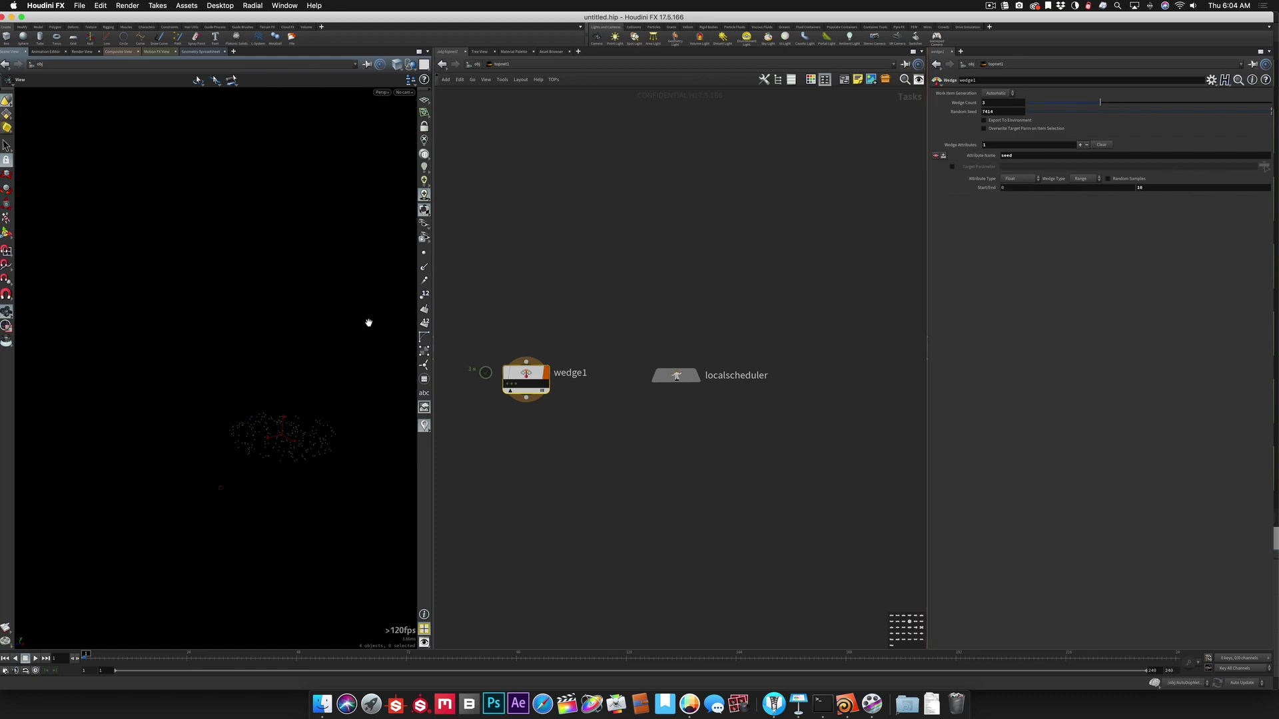
Step: Dirty and recook wedge1 with the range, and check the seed on its work items
right_click(526, 377)
click(526, 421)
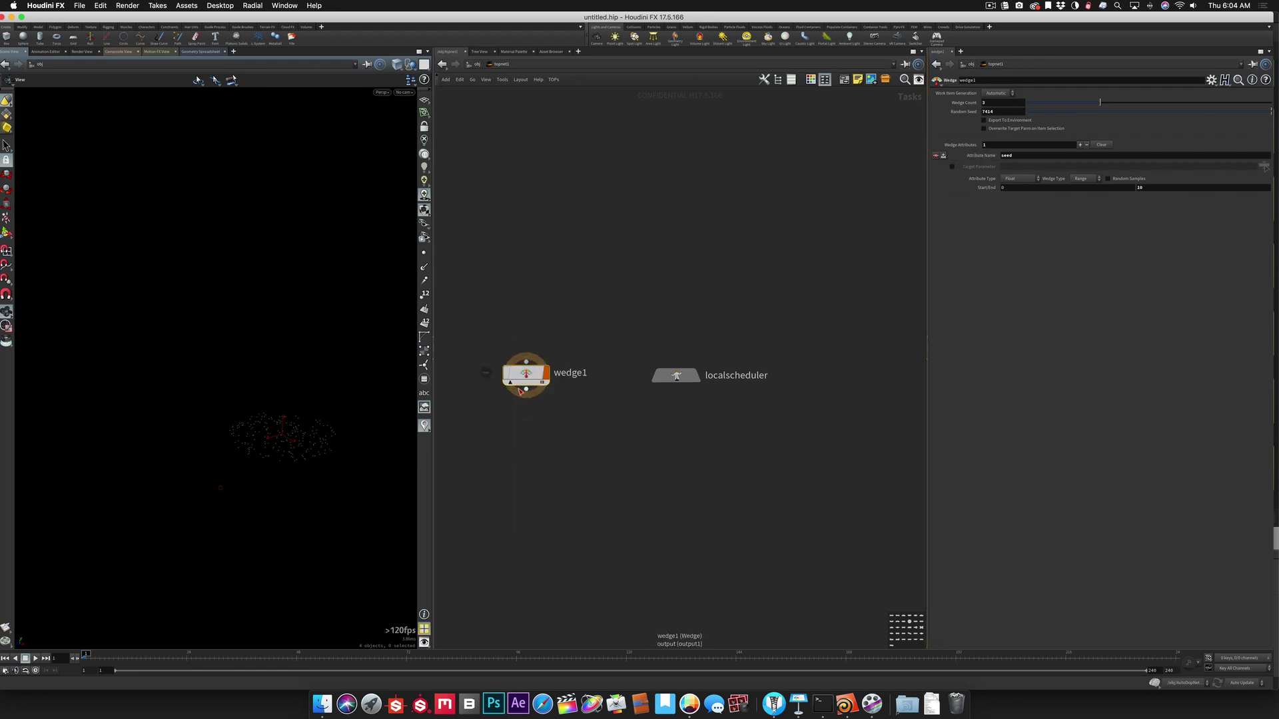
right_click(524, 378)
click(534, 424)
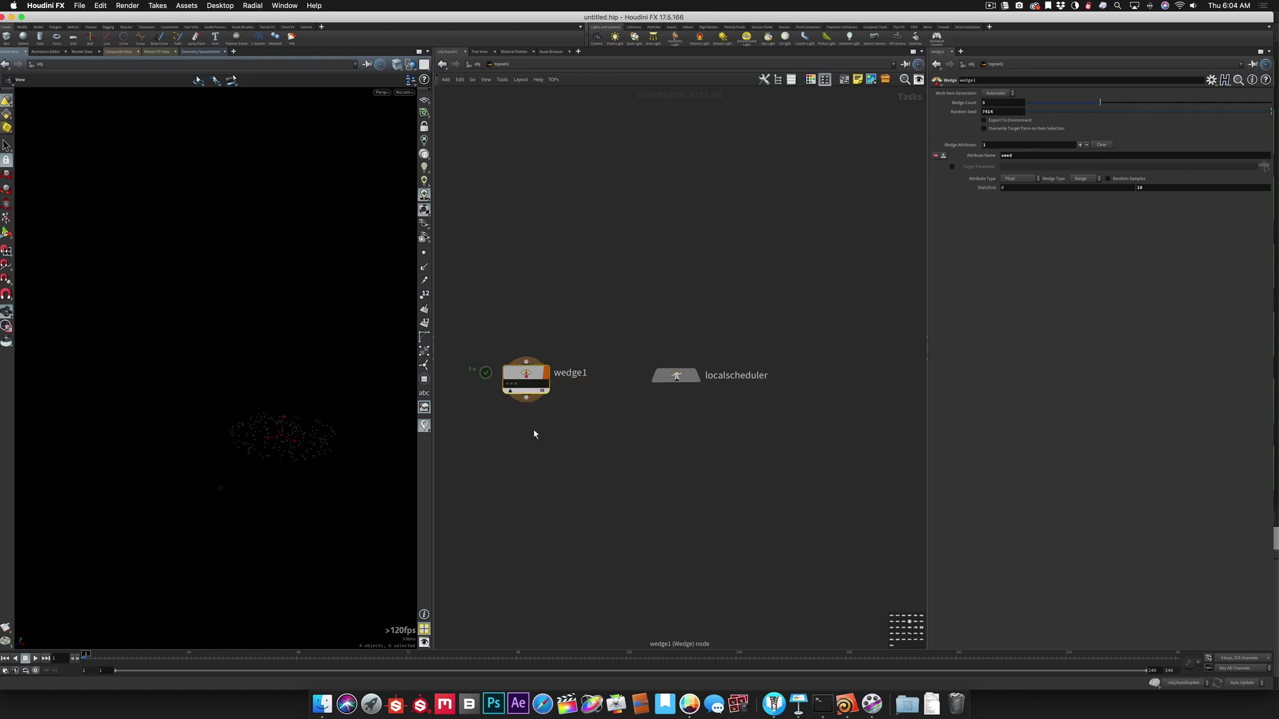
click(509, 385)
click(511, 386)
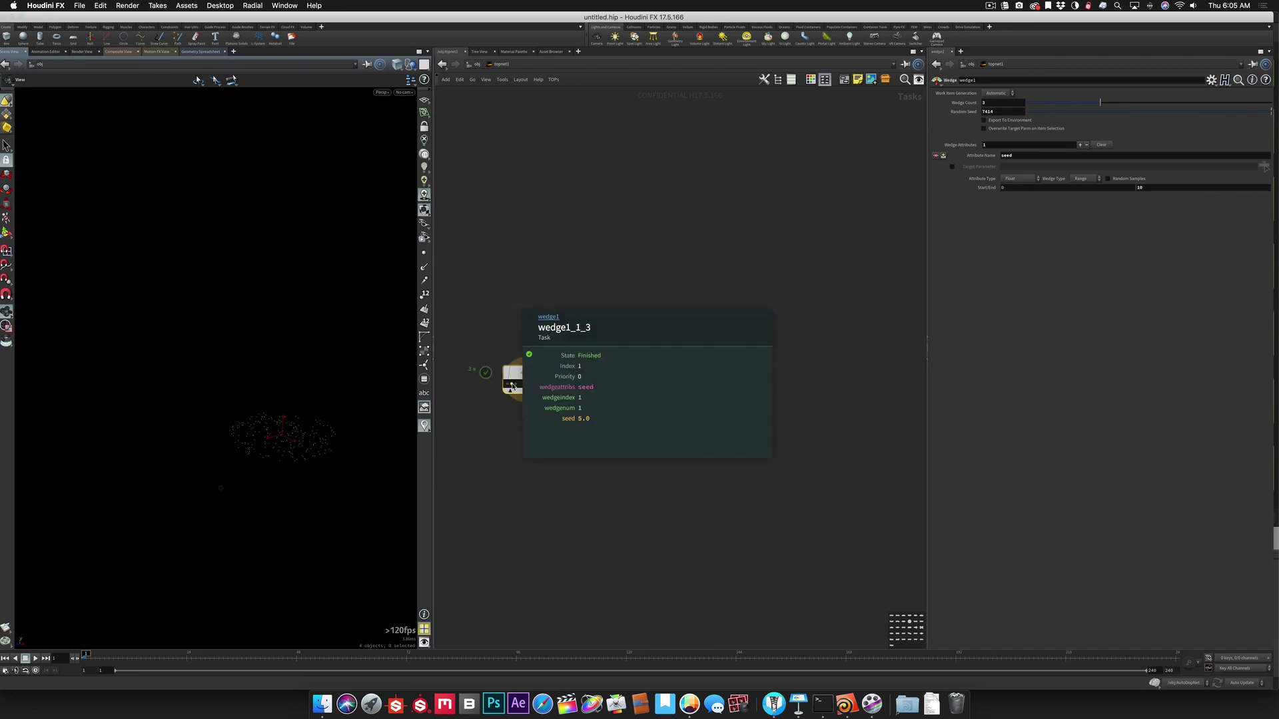
click(516, 385)
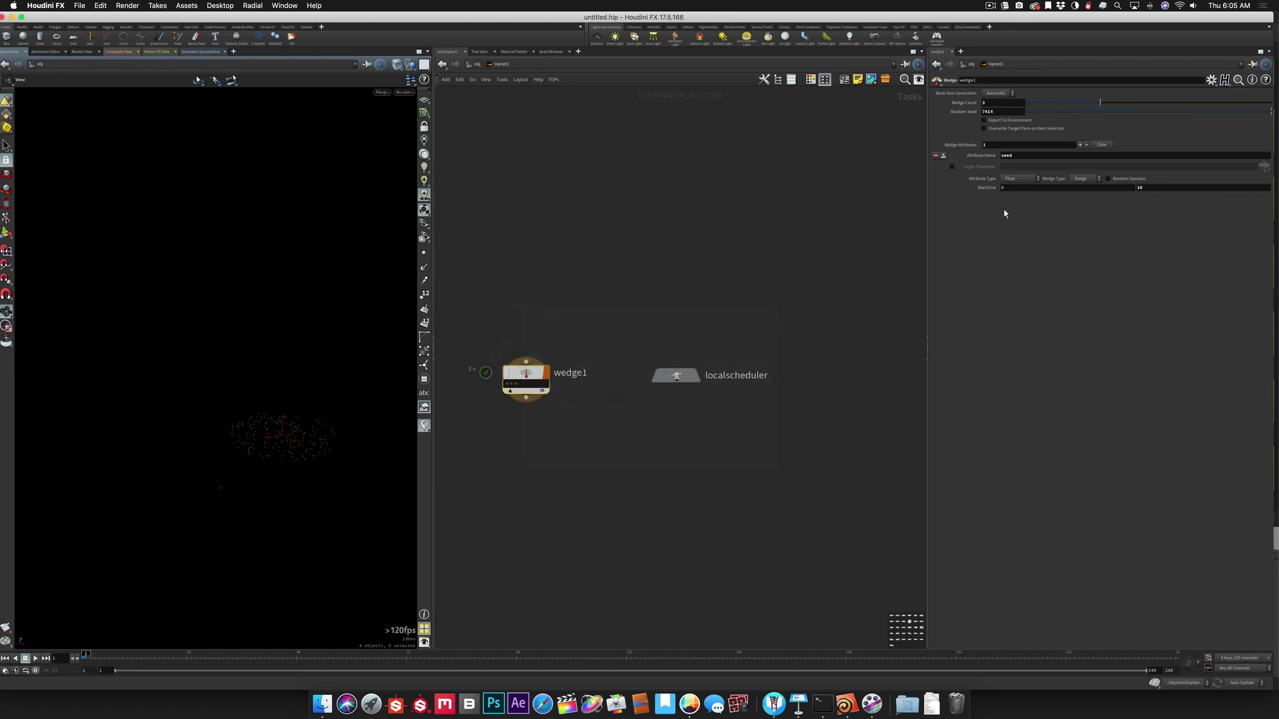
Step: Enable Random Samples for the seed attribute, and dirty and recook wedge1
click(1108, 179)
right_click(522, 377)
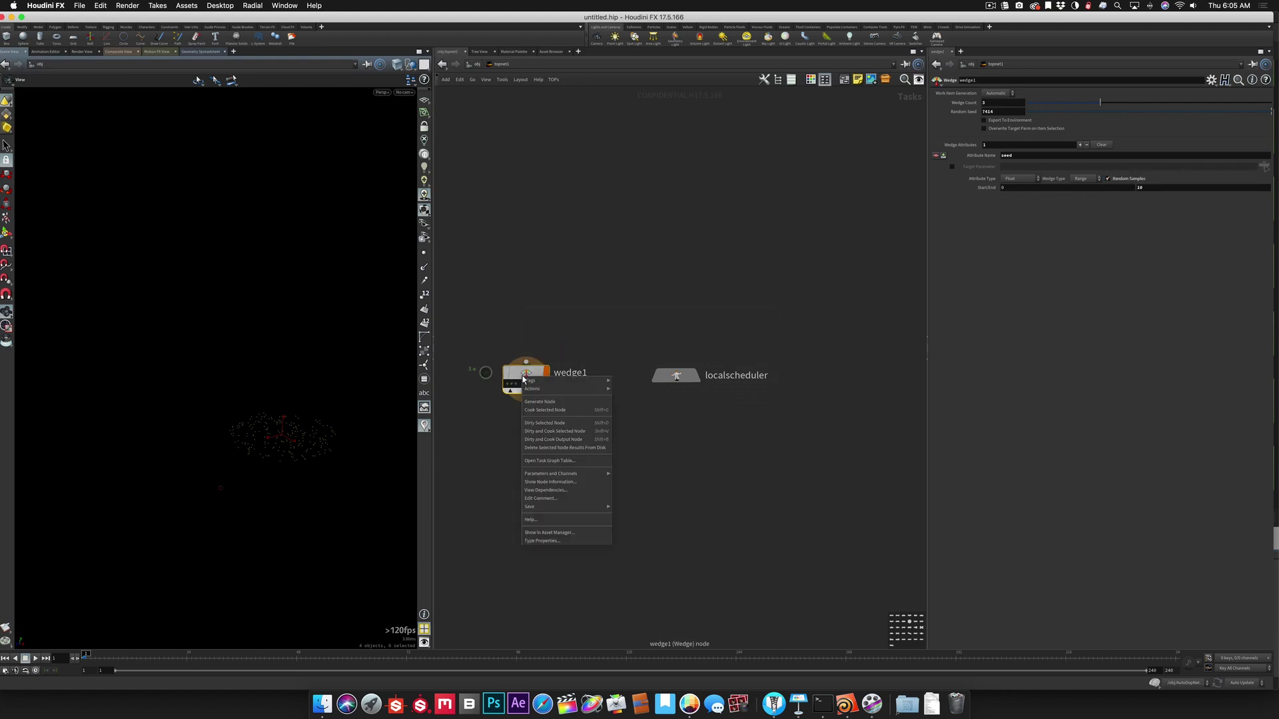
click(540, 431)
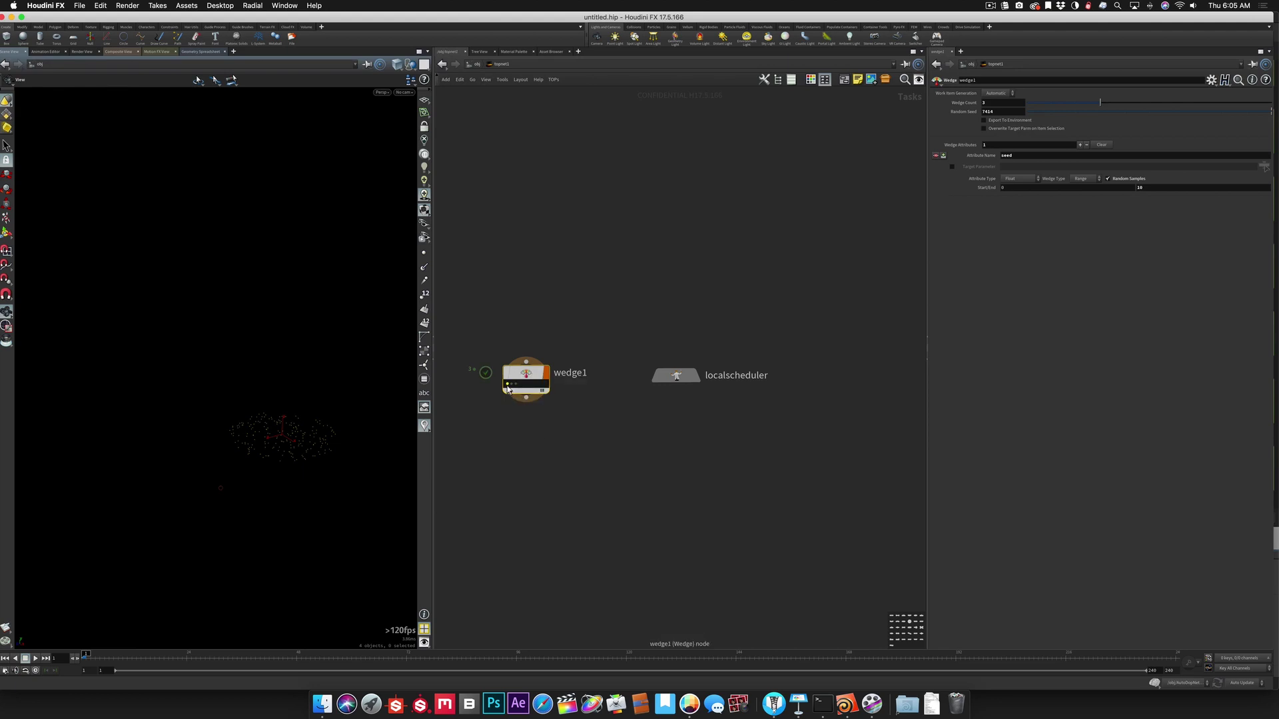
Step: Inspect the randomly sampled seed on each of wedge1's work items
click(507, 384)
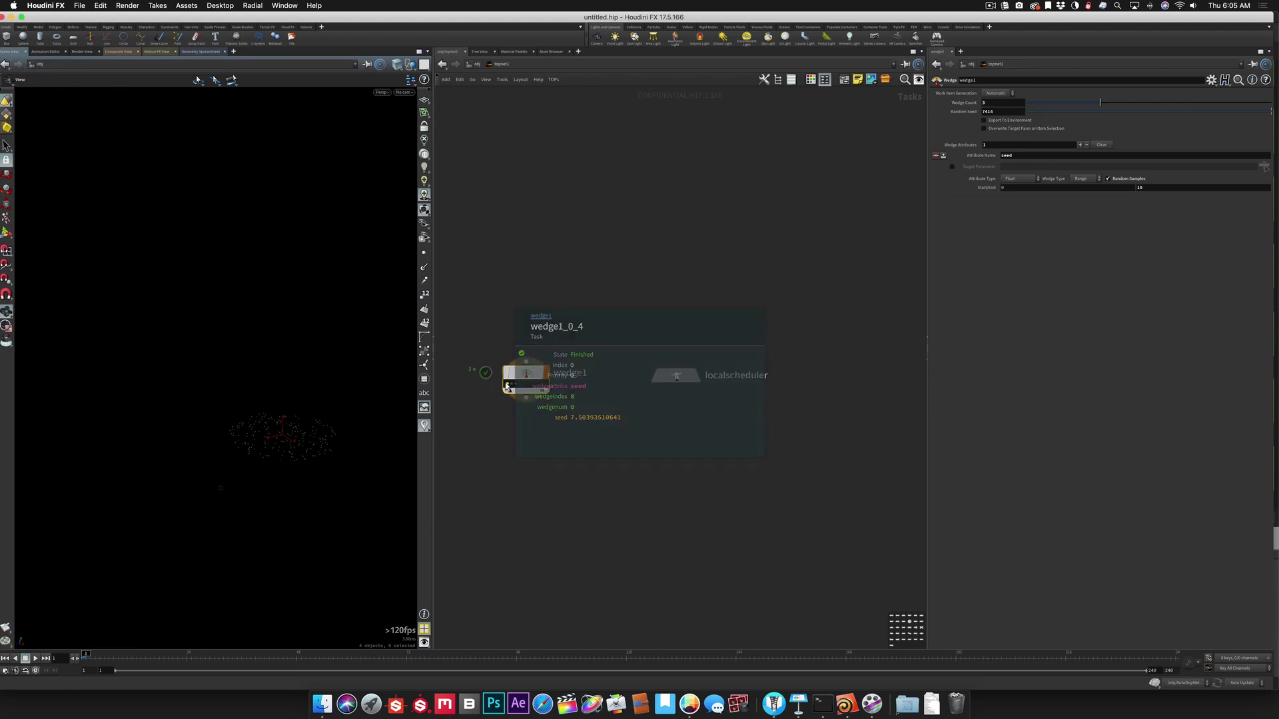
click(511, 385)
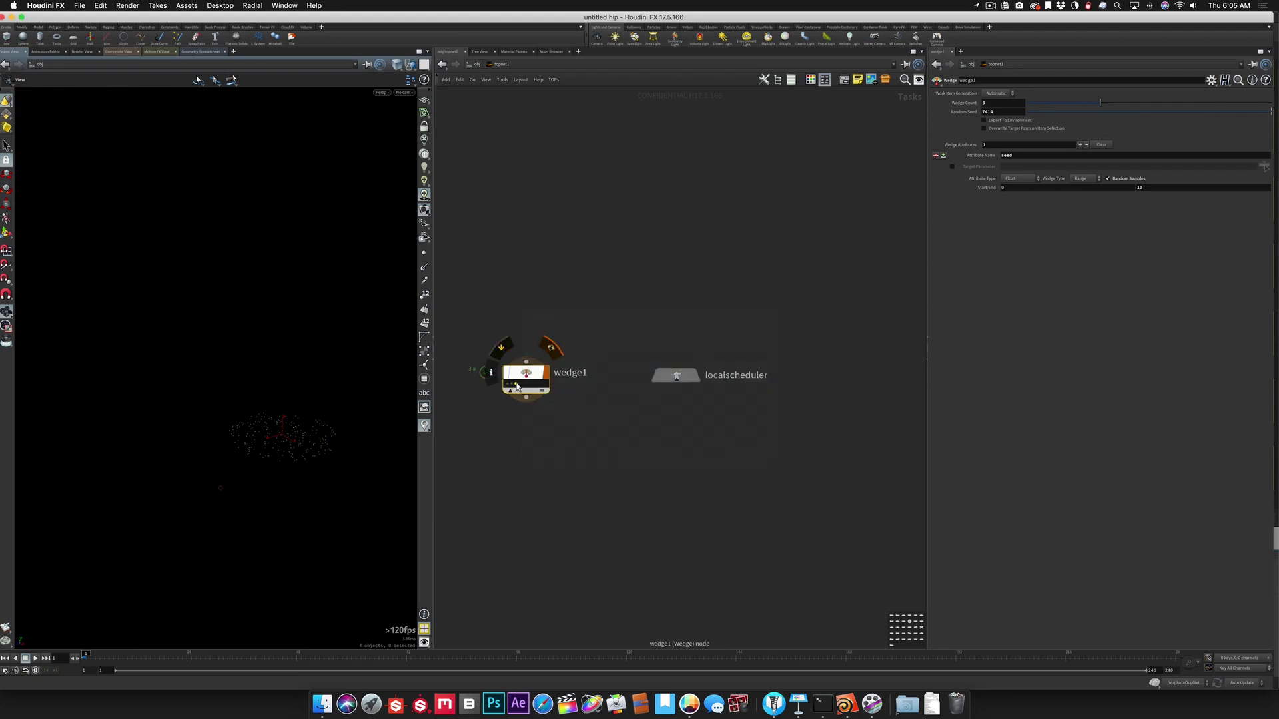
click(516, 386)
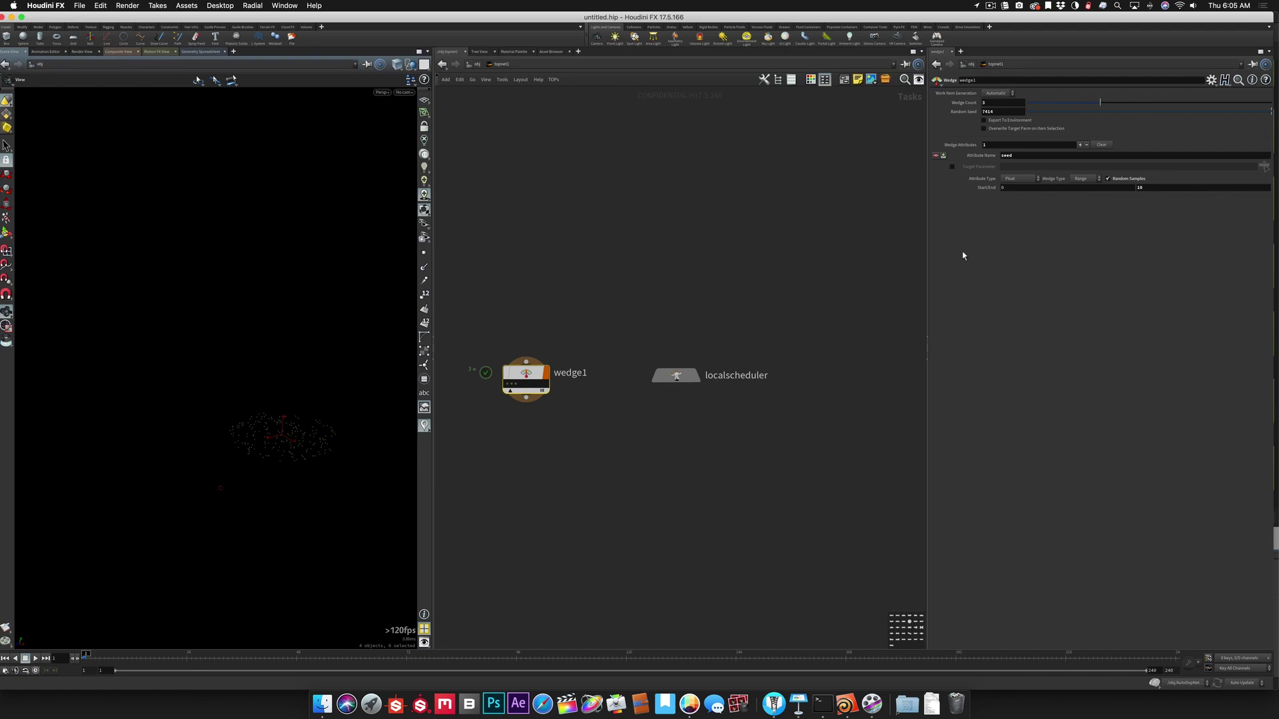
Step: Set the end of the seed range to 100, and dirty and recook wedge1
click(1142, 189)
right_click(523, 375)
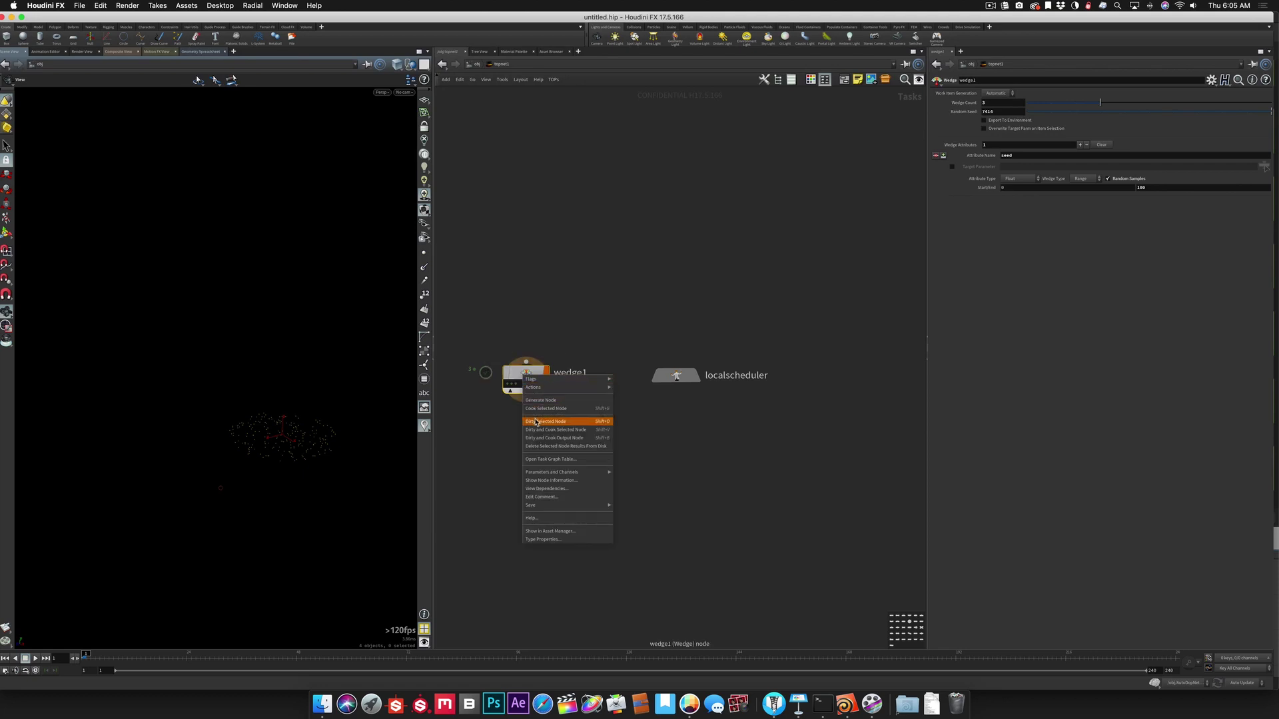
click(536, 421)
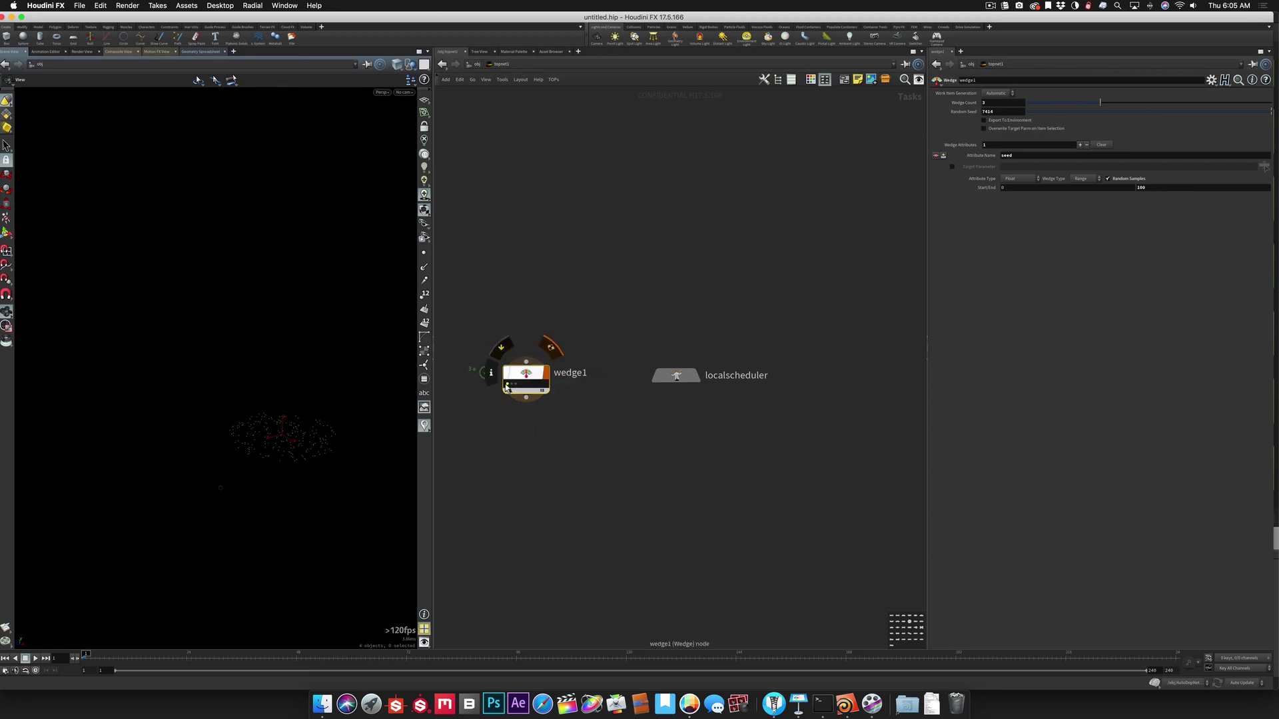
Step: Check the seed values on wedge1's work items for the widened range
click(506, 387)
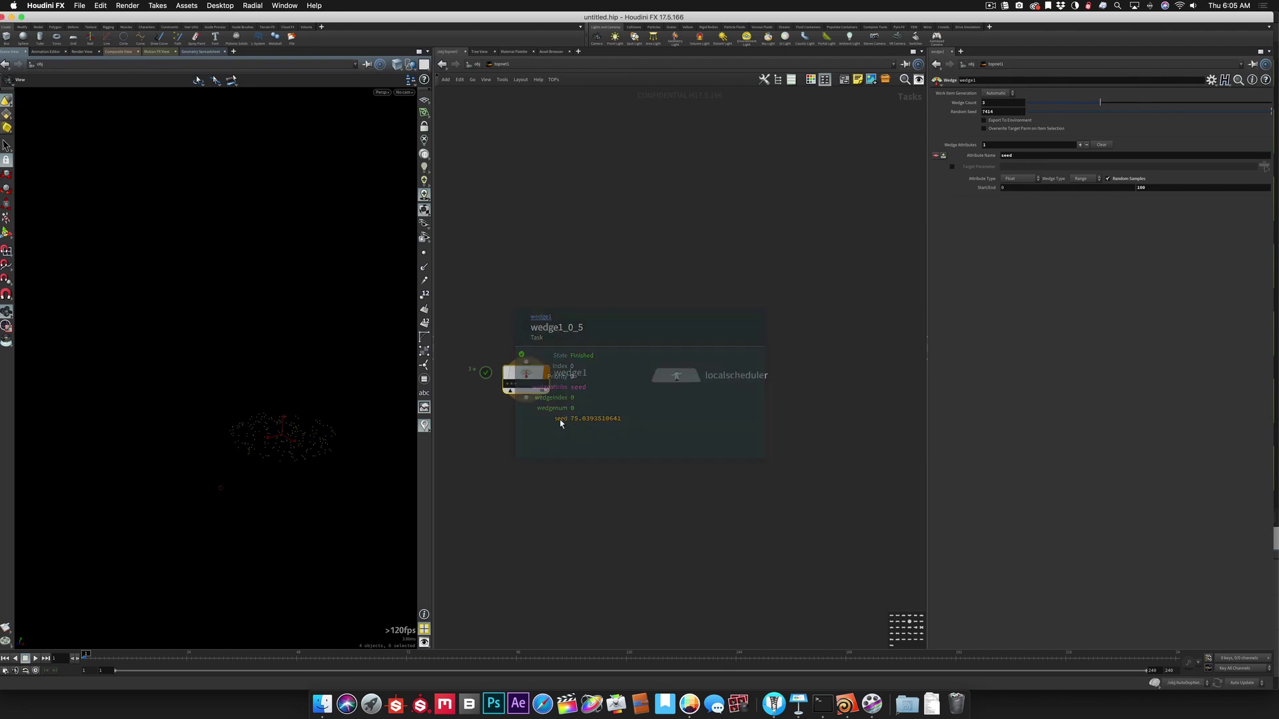
click(511, 387)
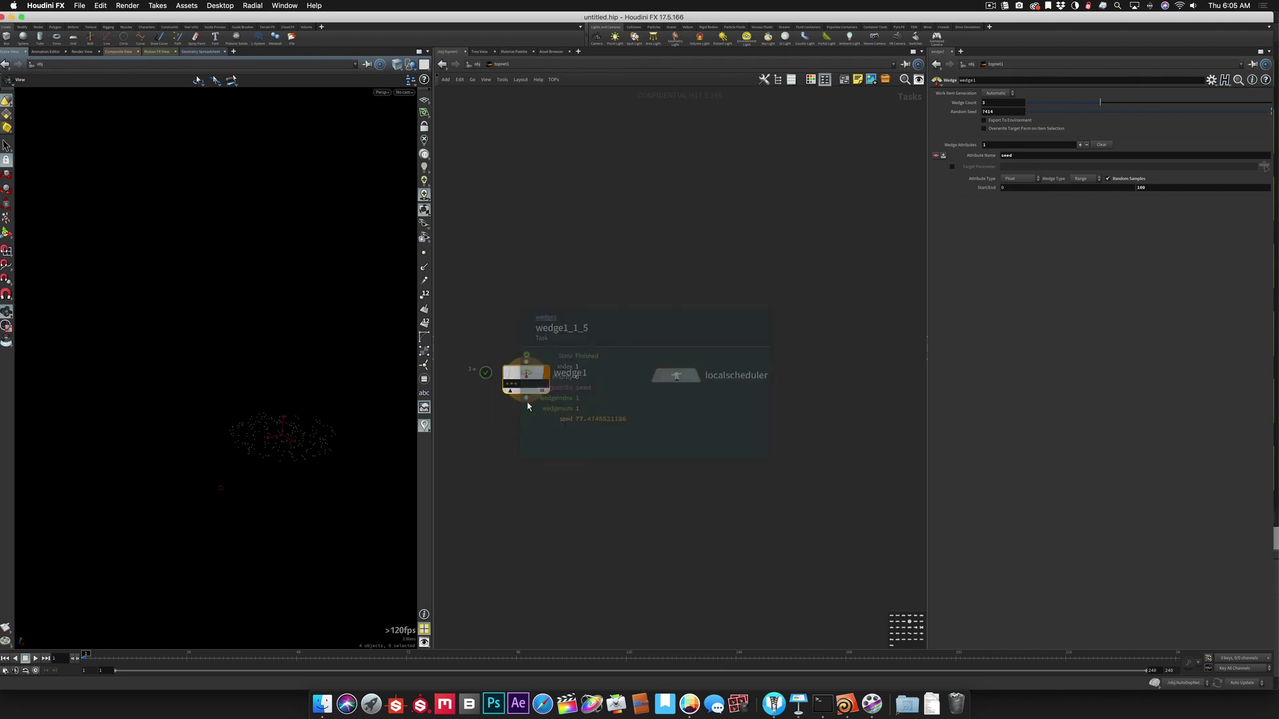
click(524, 397)
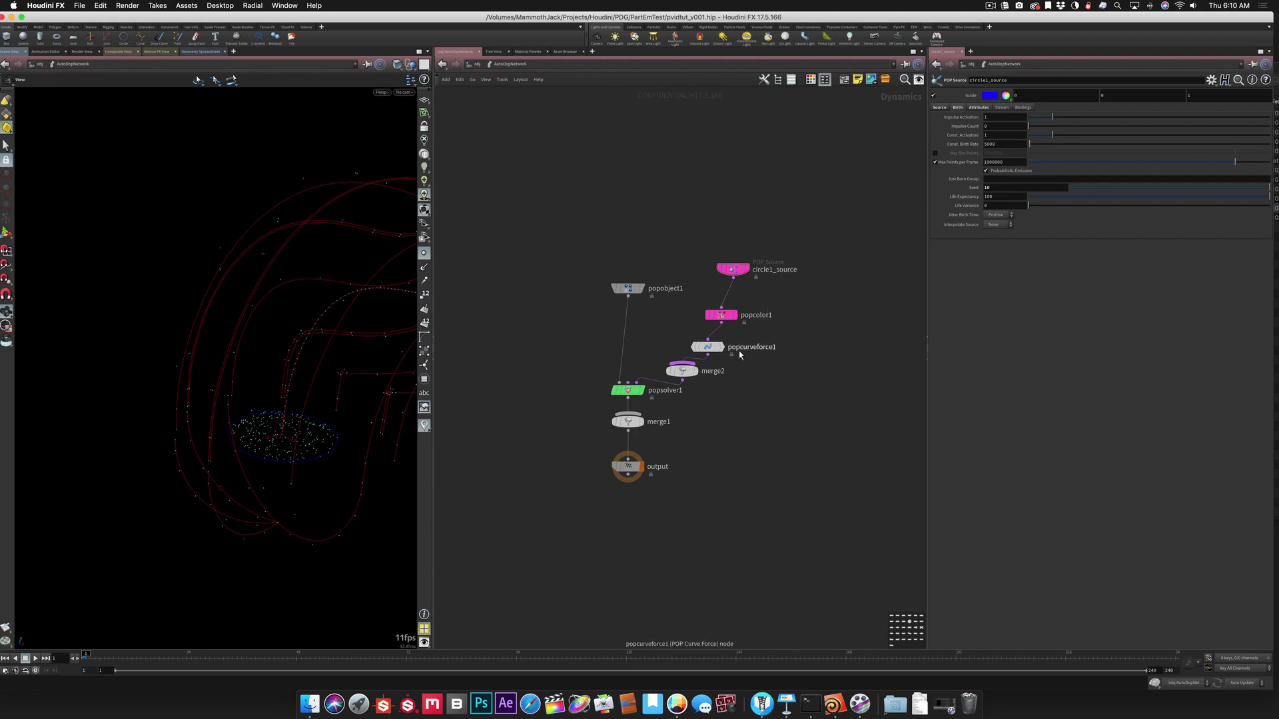
double_click(996, 187)
text(0)
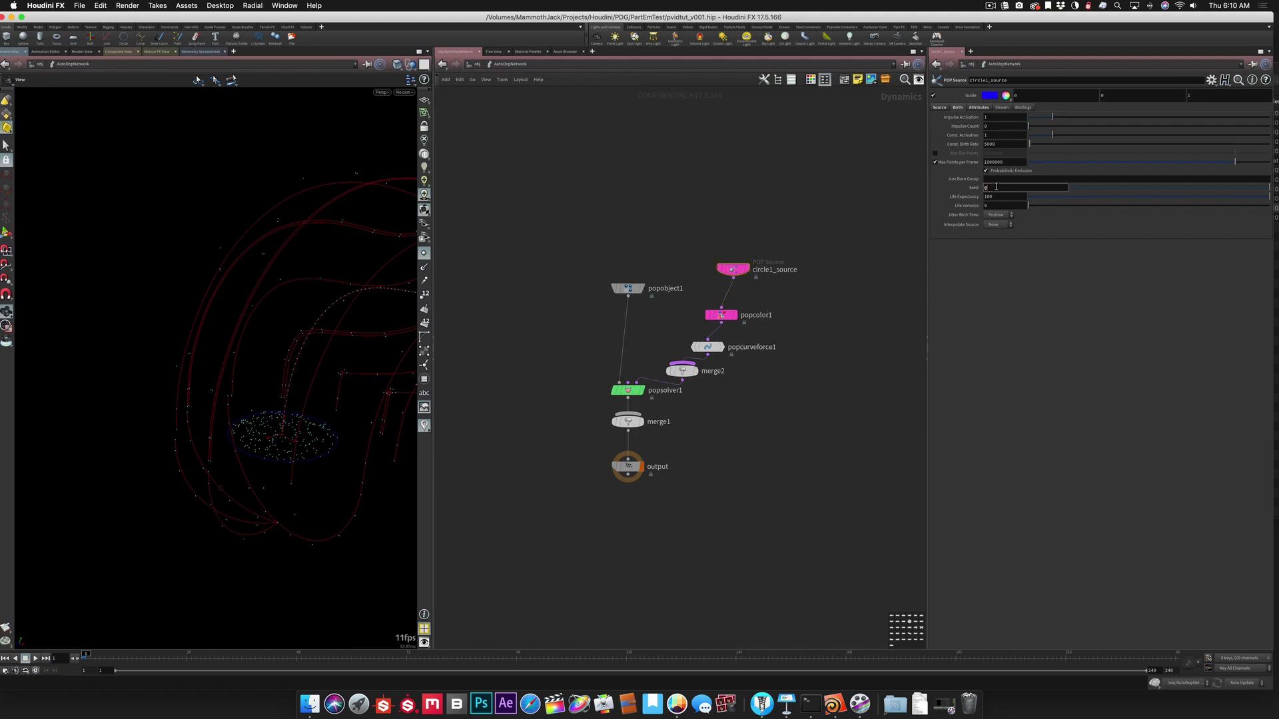
text(seed)
key(Return)
click(974, 189)
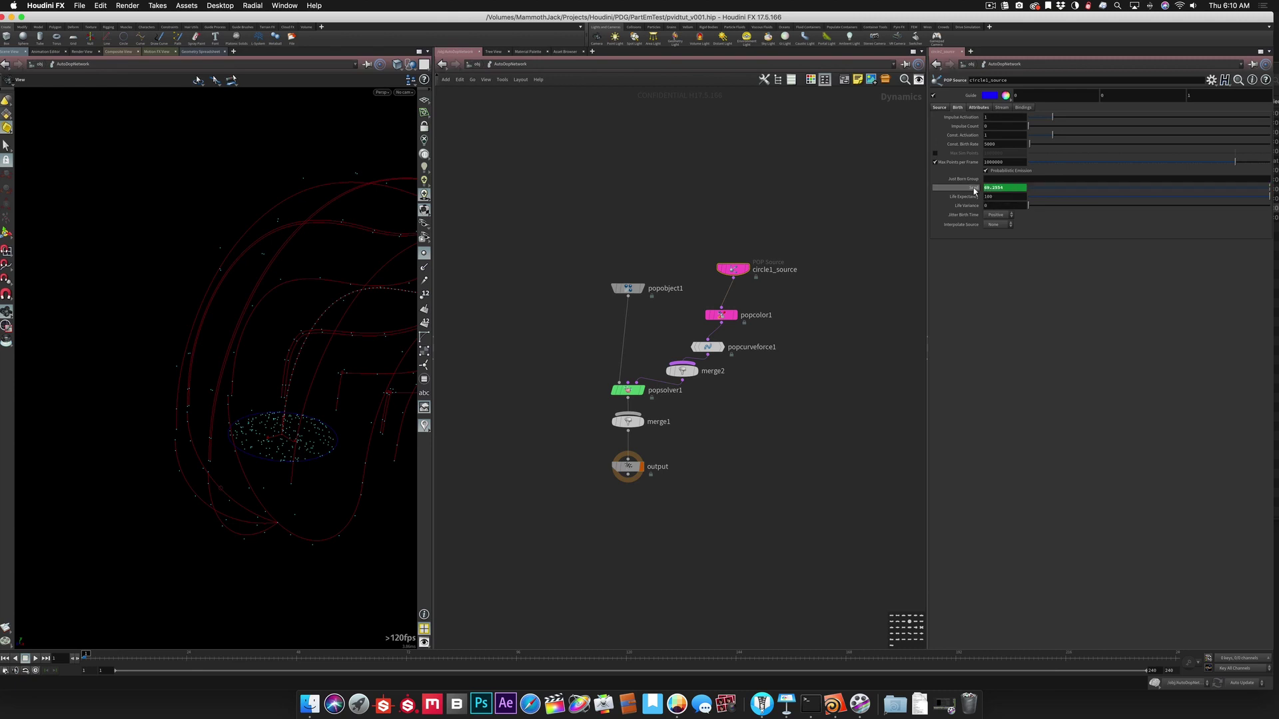
click(974, 187)
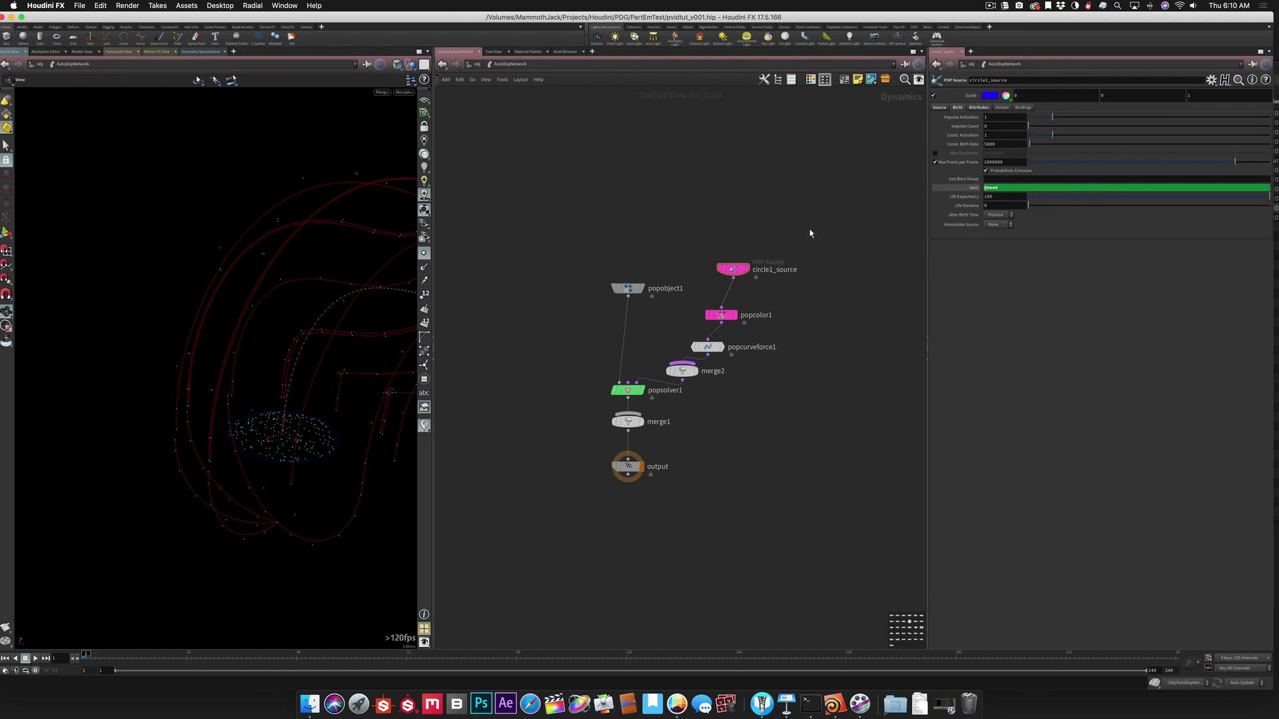
Step: Return to the topnet1 network and view the wedge1 node
key(u)
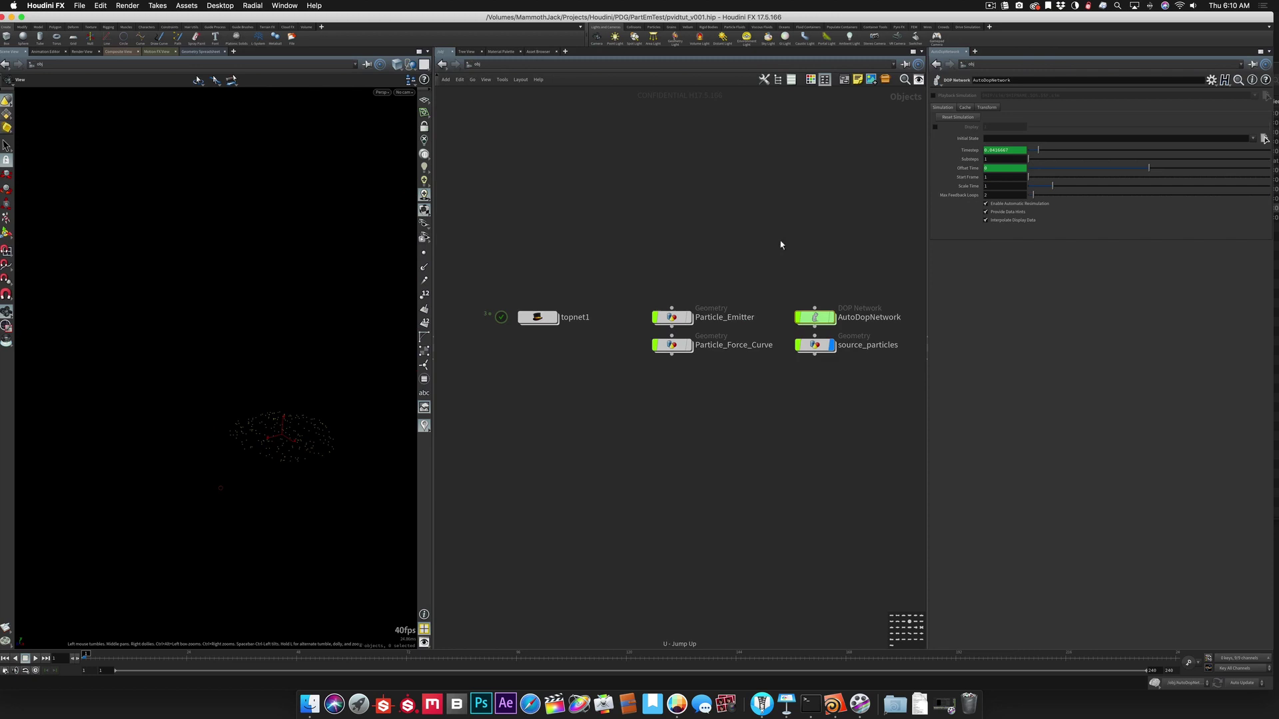
double_click(525, 319)
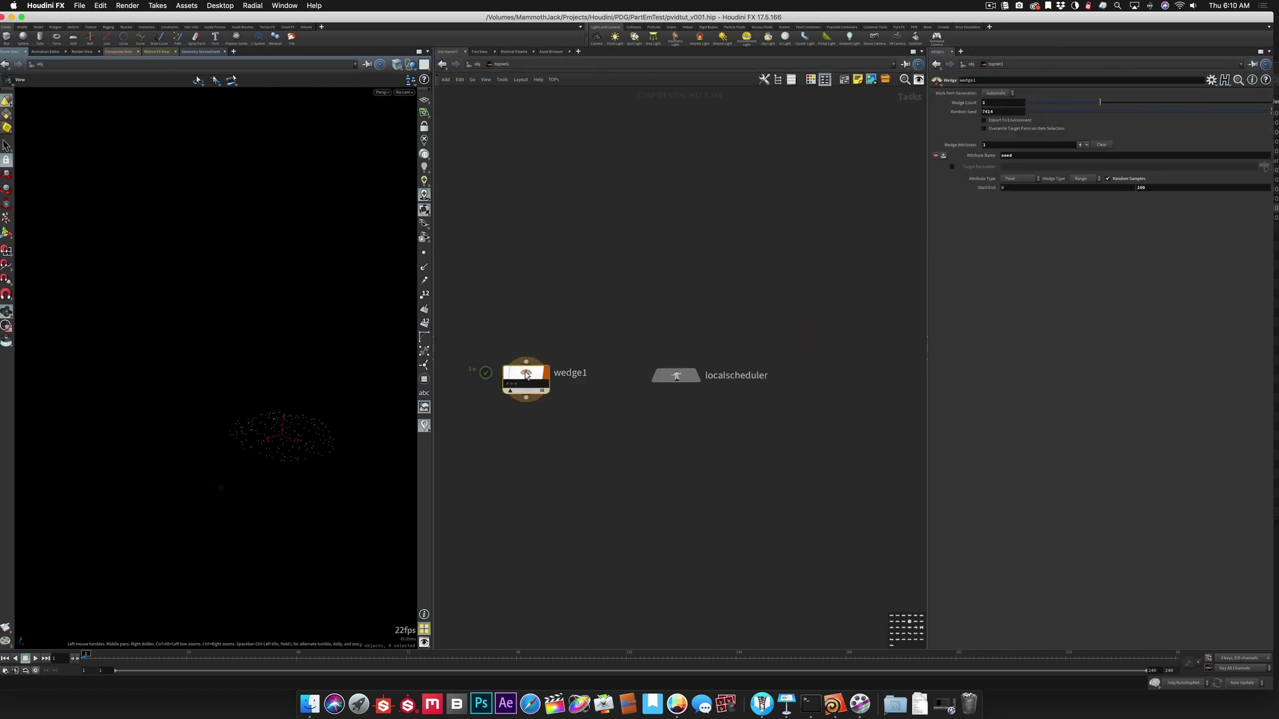
mouse_move(526, 376)
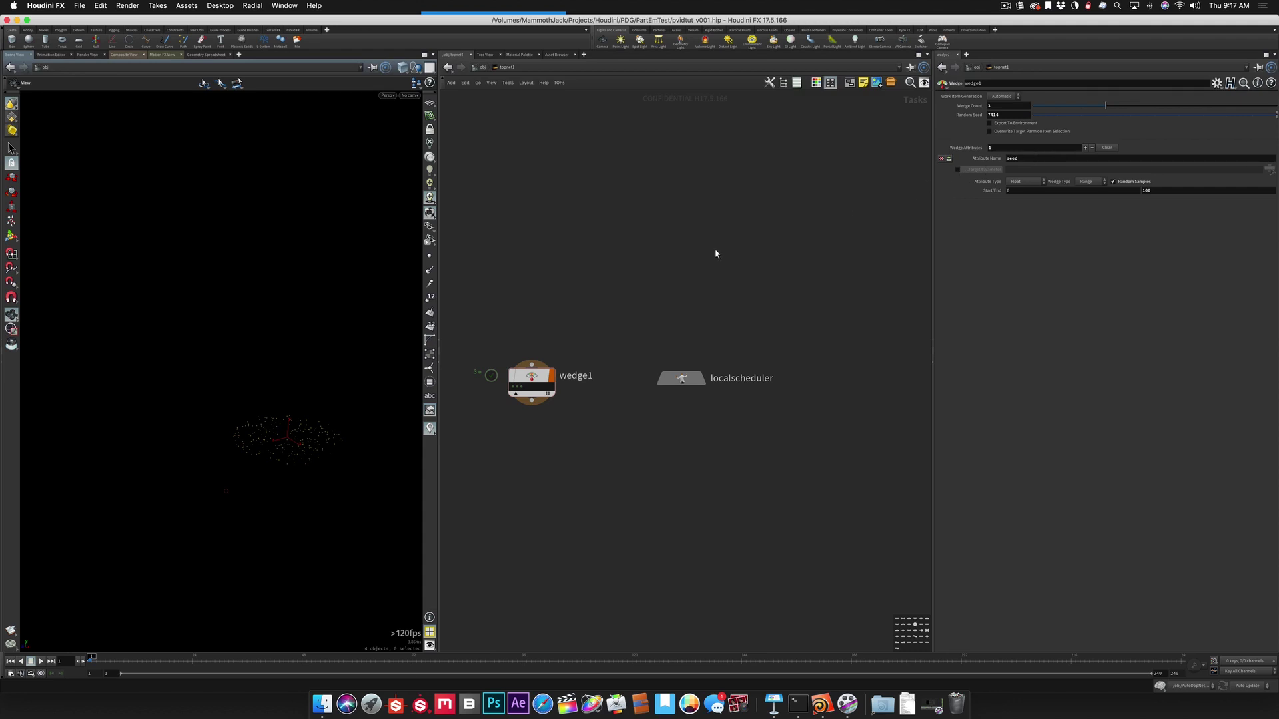
Step: In AutoDopNetwork, delete the channel expression on circle1_source's Seed and set the seed to 5
key(u)
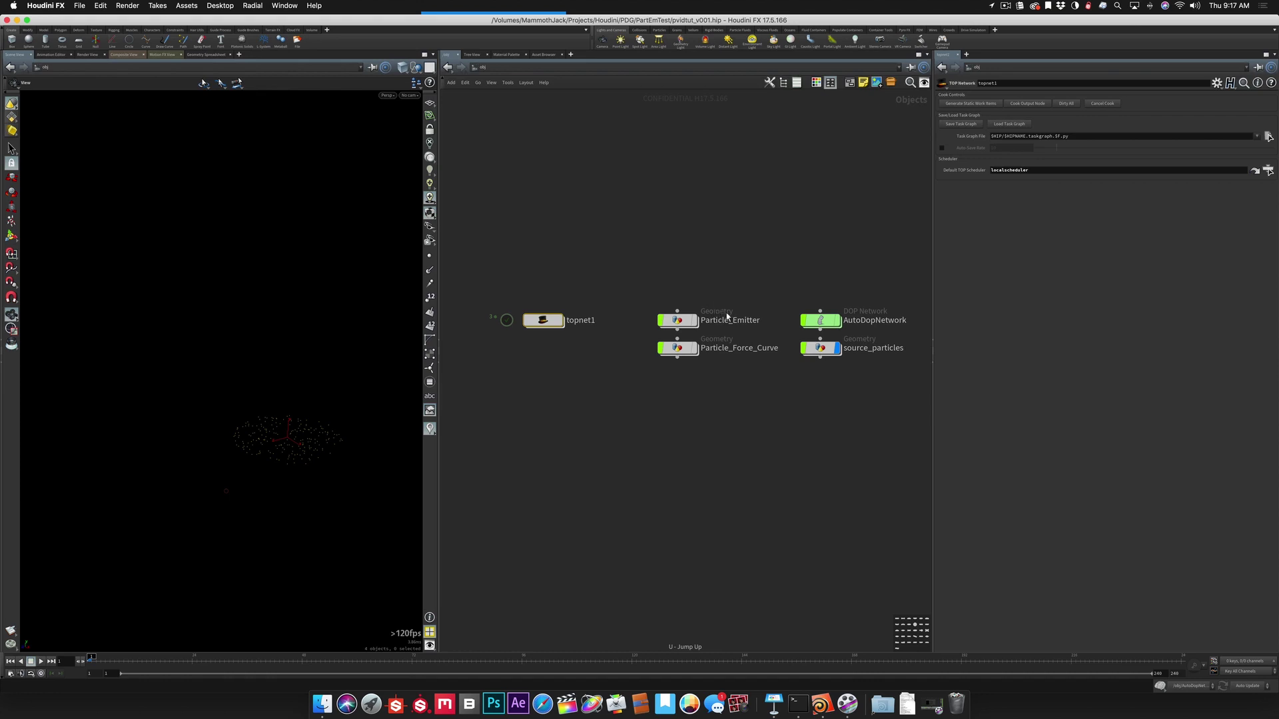
click(819, 320)
double_click(819, 320)
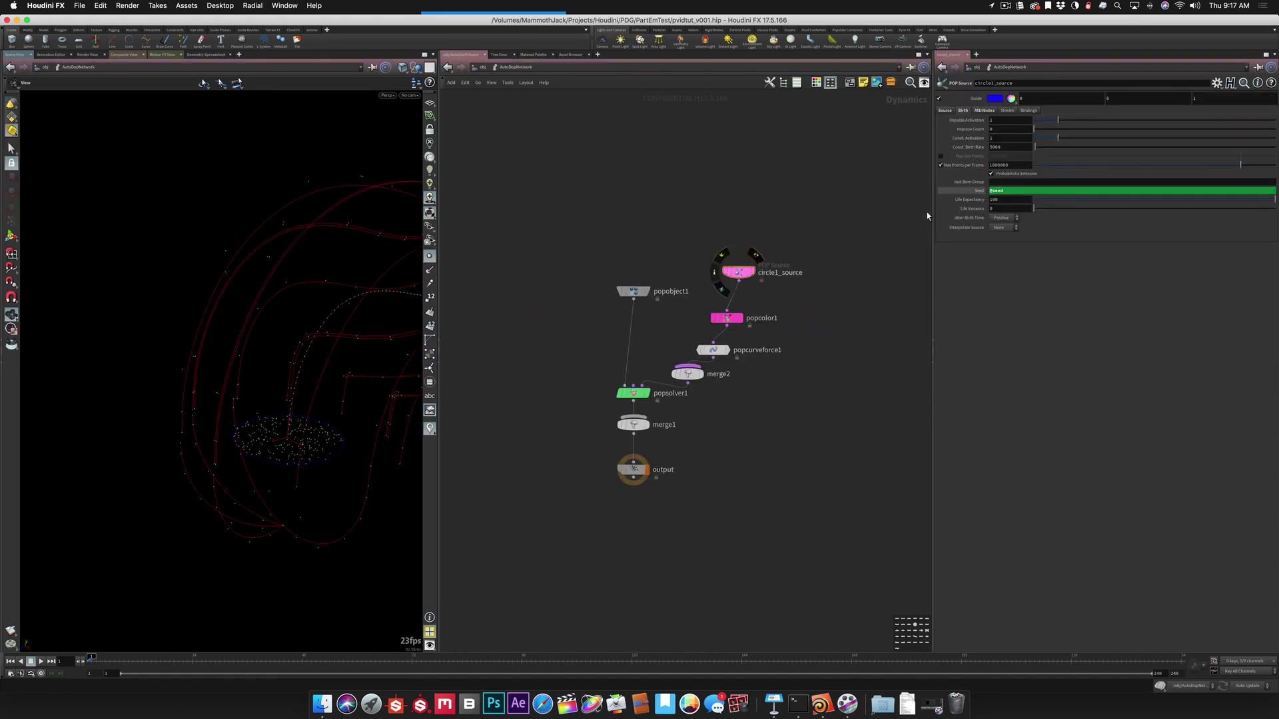
right_click(979, 193)
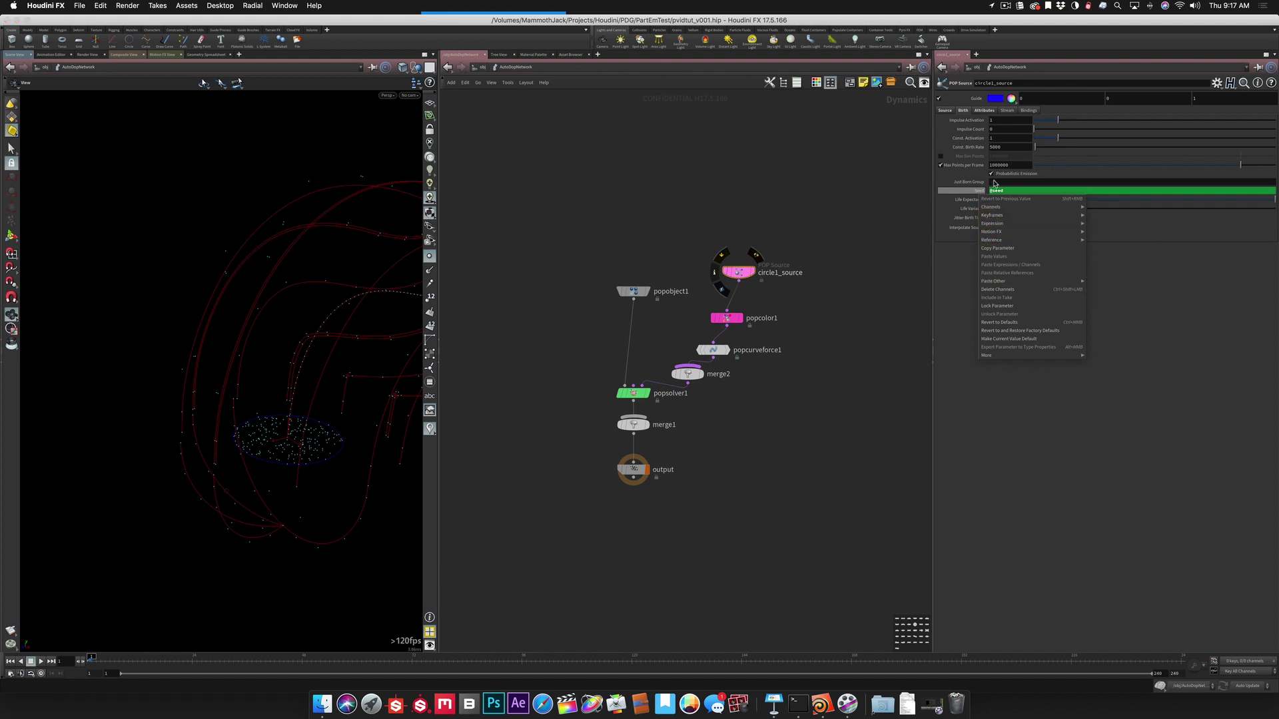
click(997, 289)
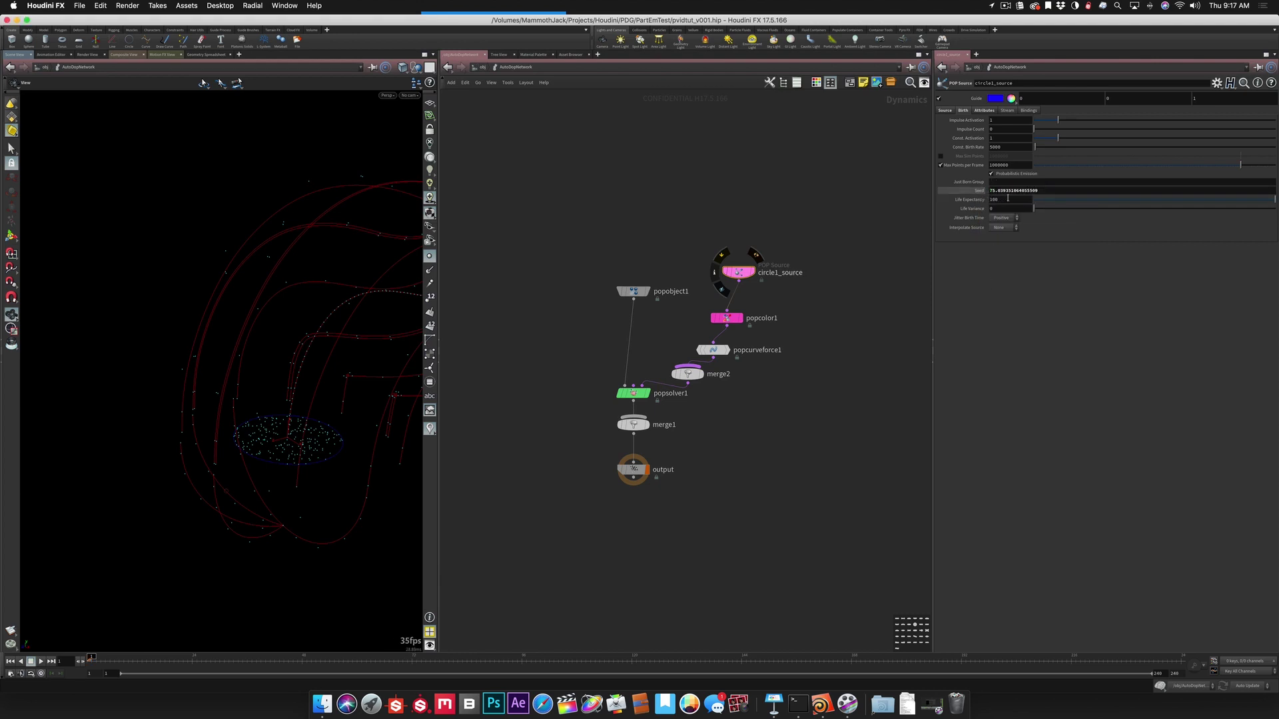
triple_click(1011, 191)
text(5)
key(Return)
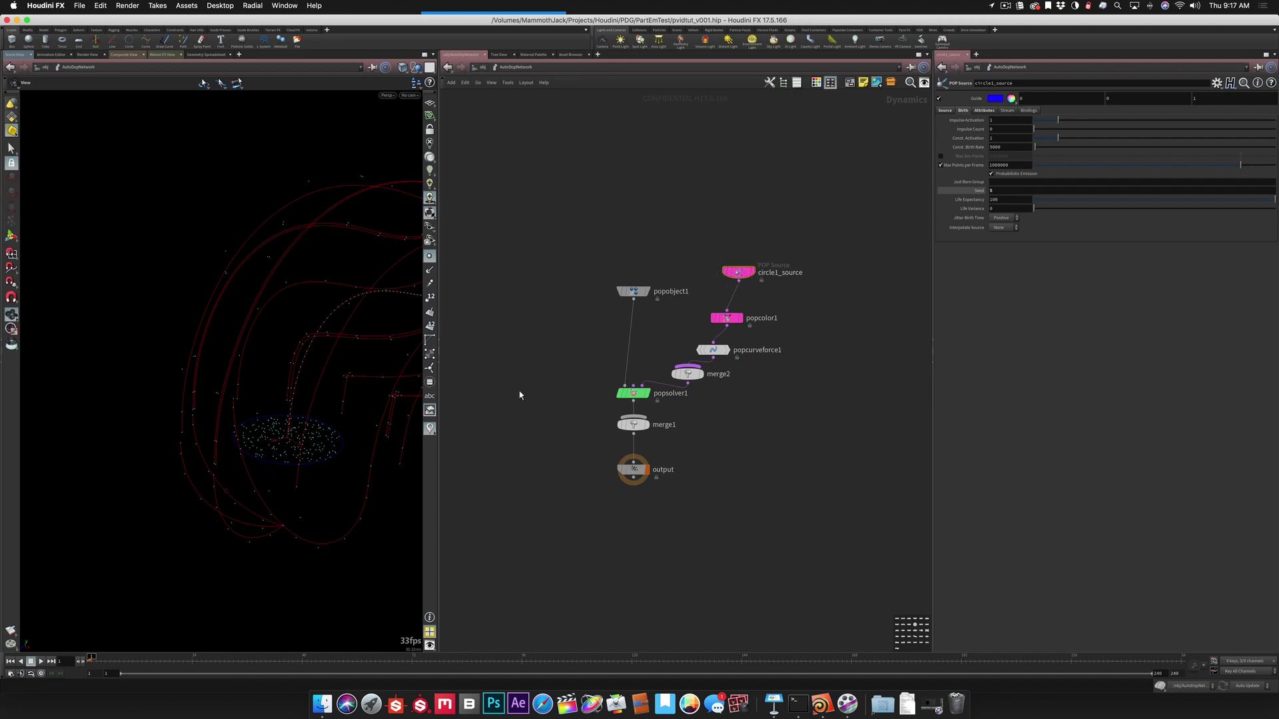
Step: Go back into topnet1 and enable the Target Parameter option for wedge1's seed attribute
key(u)
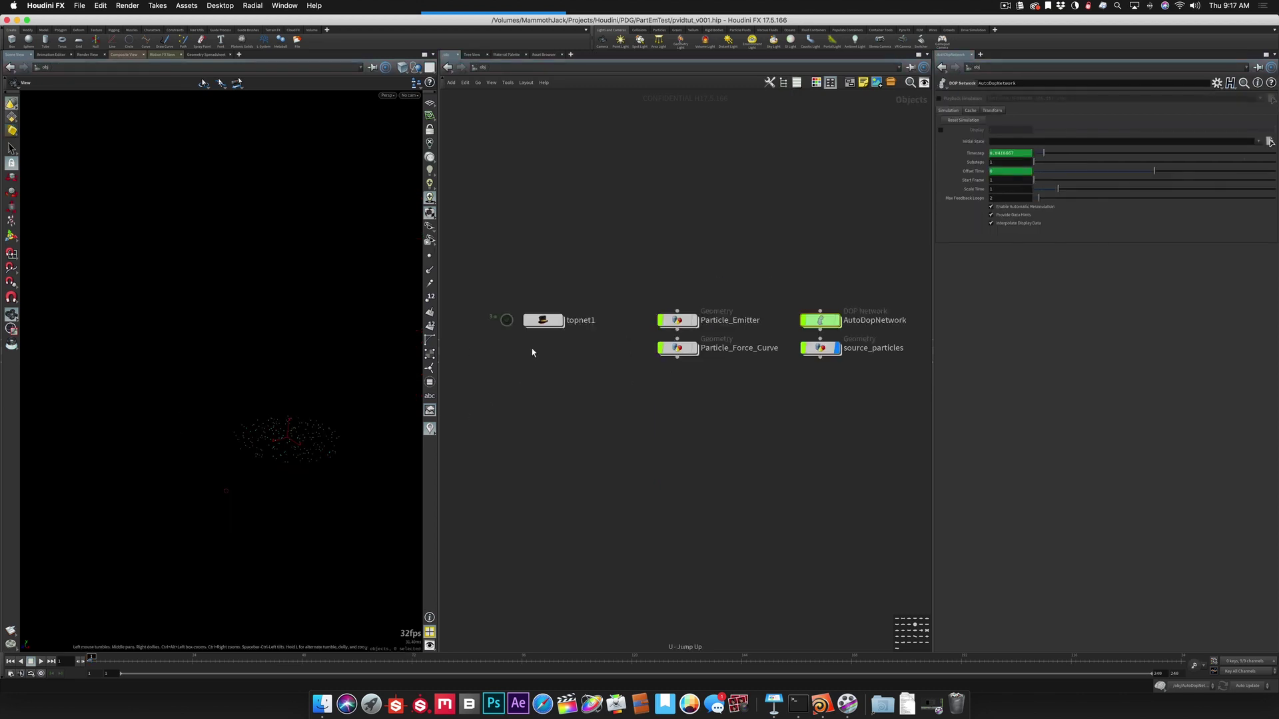
double_click(543, 320)
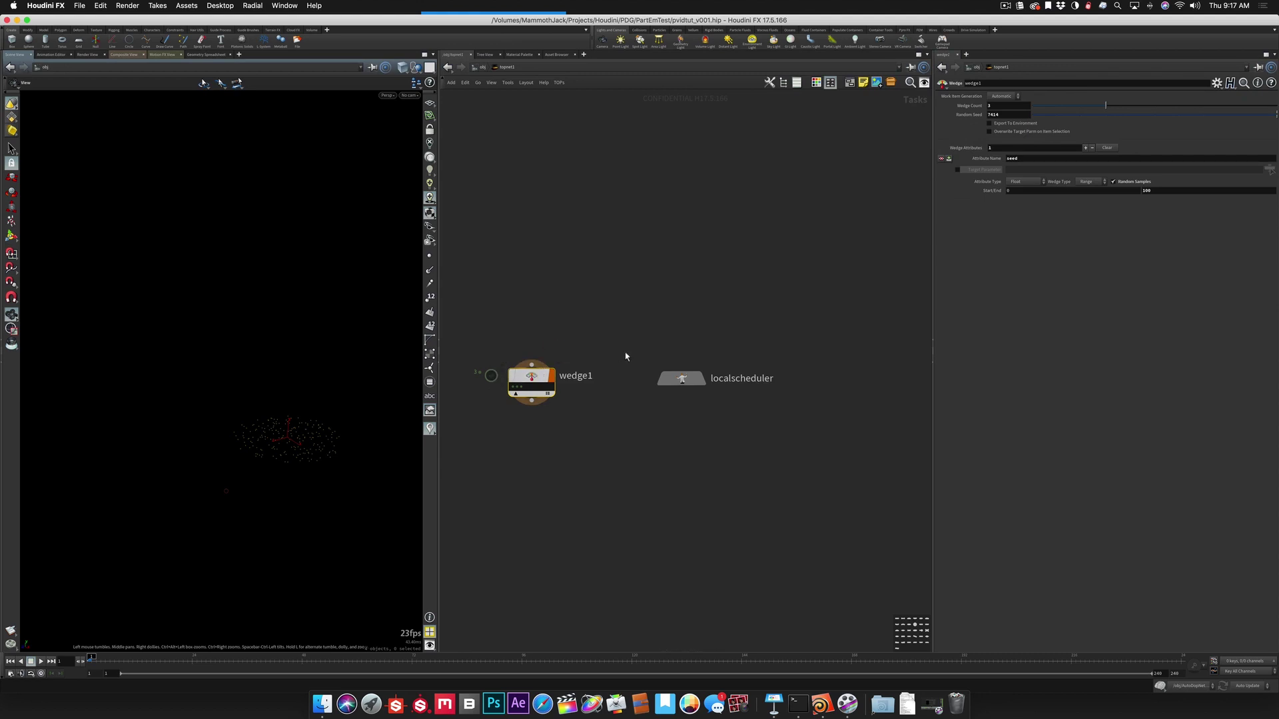
click(957, 171)
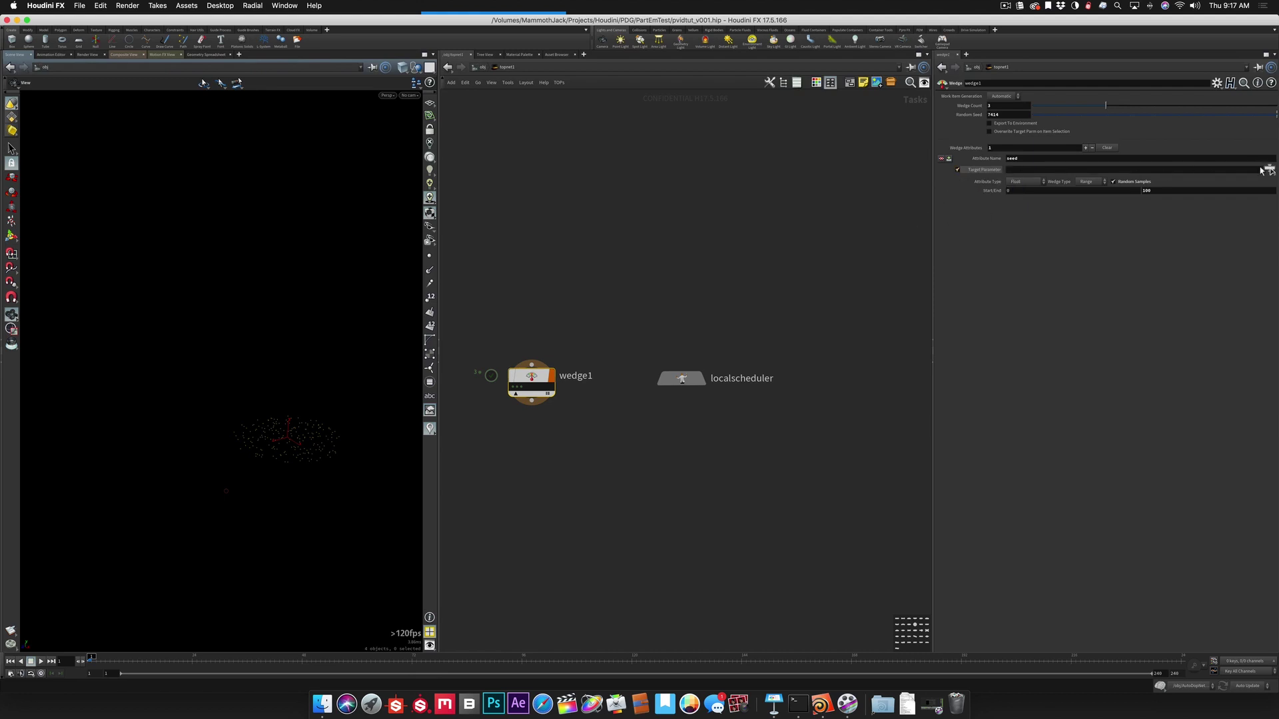
Step: Choose the Seed parameter in circle1_source's Birth settings under AutoDopNetwork as the seed attribute's target parameter
click(1269, 170)
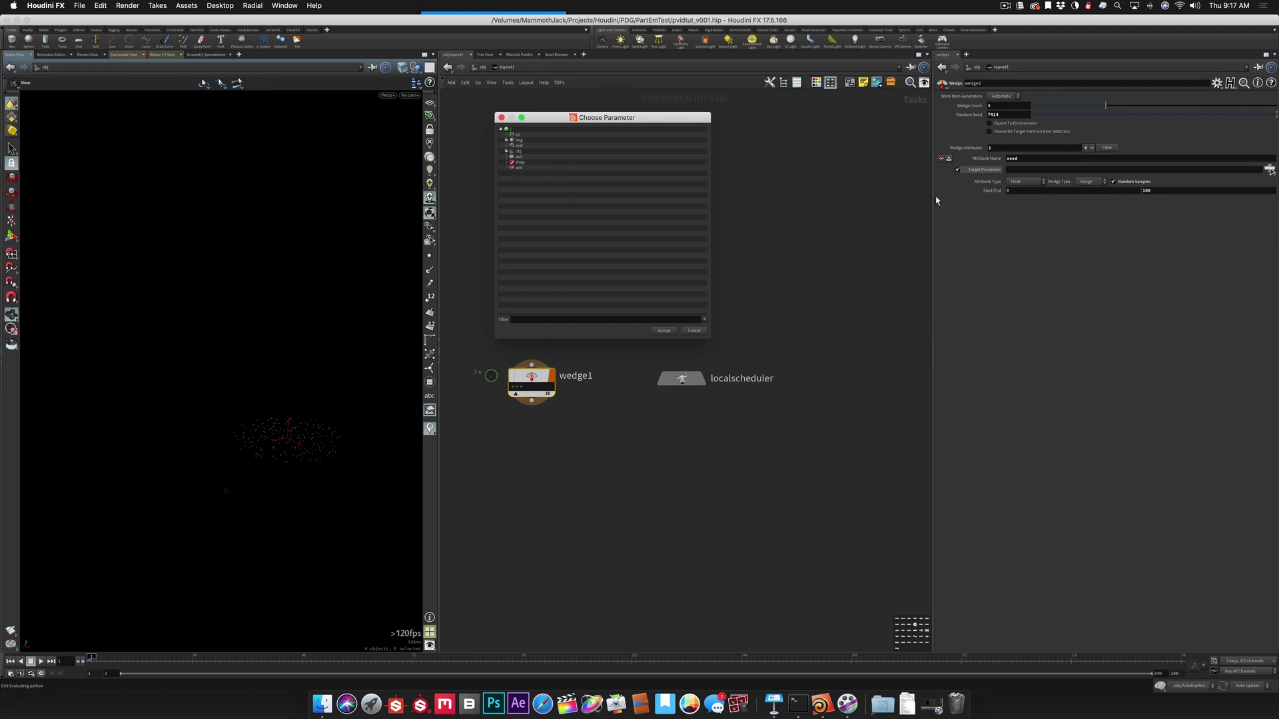
click(506, 152)
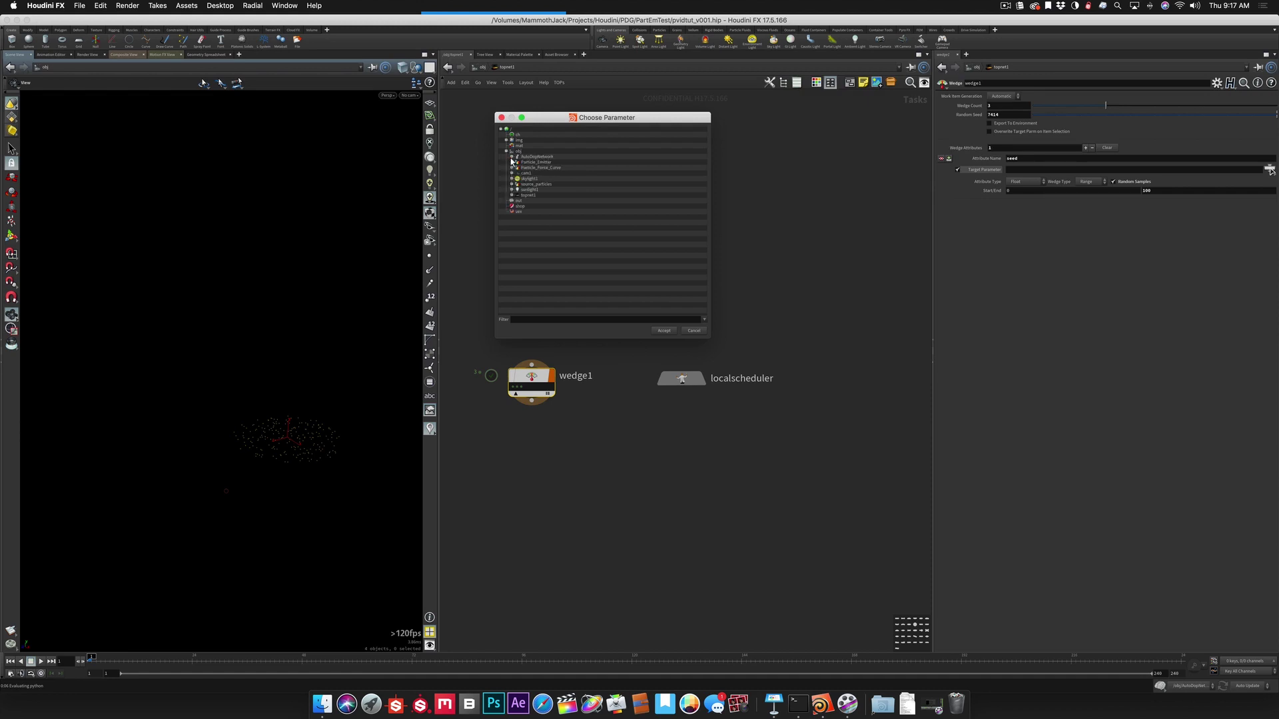
click(512, 157)
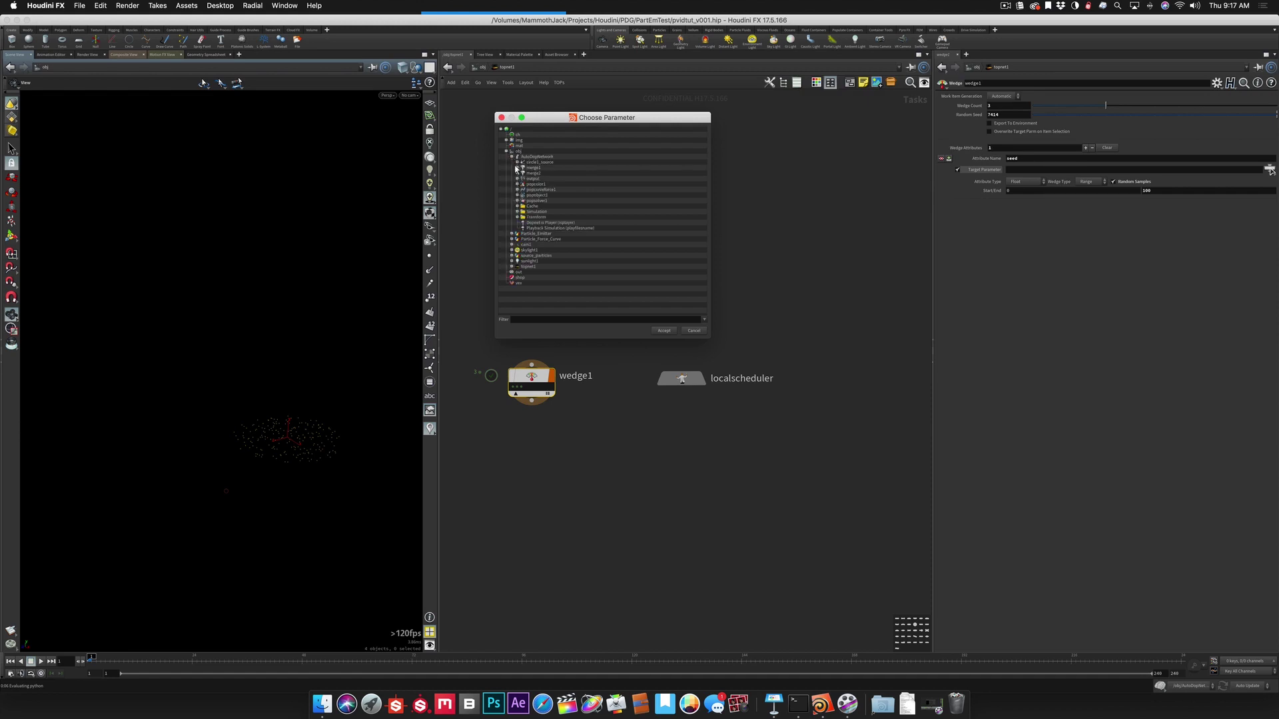
click(517, 162)
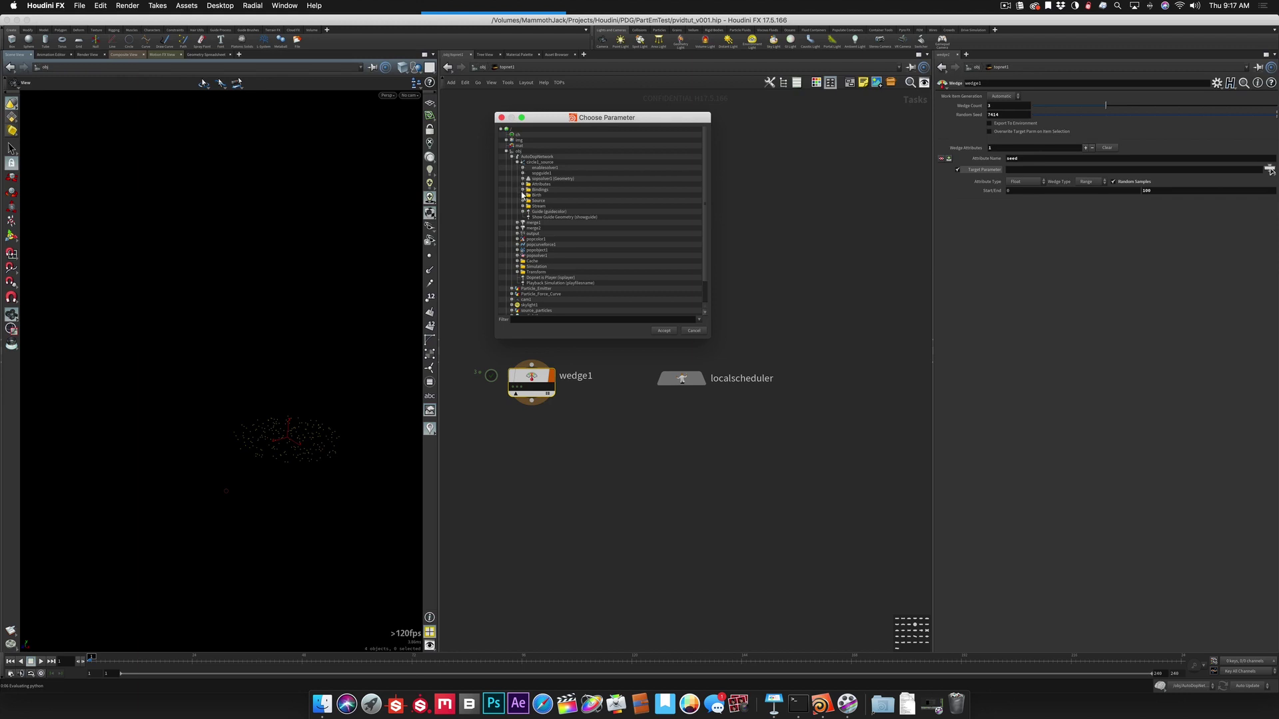
click(522, 195)
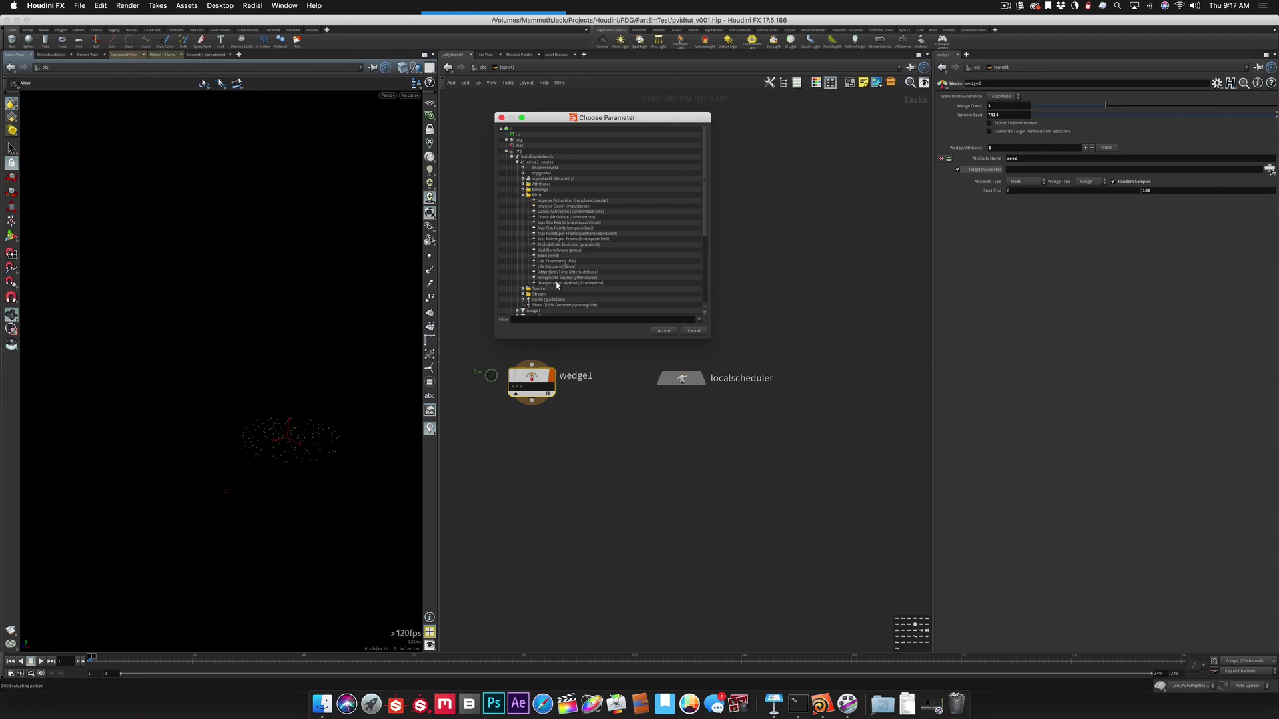
click(546, 257)
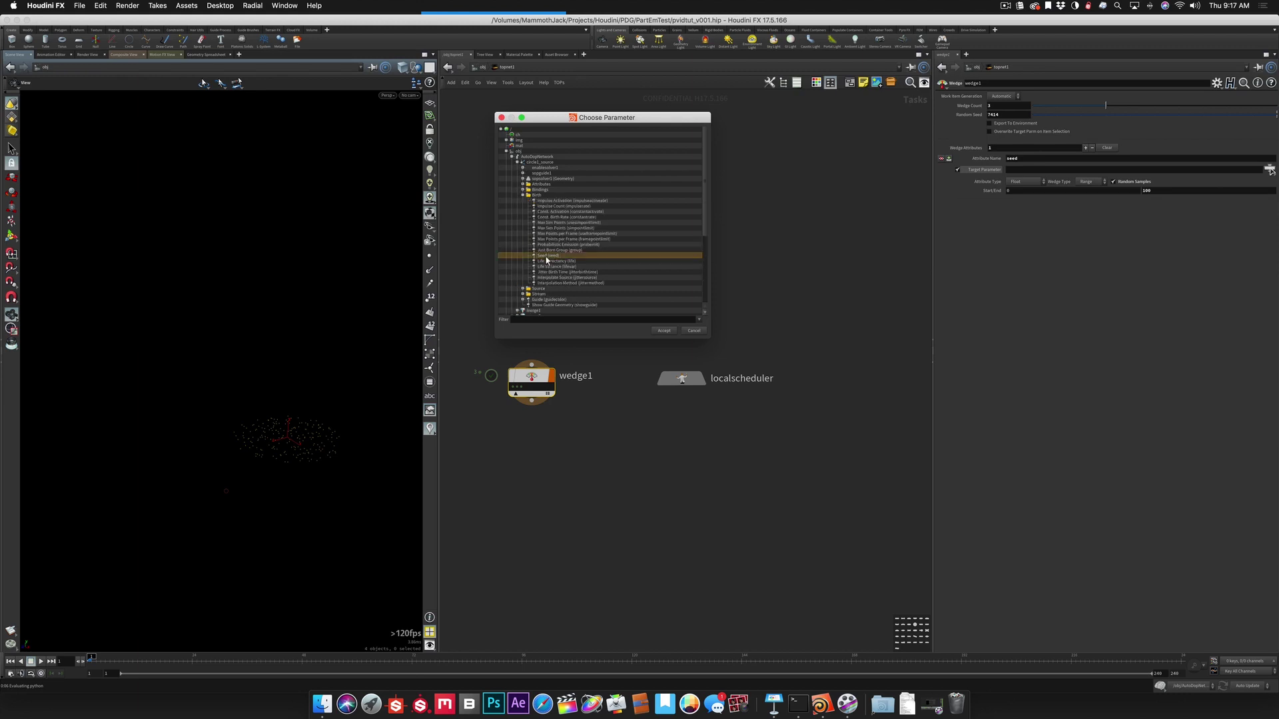
click(666, 331)
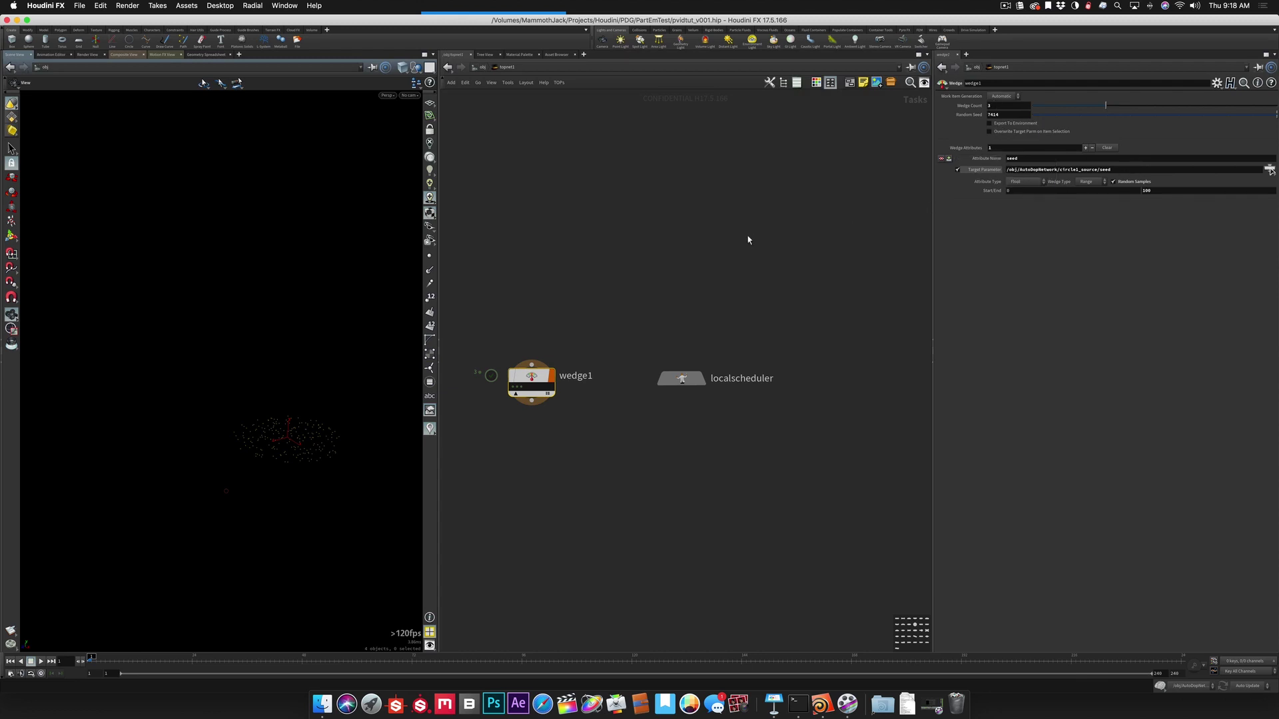
Step: Dirty and cook wedge1, and enable Overwrite Target Parm on Item Selection
right_click(526, 384)
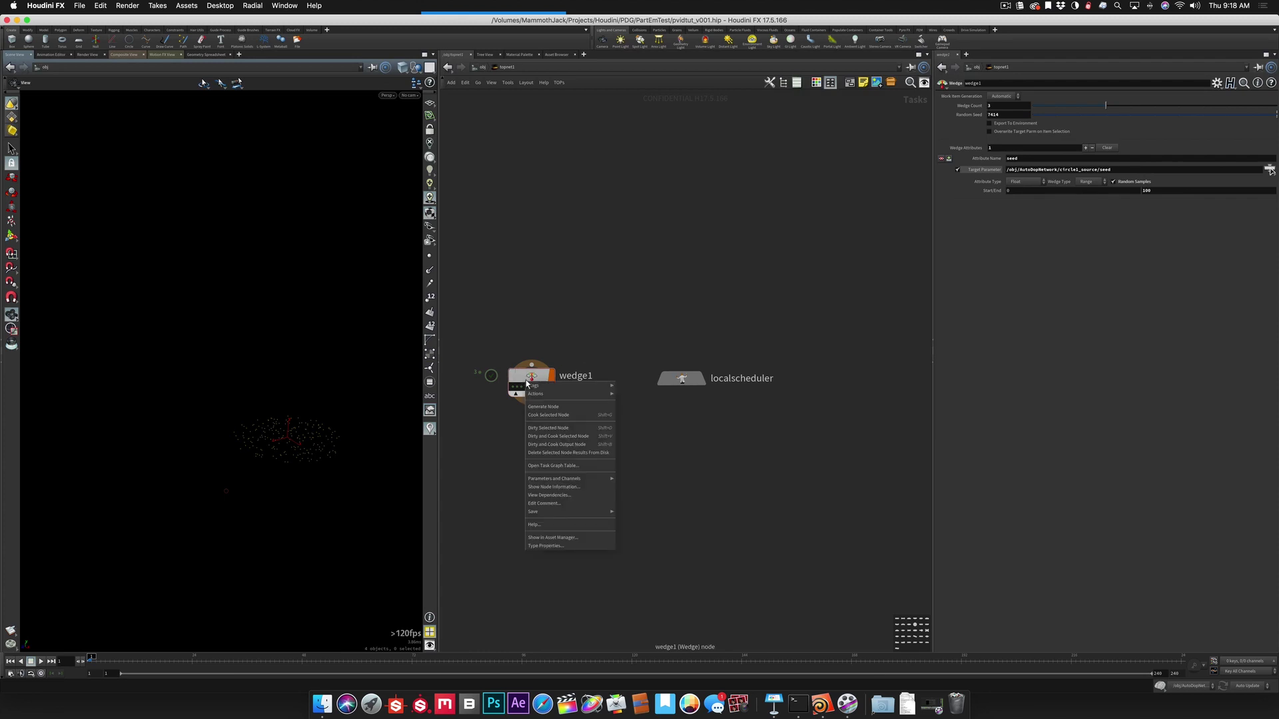
click(534, 436)
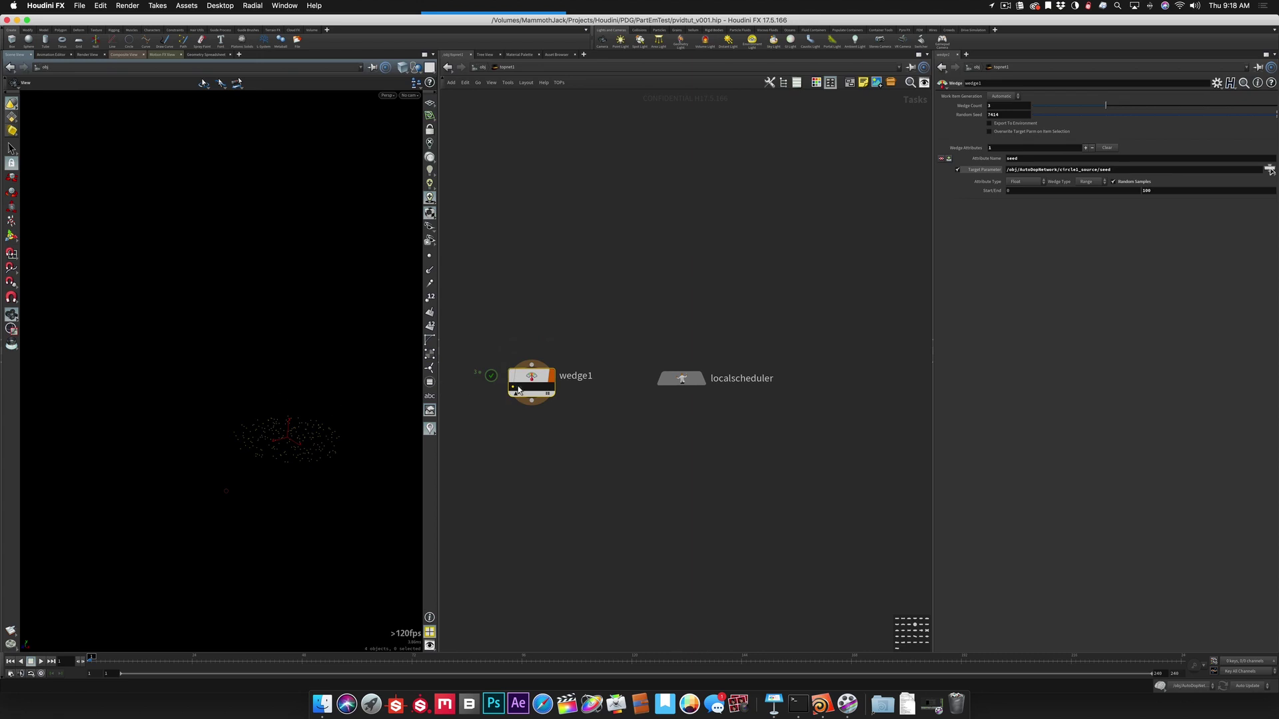
mouse_move(518, 391)
click(989, 132)
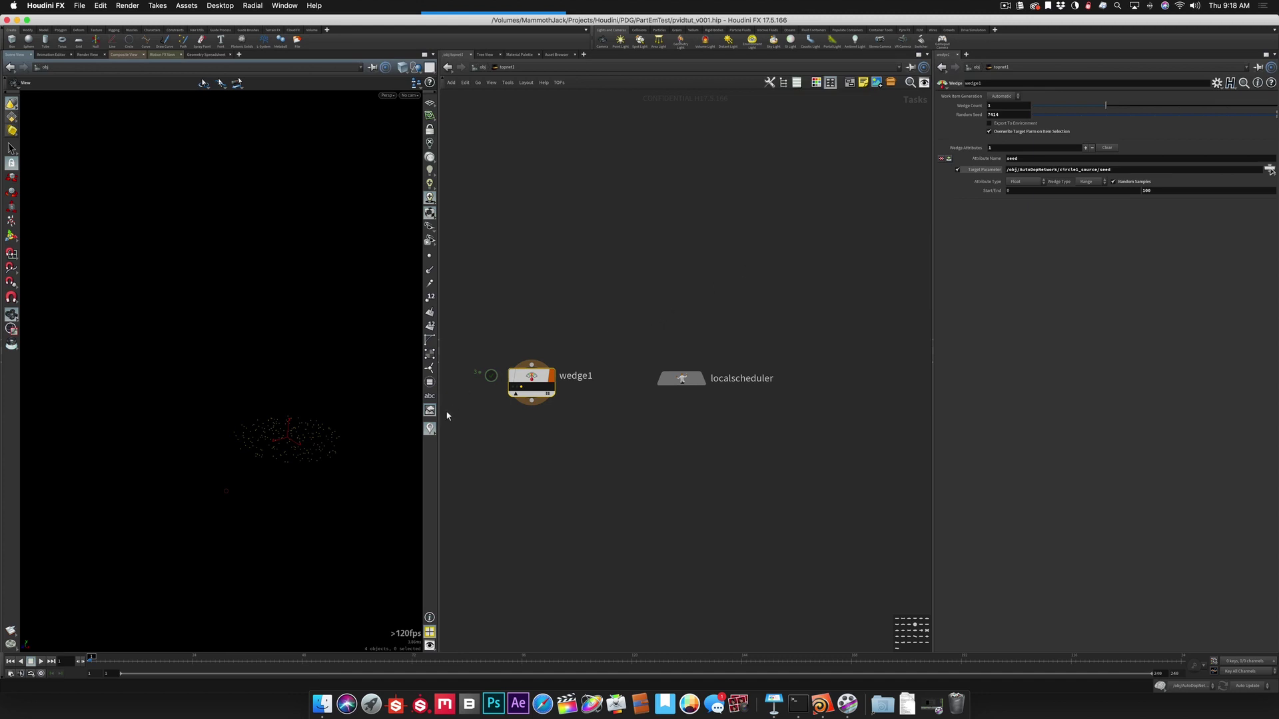
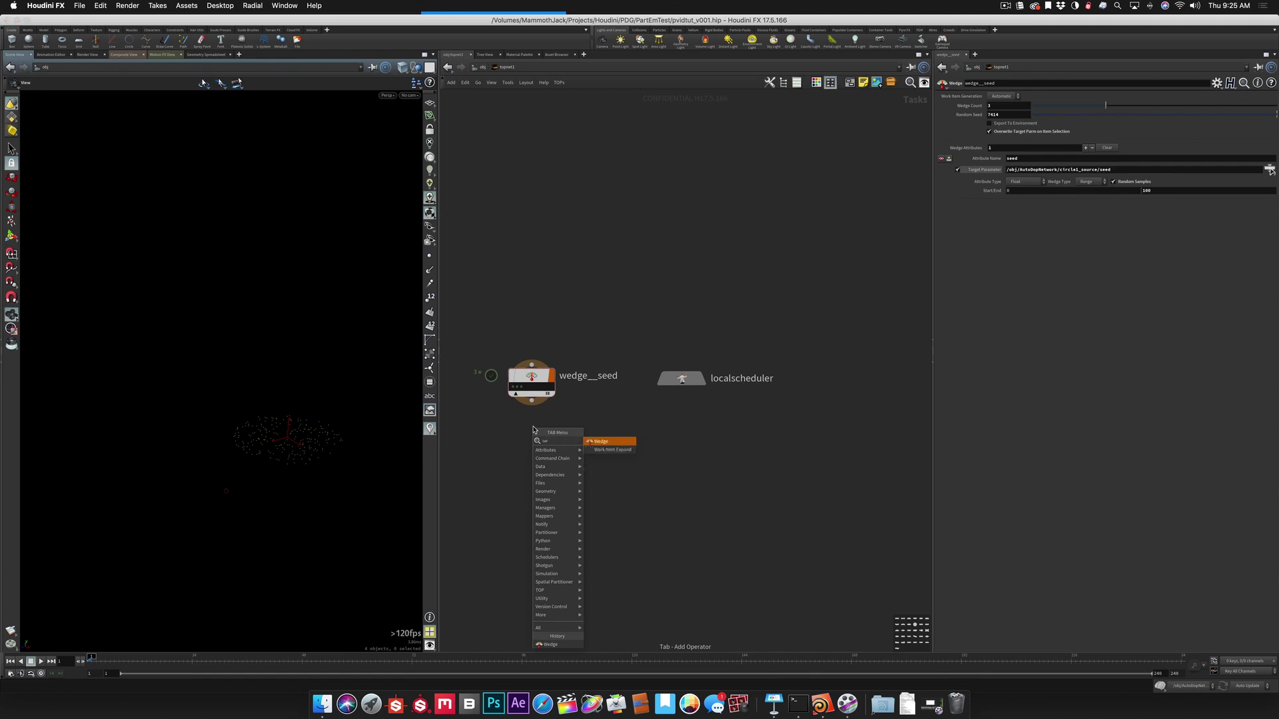
Step: Add a second Wedge node below wedge__seed, name it wedge__color, and connect its input to wedge__seed's output
key(Return)
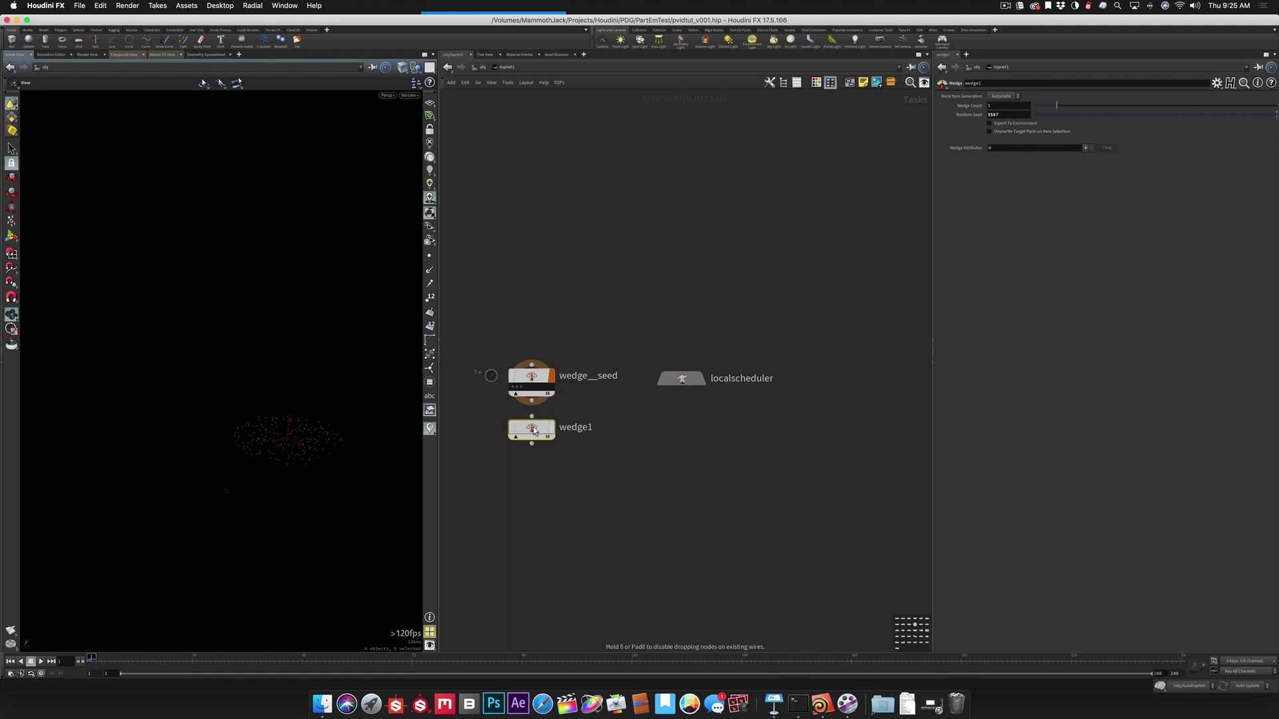
click(533, 443)
double_click(591, 440)
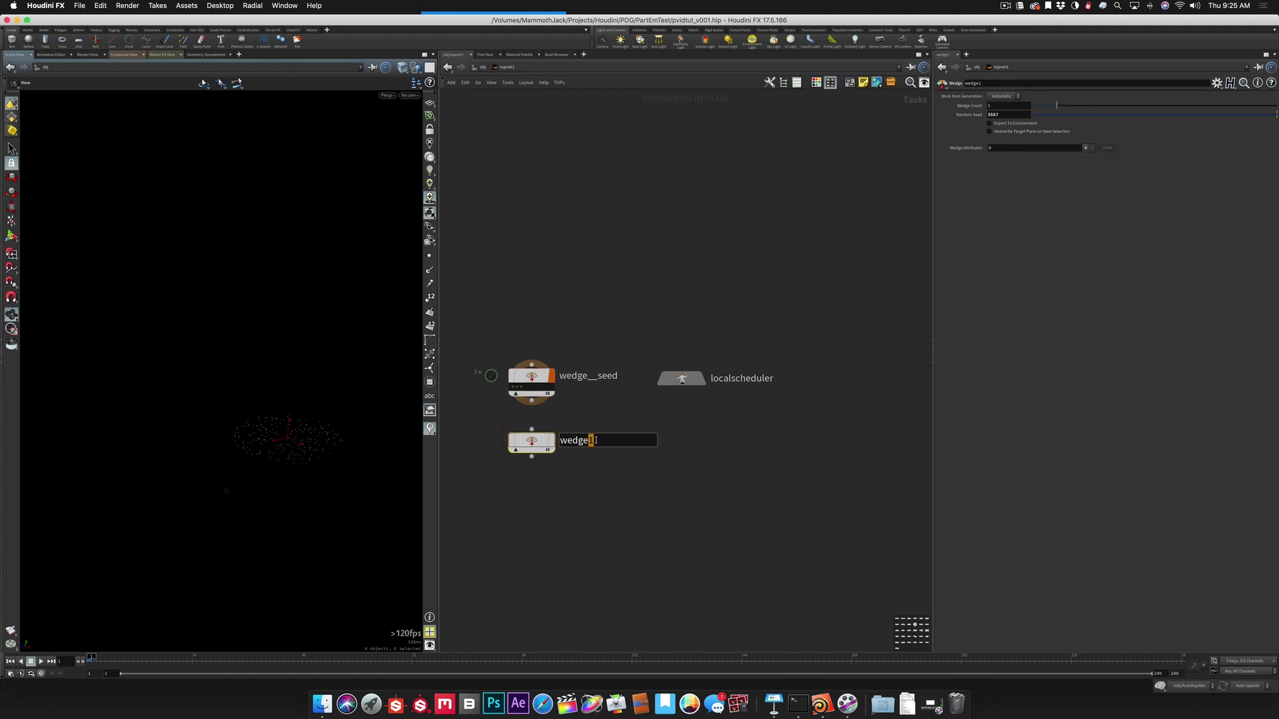
text(__color)
key(Return)
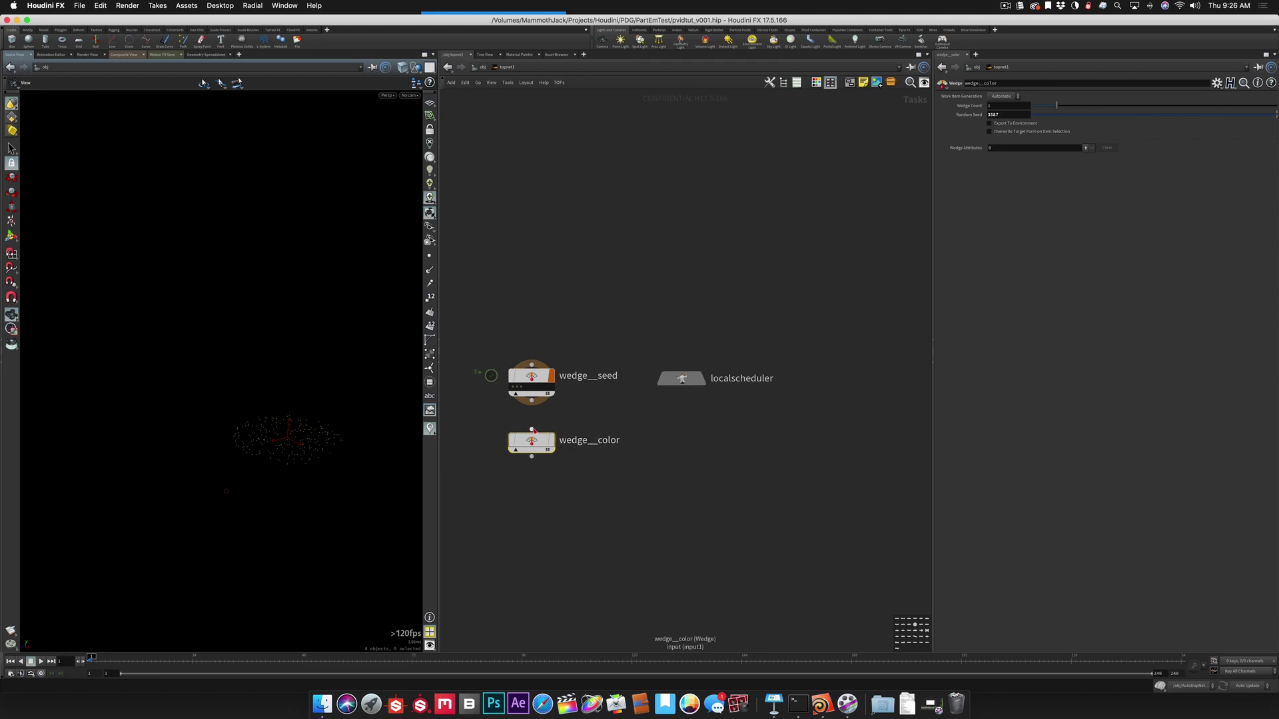
drag(532, 430, 532, 400)
Step: Add a wedge attribute named wedge_color to wedge__color and set its attribute type to Float Vector
click(1085, 148)
click(1018, 159)
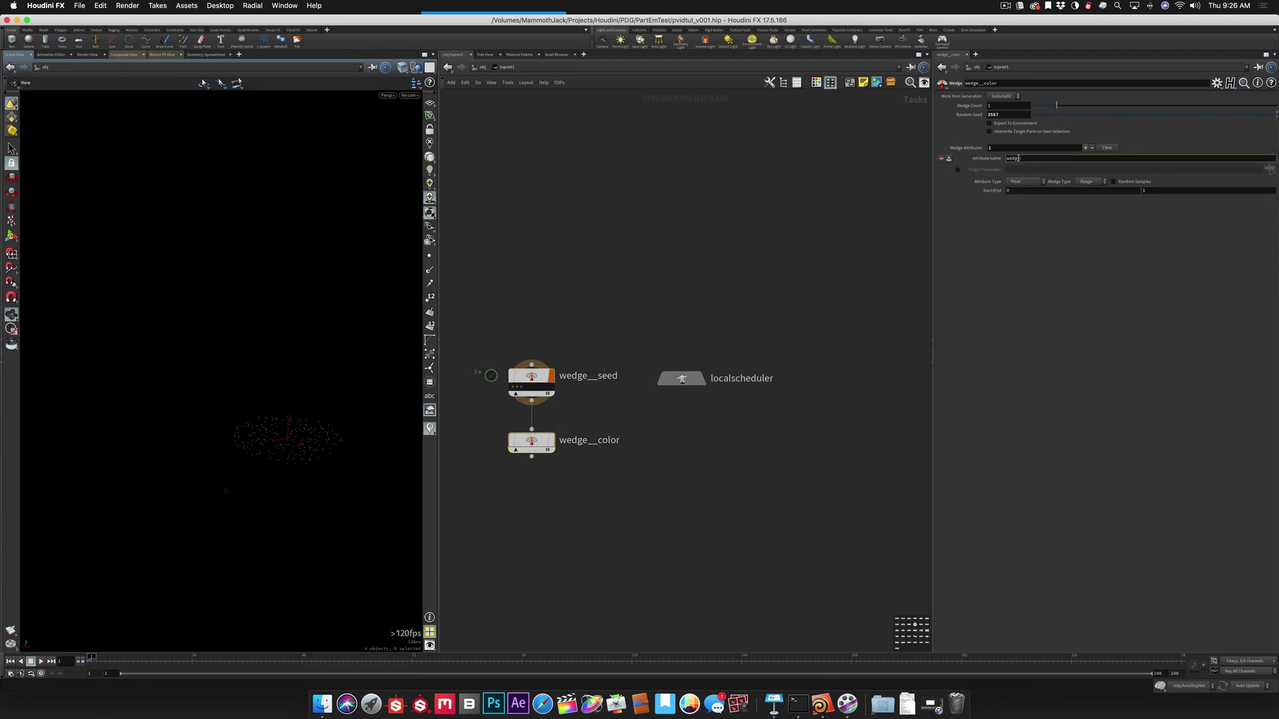
text(wedge_color)
key(Return)
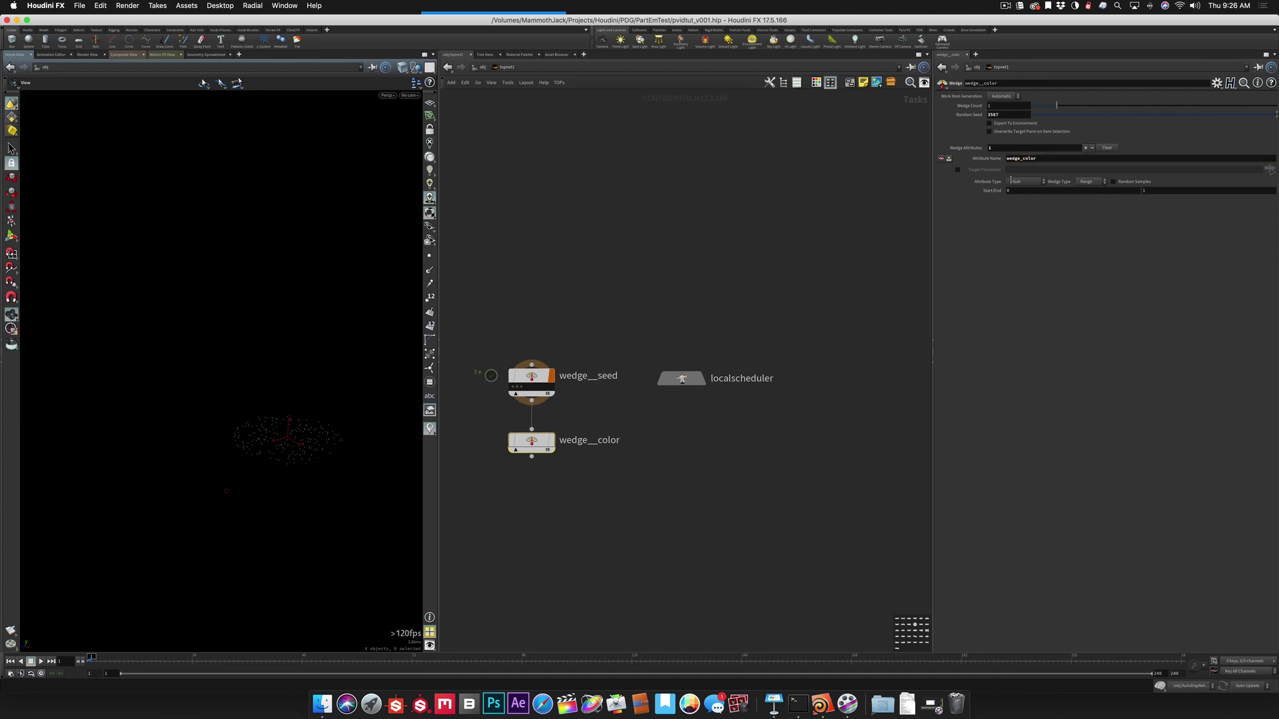
click(1015, 182)
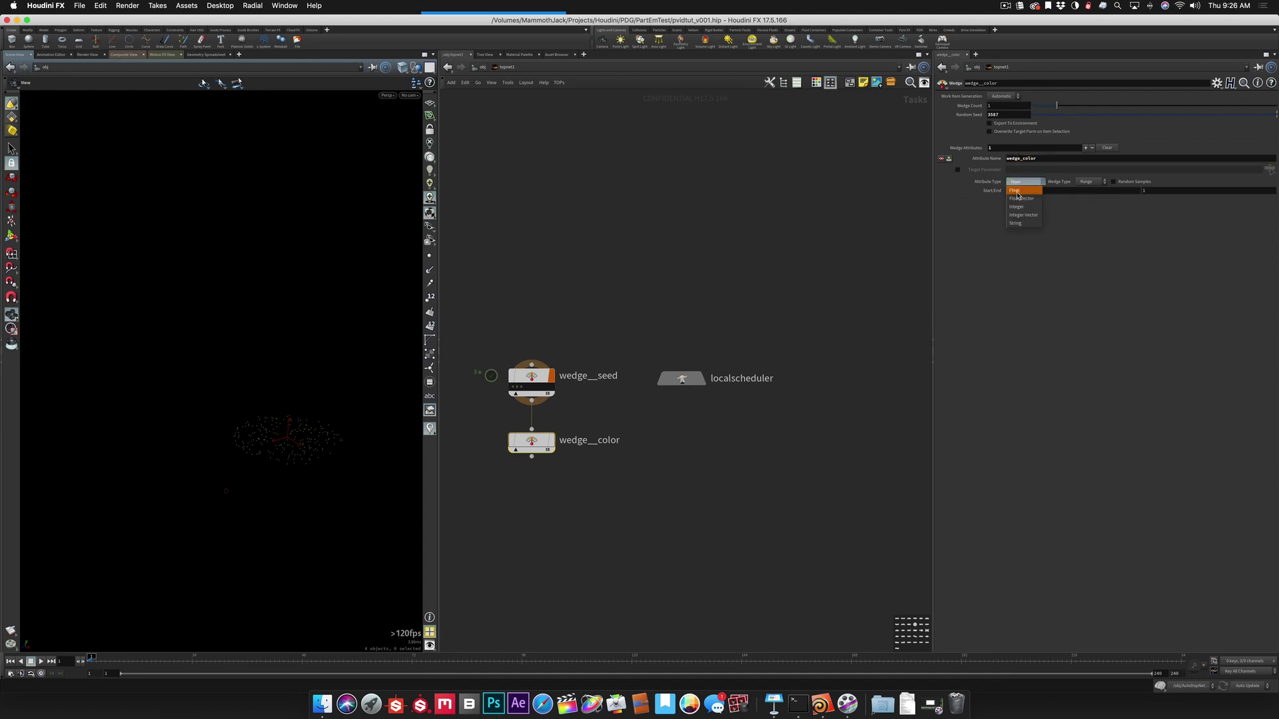
click(1018, 198)
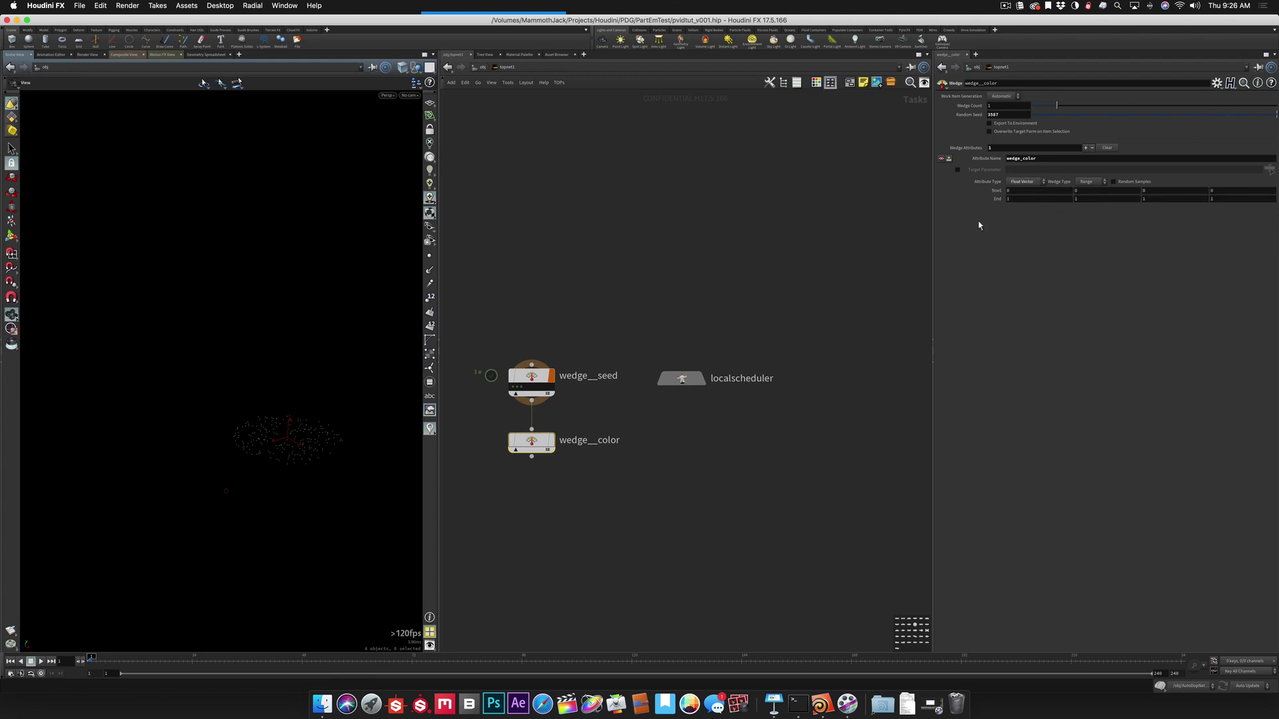
Step: Enable Random Samples and Target Parameter for the wedge_color attribute, with the node's Wedge Count set to 3
click(1114, 183)
click(987, 106)
text(3)
key(Return)
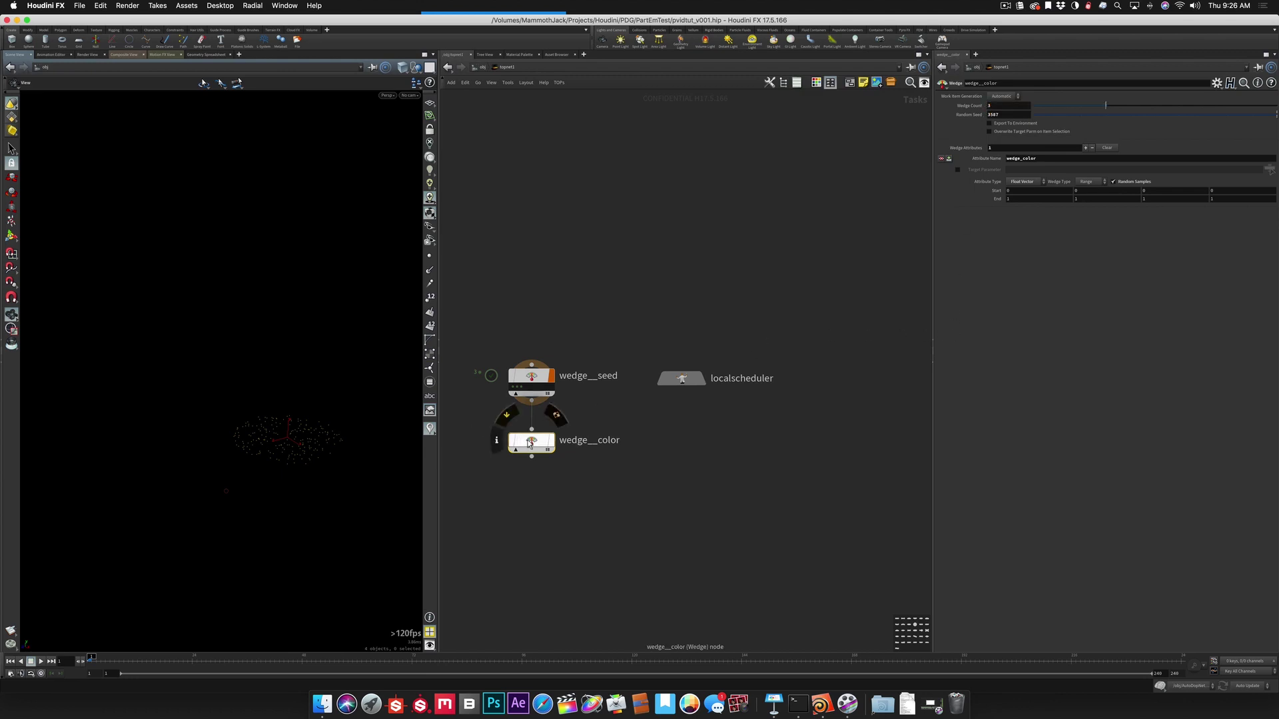
click(957, 170)
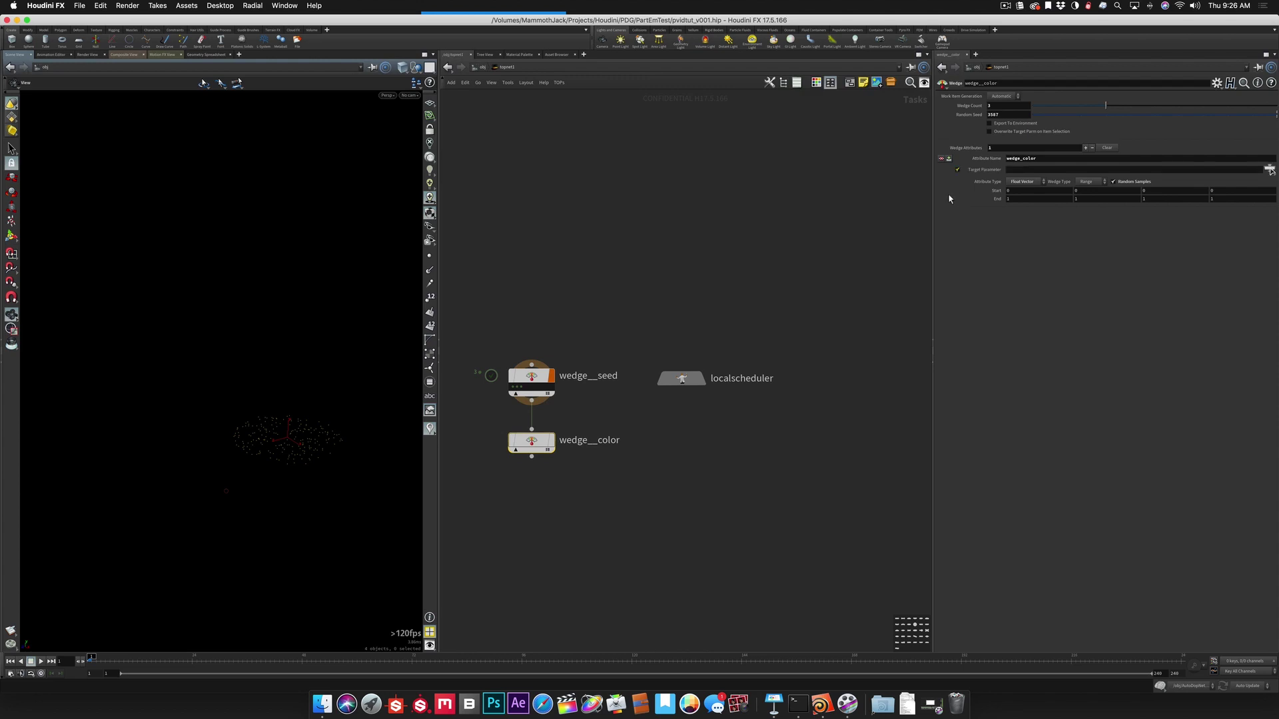
click(1268, 170)
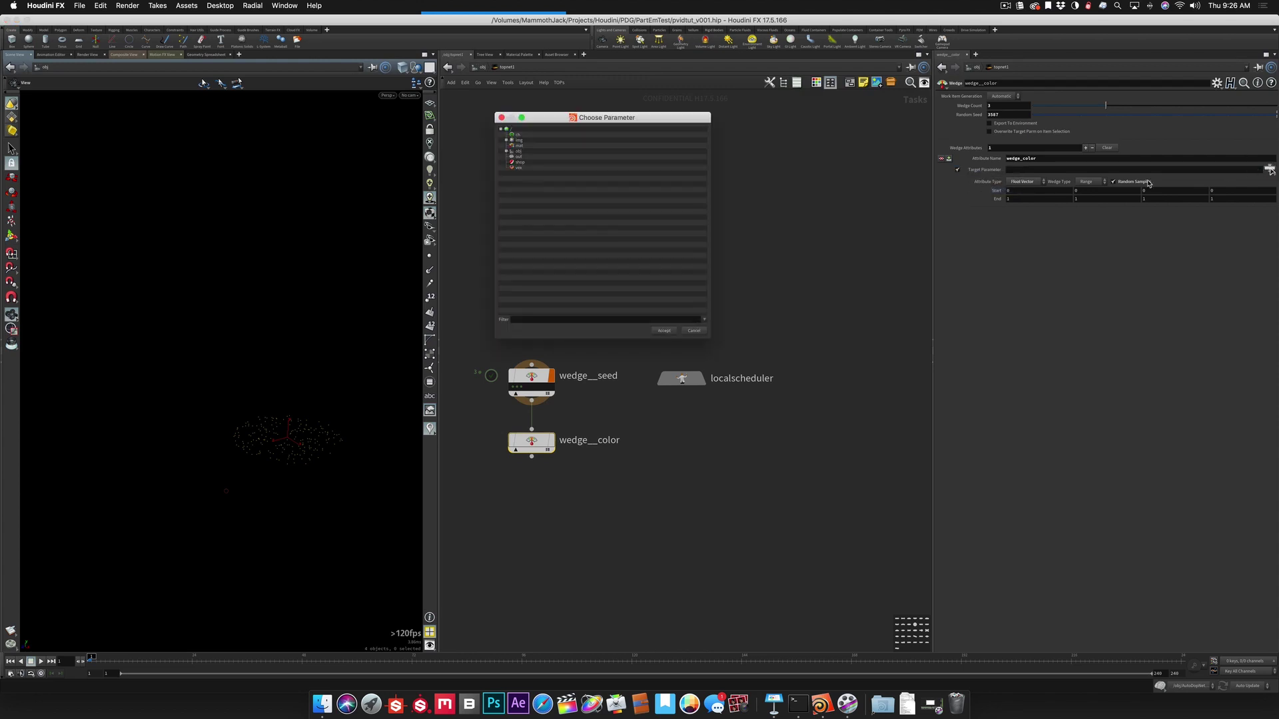
click(506, 151)
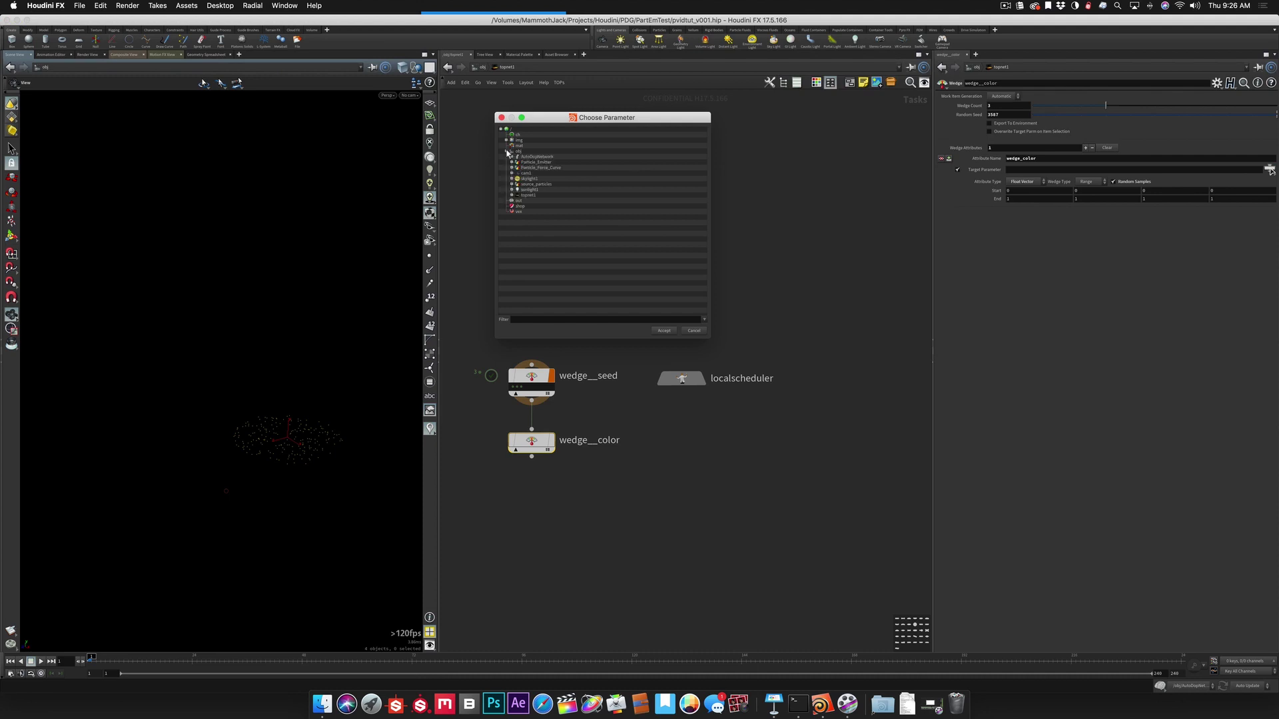
click(512, 158)
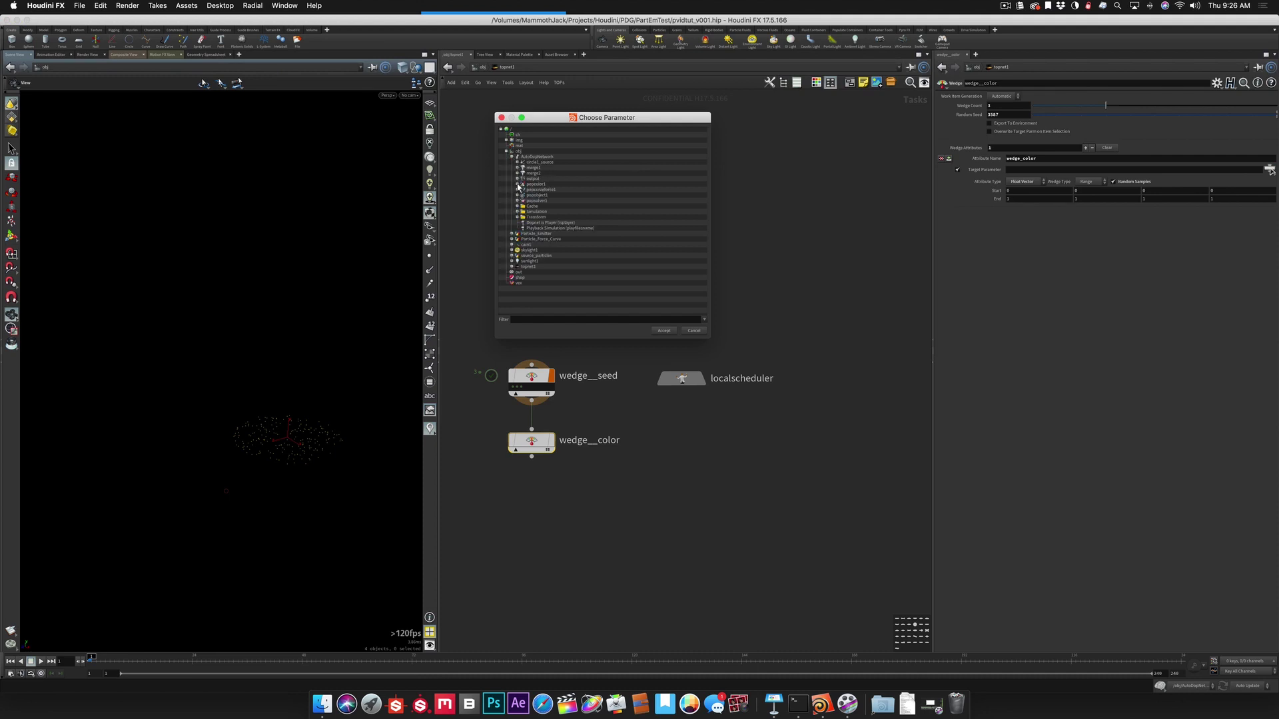
click(517, 184)
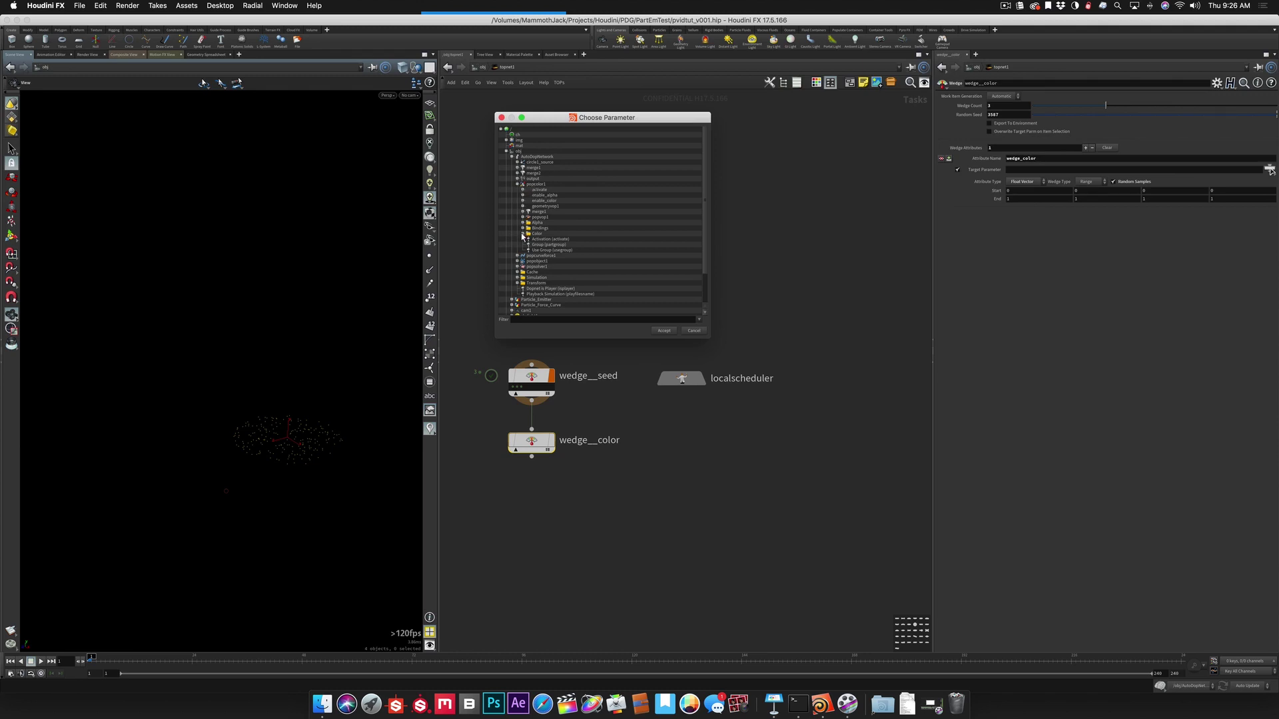
click(523, 235)
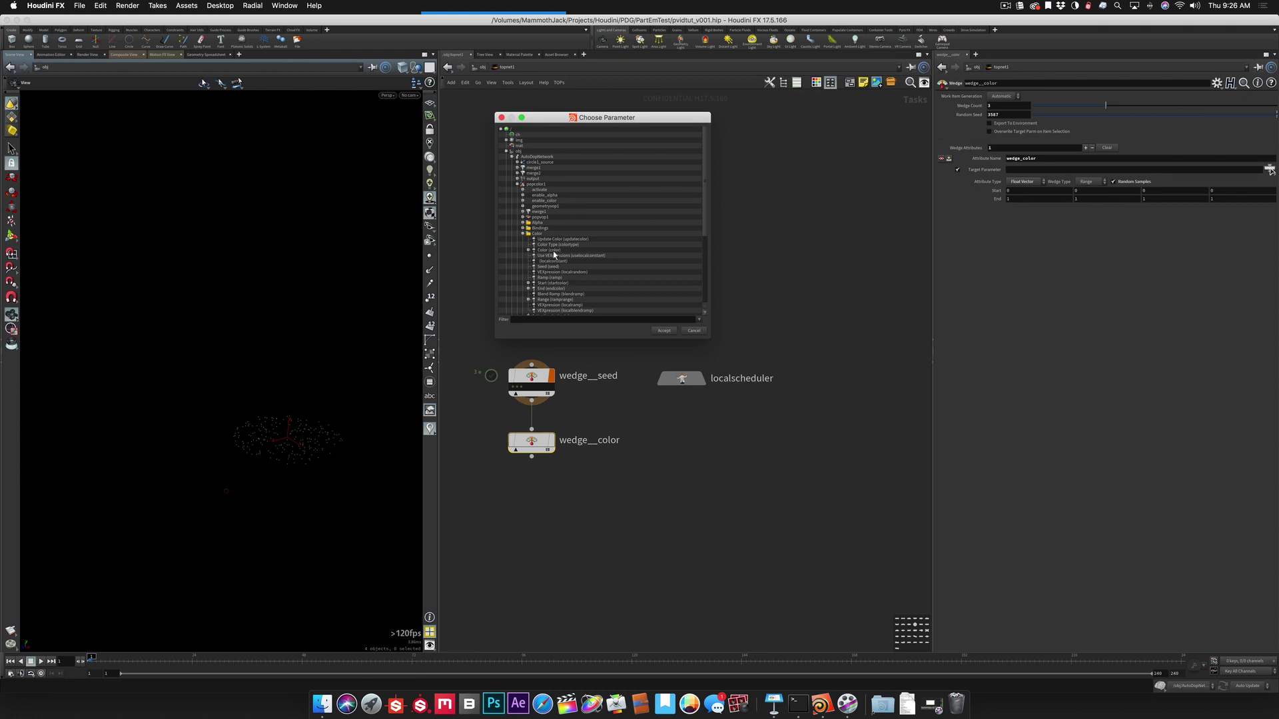
click(528, 251)
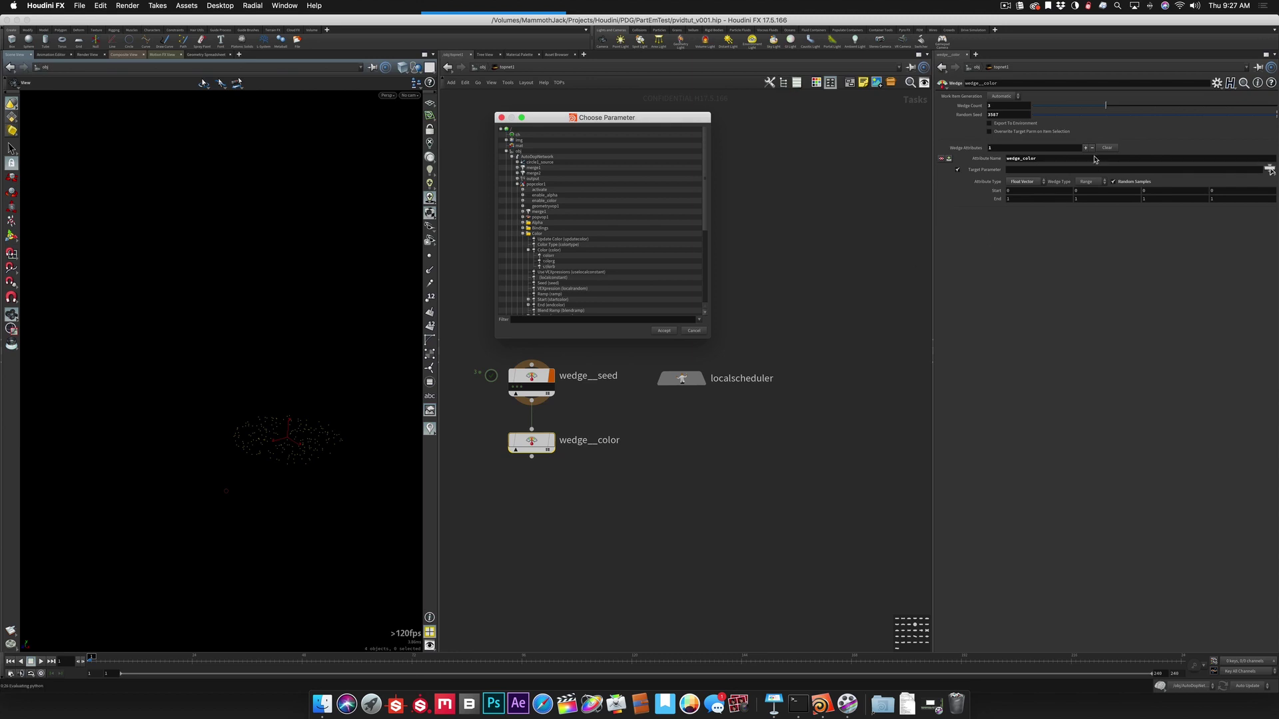
click(693, 331)
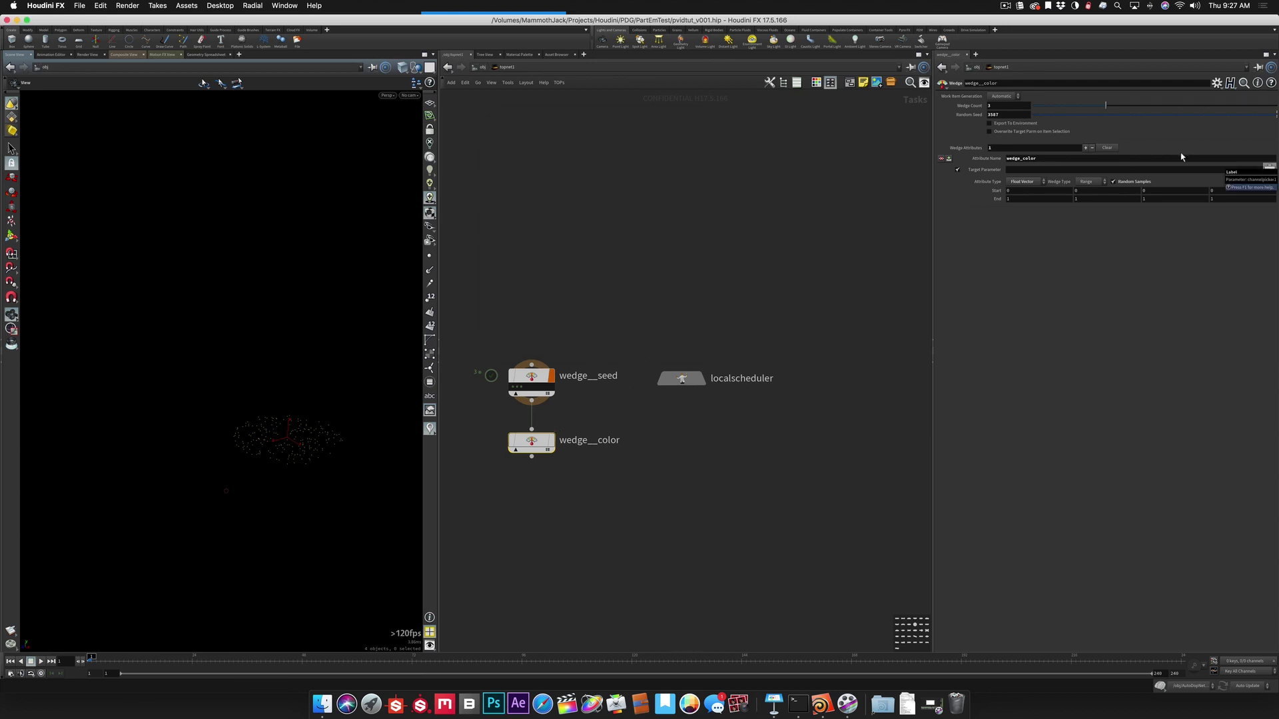
Step: Rename the wedge_color attribute to wedge_color_r and change its attribute type to Float
click(1038, 161)
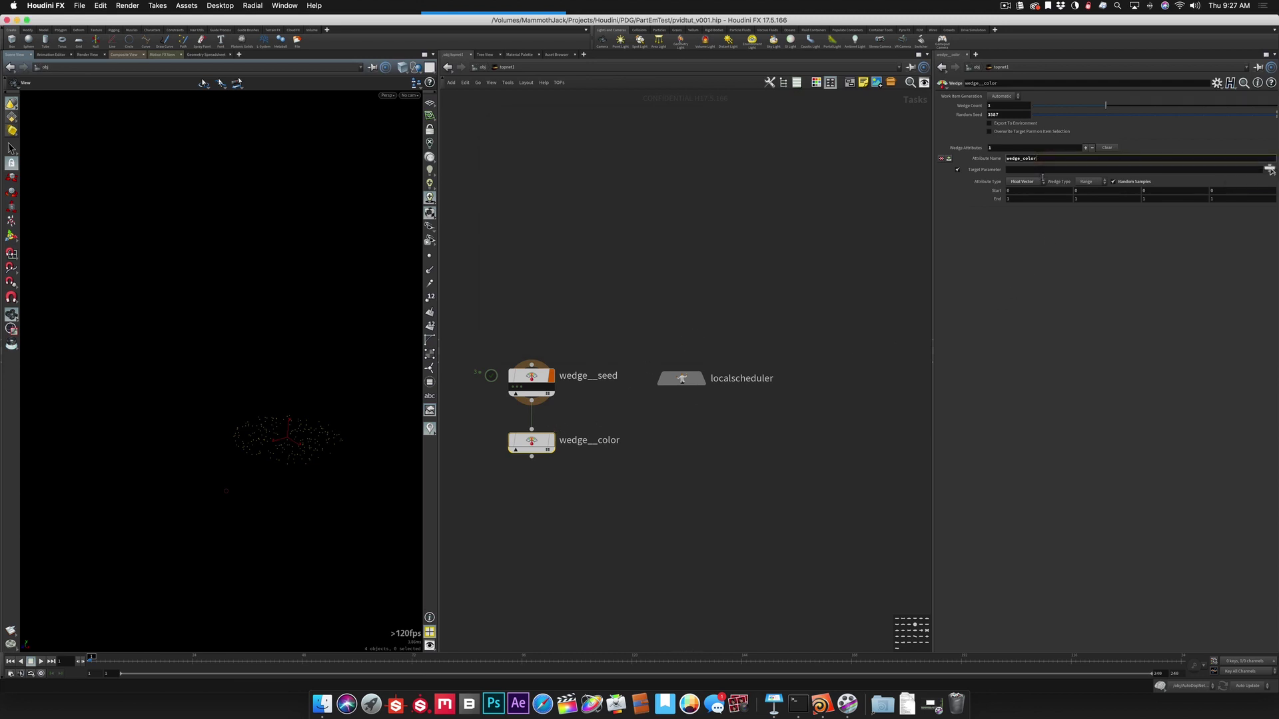
key(Return)
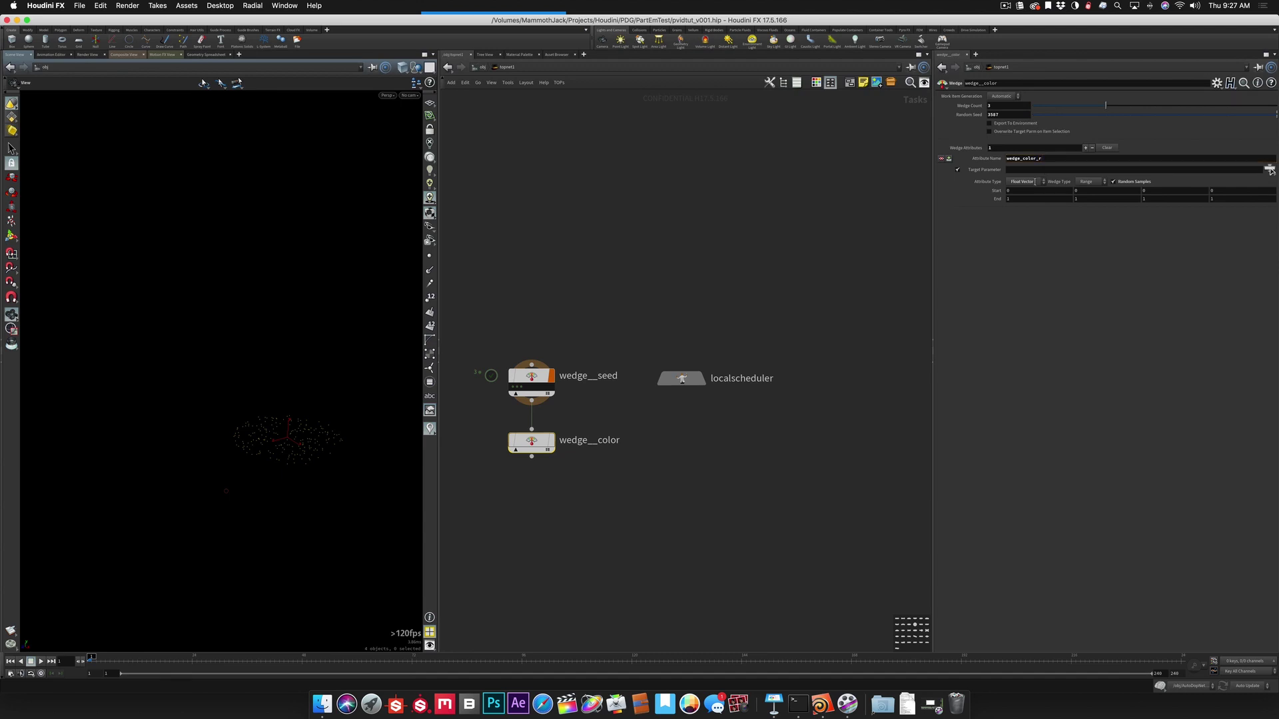
click(1022, 184)
click(1022, 190)
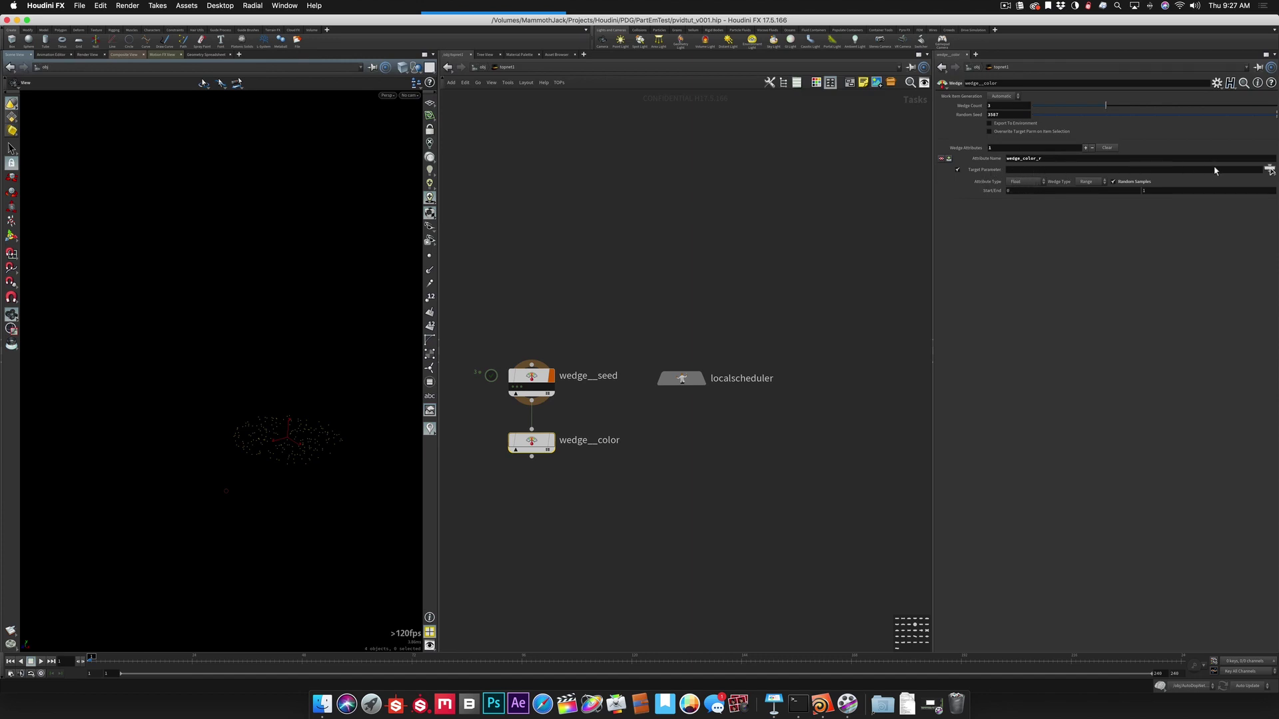
Step: Set the wedge_color_r attribute's Target Parameter to the red color channel, /obj/AutoDopNetwork/popcolor1/colorr
click(1269, 170)
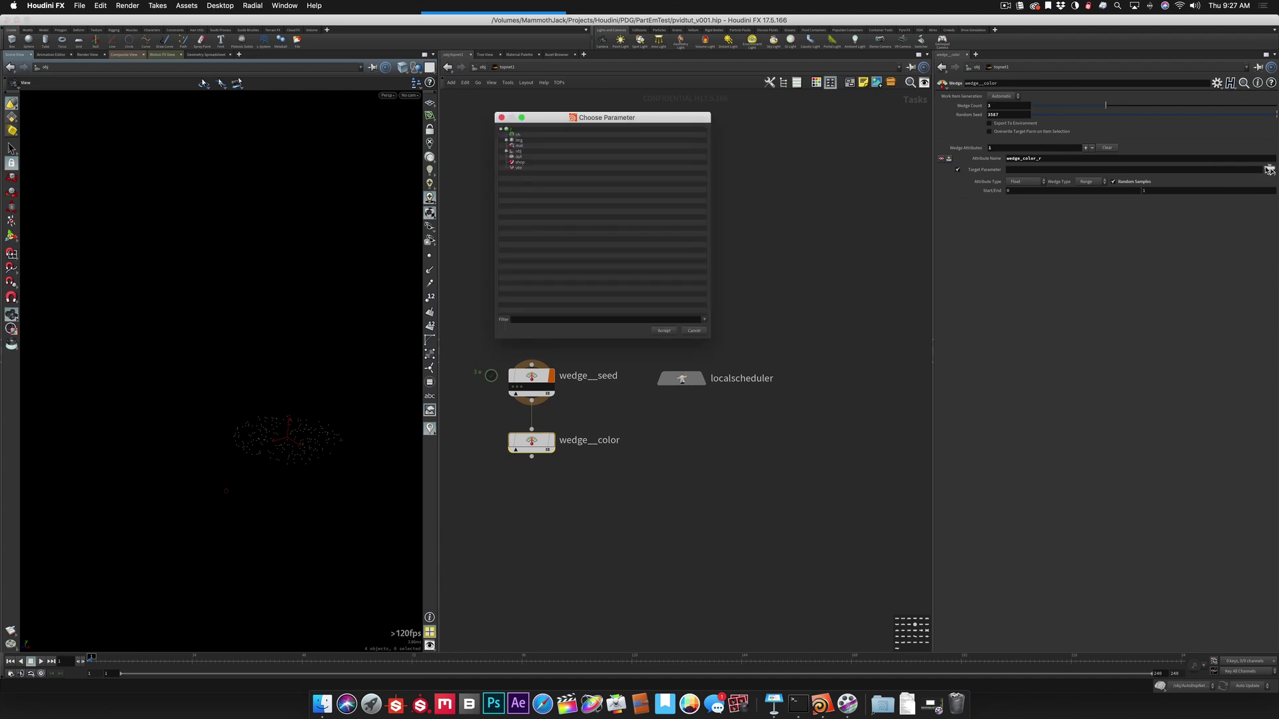
click(506, 151)
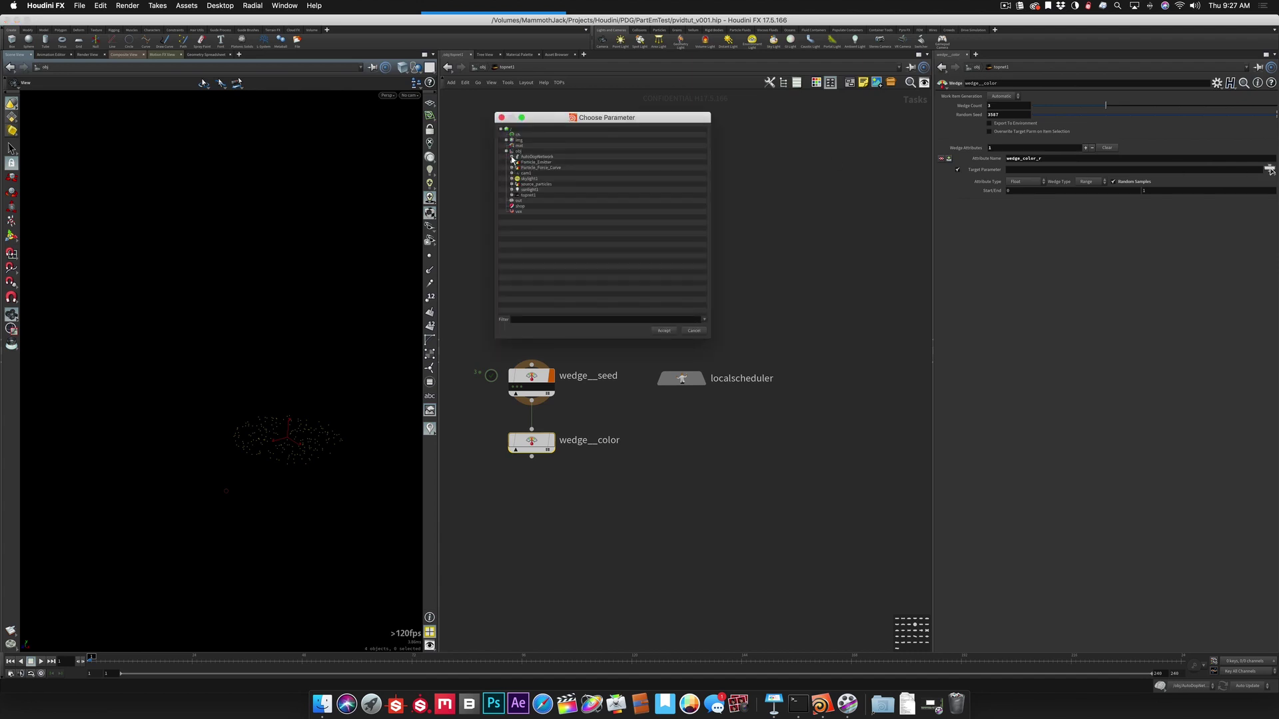
click(511, 157)
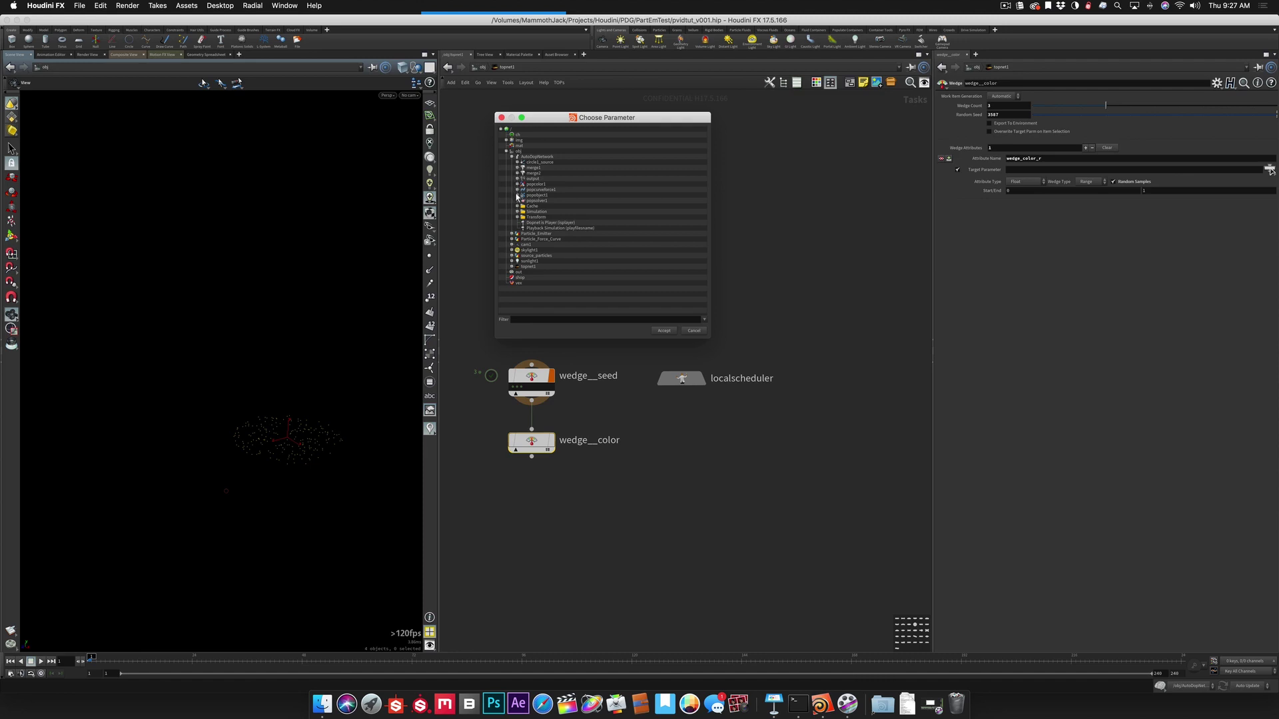
click(517, 185)
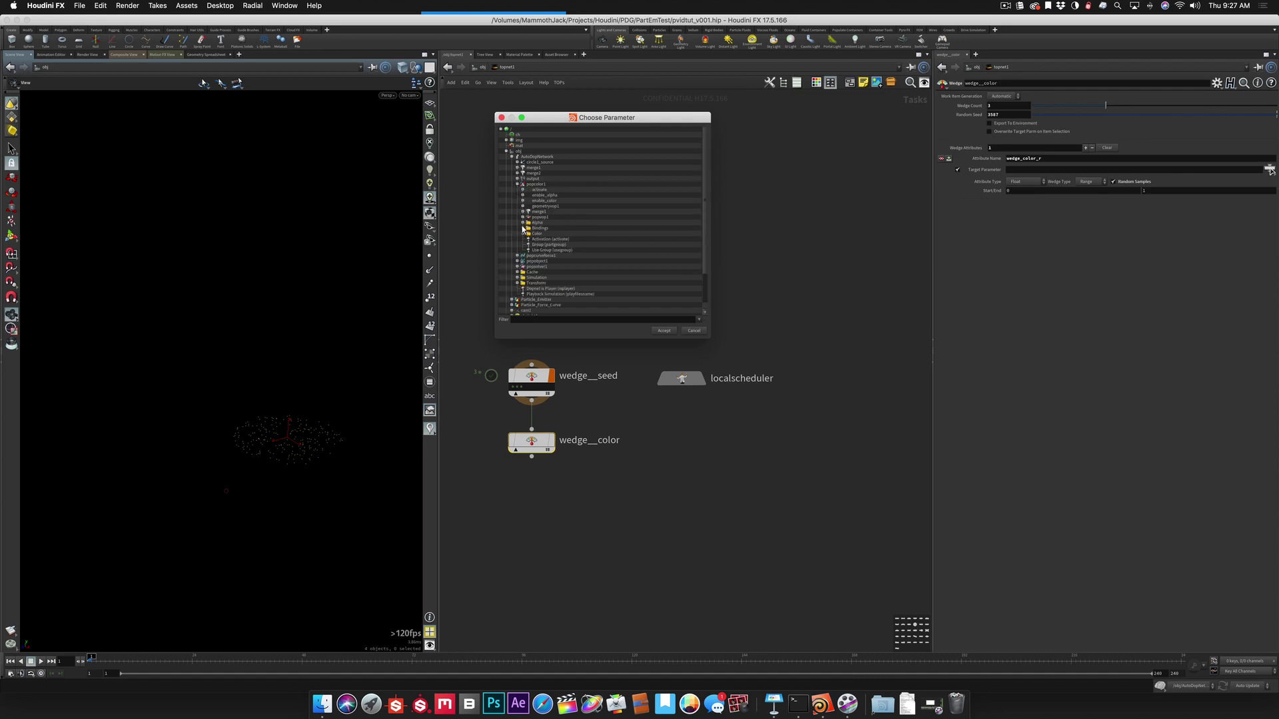
click(522, 234)
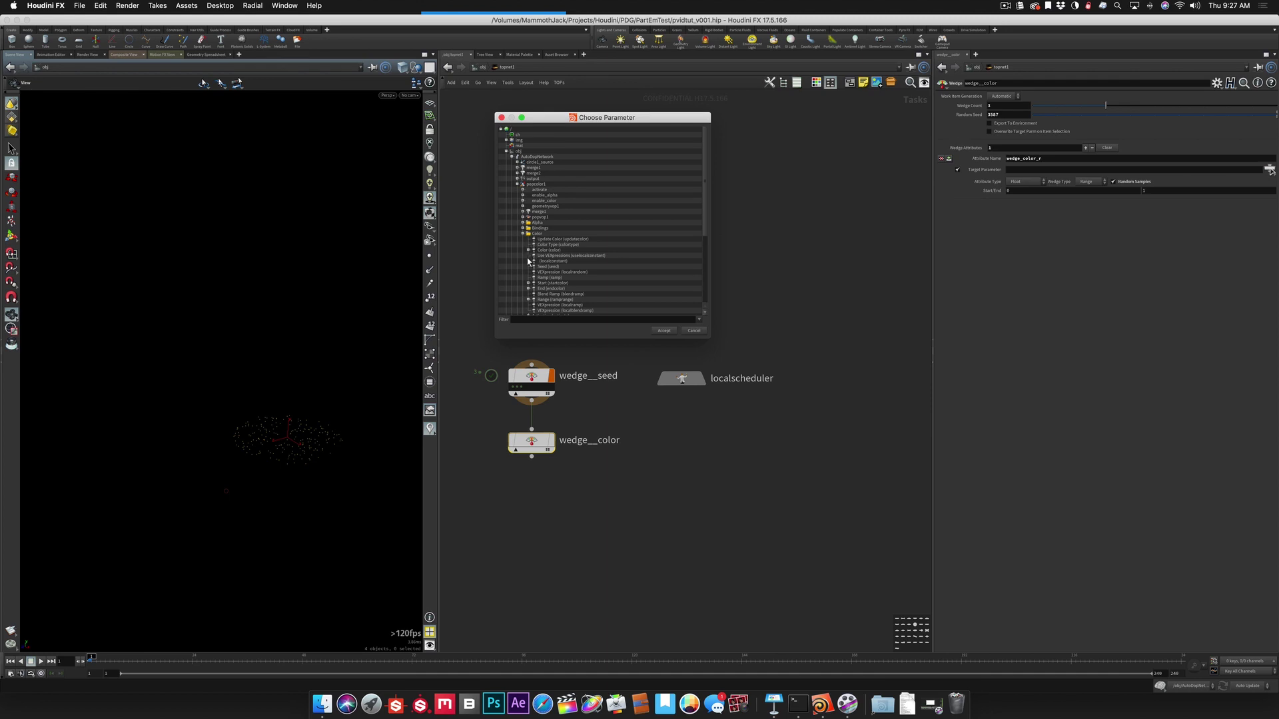
click(528, 251)
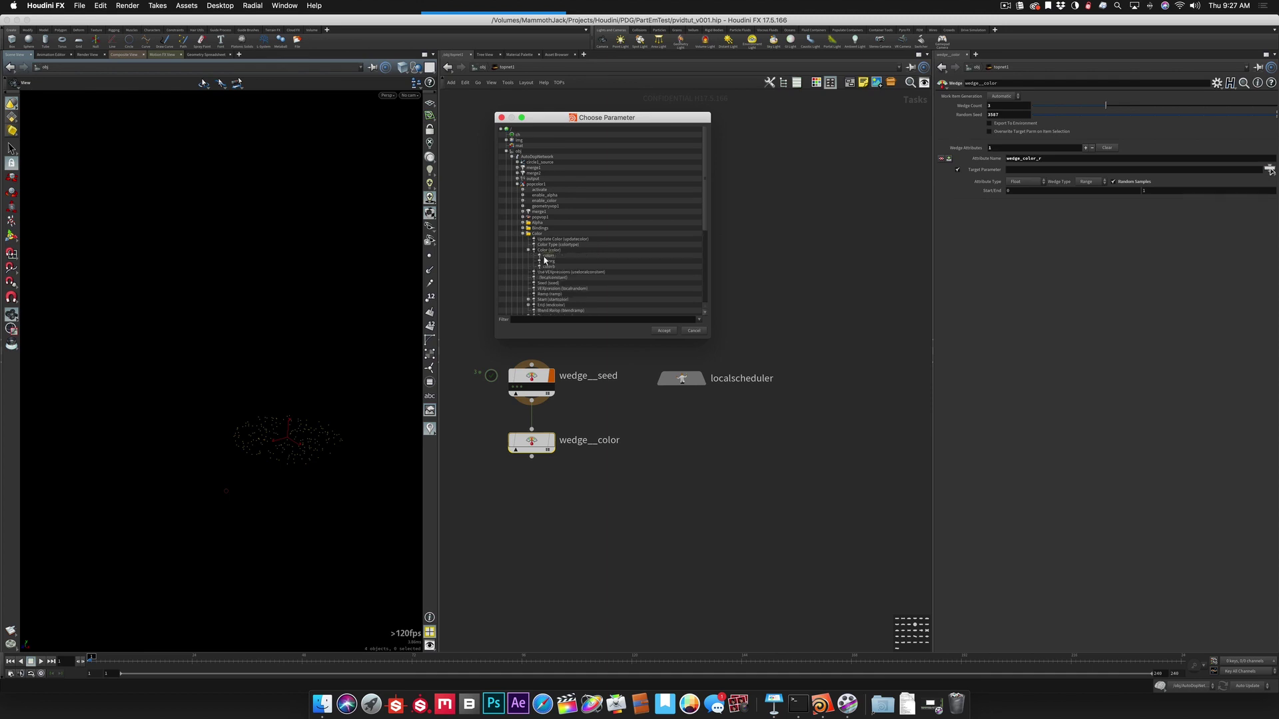
click(547, 256)
click(664, 331)
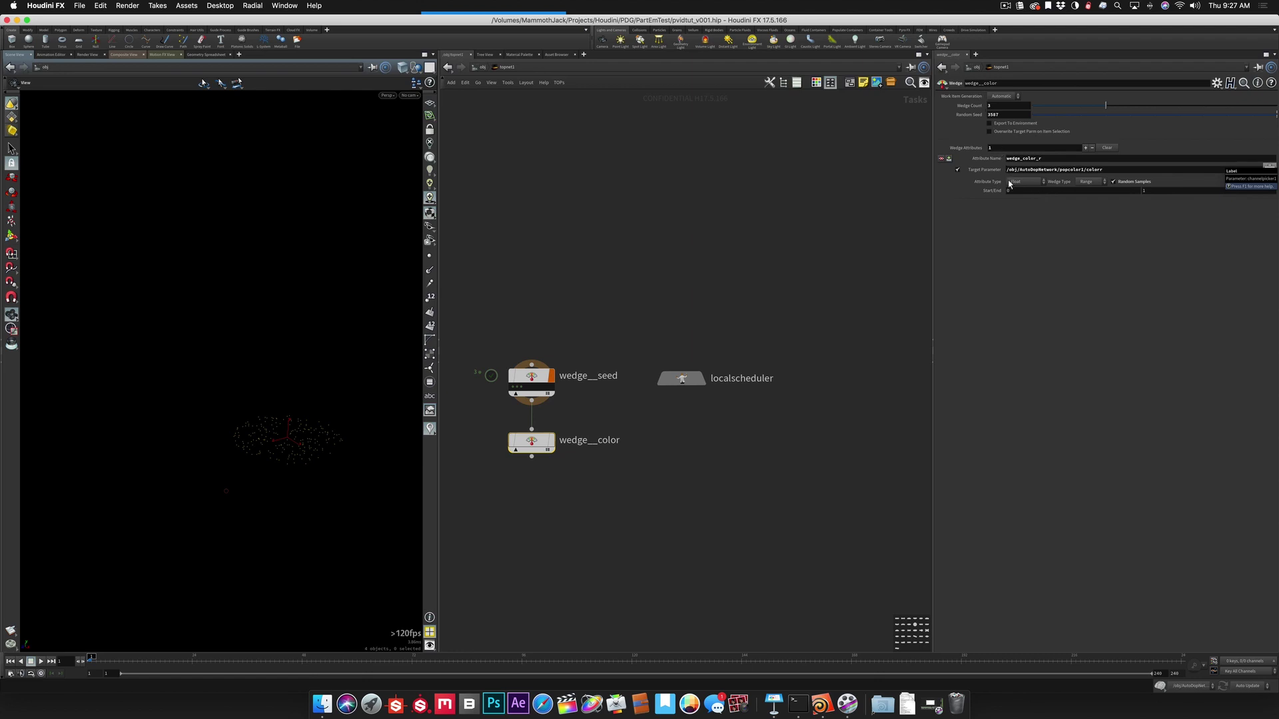
Step: Duplicate the wedge__color node and chain the copy after the original
key(ctrl+Right)
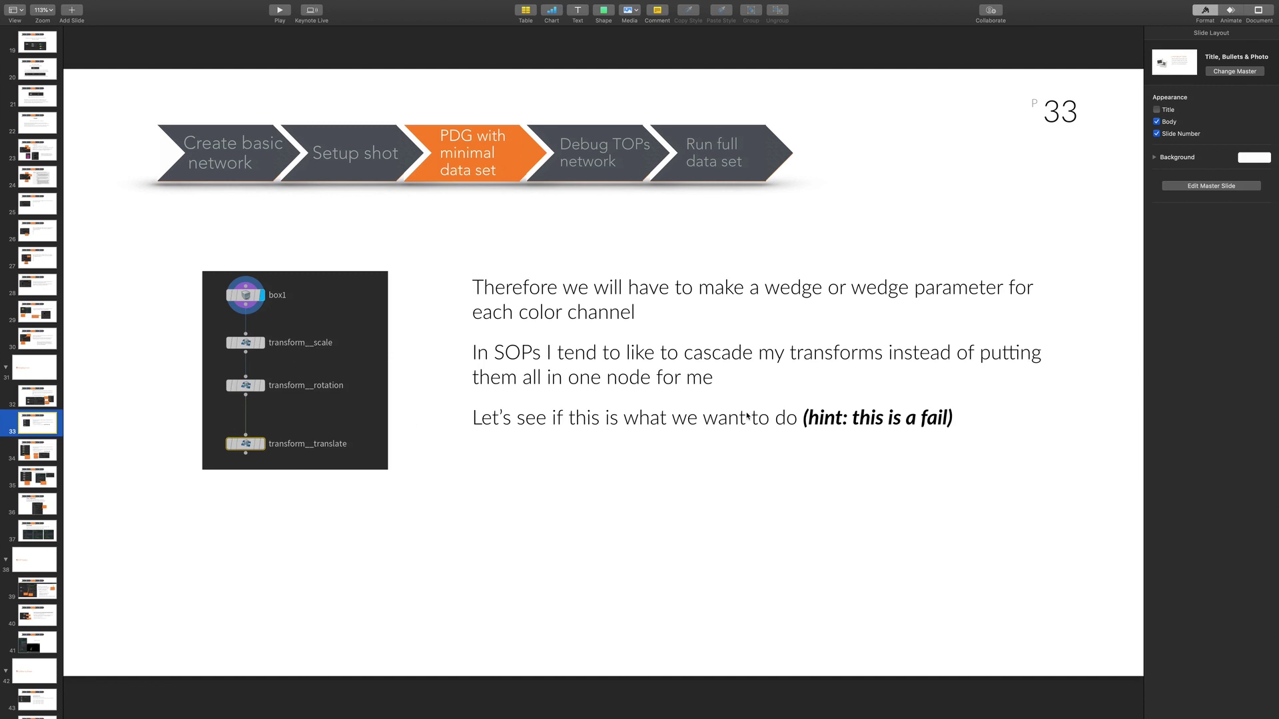
key(super+Tab)
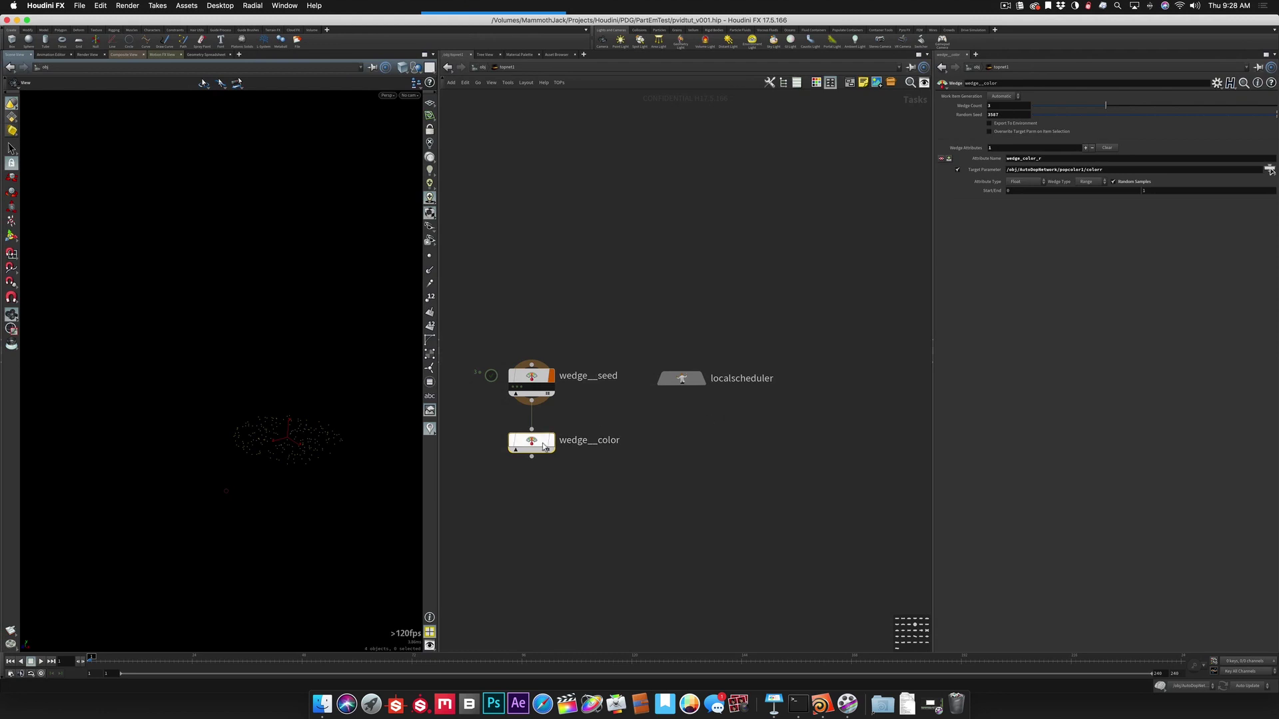
mouse_move(532, 444)
key(super+v)
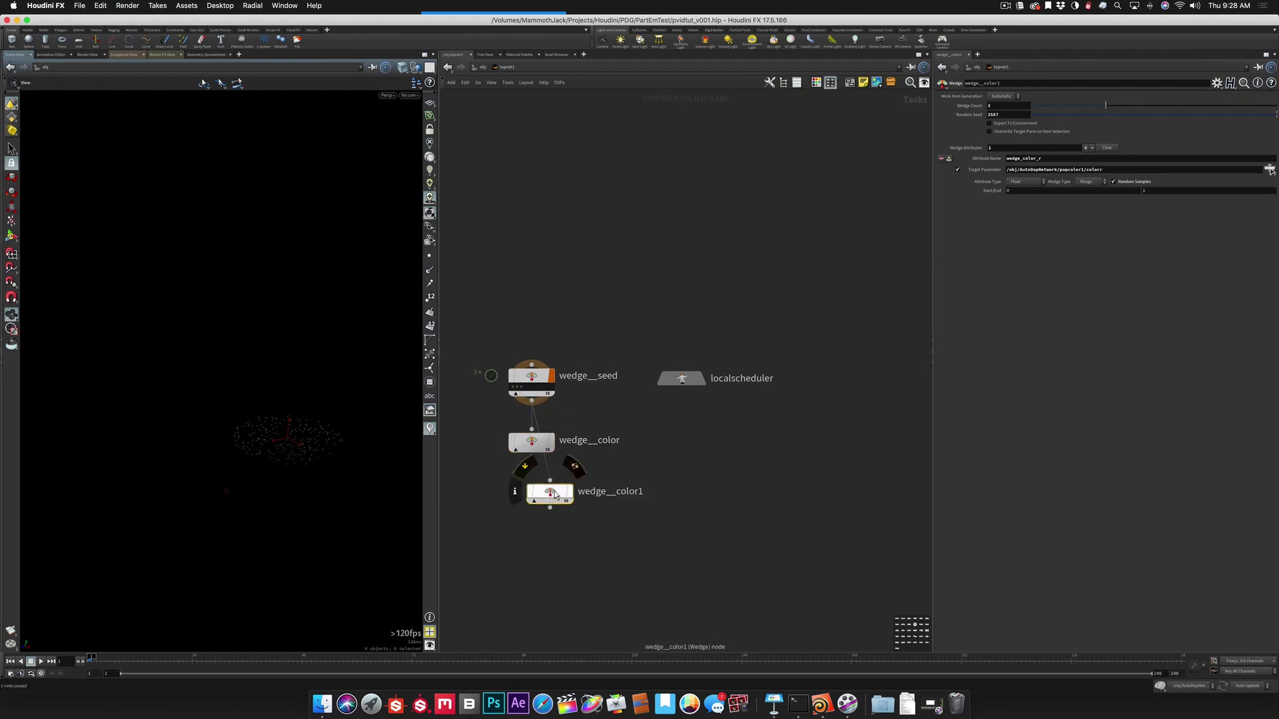
mouse_move(550, 494)
mouse_down()
mouse_move(538, 515)
mouse_move(537, 474)
mouse_move(538, 502)
mouse_up()
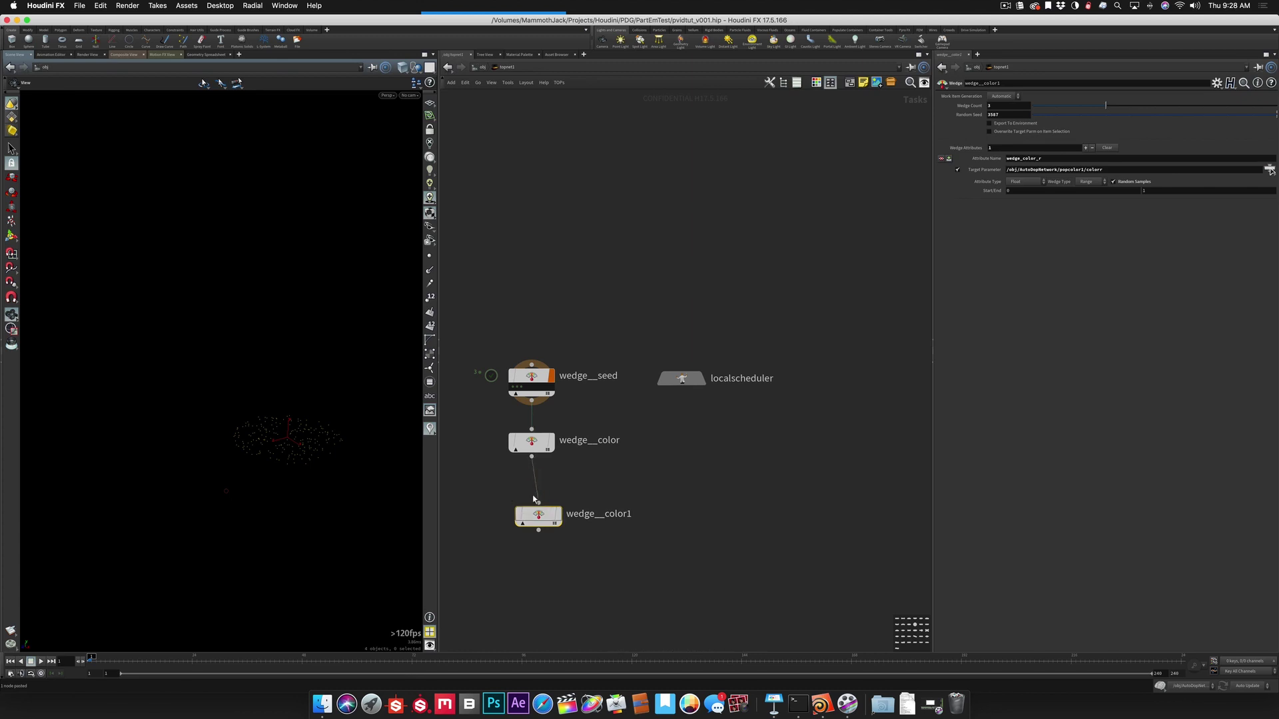
Step: Rename the original color wedge to wedge__color_red and its copy to wedge__color_green, aligning the copy directly underneath
double_click(617, 441)
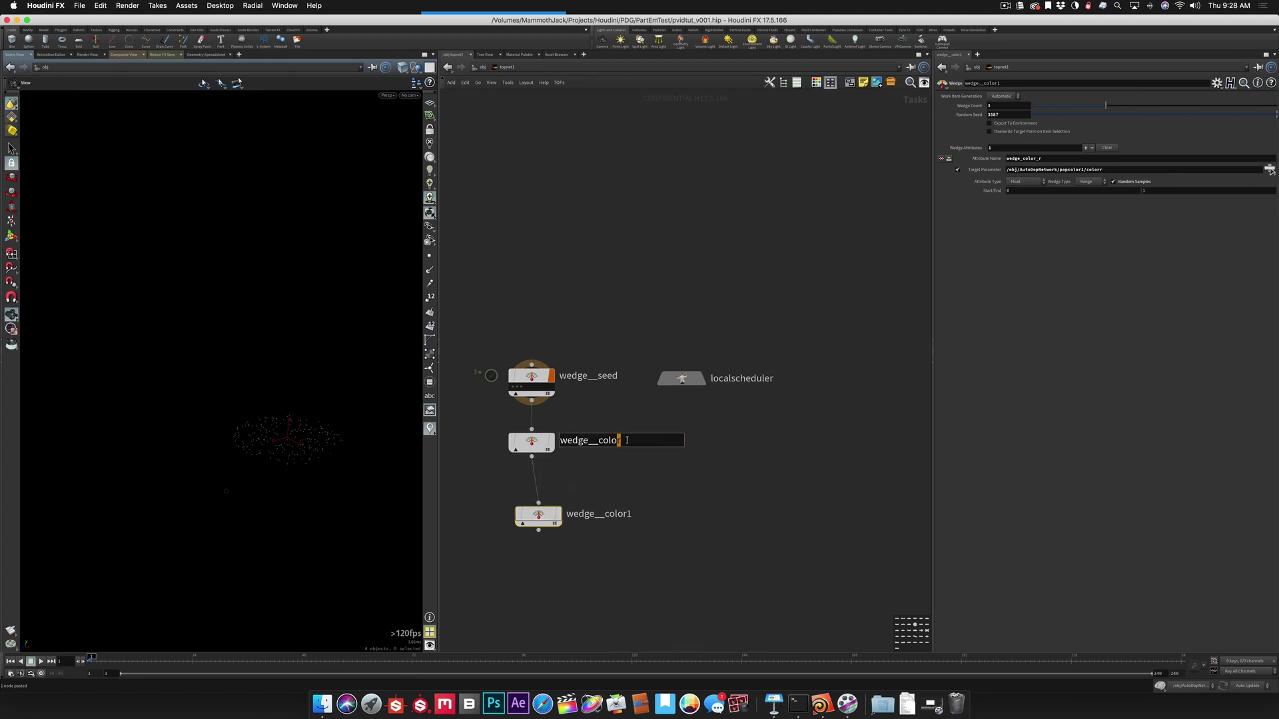
text(r_red)
key(Return)
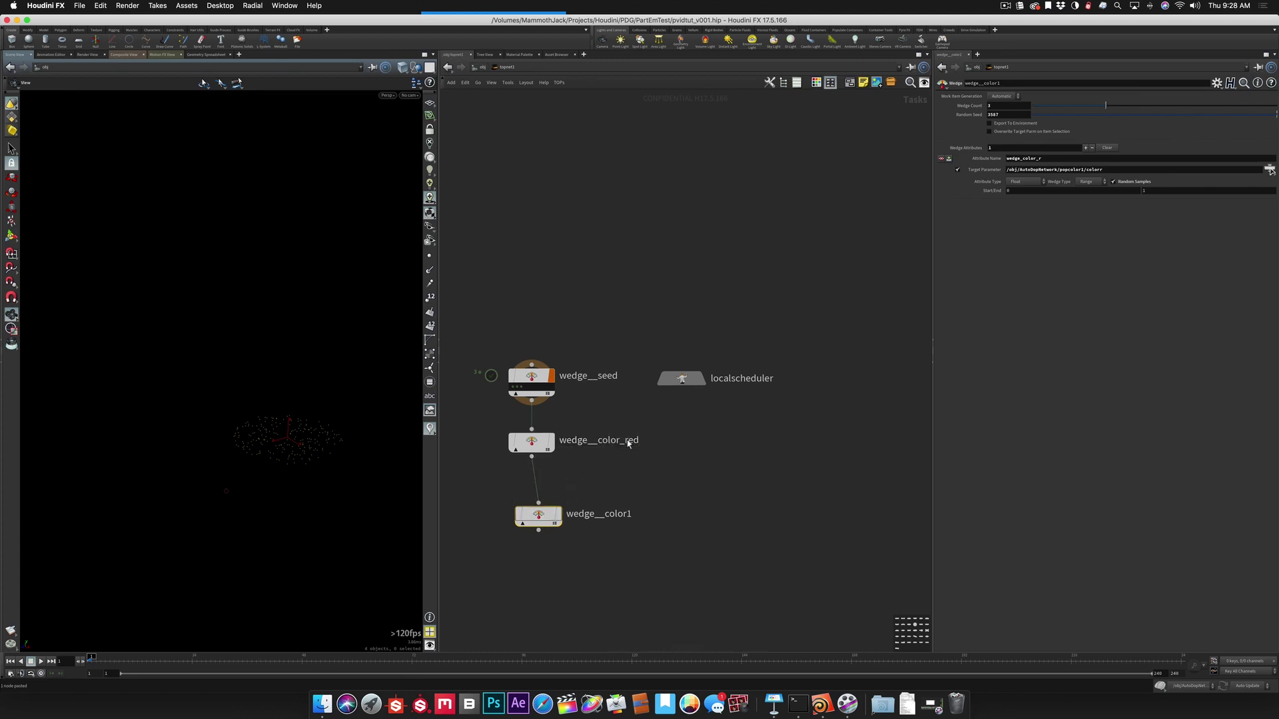
drag(573, 520, 567, 500)
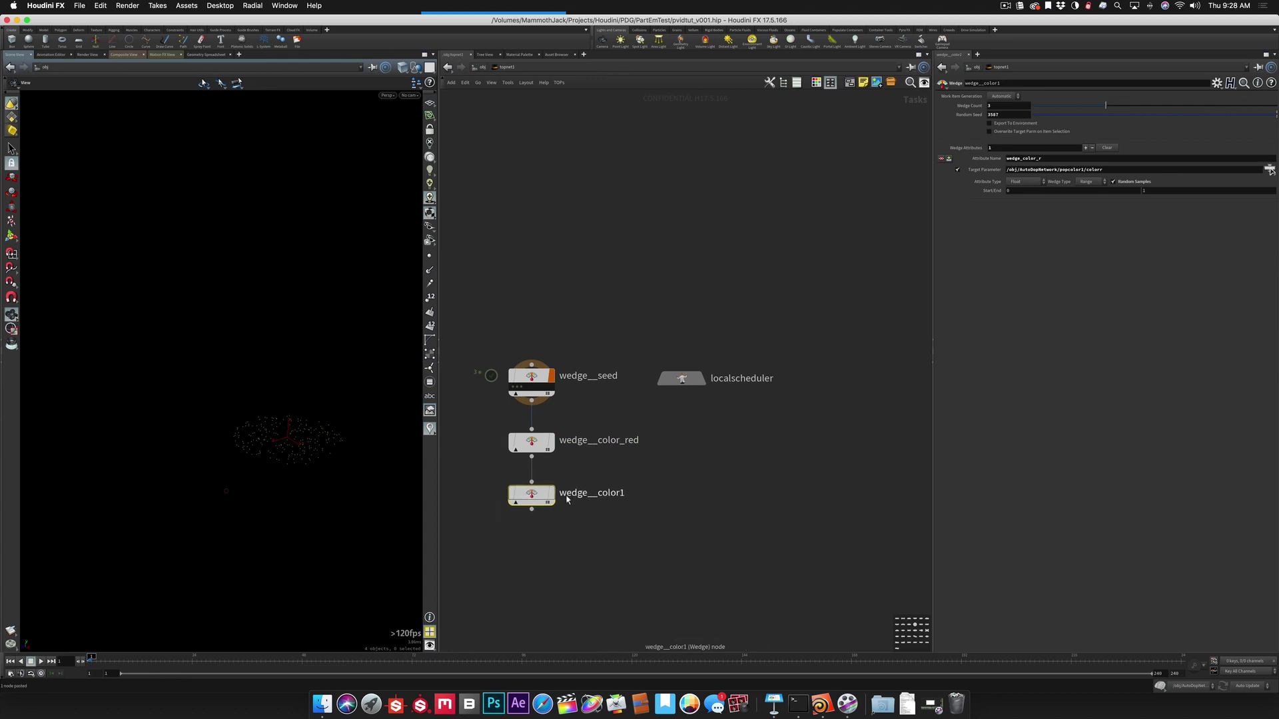
double_click(621, 494)
text(_green)
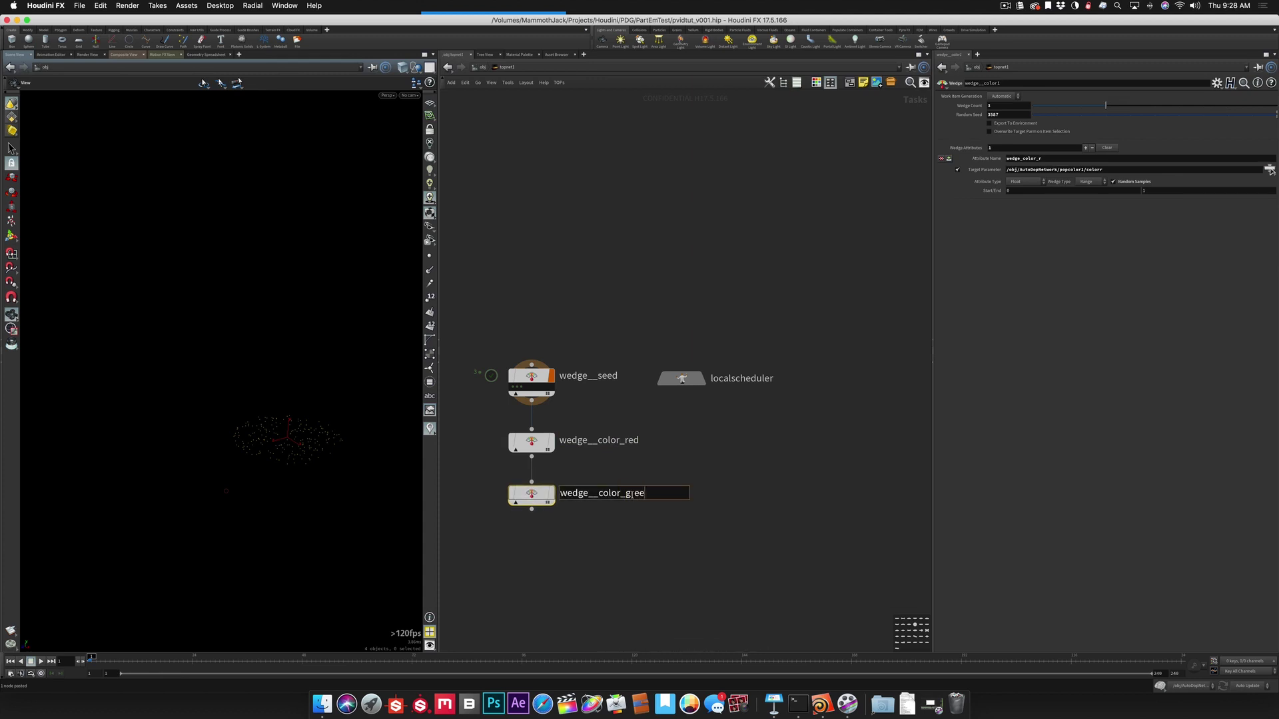
key(Return)
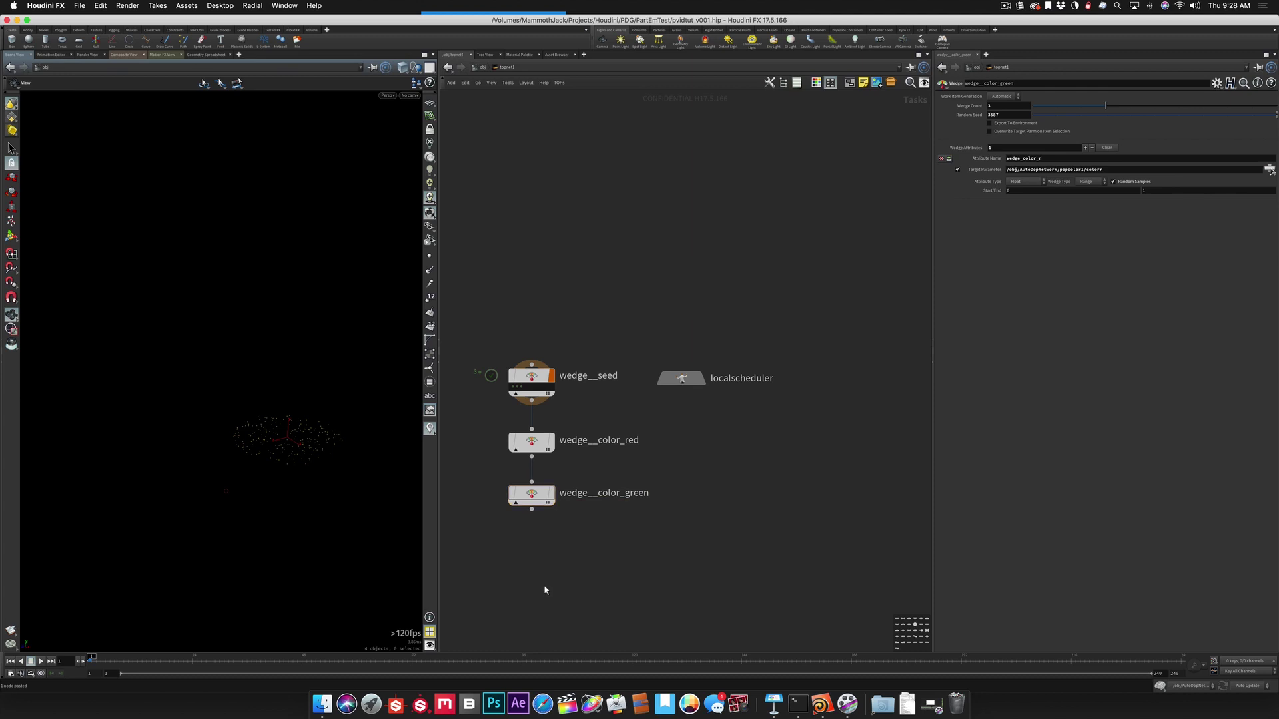
Step: Paste another color wedge copy, connect its input to wedge__color_green's output, and name it wedge__color_blue
key(super+v)
drag(532, 510, 531, 523)
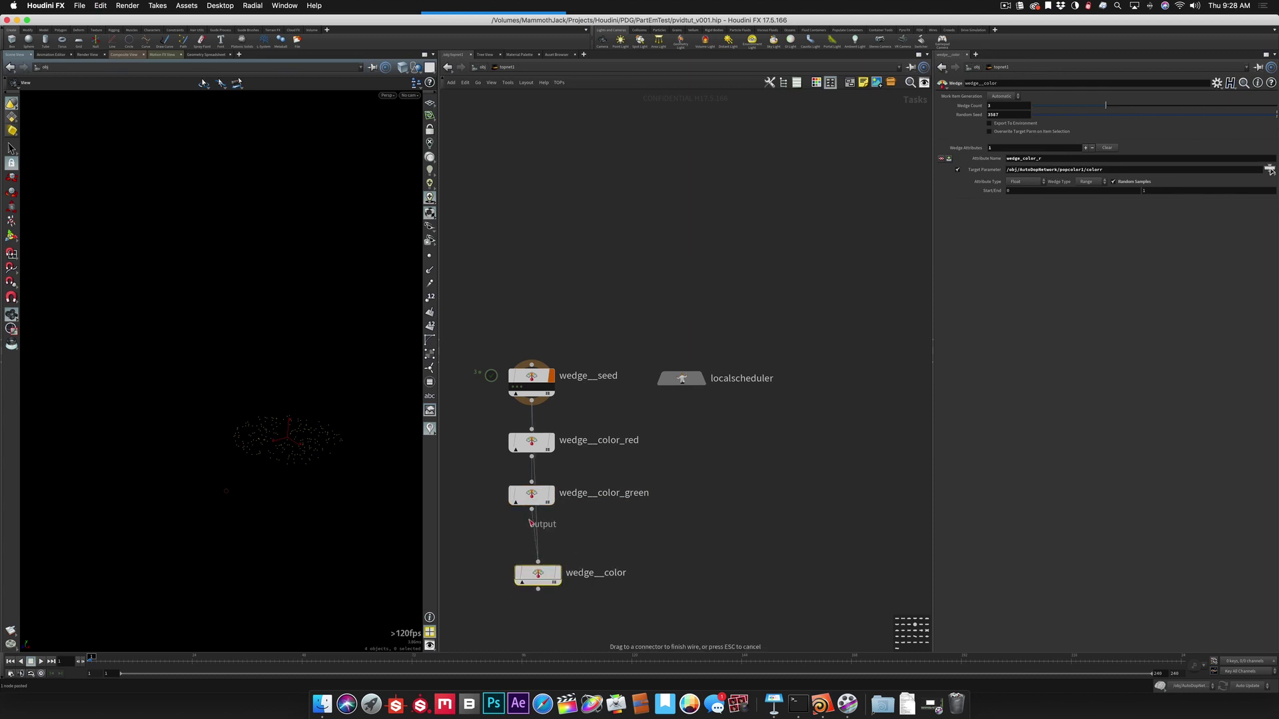
click(537, 562)
drag(614, 579, 607, 546)
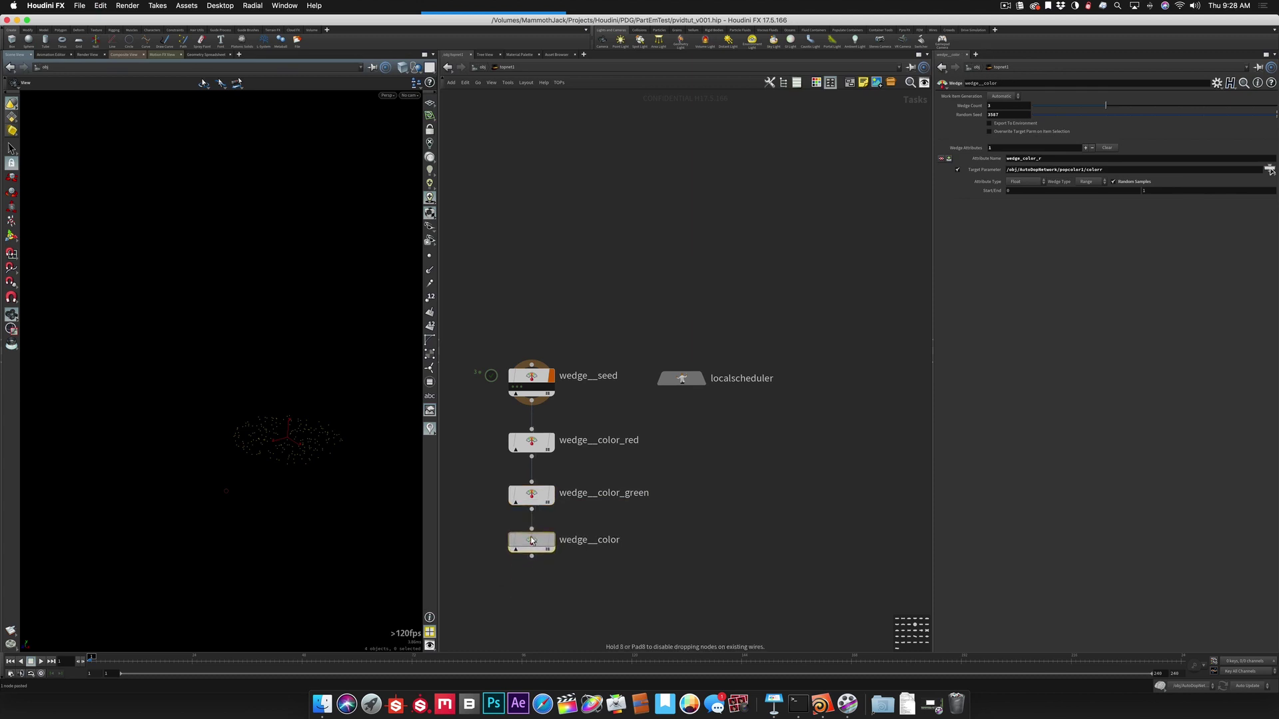
double_click(609, 541)
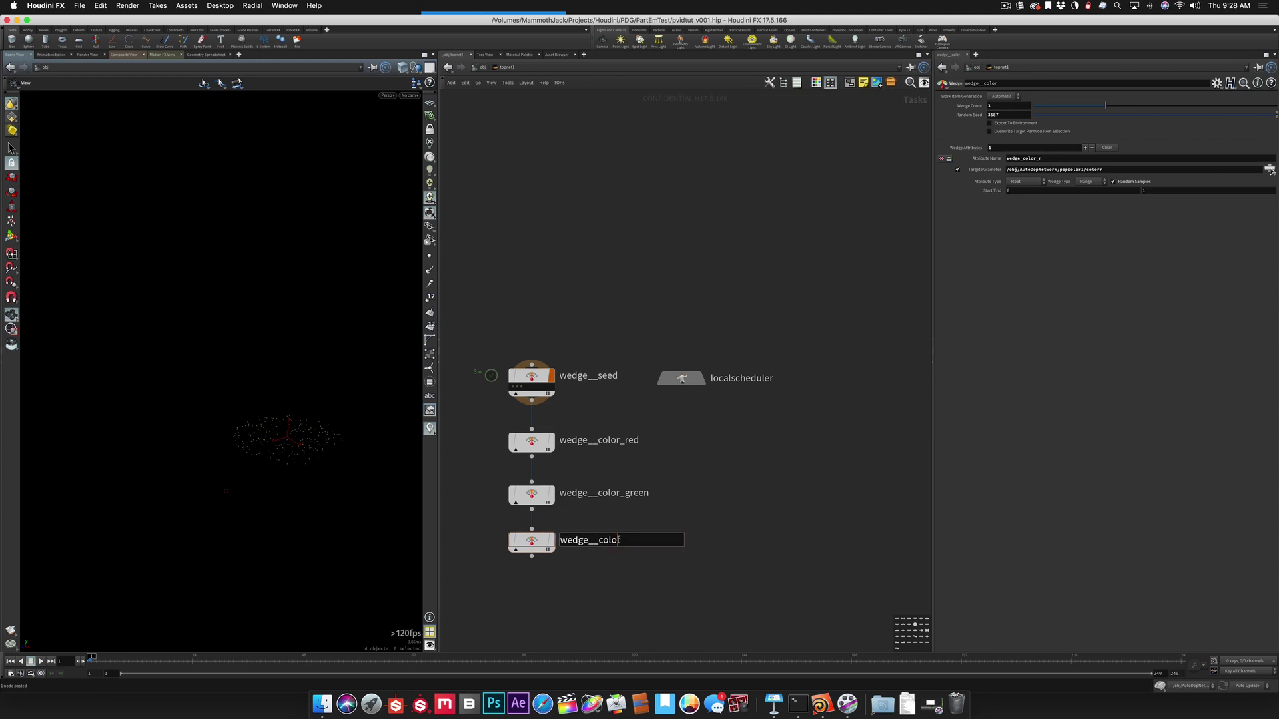
text(_blue)
key(Return)
Step: On wedge__color_green, rename the attribute to wedge_color_g and set its Target Parameter to /obj/AutoDopNetwork/popcolor1/colorg
click(572, 496)
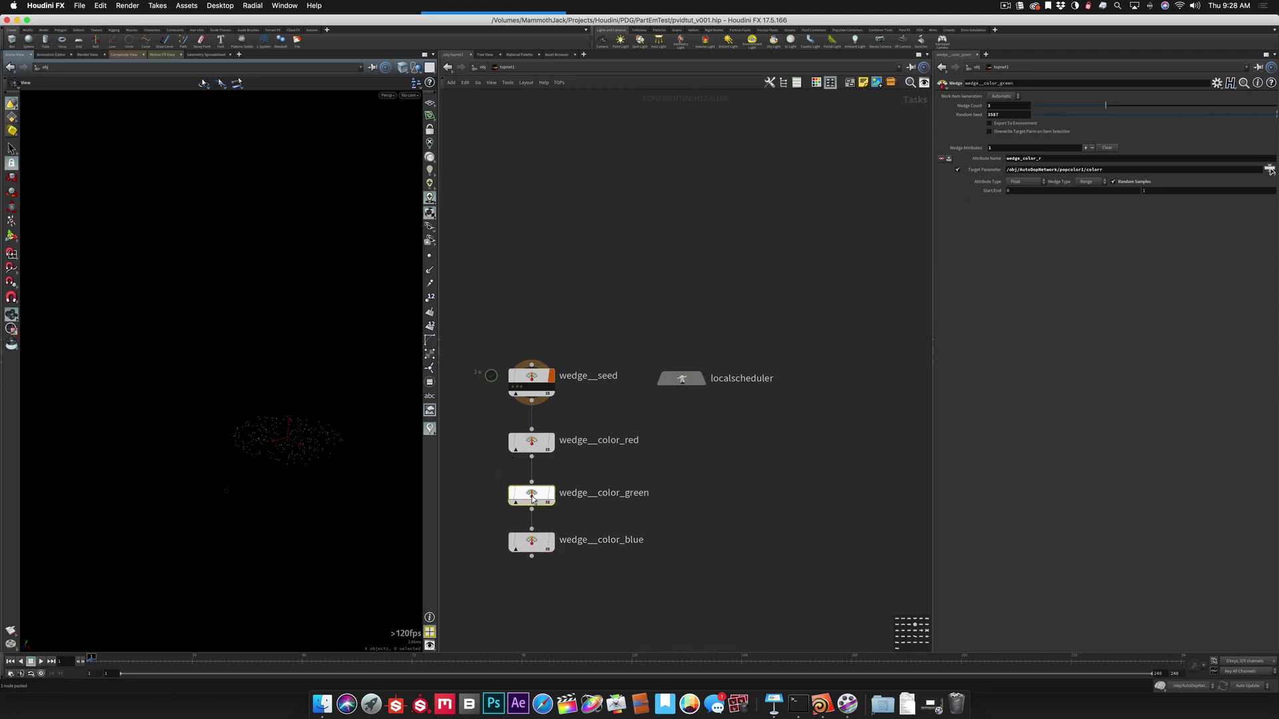
click(1044, 157)
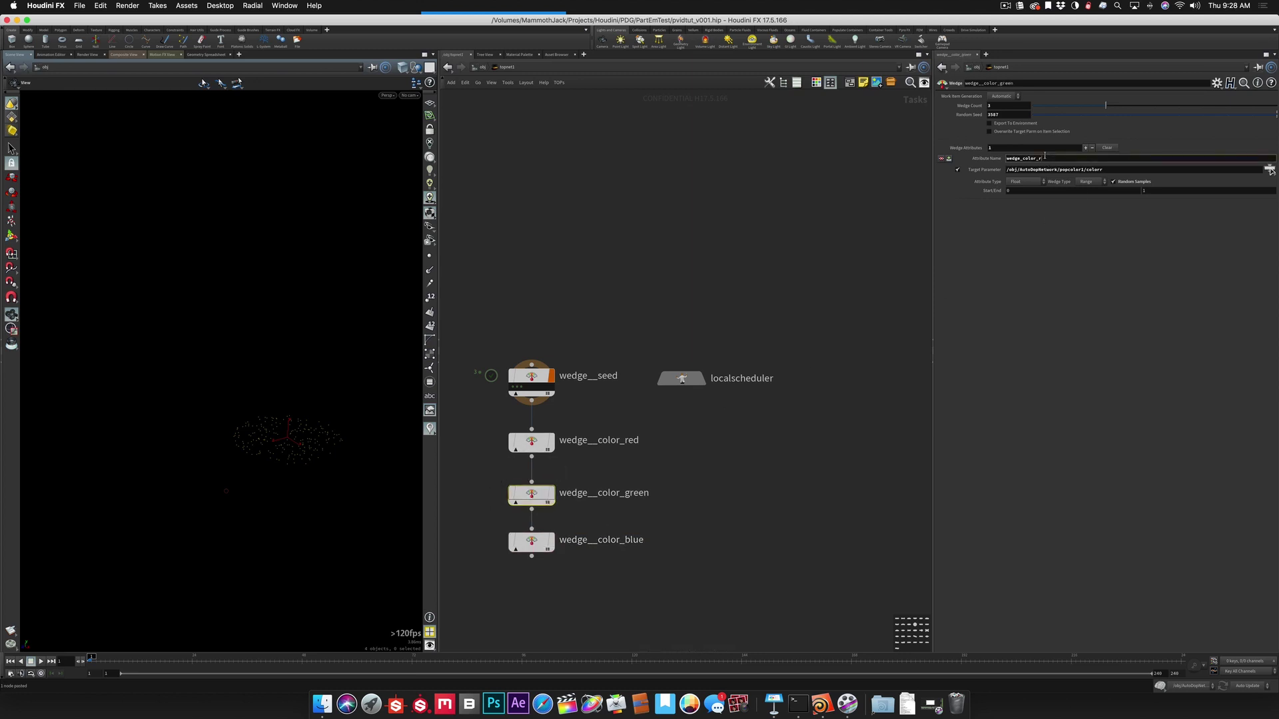
text(g)
key(Return)
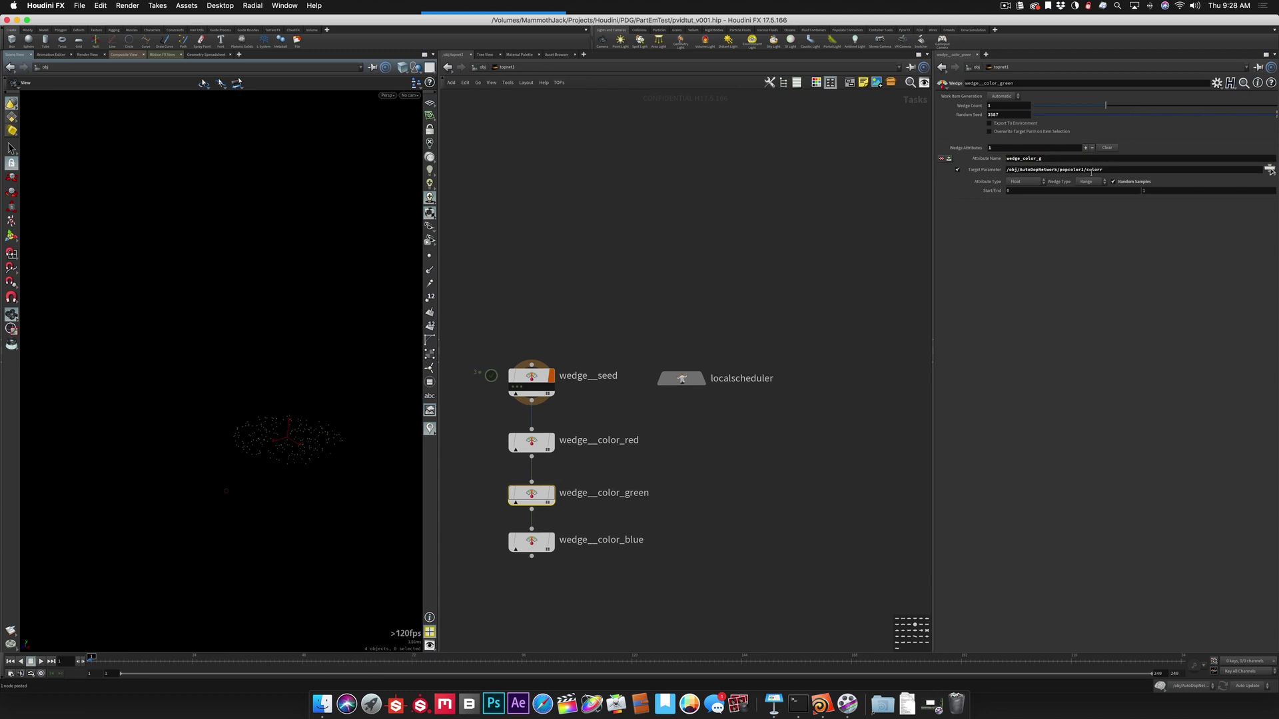
click(1112, 170)
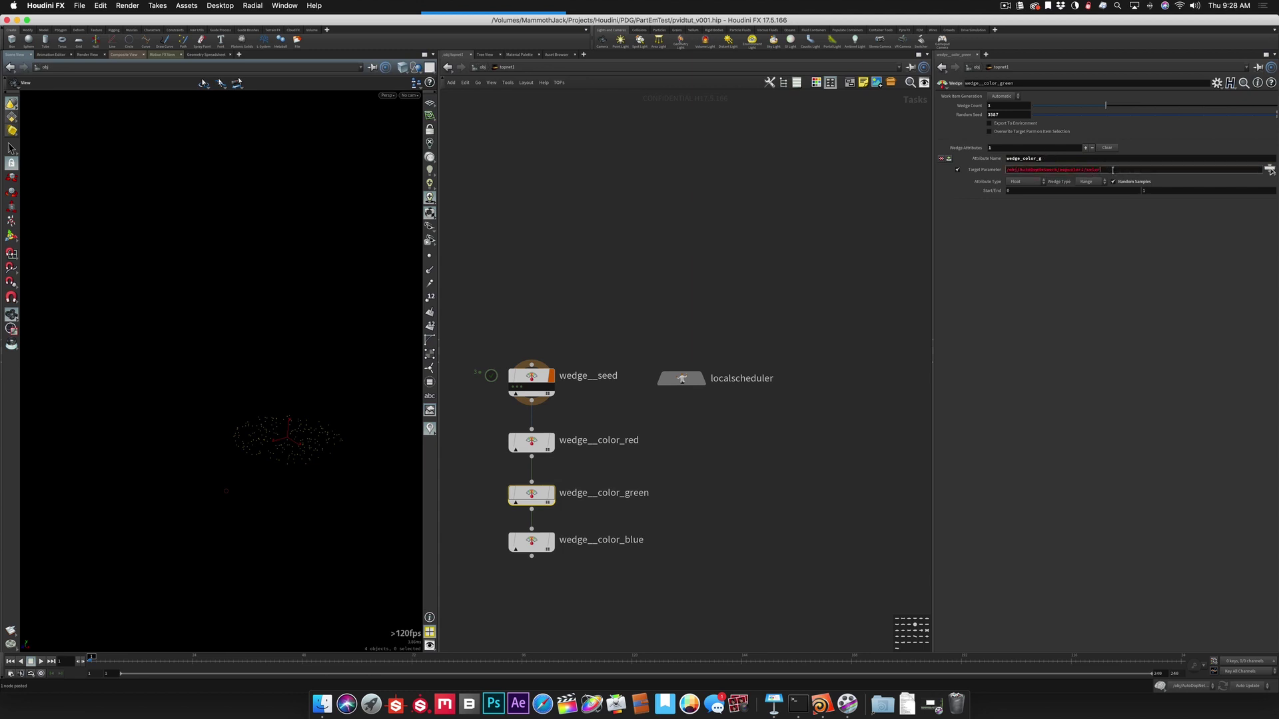
text(g)
key(Return)
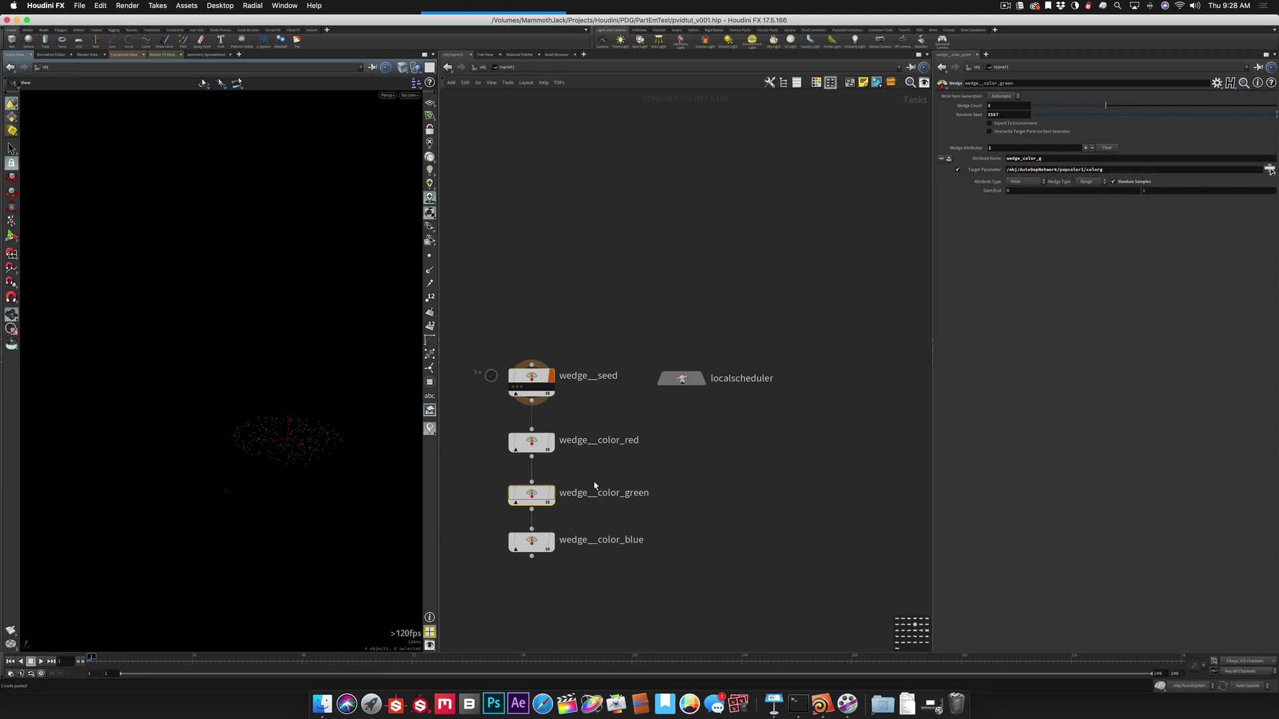
Step: Make wedge__color_blue the output node, with attribute wedge_color_b targeting /obj/AutoDopNetwork/popcolor1/colorb, and save the scene
click(548, 541)
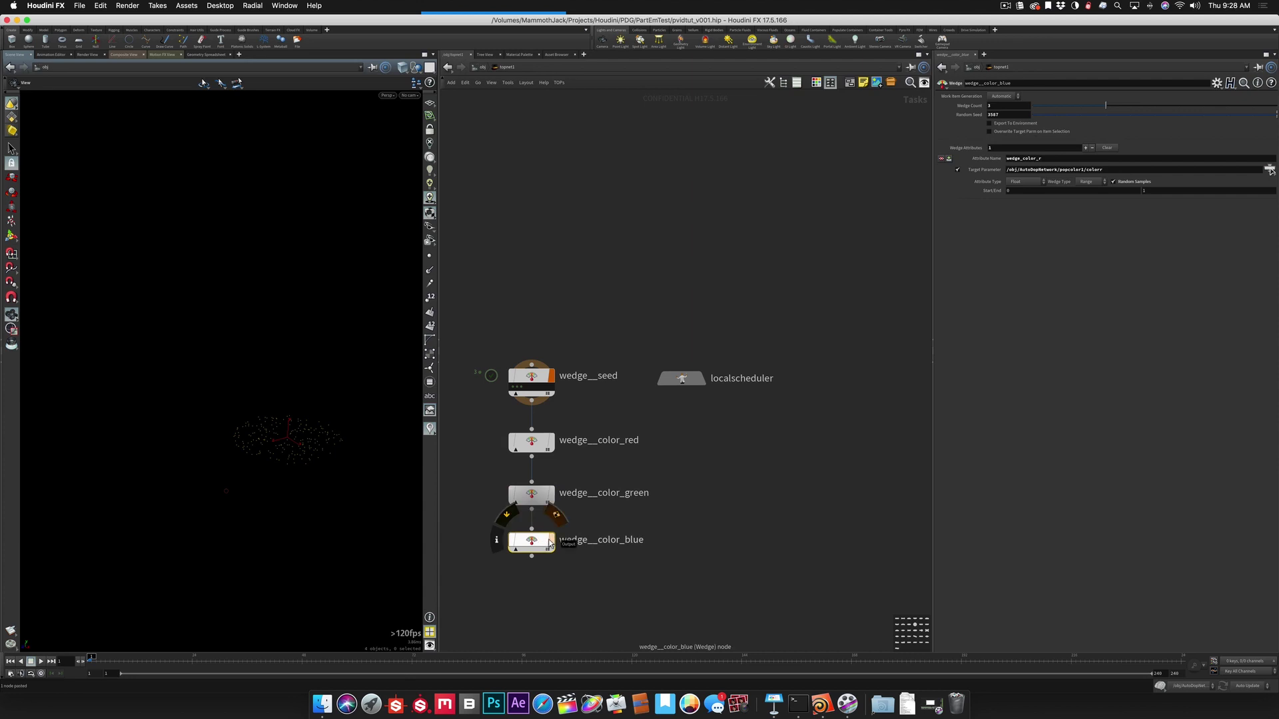
click(551, 543)
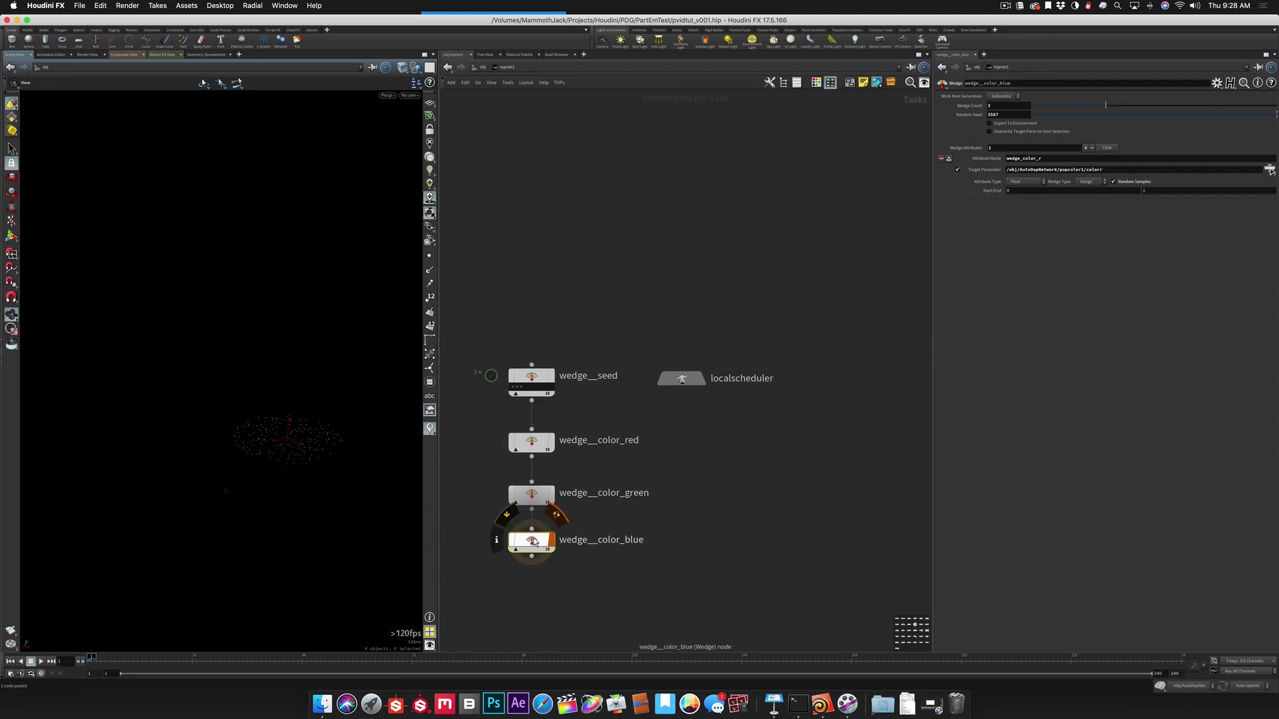
click(1106, 171)
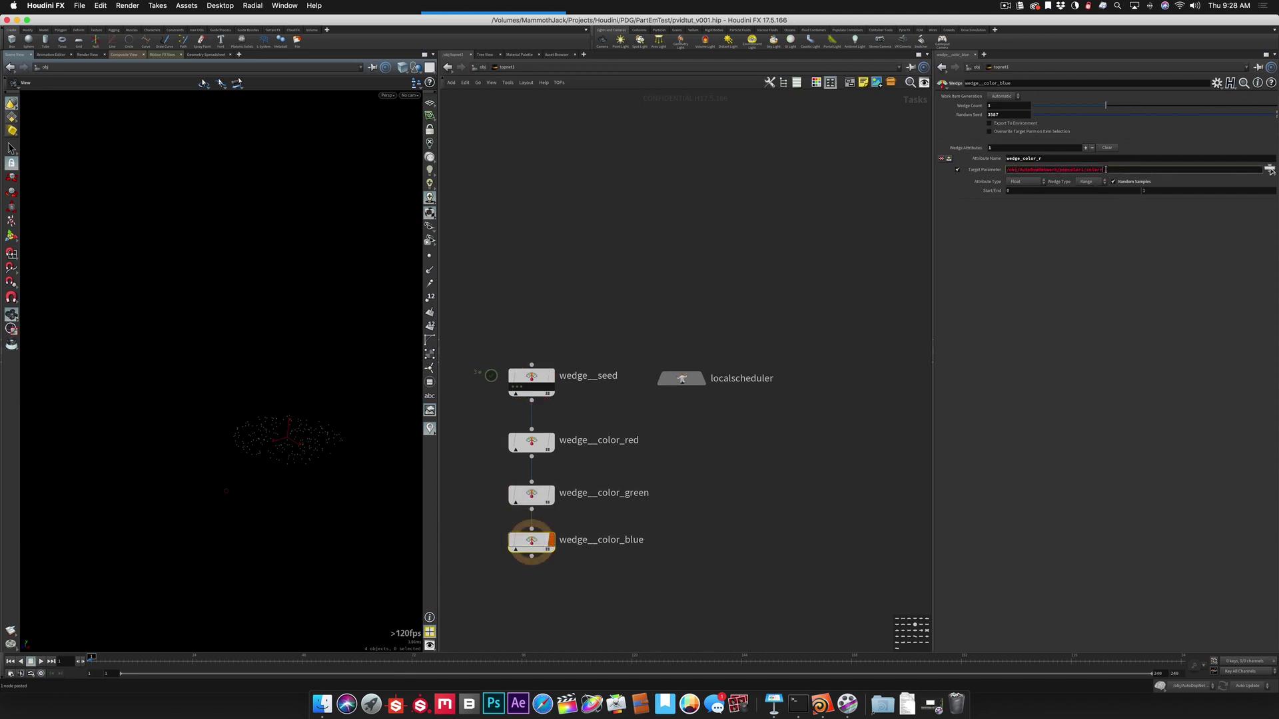
key(BackSpace)
text(b)
key(Return)
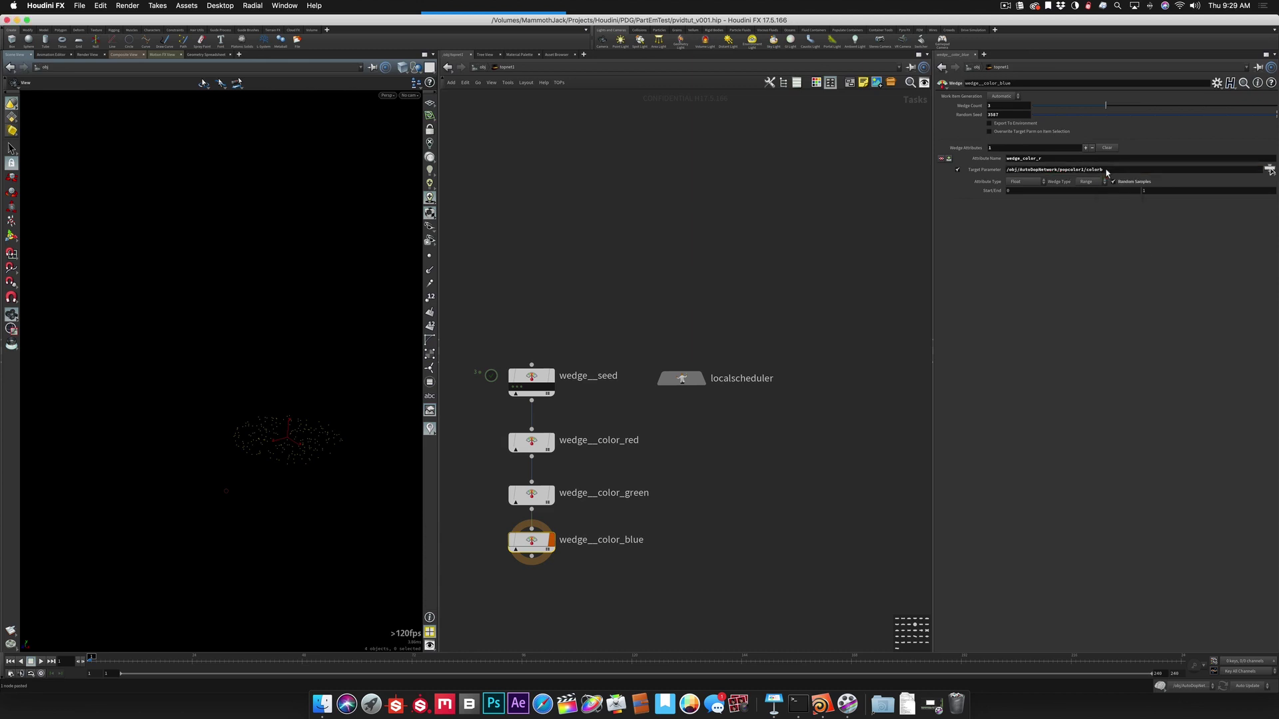
click(1051, 157)
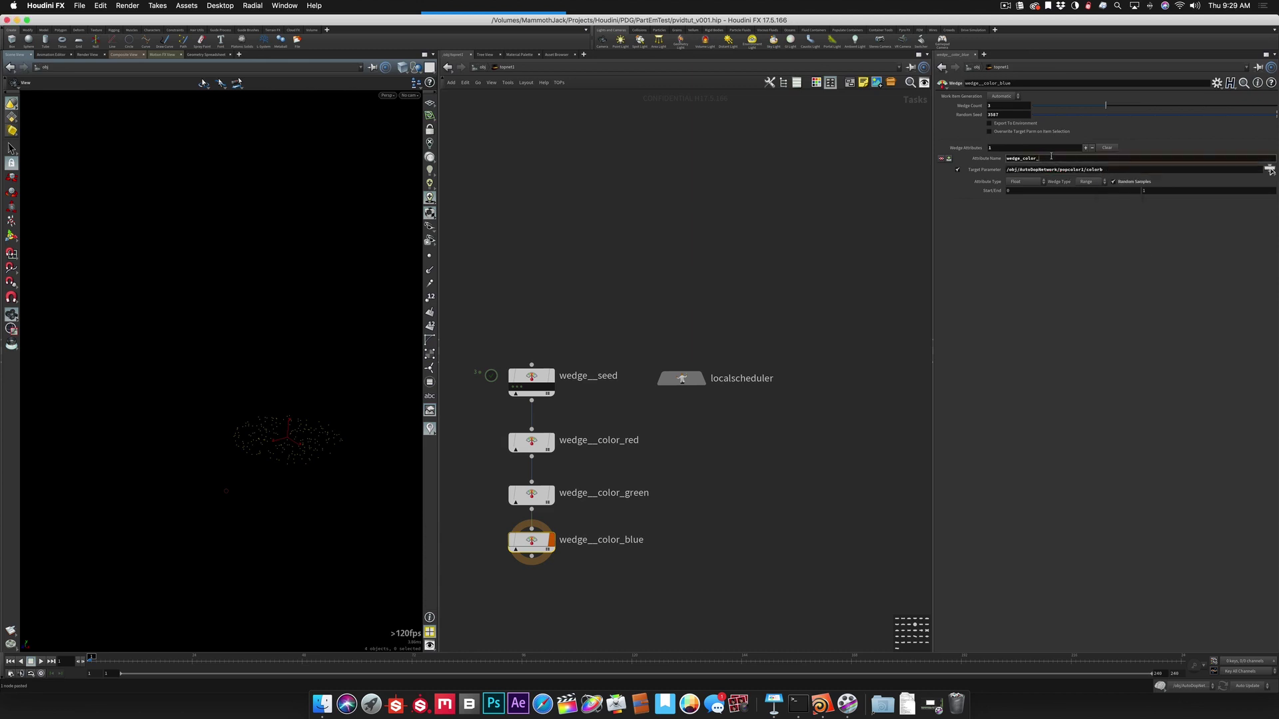
text(b)
key(Return)
middle_drag(667, 465, 676, 412)
key(super+s)
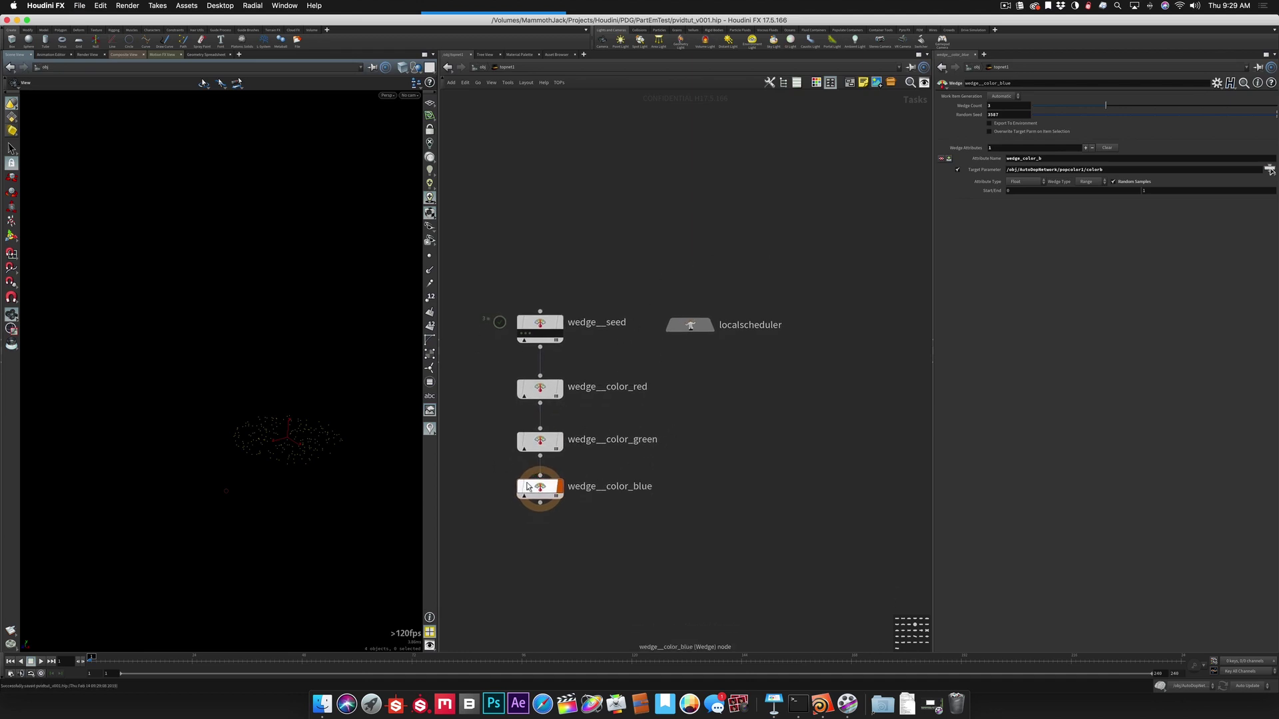
Step: Clear the network's existing work items and run Dirty and Cook Selected Node on wedge__color_blue
right_click(535, 487)
key(Escape)
click(559, 82)
click(560, 121)
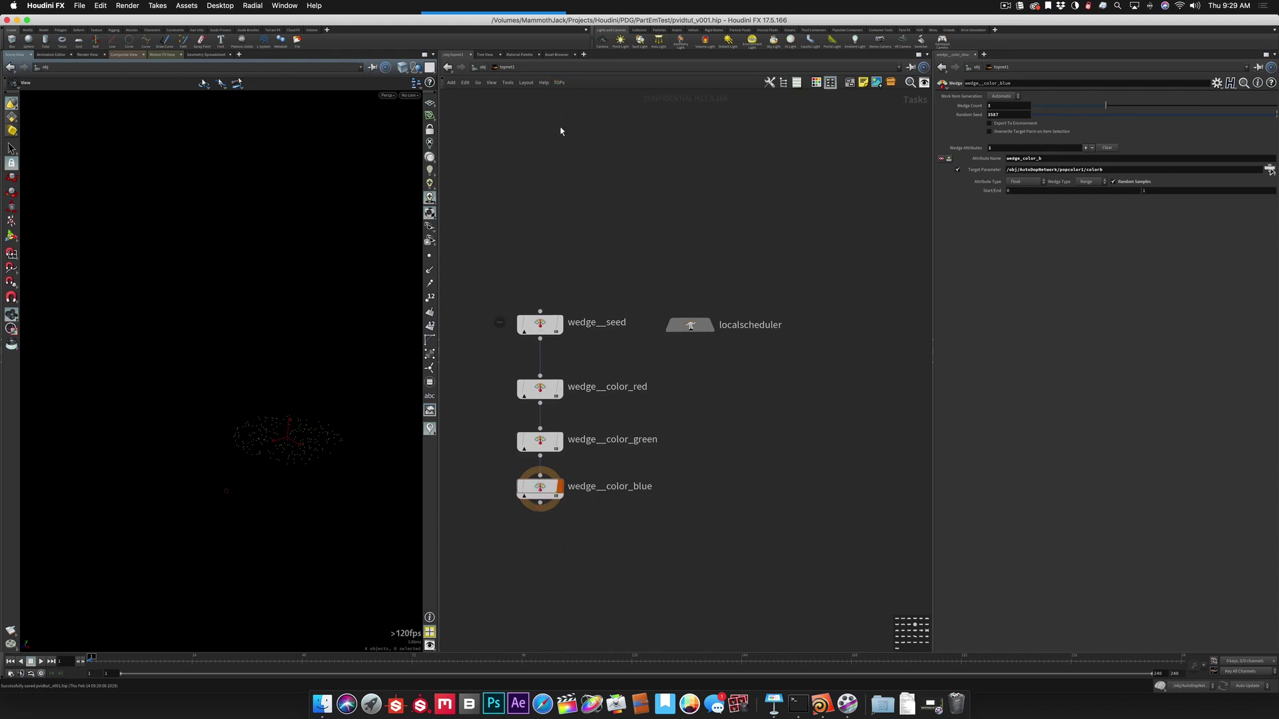
right_click(539, 486)
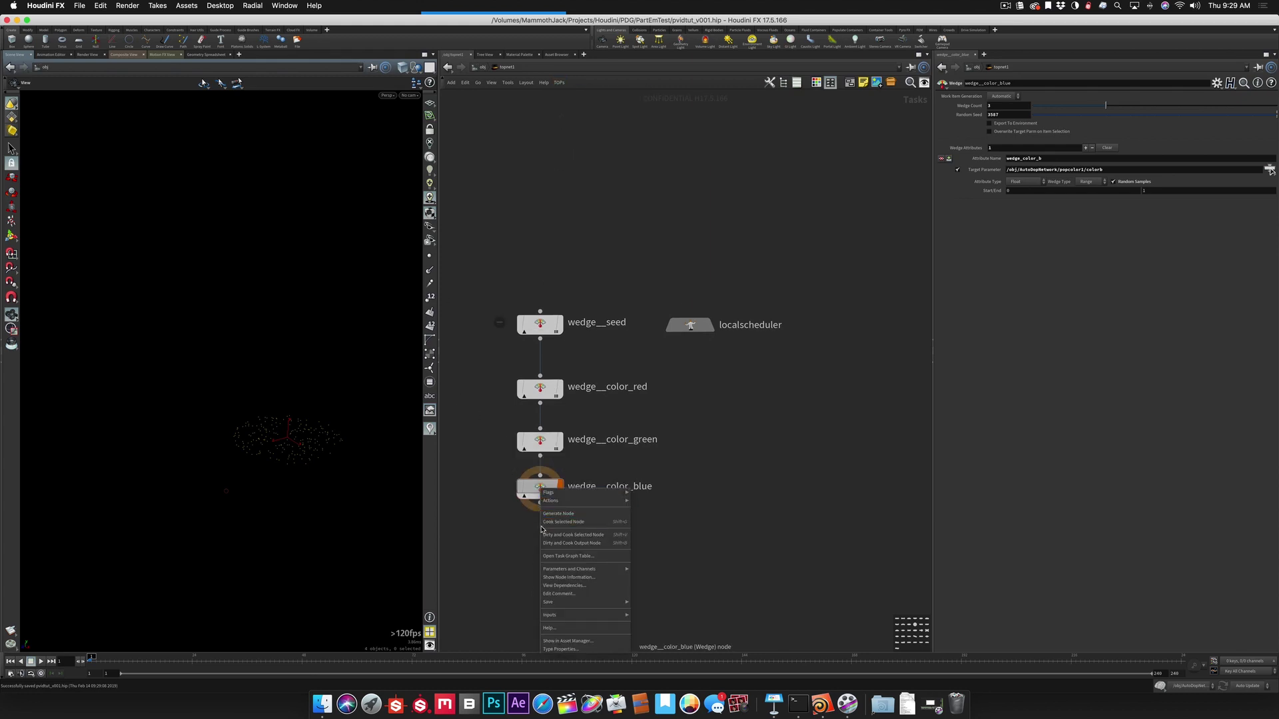
click(543, 535)
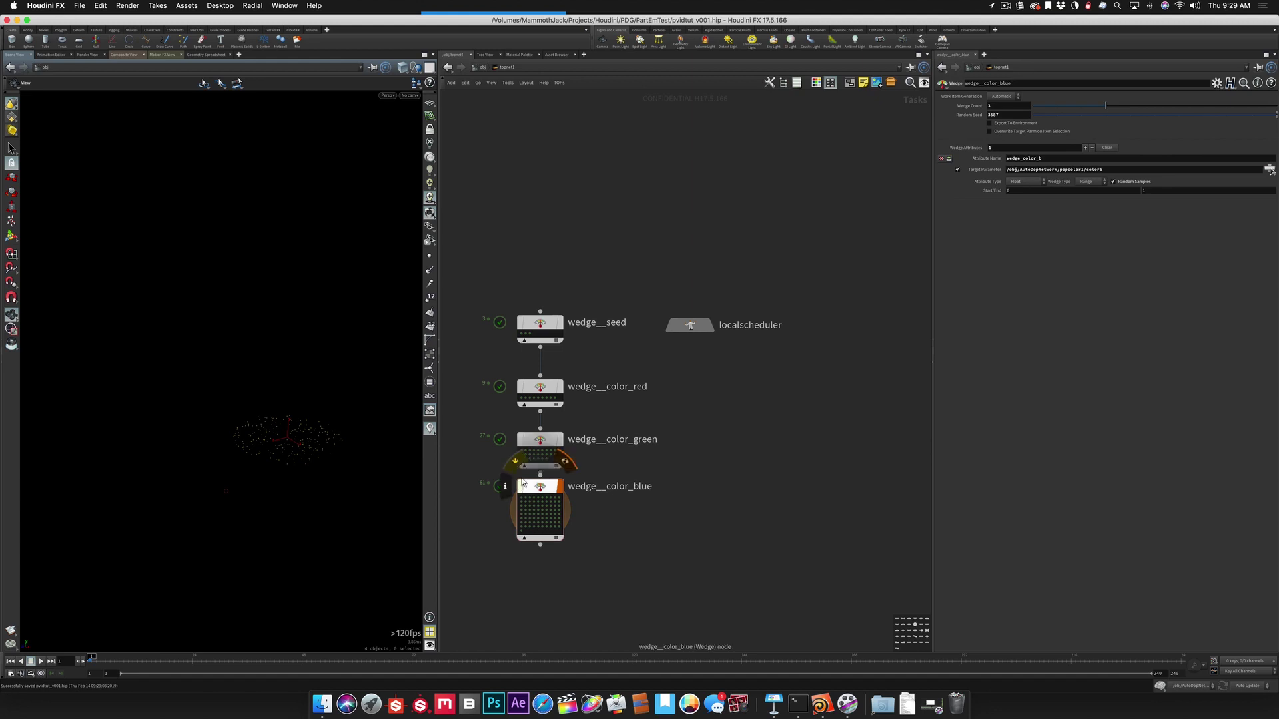
Step: Display the wedge__color_red node's parameters for review
mouse_move(538, 324)
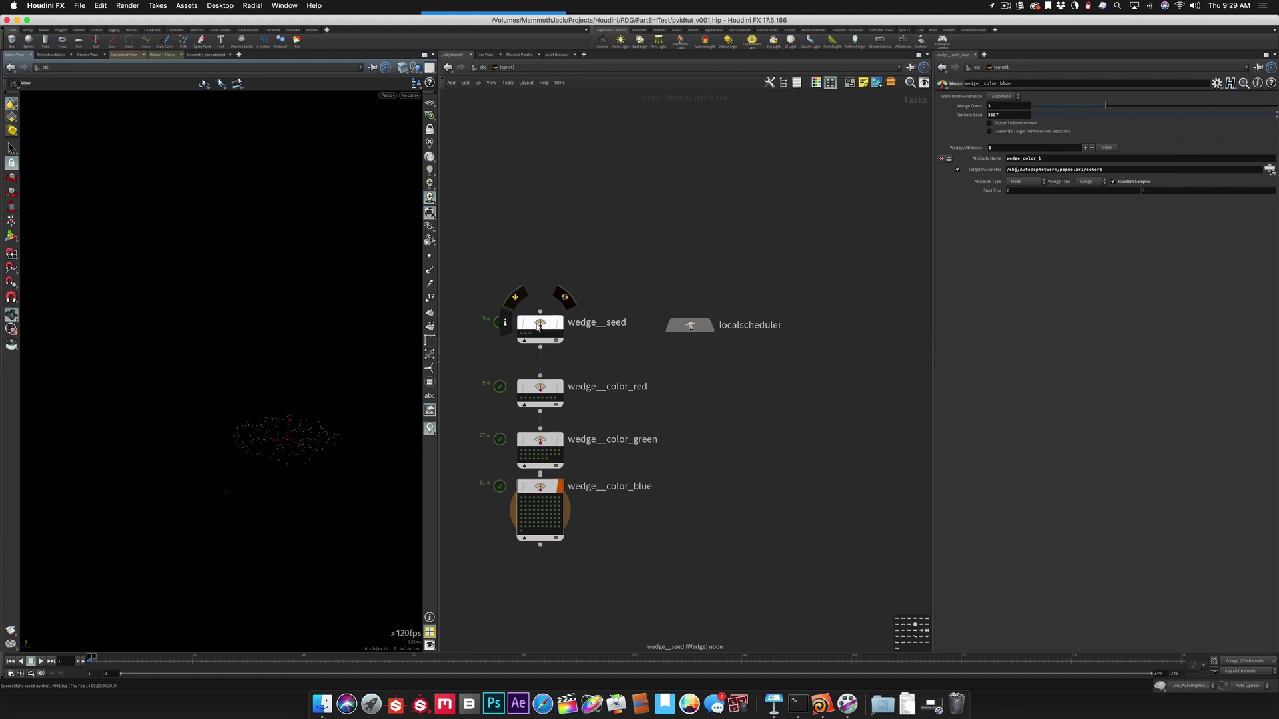
click(540, 393)
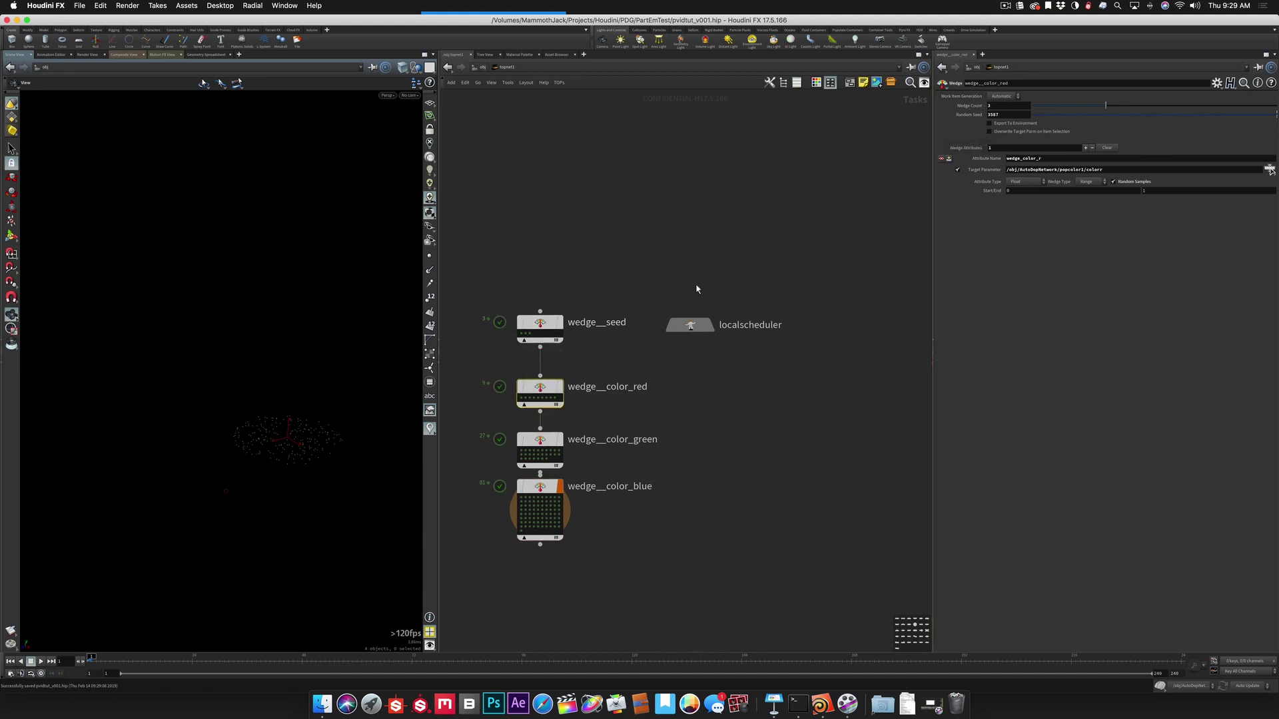
Step: Examine the upstream and downstream dependencies of individual work items in the wedge__color_red and wedge__color_green nodes
click(526, 397)
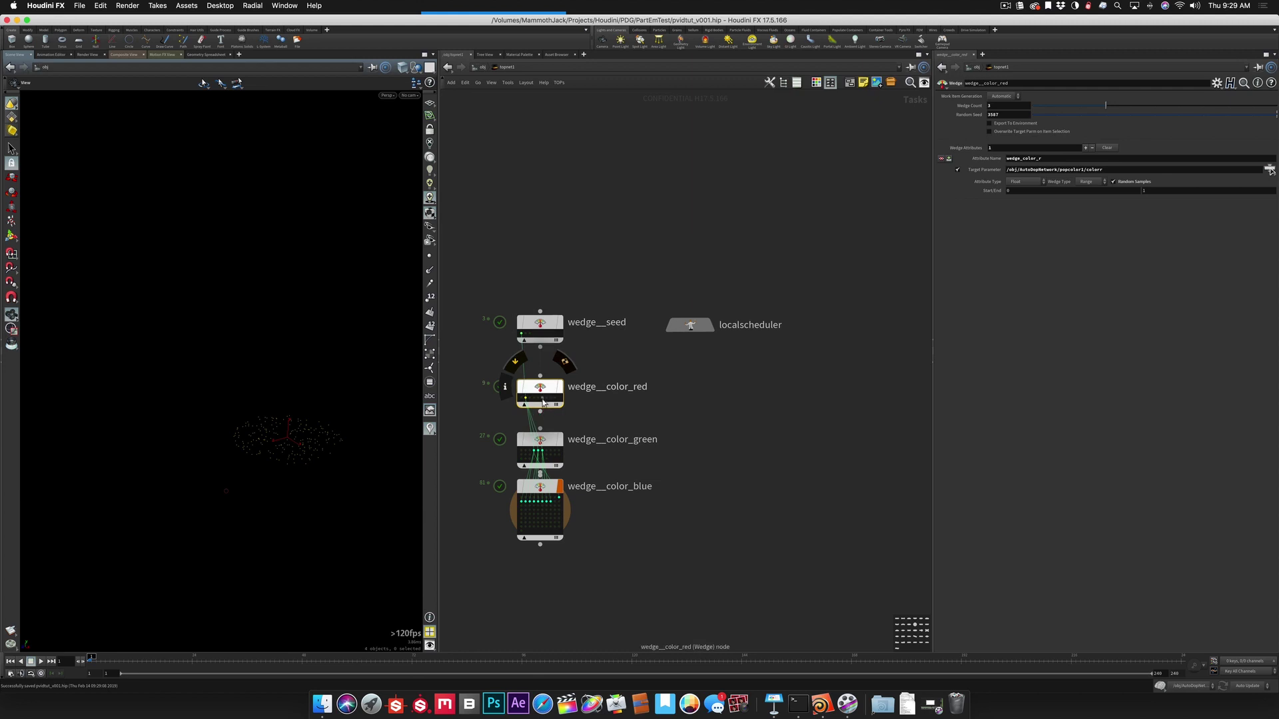
click(544, 398)
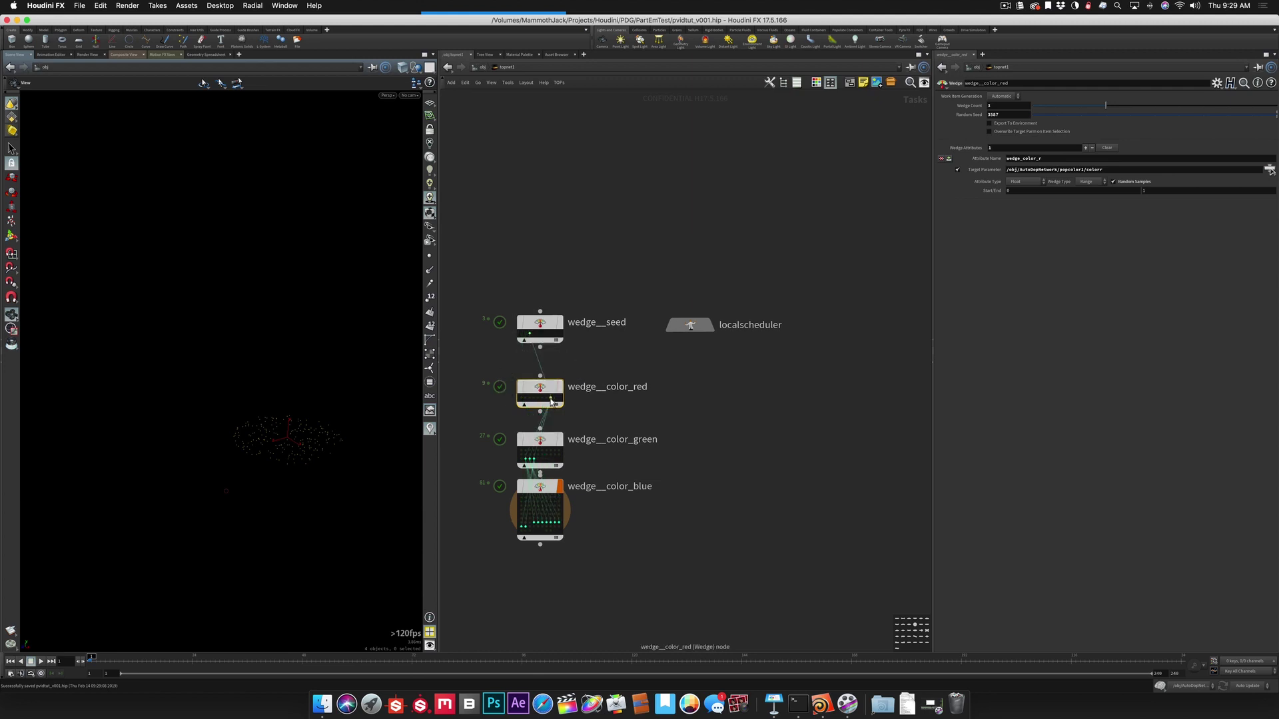
click(554, 398)
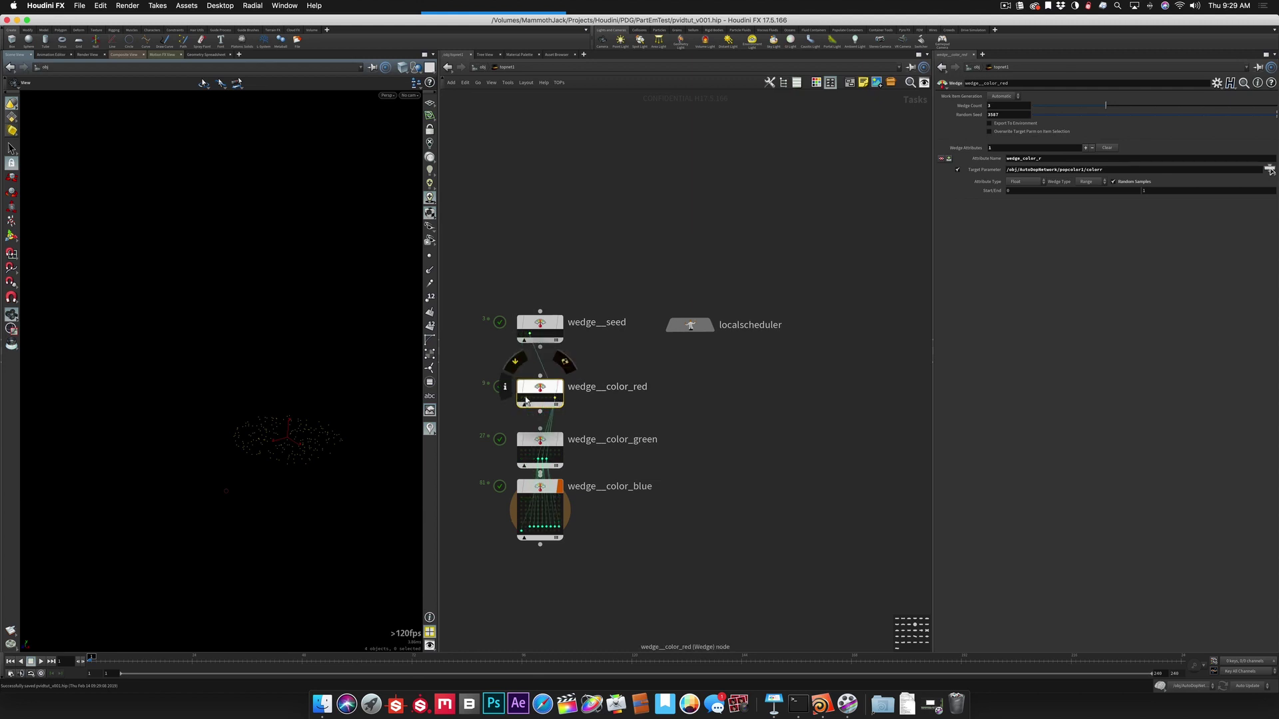
mouse_move(540, 449)
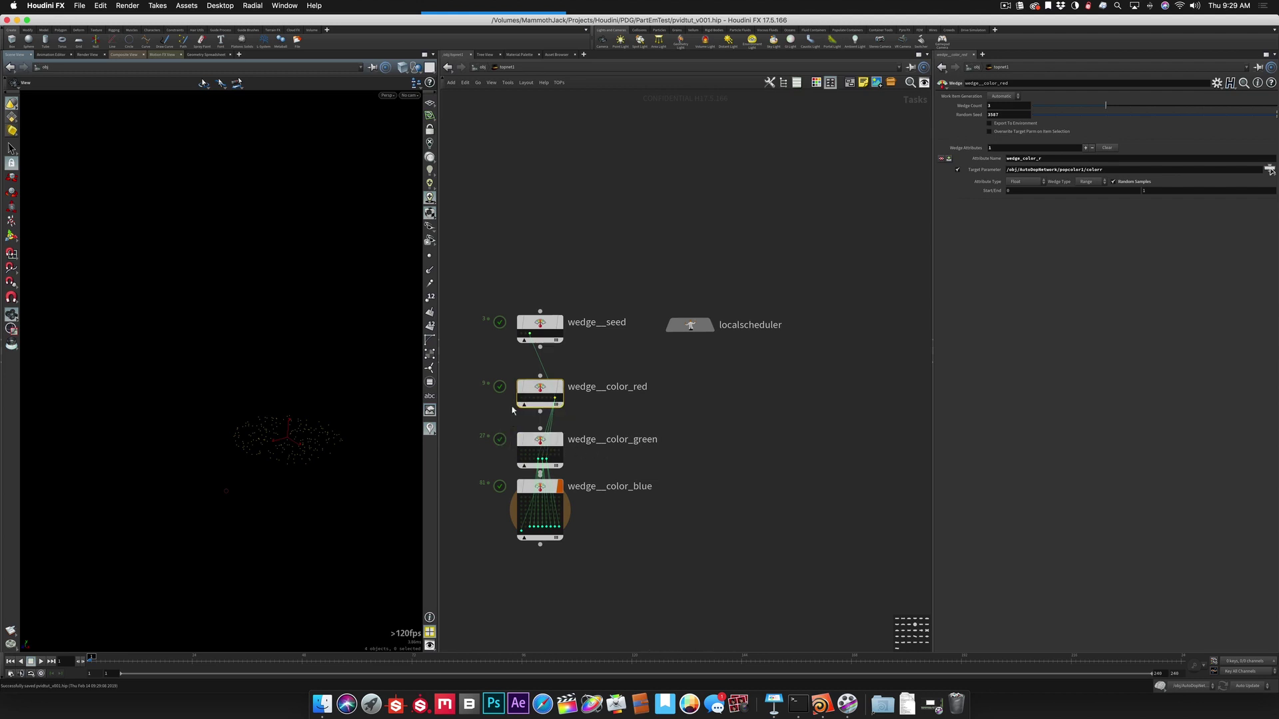
click(546, 455)
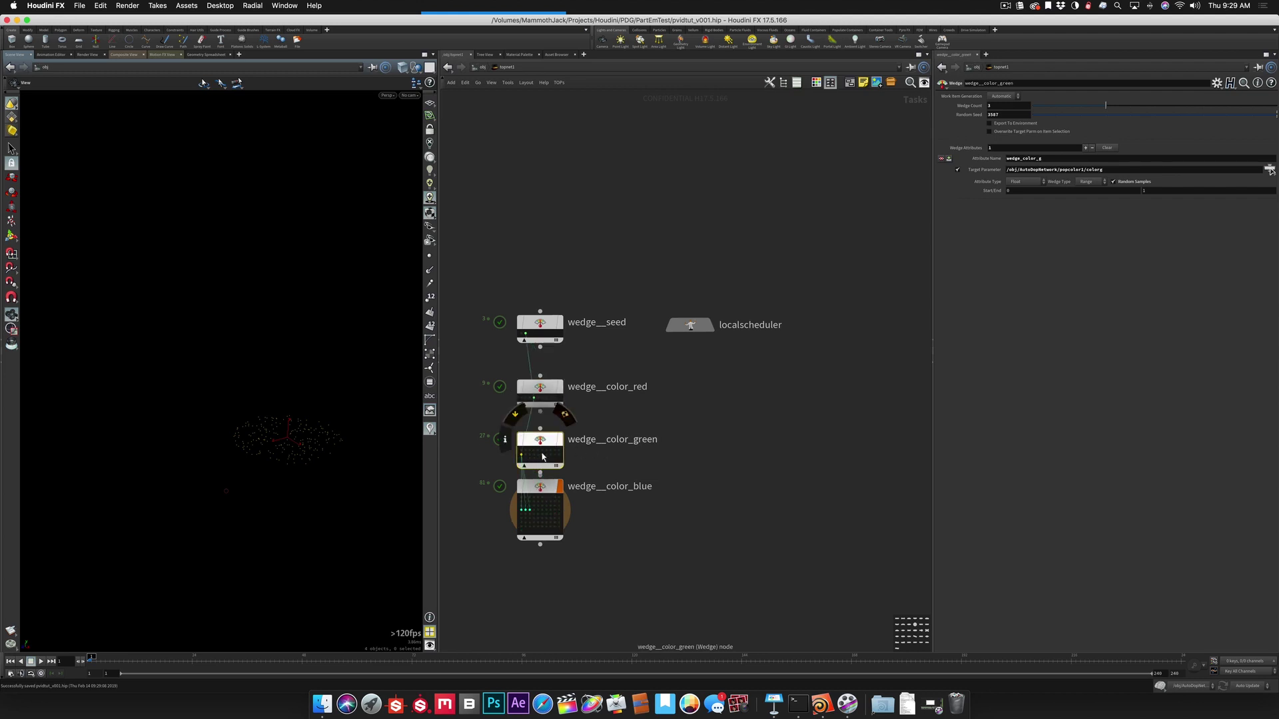
click(542, 455)
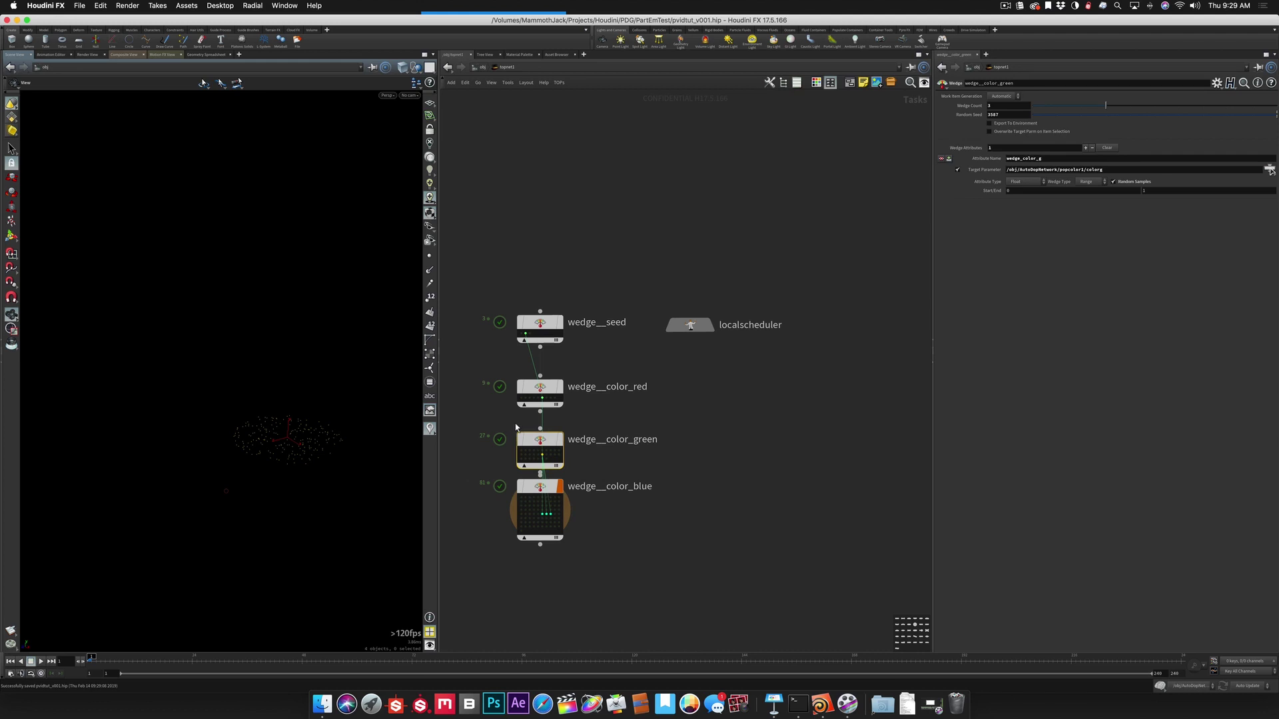
Step: Set Wedge Count to 1 on all three color wedge nodes and run Dirty and Cook Selected Node on wedge__color_blue
drag(472, 365, 600, 562)
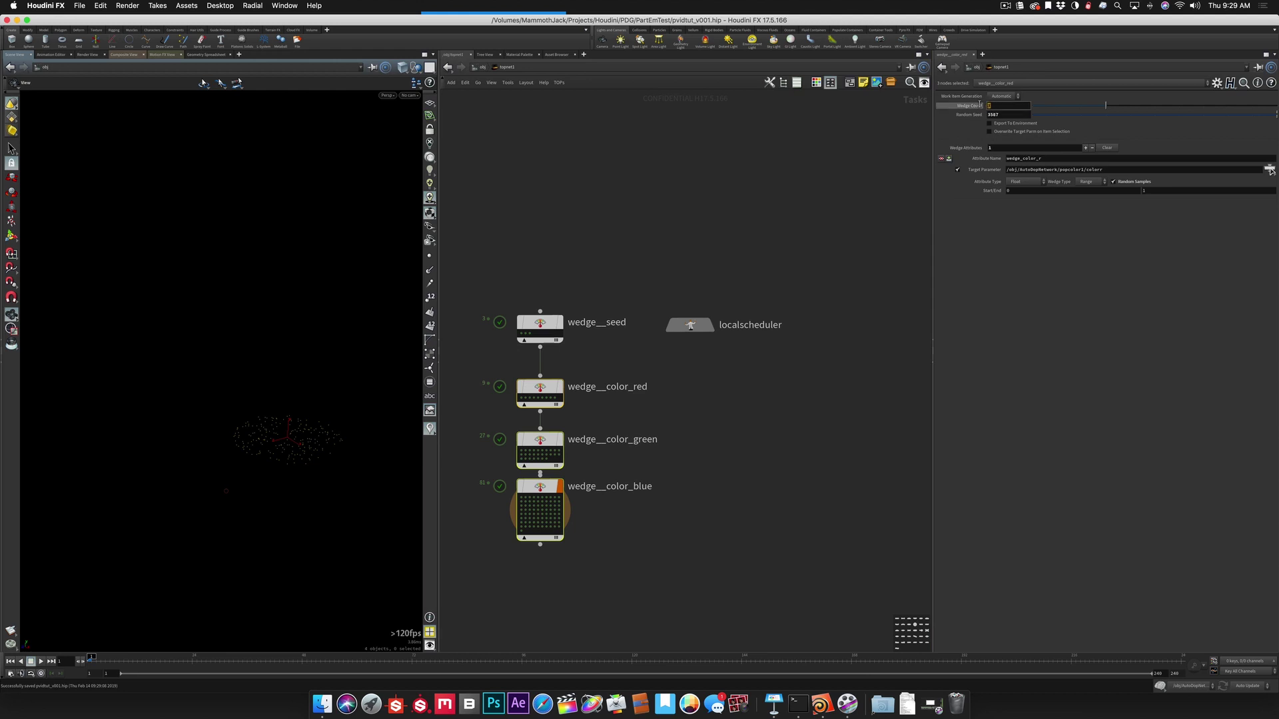
mouse_move(981, 107)
click(473, 365)
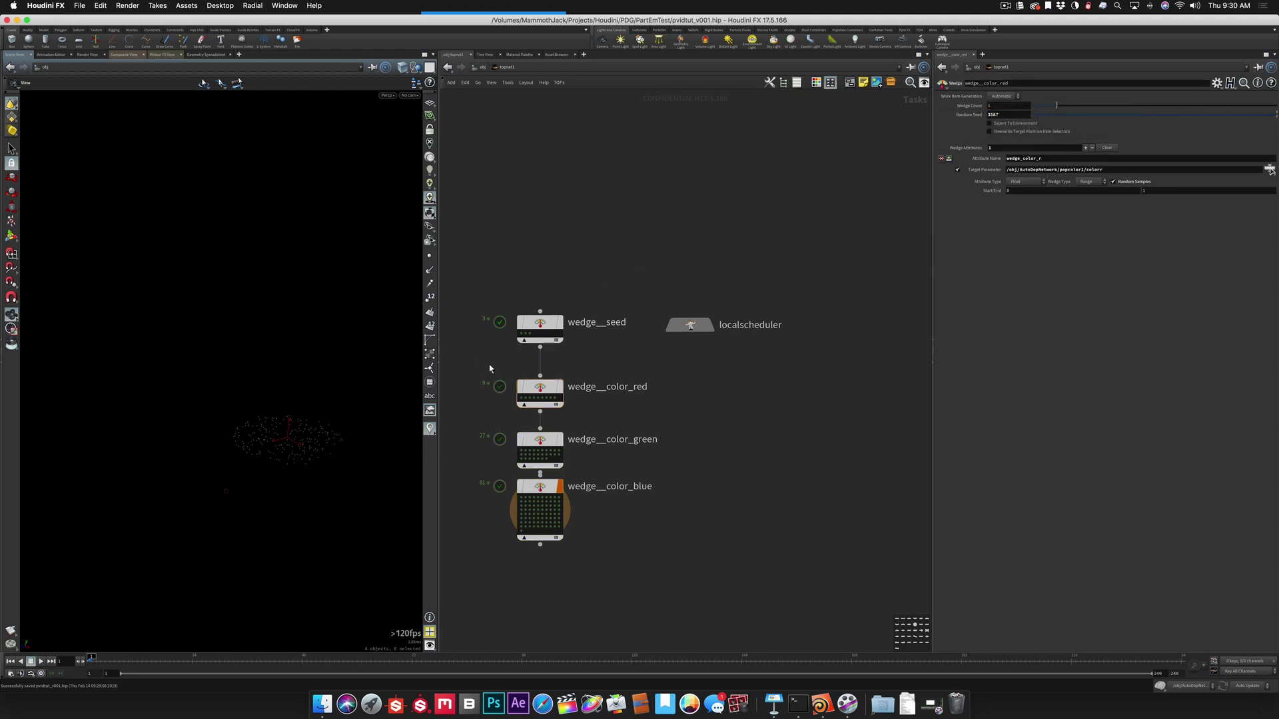
right_click(542, 489)
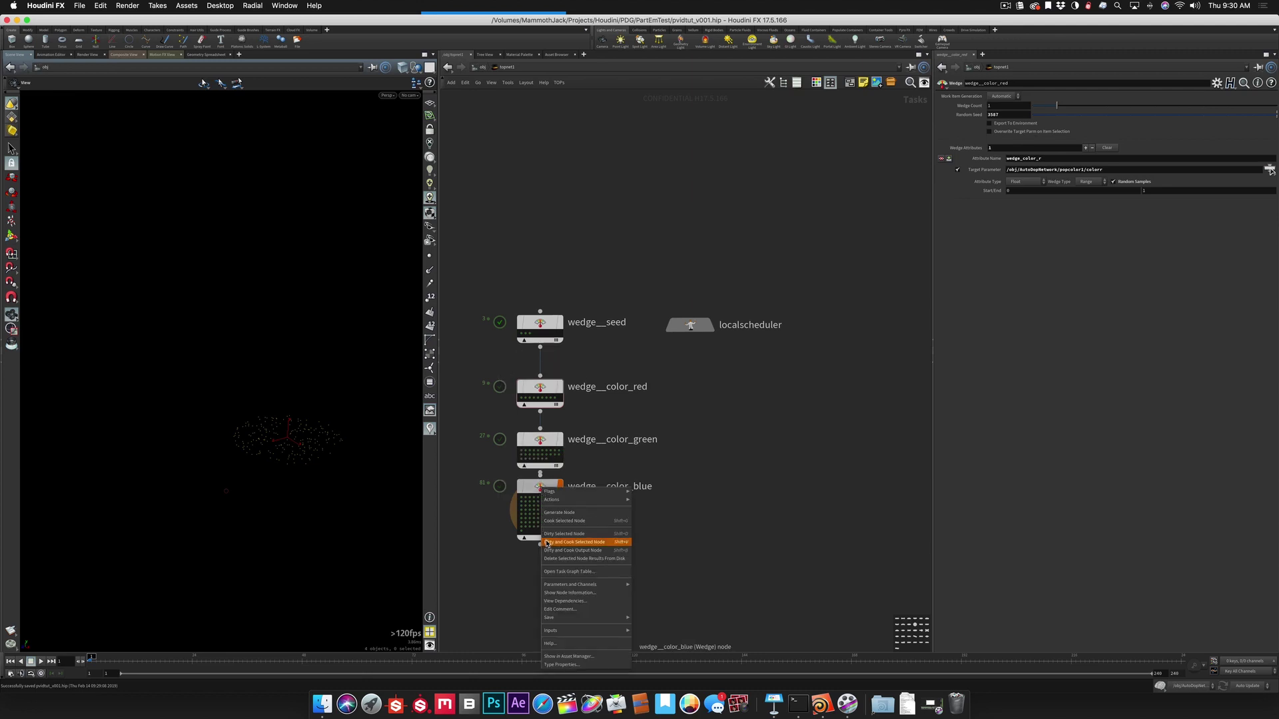
click(547, 543)
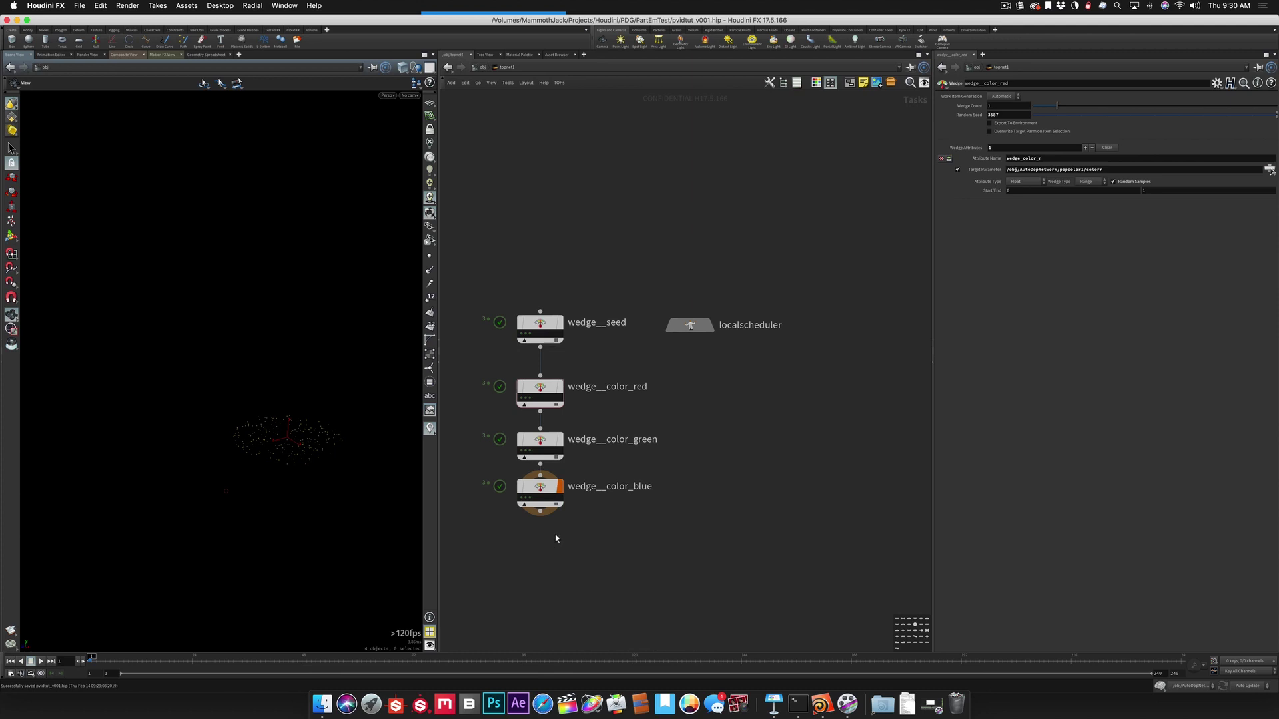
Step: Inspect the seed and color attribute values of wedge__color_blue's second work item
mouse_move(530, 500)
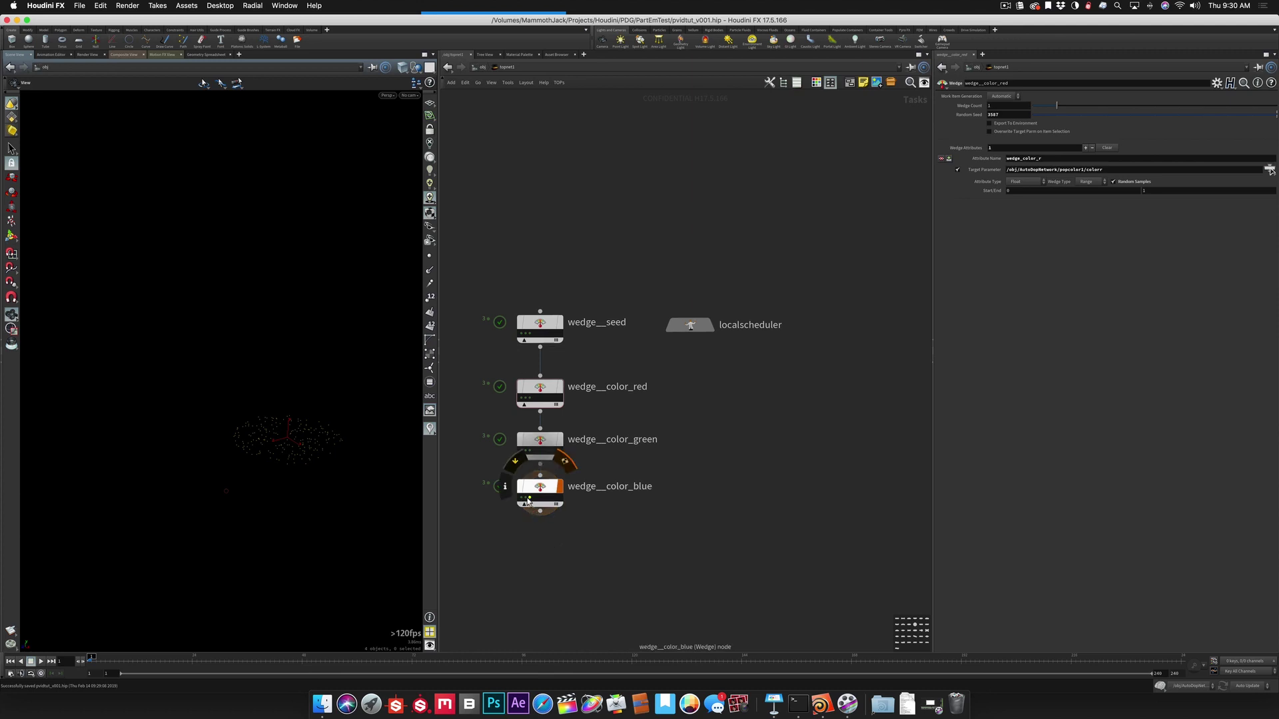
click(526, 500)
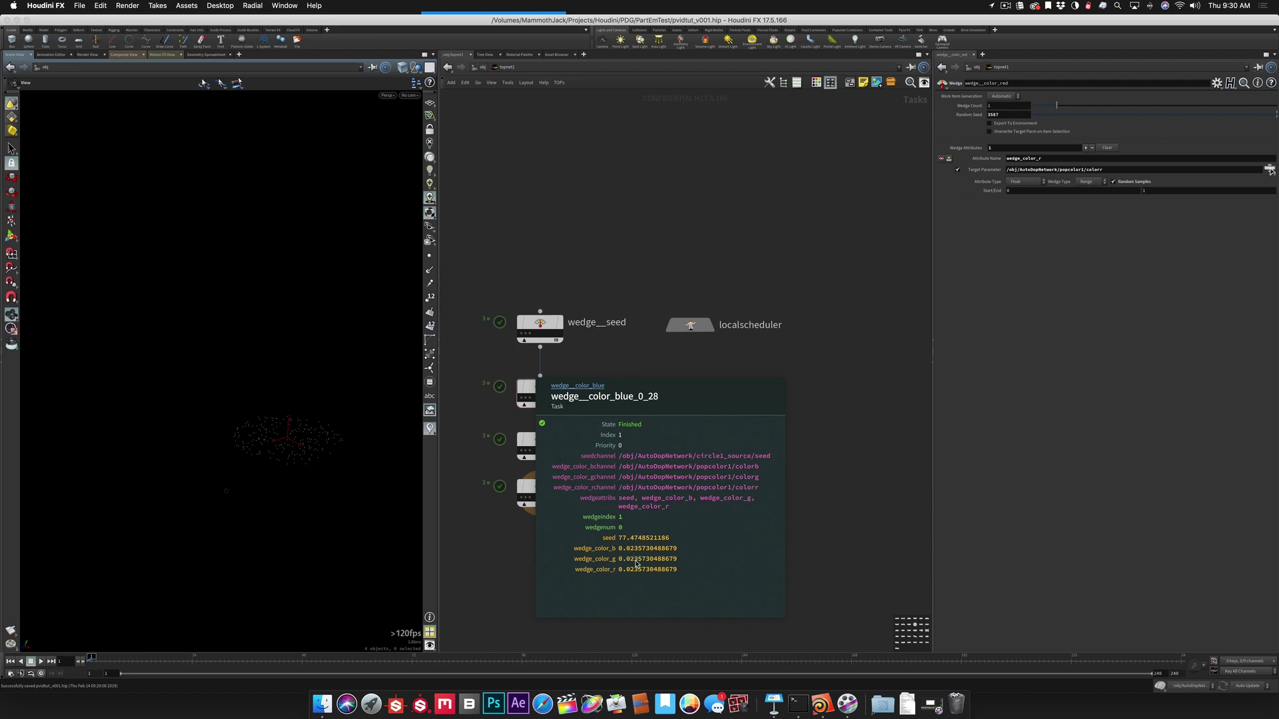
click(606, 558)
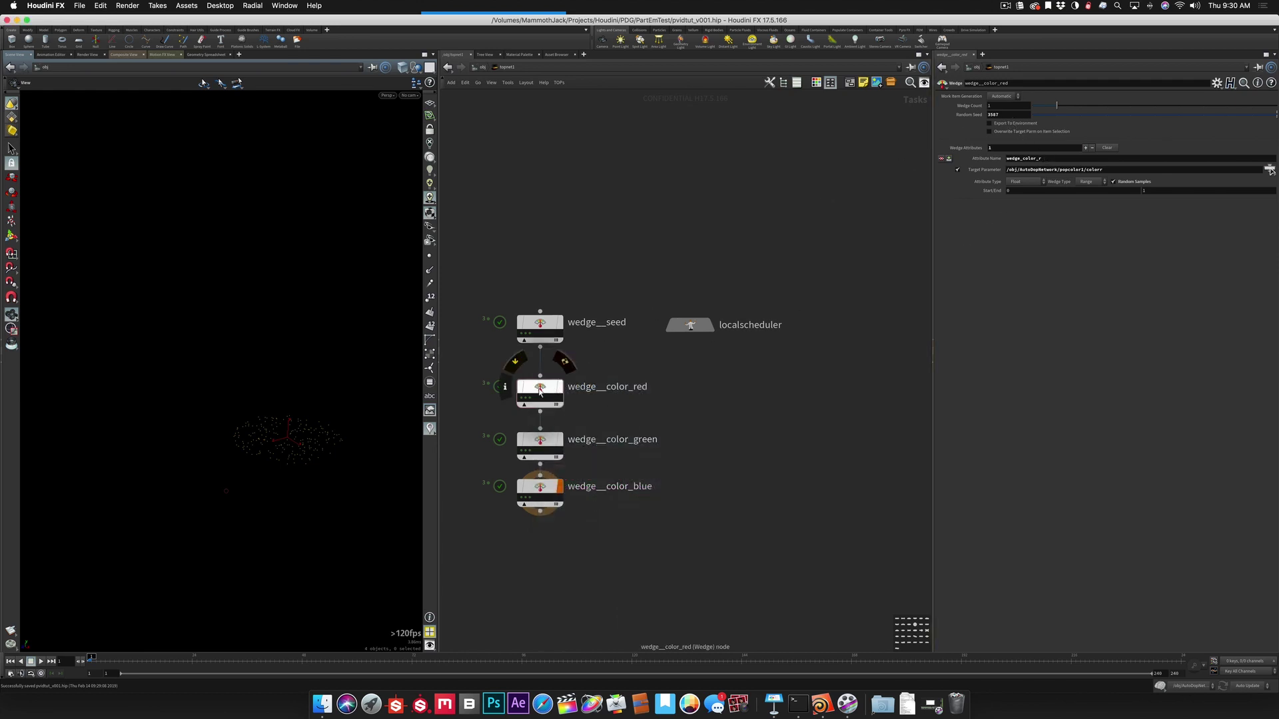
Step: Set the Random Seed to 1 on wedge__color_red, 5 on wedge__color_green and 9 on wedge__color_blue
click(999, 115)
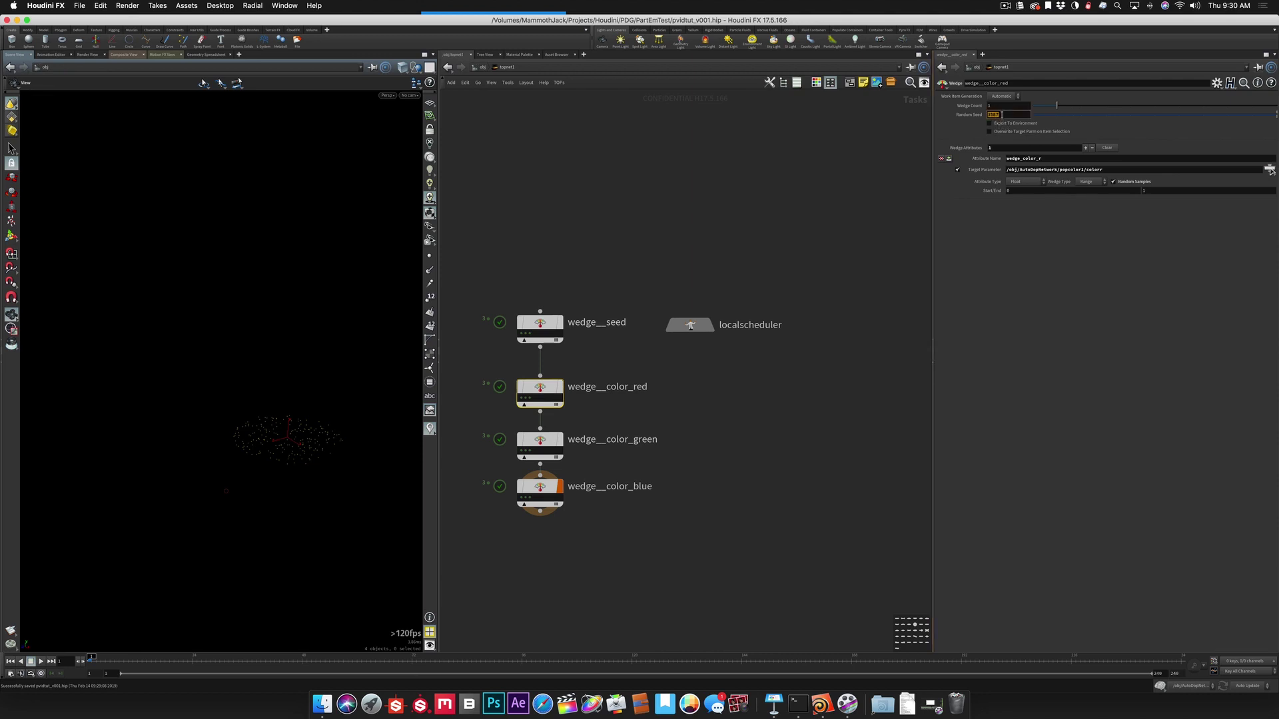
text(1)
click(540, 443)
click(1009, 115)
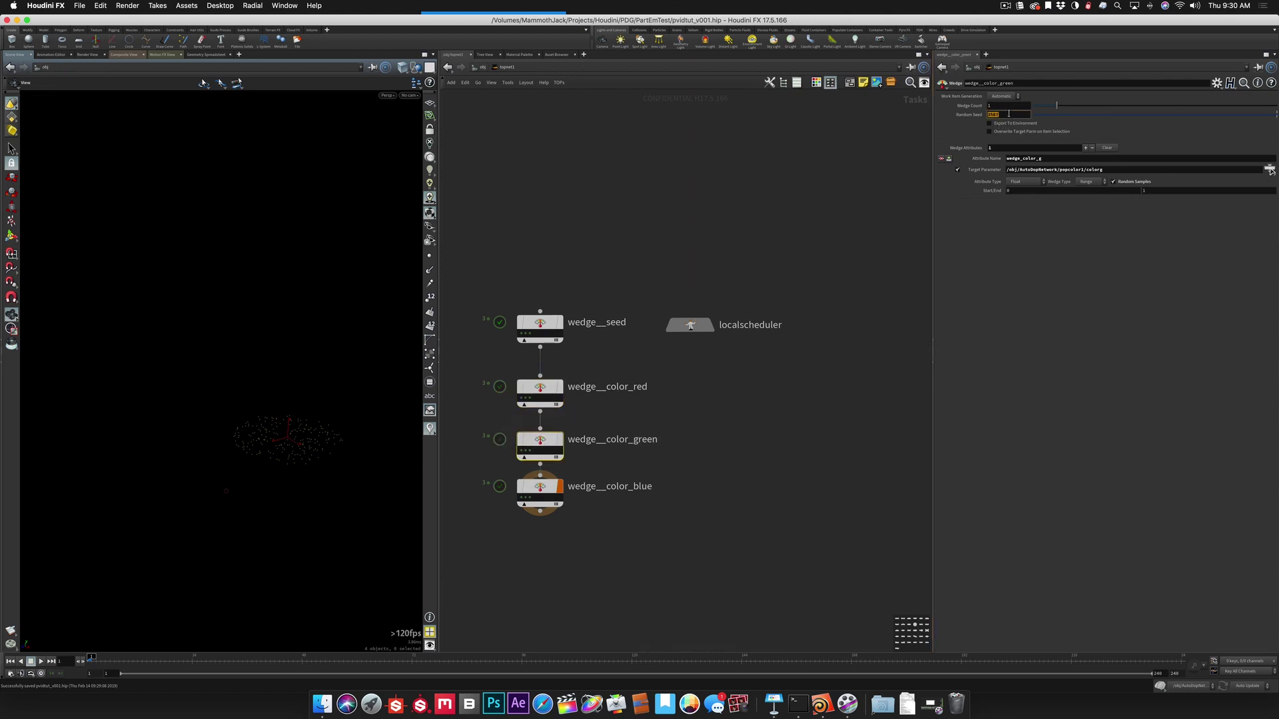
text(5)
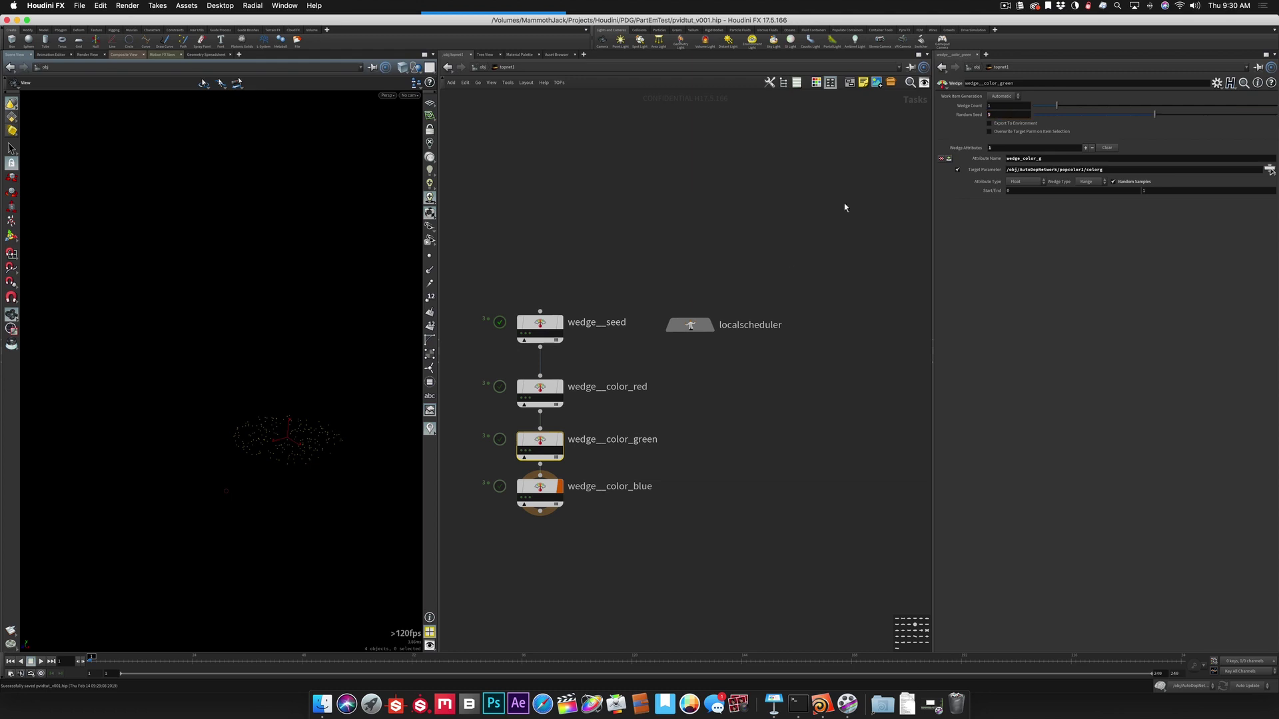
click(539, 489)
click(1008, 115)
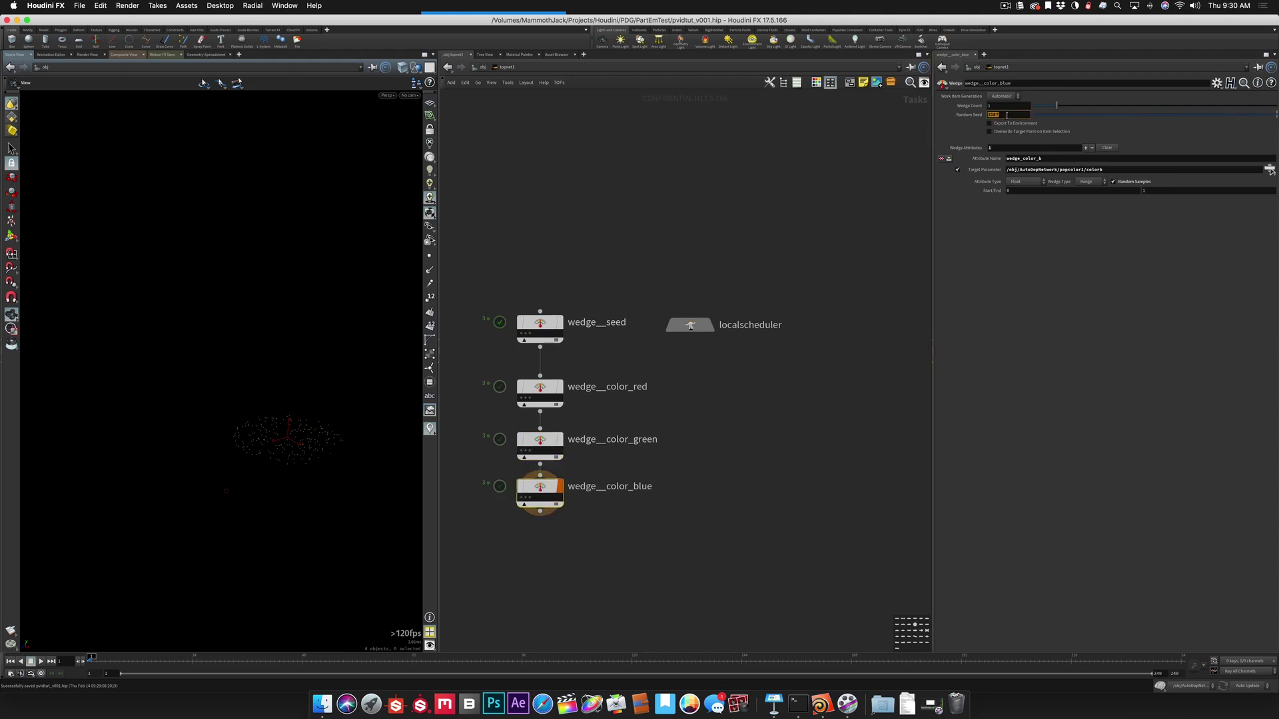
text(9)
Step: Dirty all of the network's work items and cook wedge__color_blue again
right_click(542, 486)
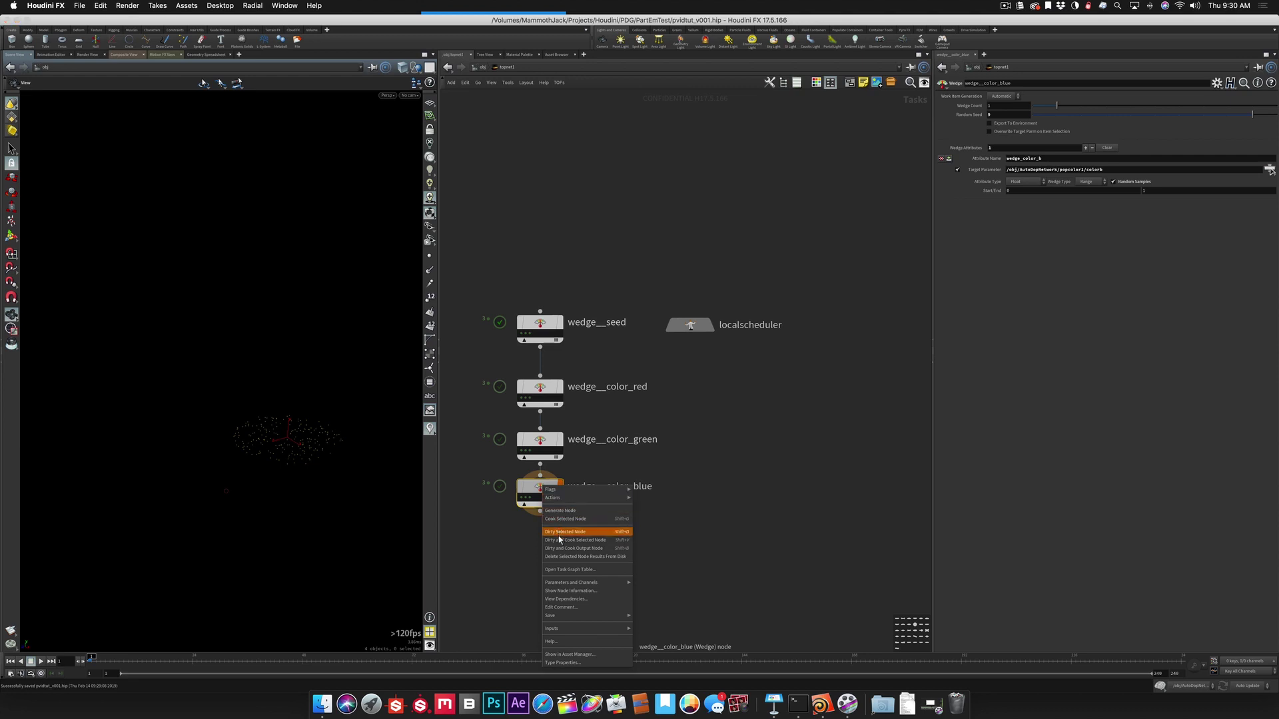
click(559, 533)
click(558, 83)
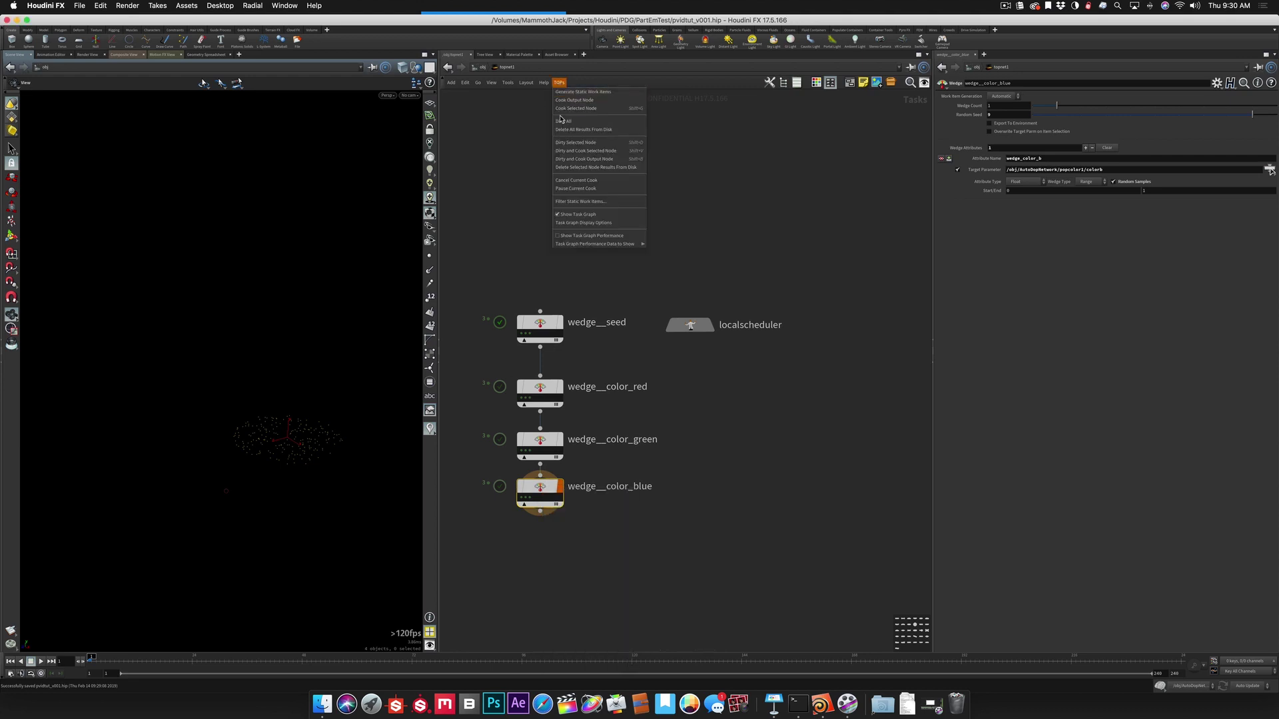
click(561, 122)
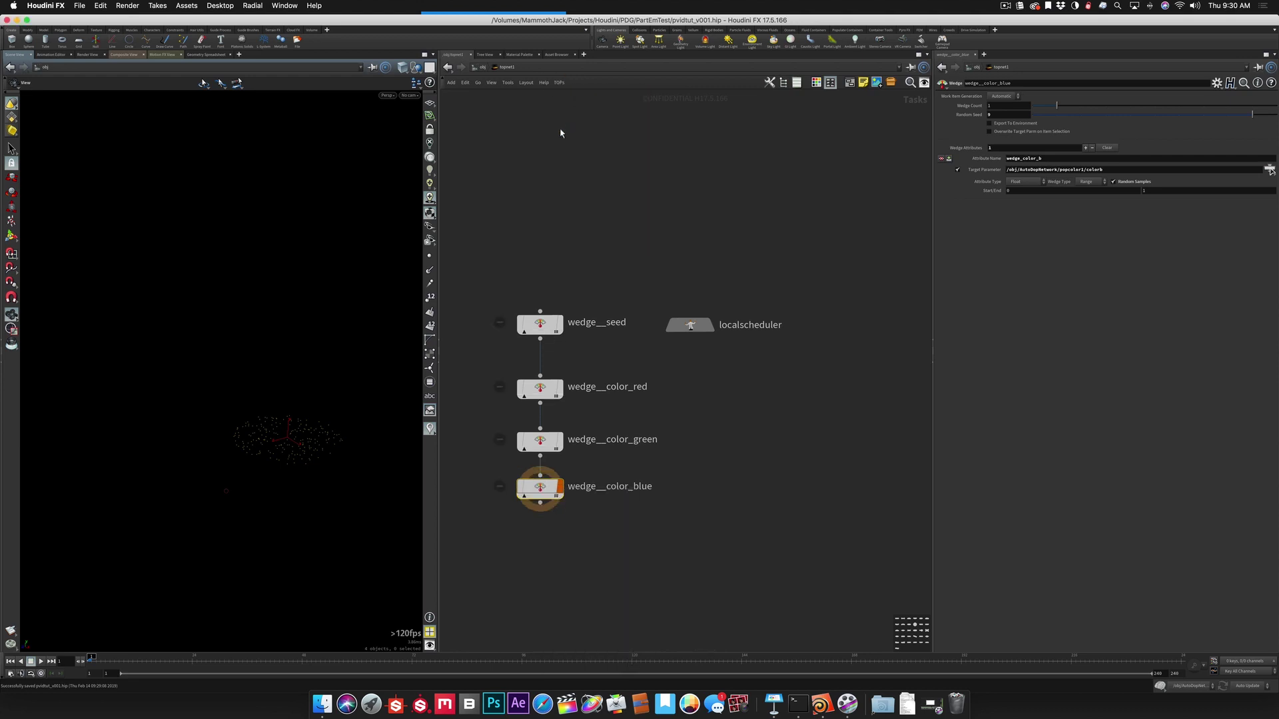
right_click(540, 491)
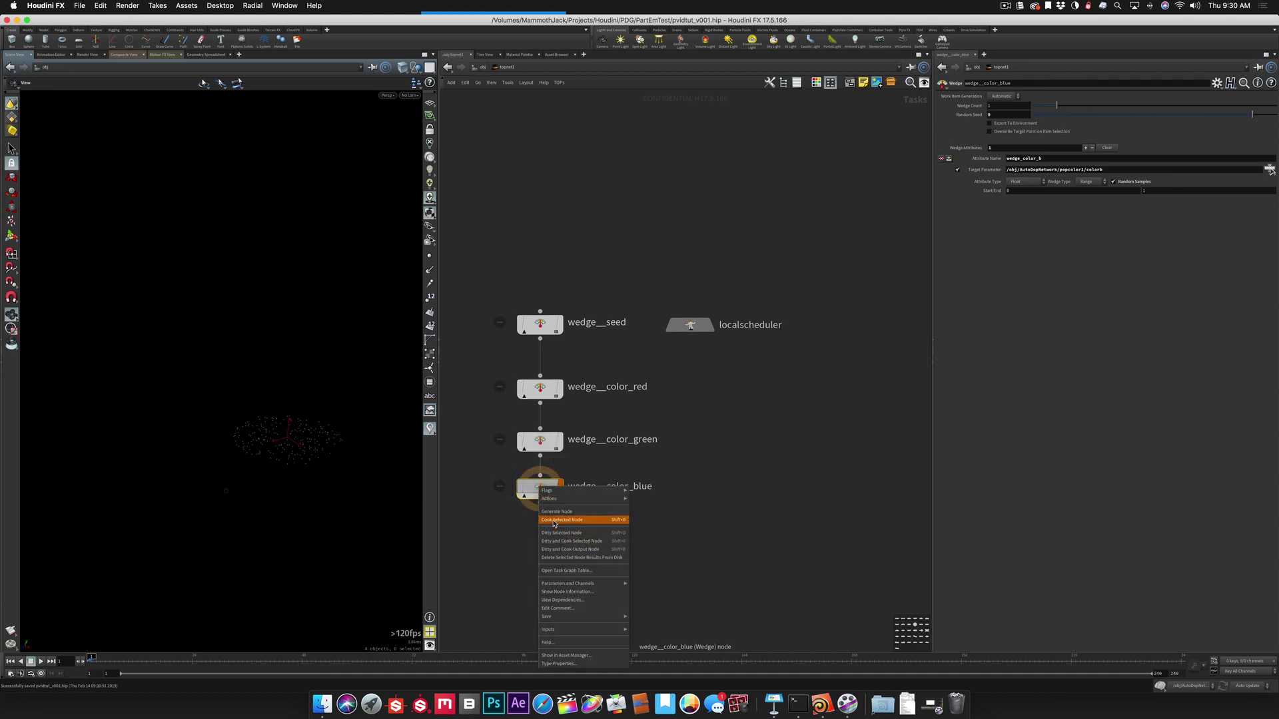
click(554, 520)
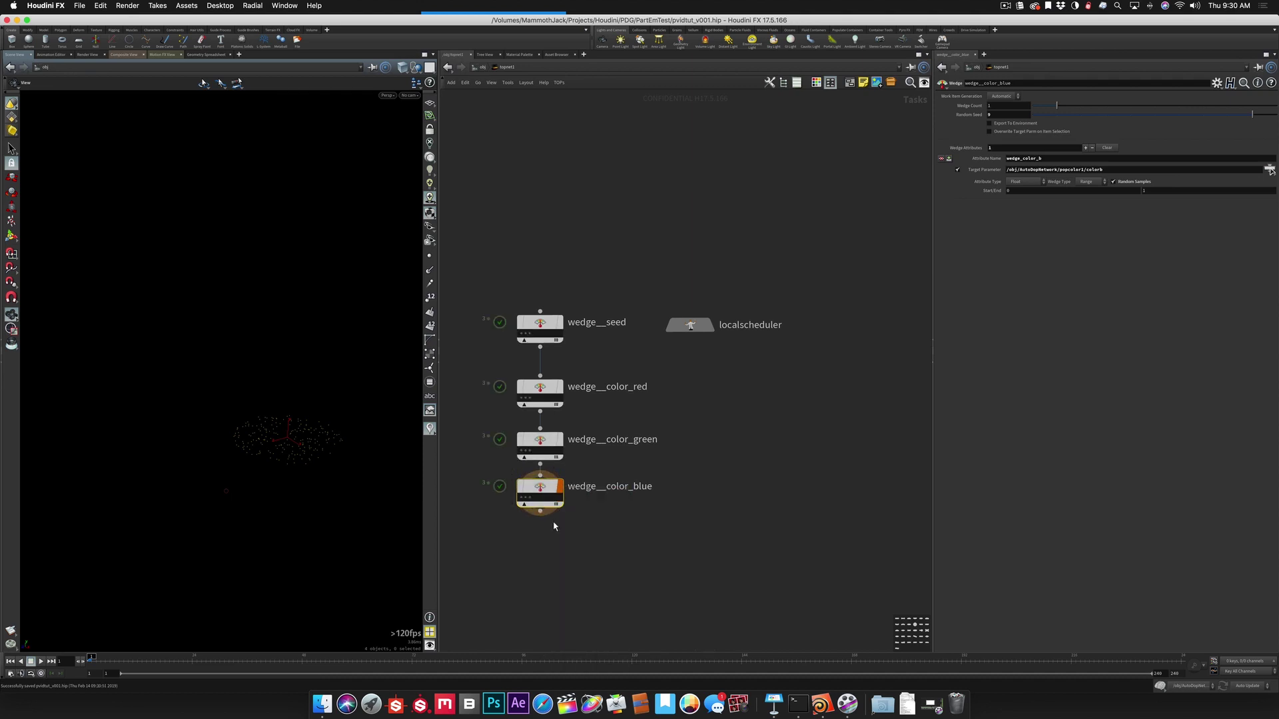
Step: Compare the seed and color values across wedge__color_blue's three work items and trace their links to the upstream nodes
click(522, 499)
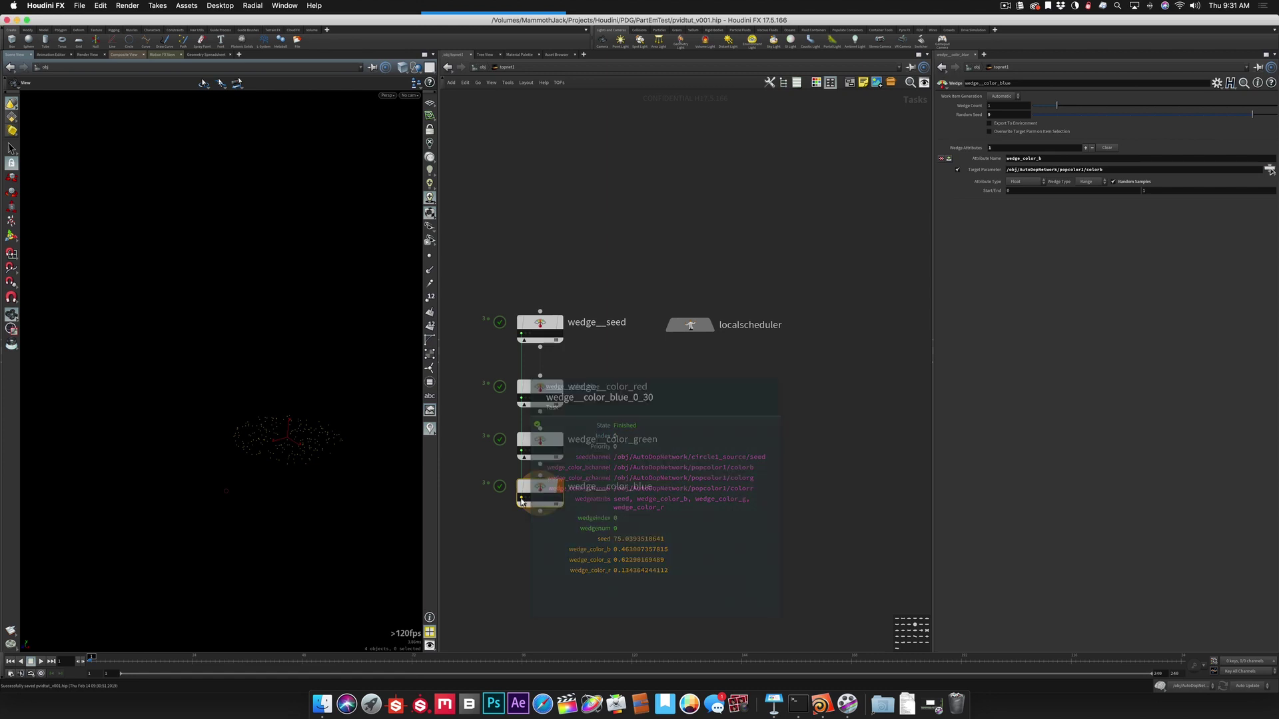
click(527, 499)
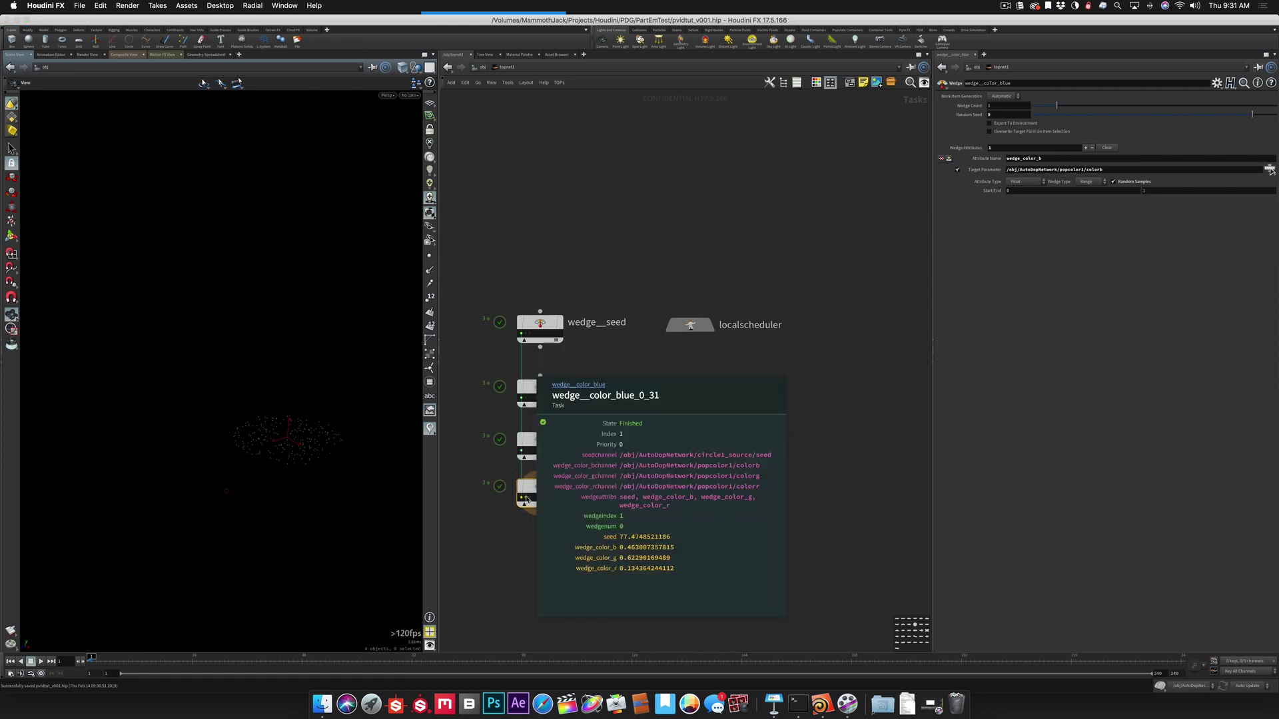
click(531, 499)
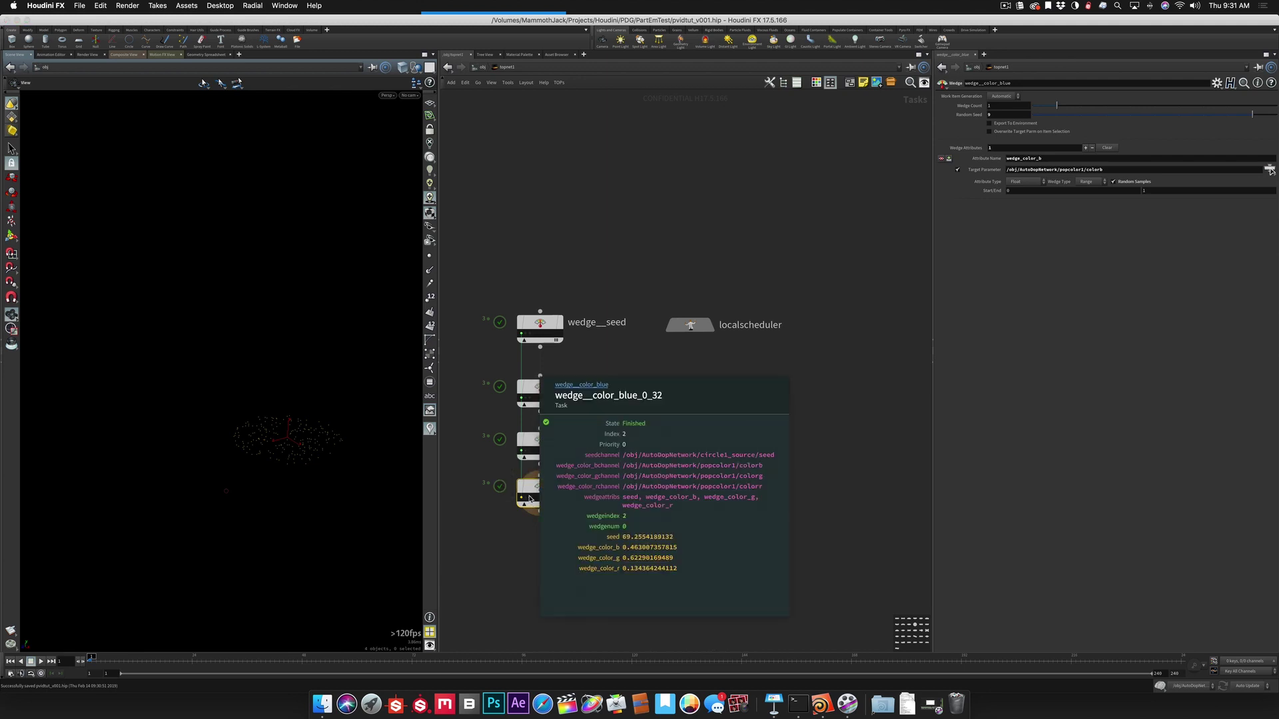
click(531, 498)
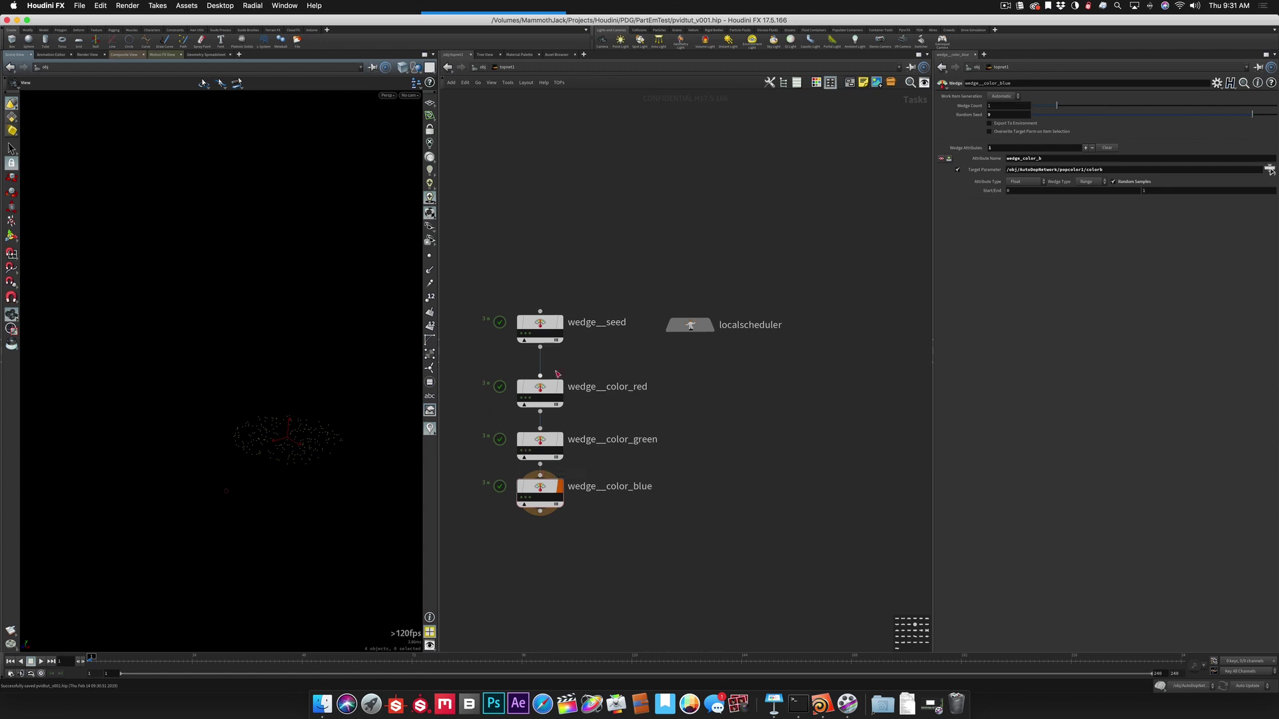
mouse_move(522, 504)
click(530, 397)
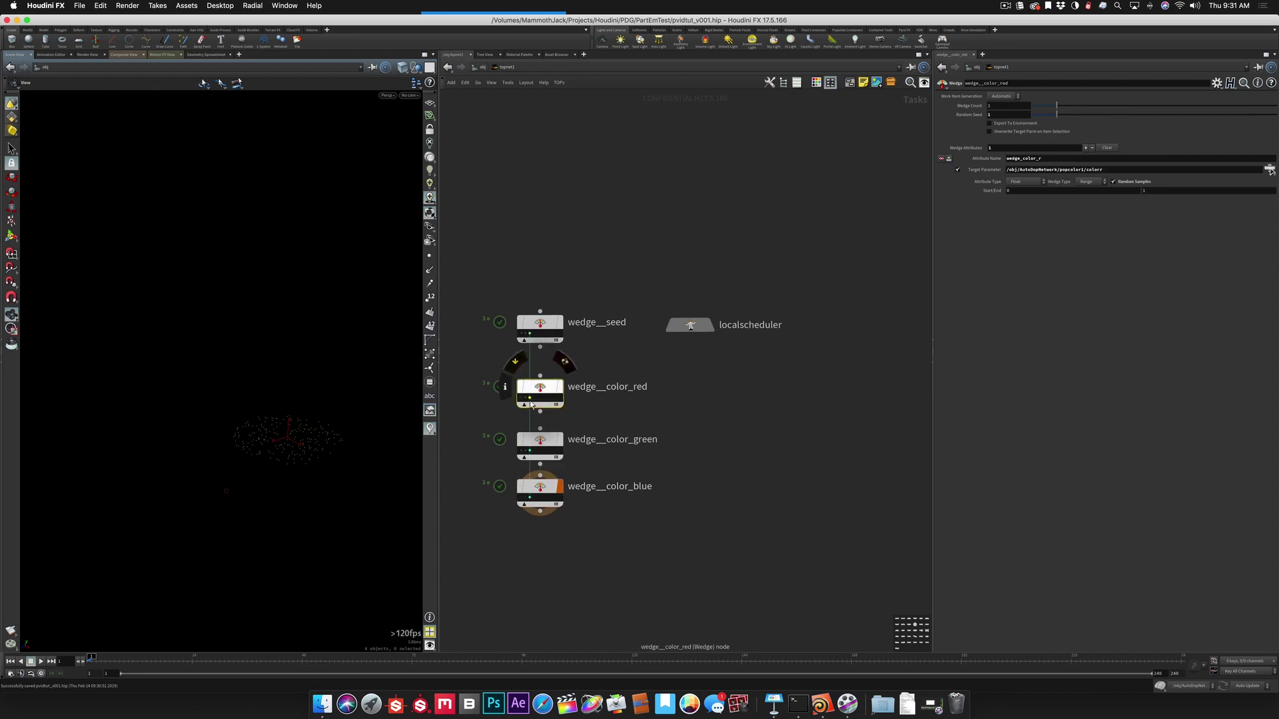
click(526, 499)
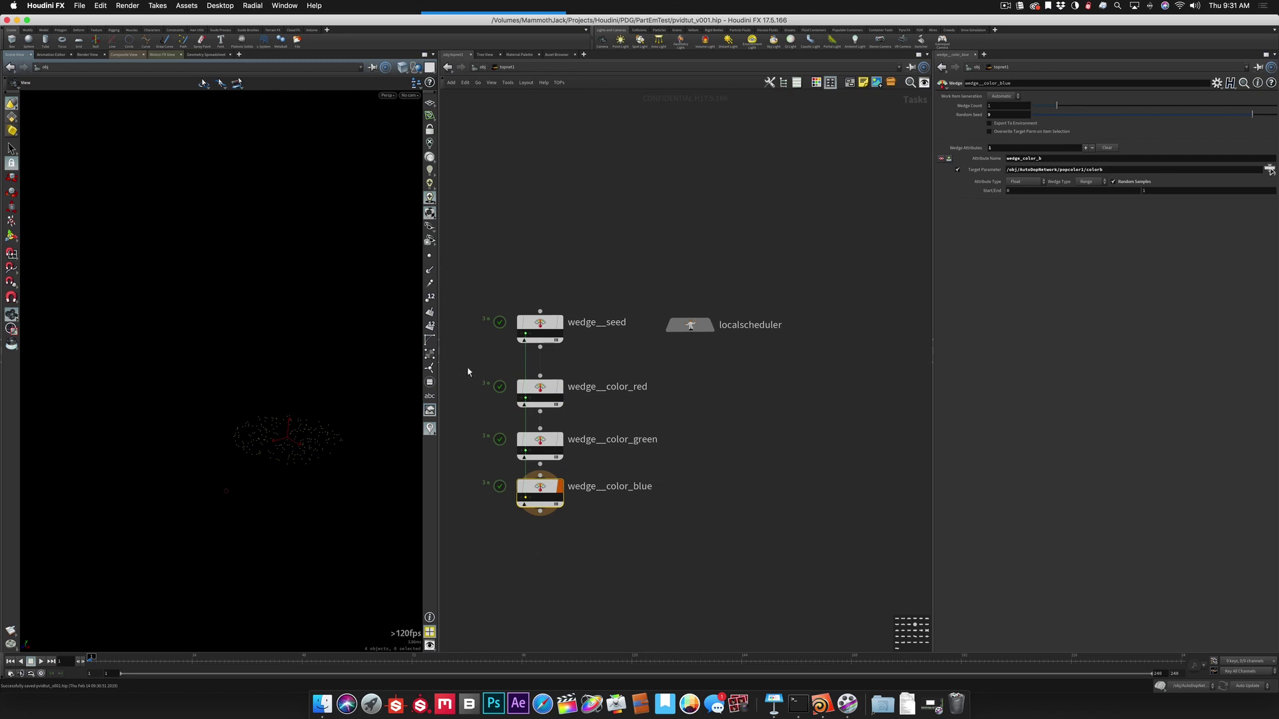
Step: Delete the red, green and blue color wedge nodes and rename the remaining wedge__seed node to wedge__seed_color
drag(460, 365, 669, 603)
key(Delete)
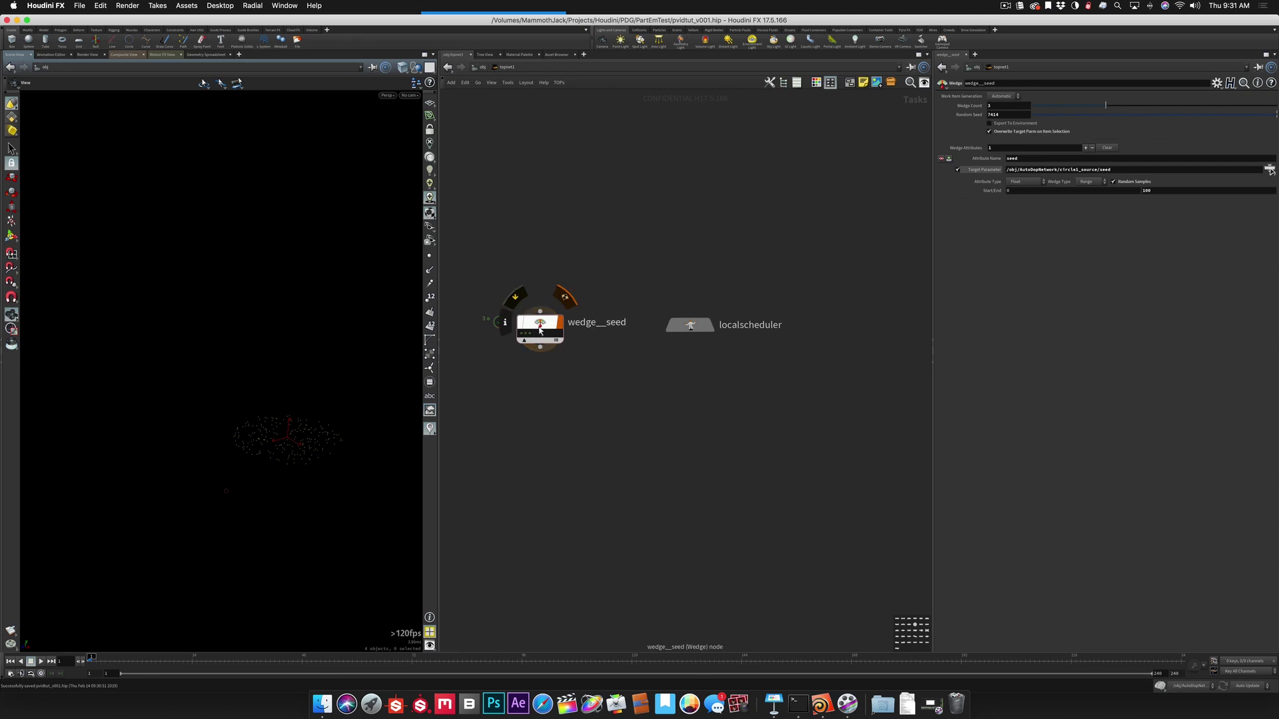
mouse_move(538, 326)
double_click(625, 323)
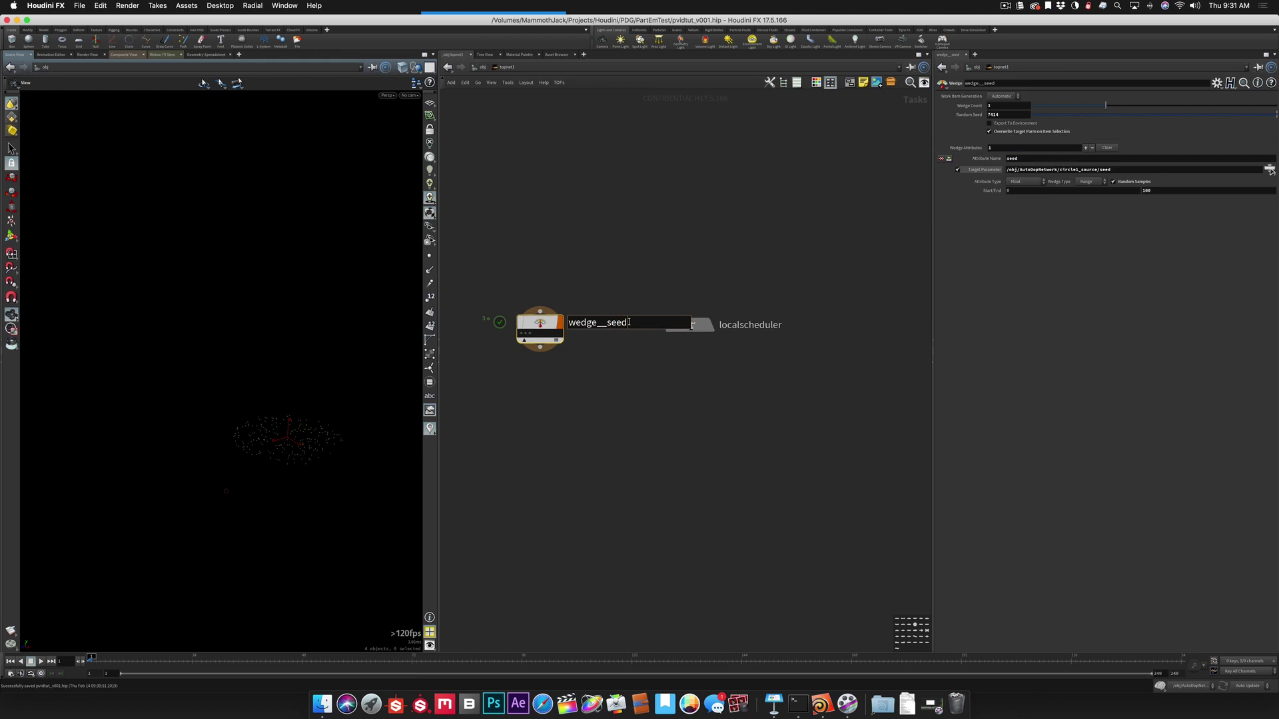
text(_color)
key(Return)
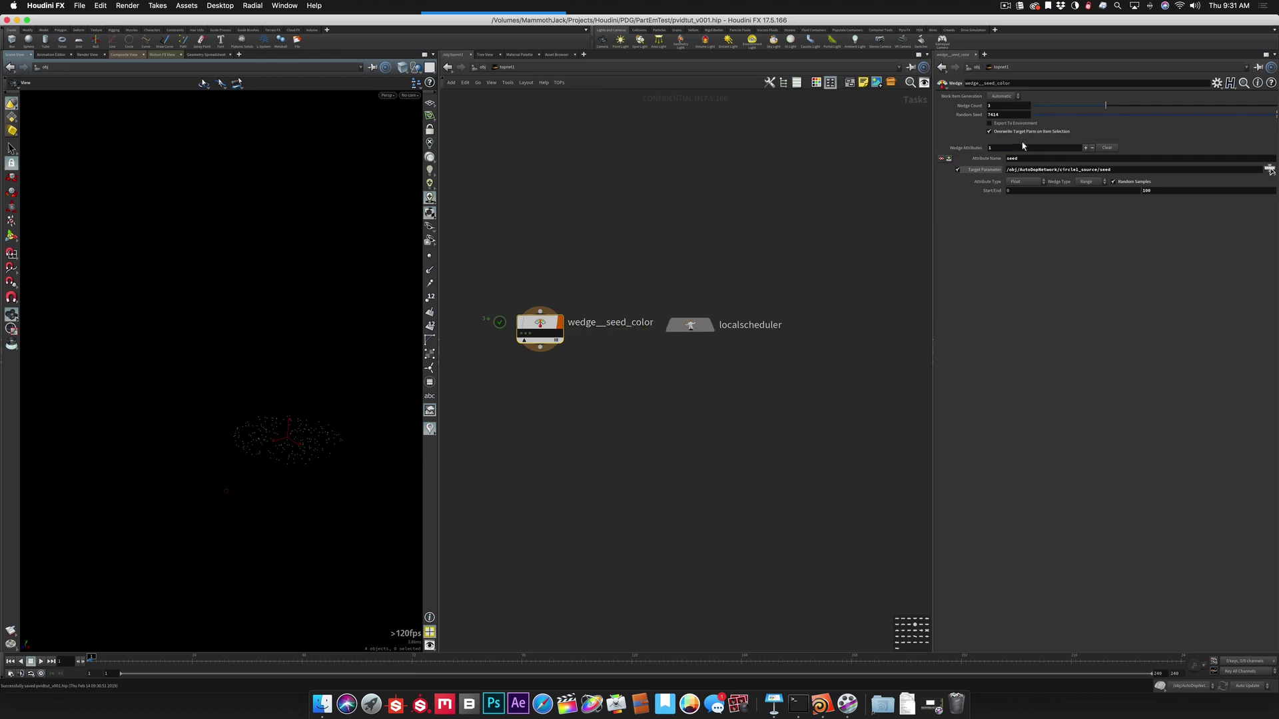
Step: Set the number of Wedge Attributes on wedge__seed_color to 4
click(1005, 146)
text(4)
key(Return)
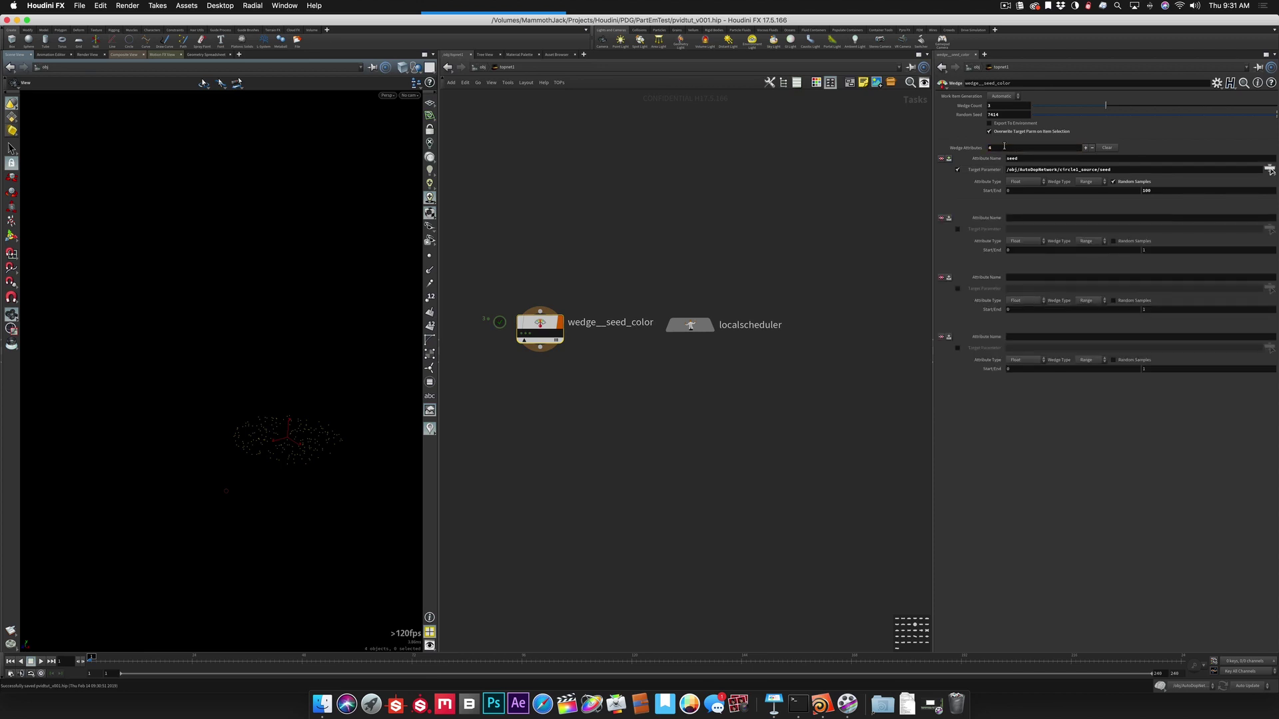
Step: Name the second wedge attribute of wedge__seed_color wedge_color_red
click(1012, 220)
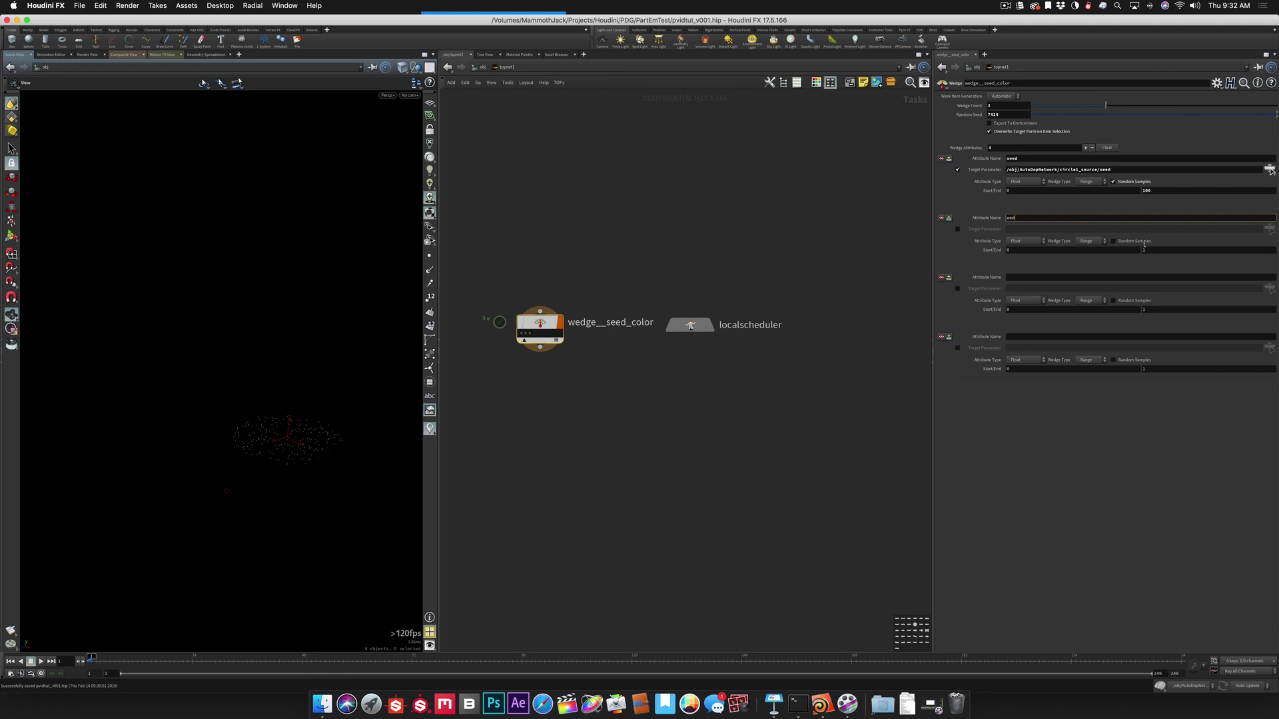
text(/obj/topnet1/wedge__color)
key(Return)
text(we)
key(BackSpace)
key(BackSpace)
key(BackSpace)
key(BackSpace)
key(BackSpace)
key(BackSpace)
key(Return)
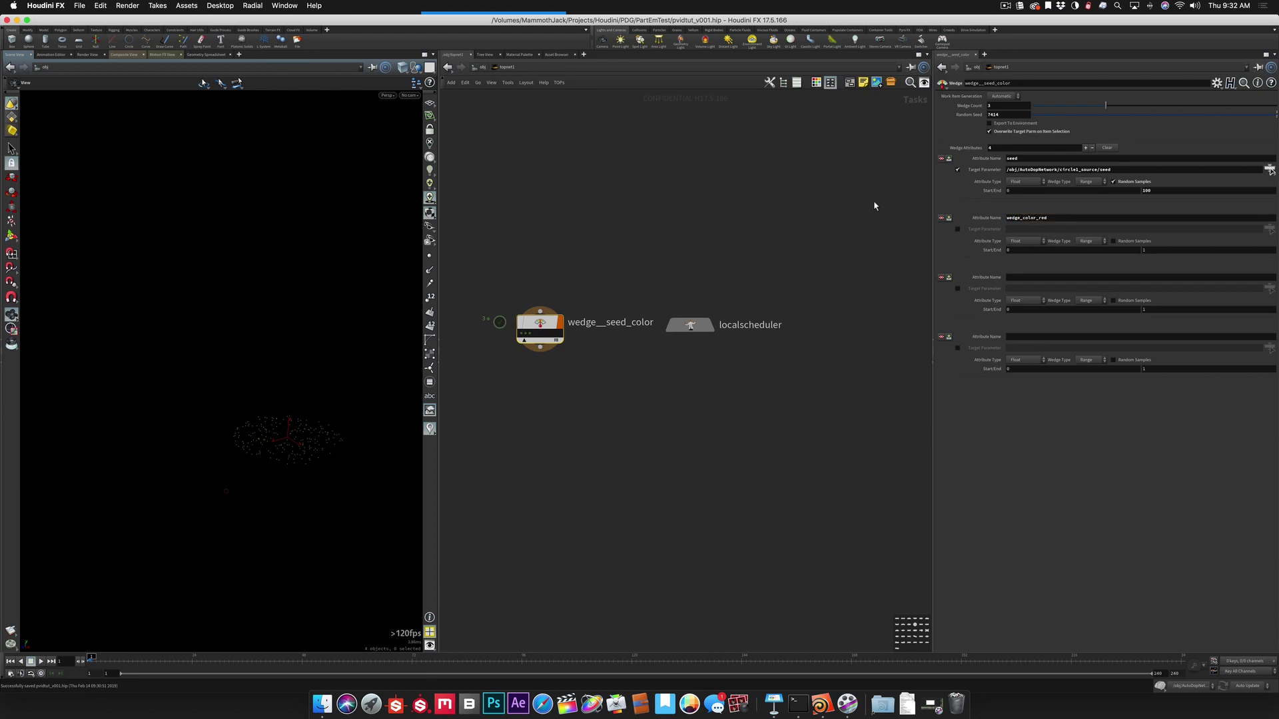
Step: Enable the target parameter of wedge_color_red and point it to /obj/AutoDopNetwork/popcolor1/colorr
click(957, 229)
click(1009, 230)
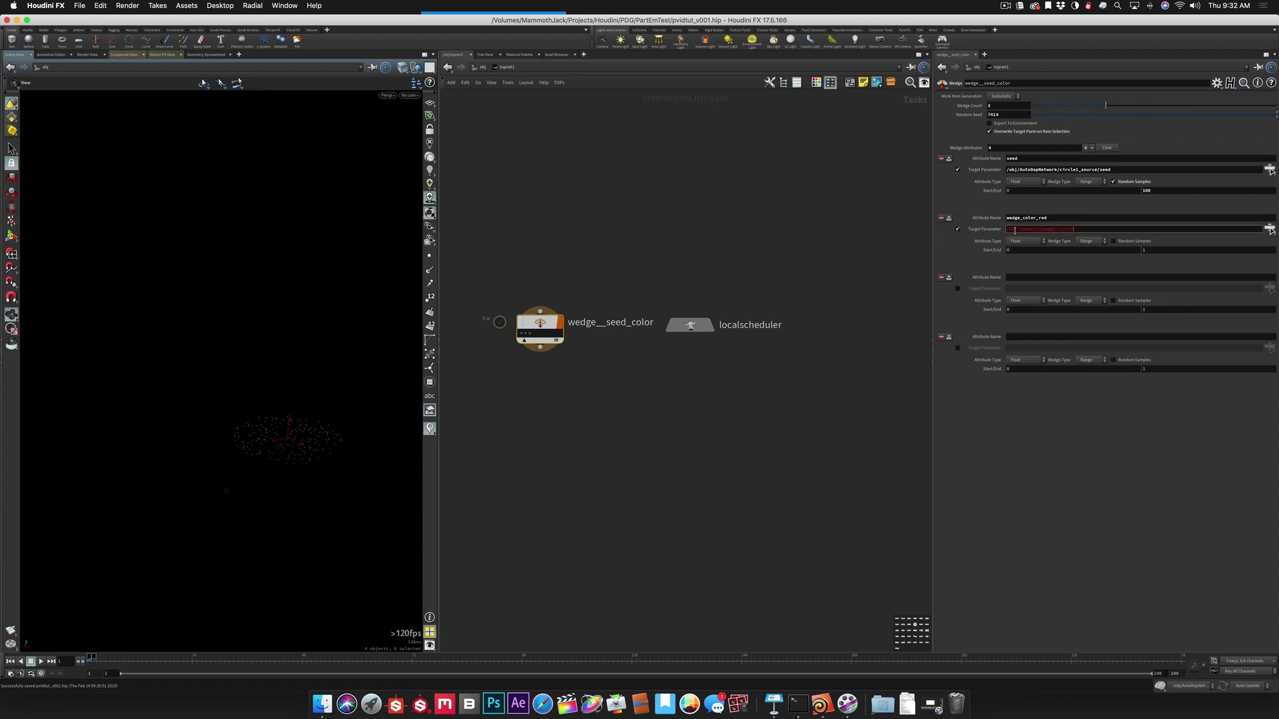
drag(1073, 229, 979, 222)
click(1270, 228)
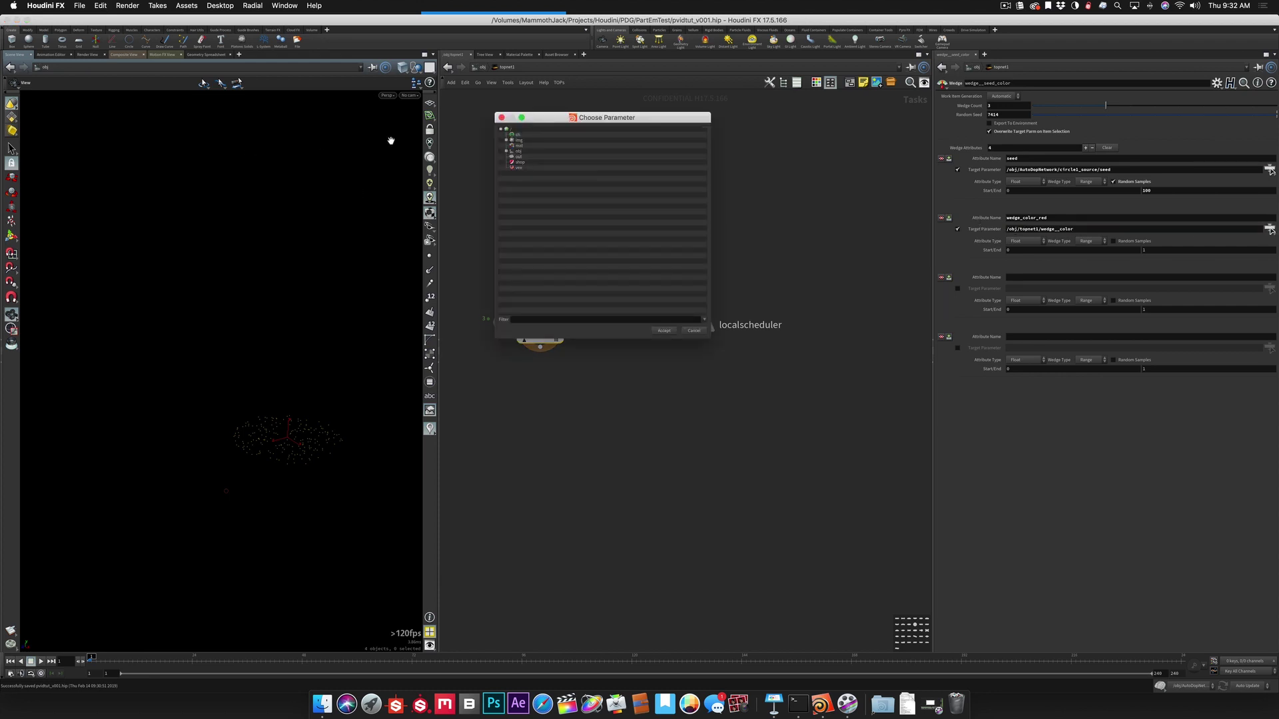
click(506, 152)
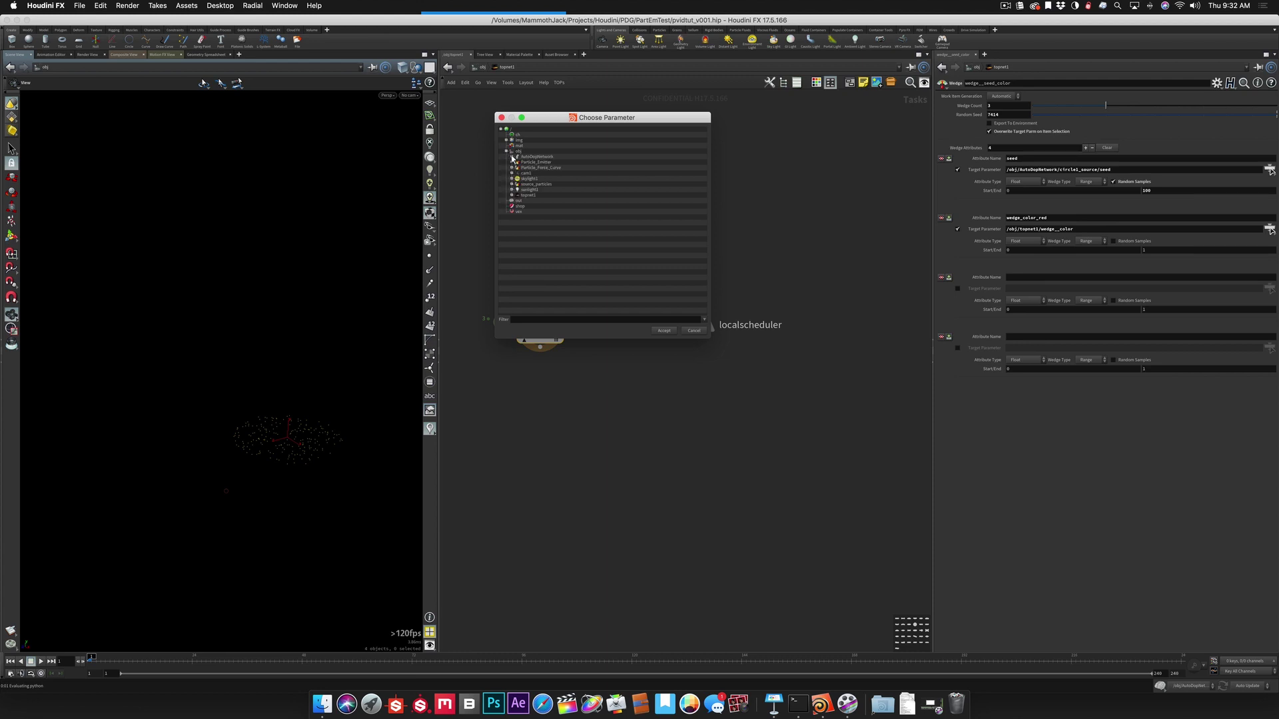
click(512, 156)
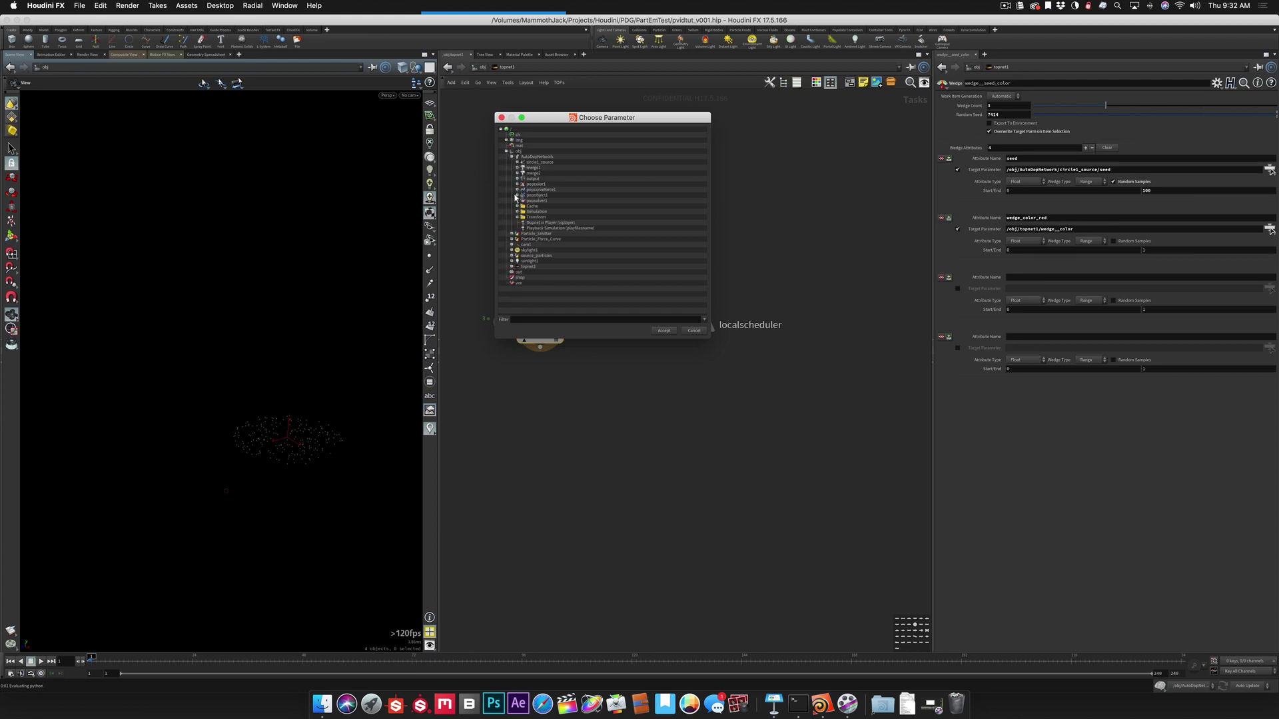
click(517, 185)
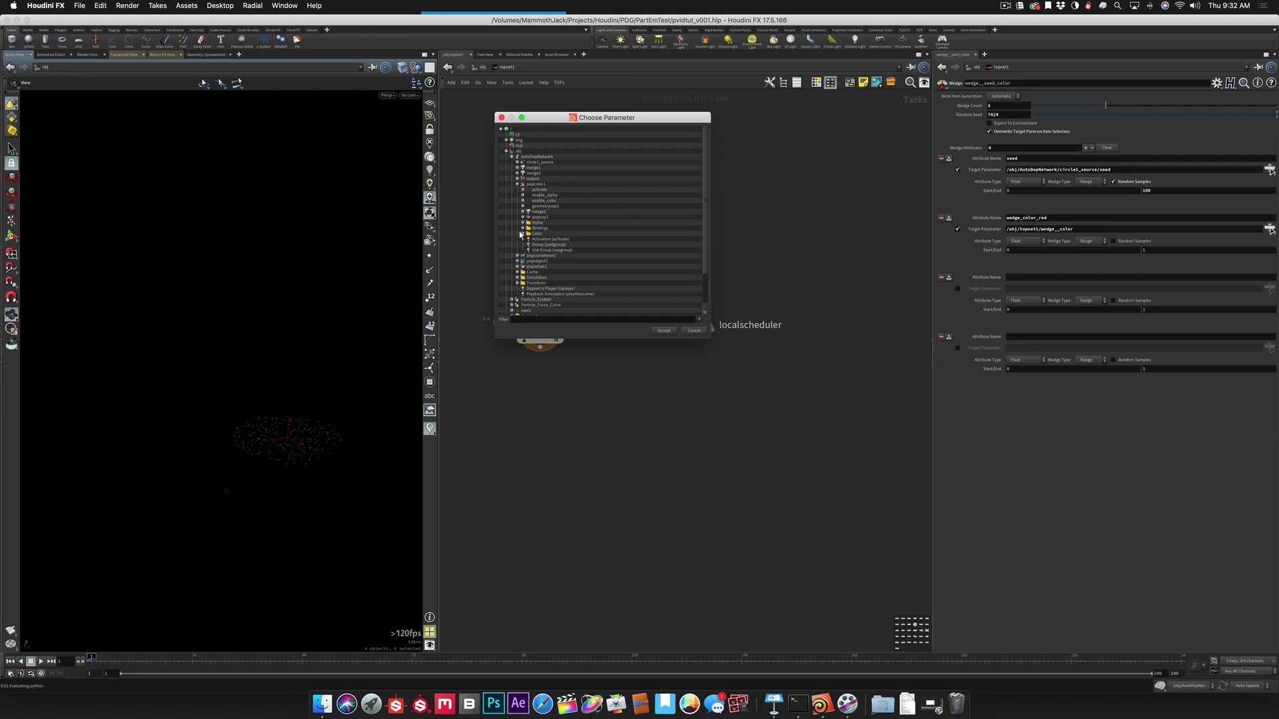
click(522, 234)
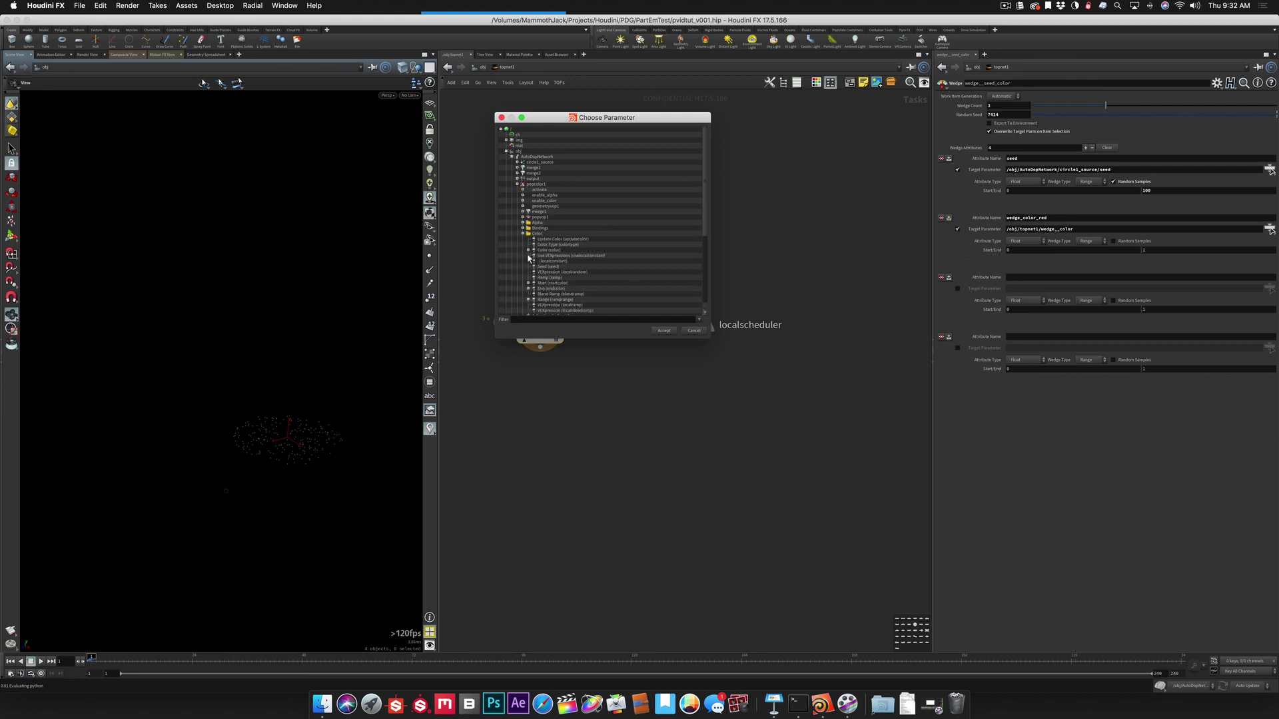
scroll(526, 255, down, 2)
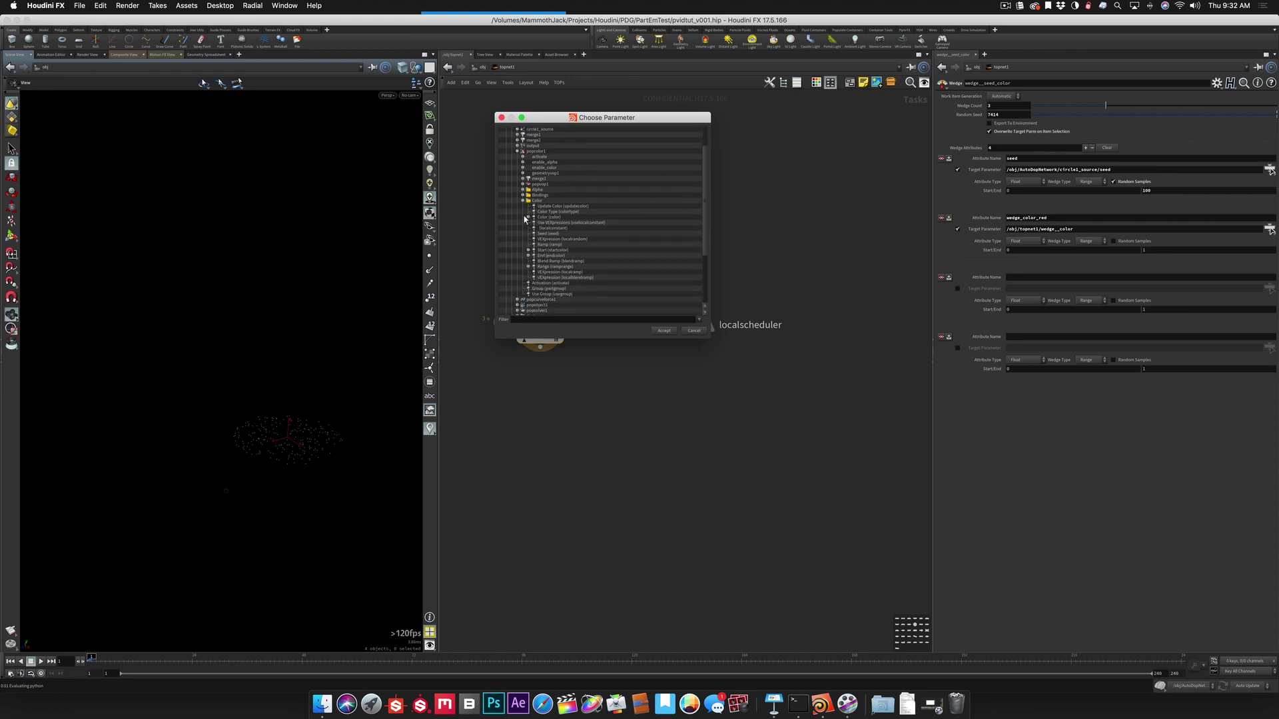
click(527, 217)
click(548, 222)
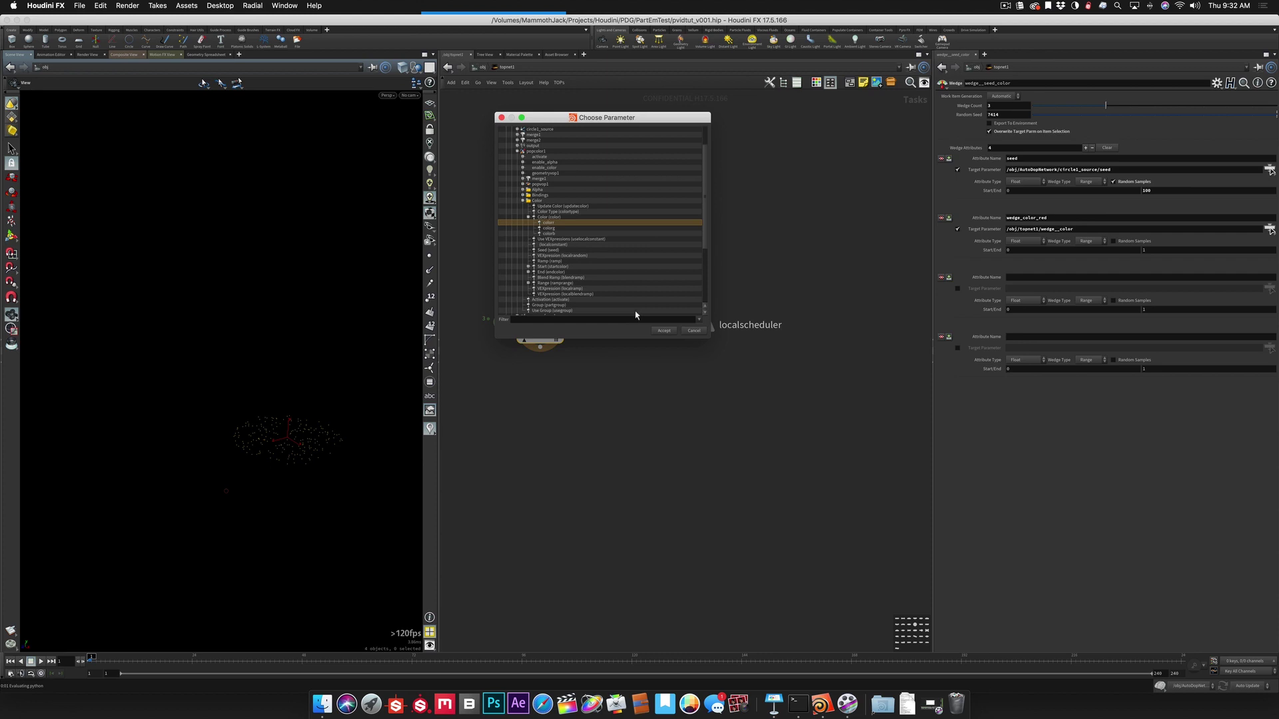
click(664, 330)
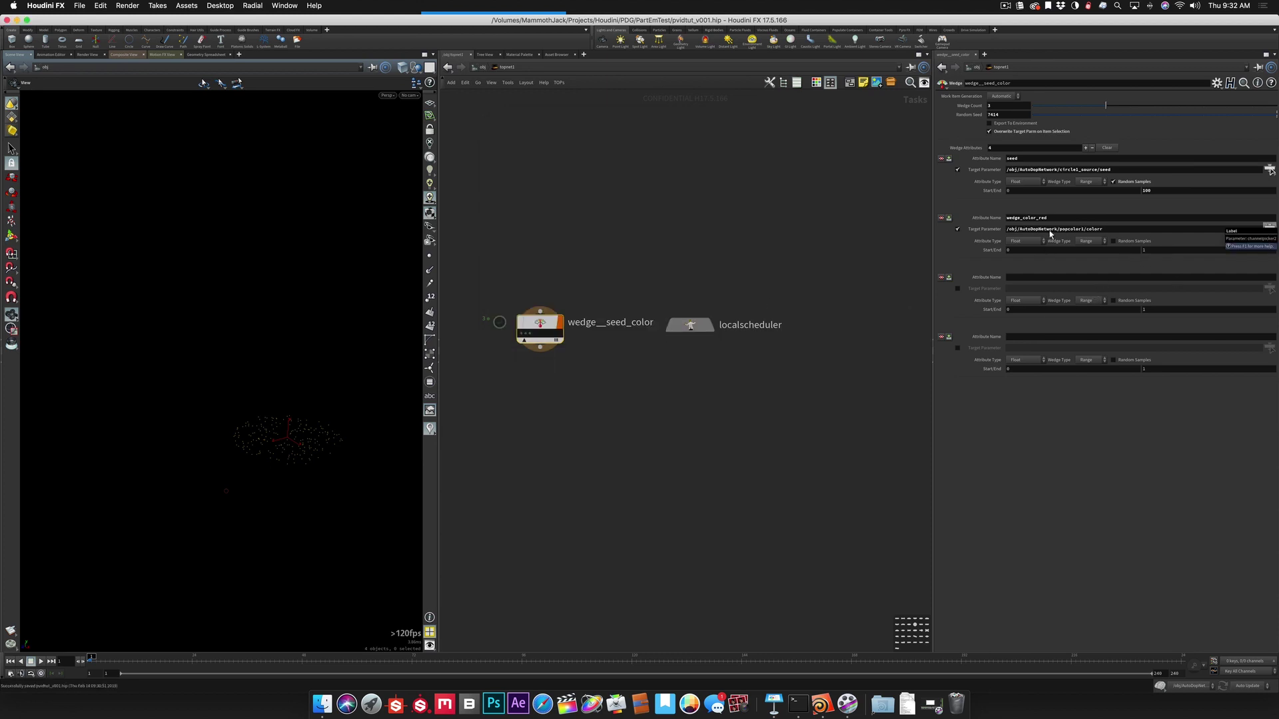
Step: Name the third wedge attribute wedge_color_green and the fourth wedge_color_blue, reusing the red attribute's name as the base
double_click(1049, 217)
key(super+c)
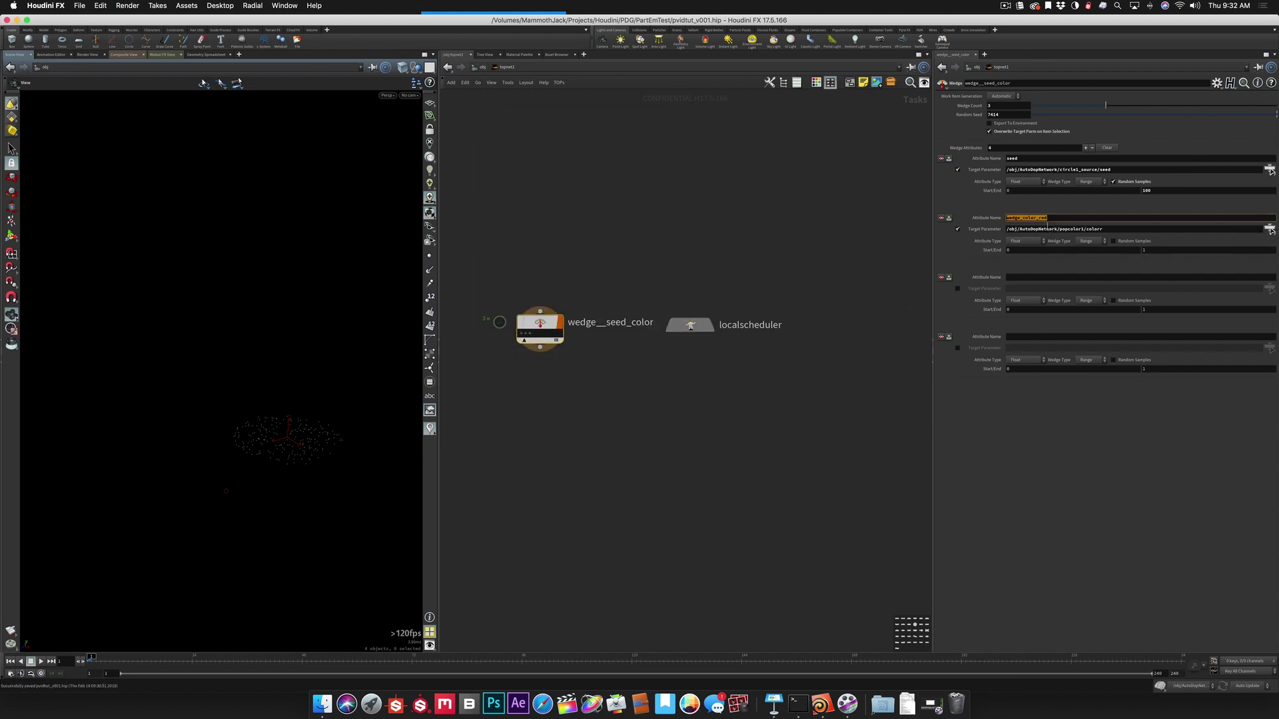
click(1024, 277)
key(super+v)
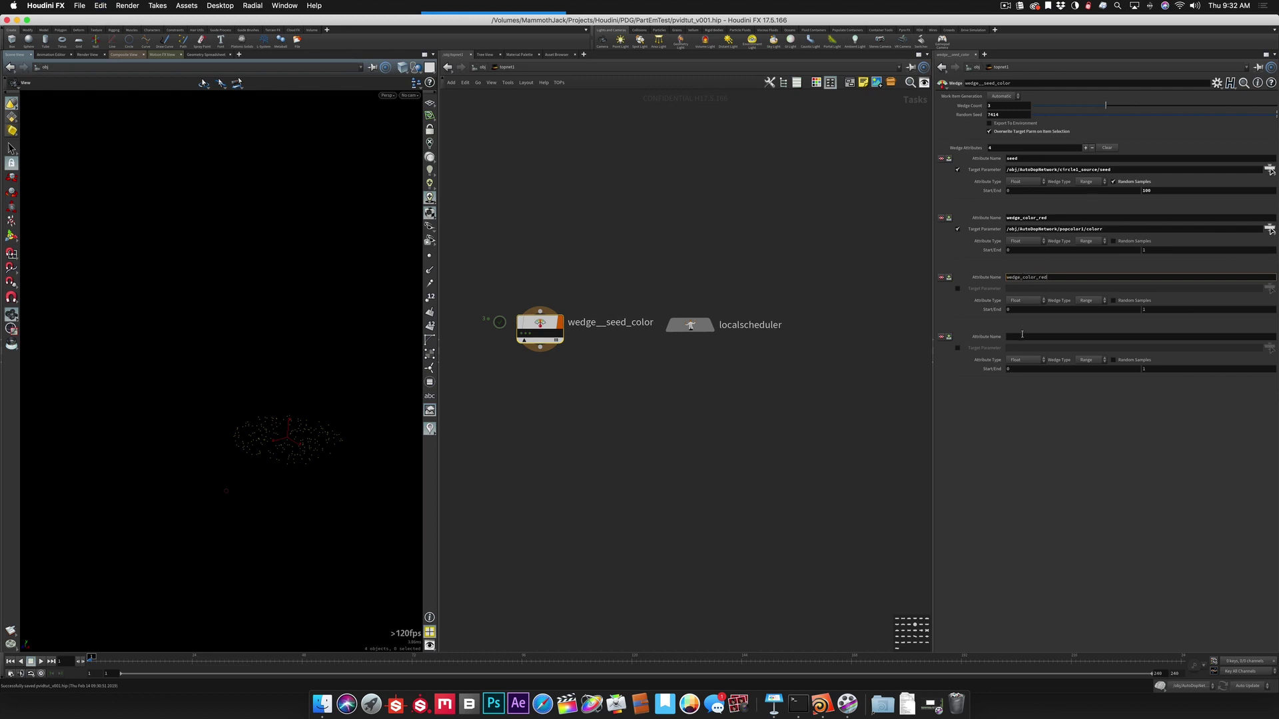
click(1022, 335)
key(super+v)
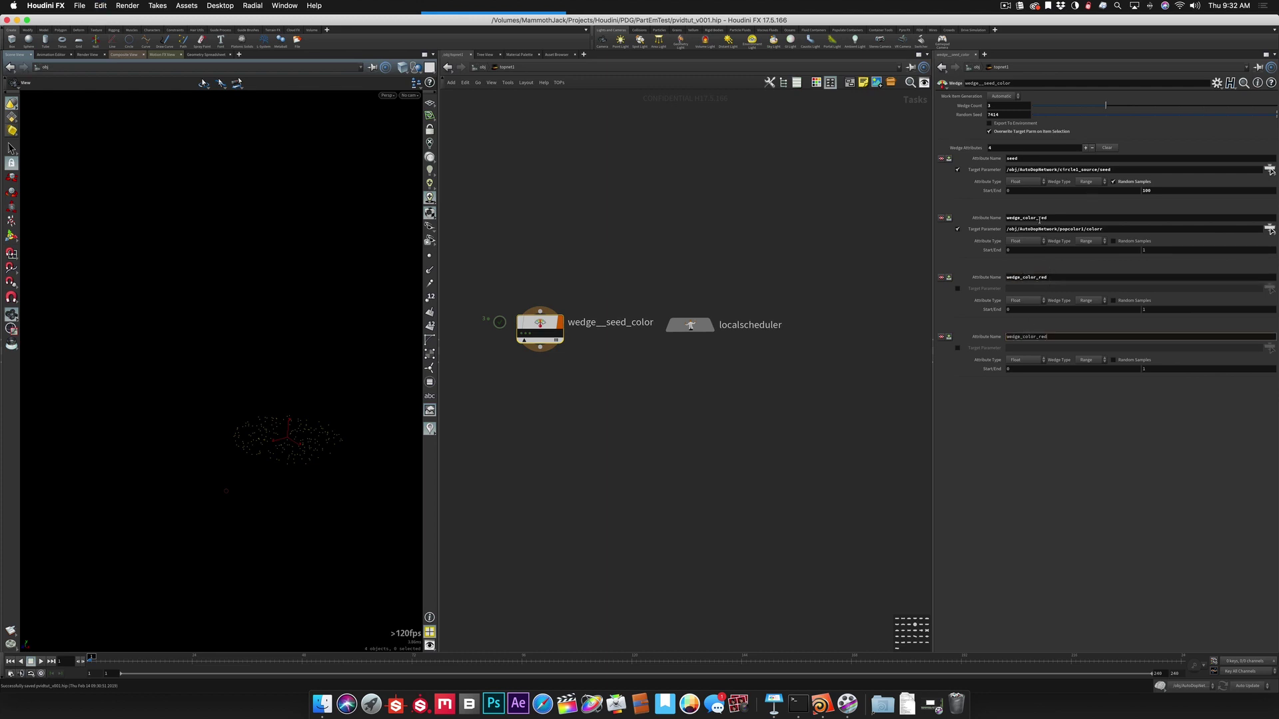
drag(1042, 277, 1053, 279)
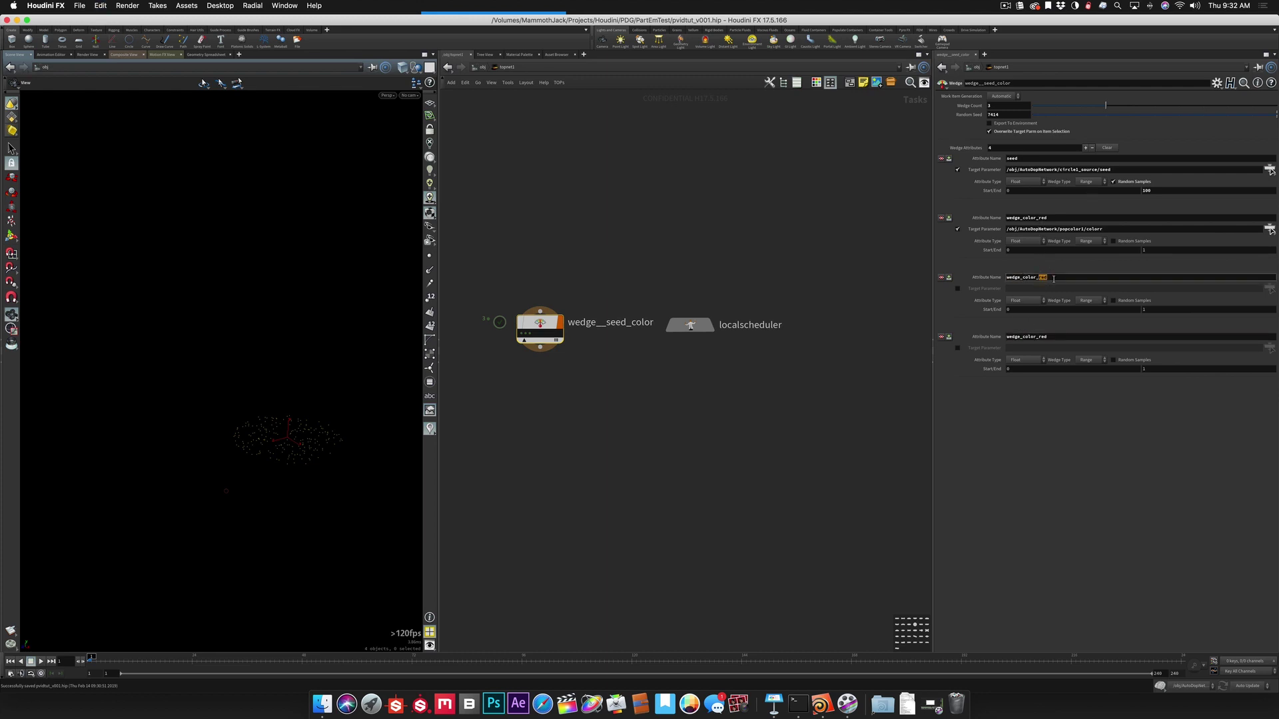
text(green)
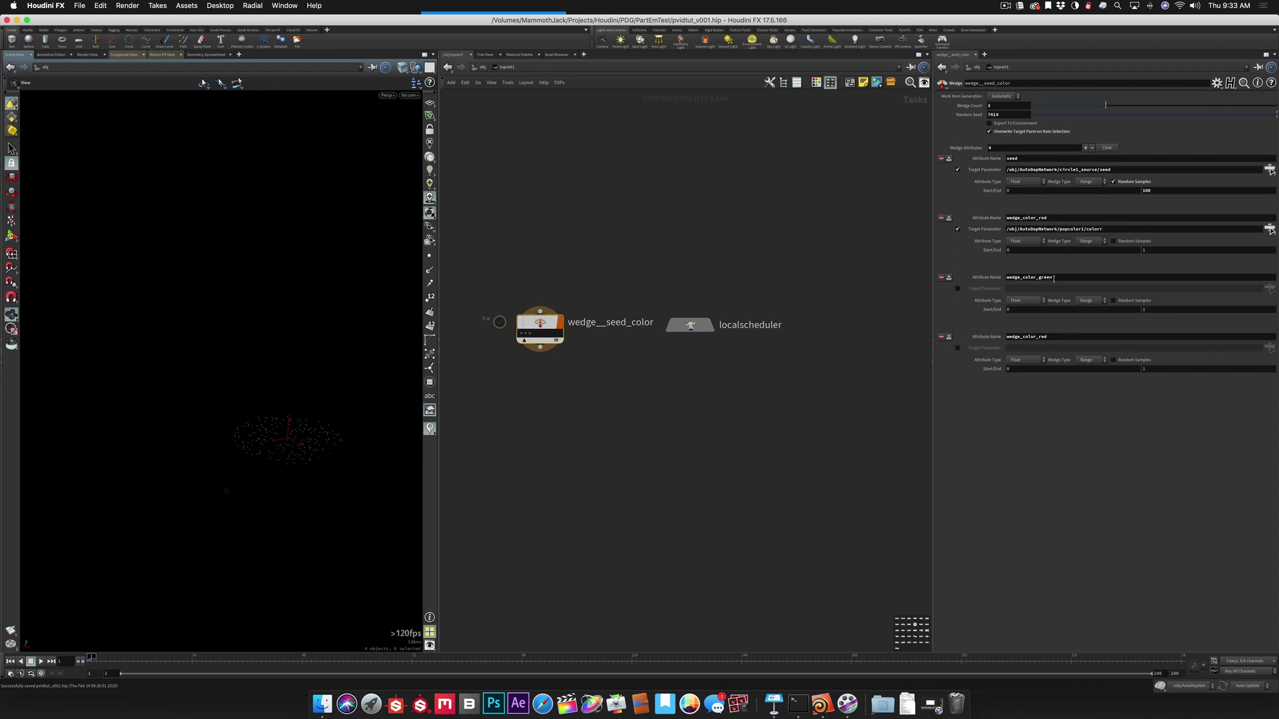
drag(1038, 336, 1058, 338)
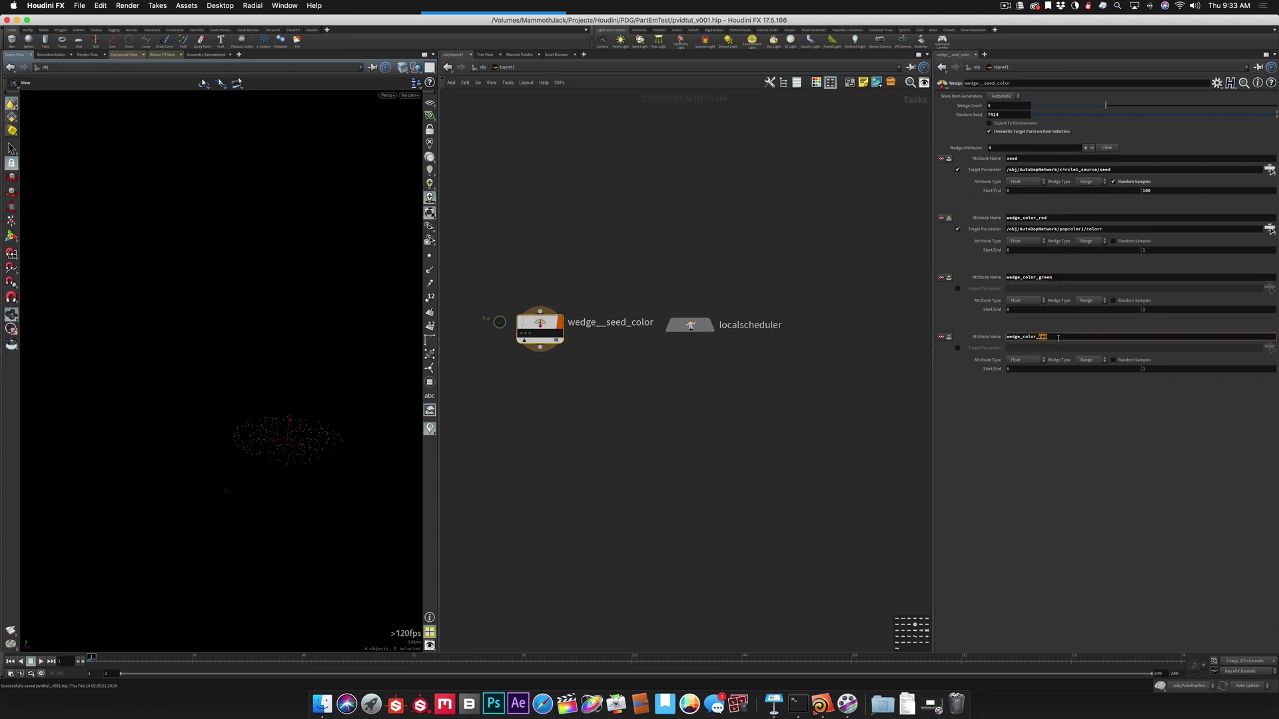
text(blu)
key(Return)
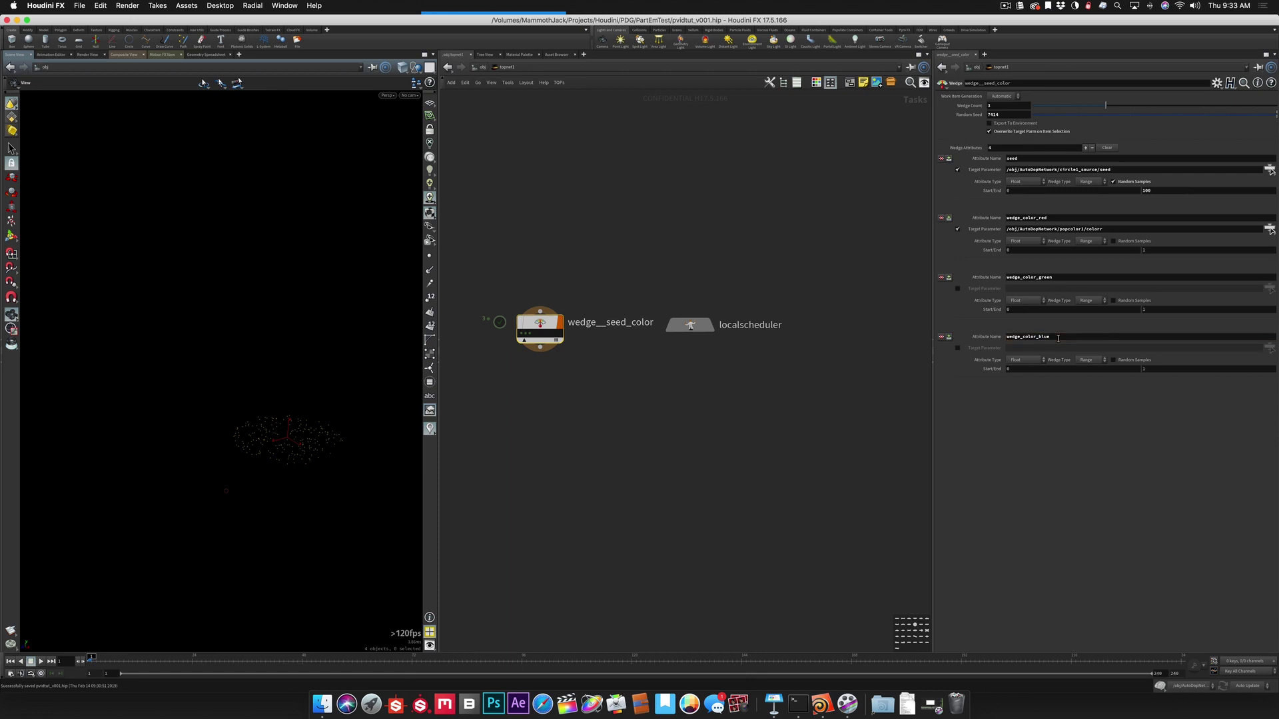
Step: Enable the target parameters of wedge_color_green and wedge_color_blue and copy the red attribute's target path into both
triple_click(1118, 230)
key(super+c)
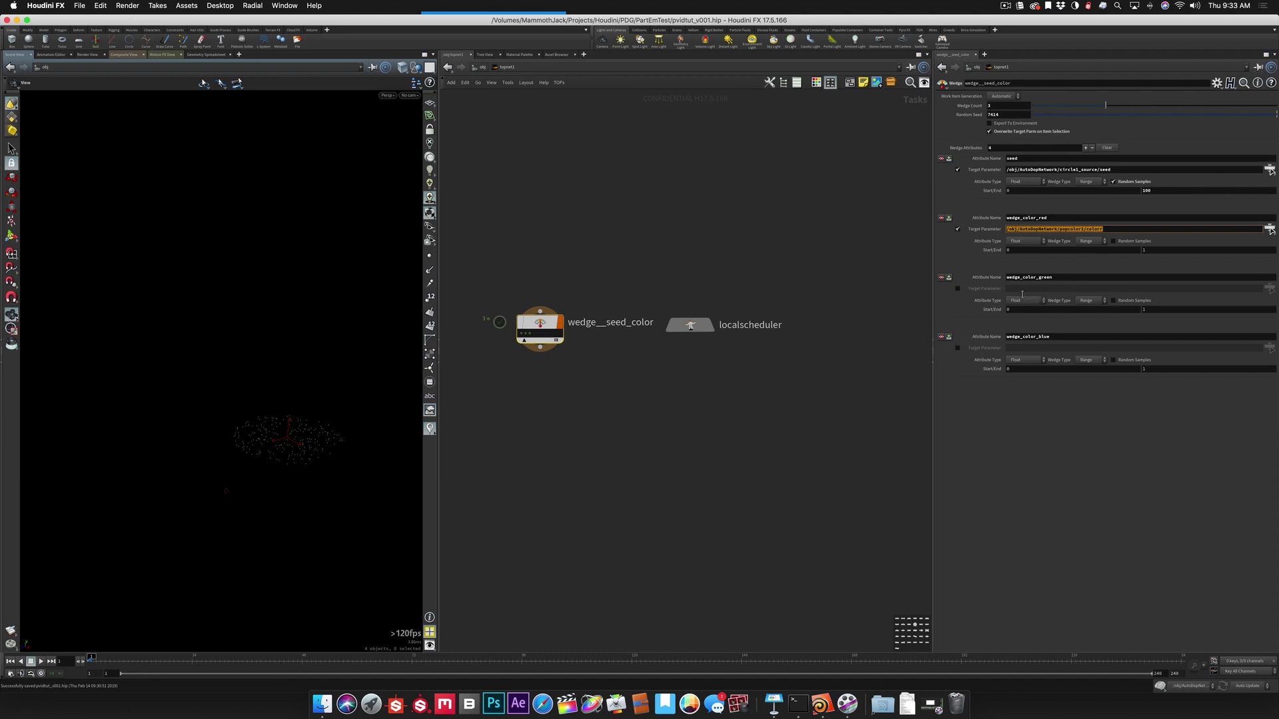
click(957, 288)
click(1009, 288)
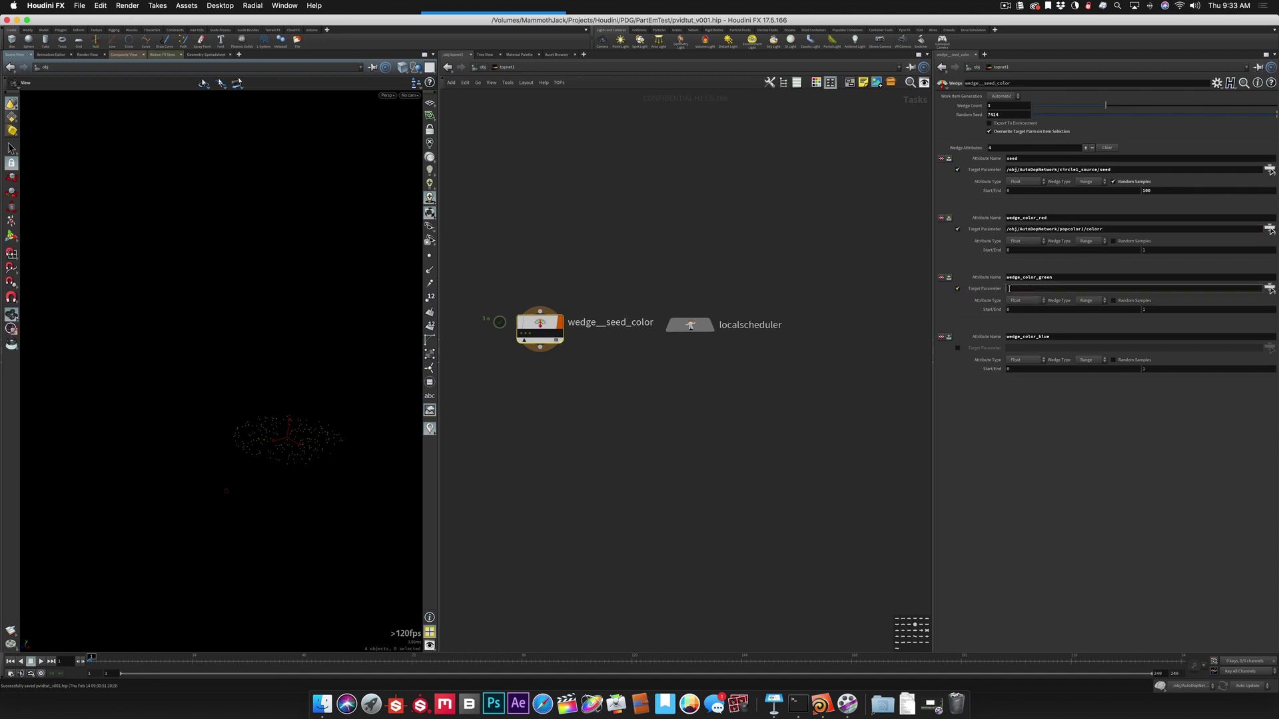
key(super+v)
click(958, 348)
click(1010, 347)
key(super+v)
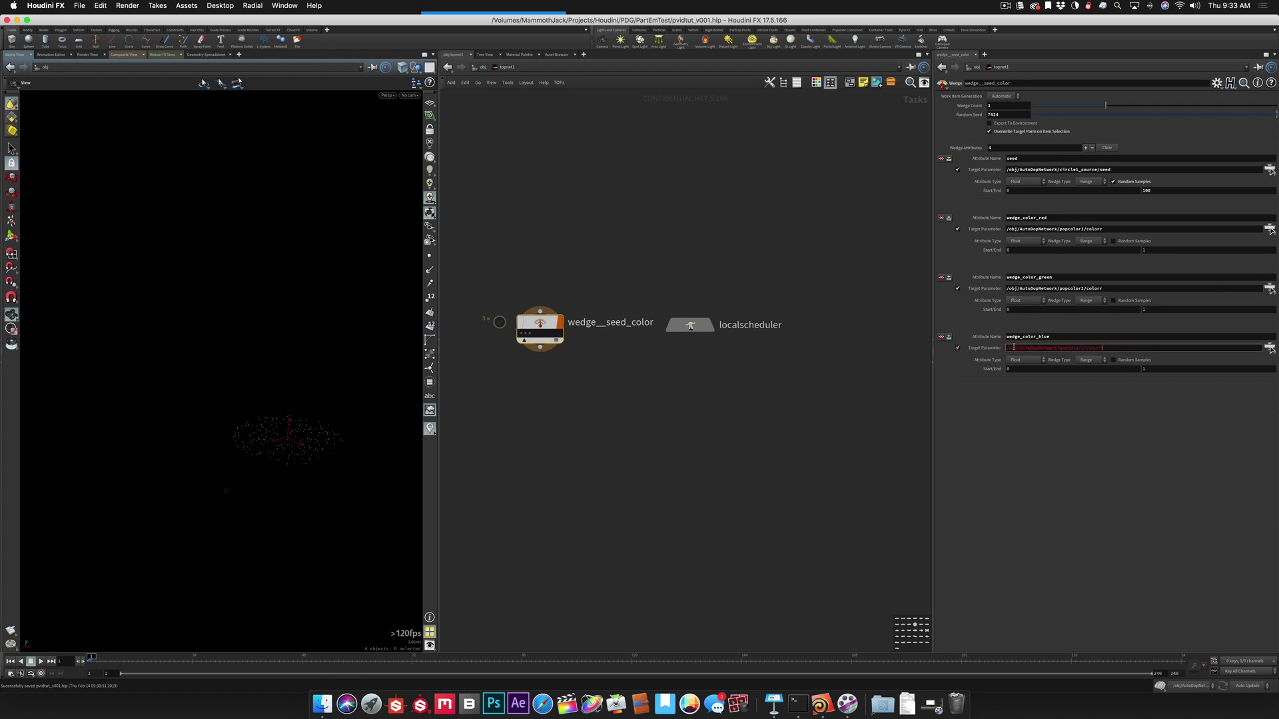
Step: Change the target path endings to colorg for wedge_color_green and colorb for wedge_color_blue
click(1109, 290)
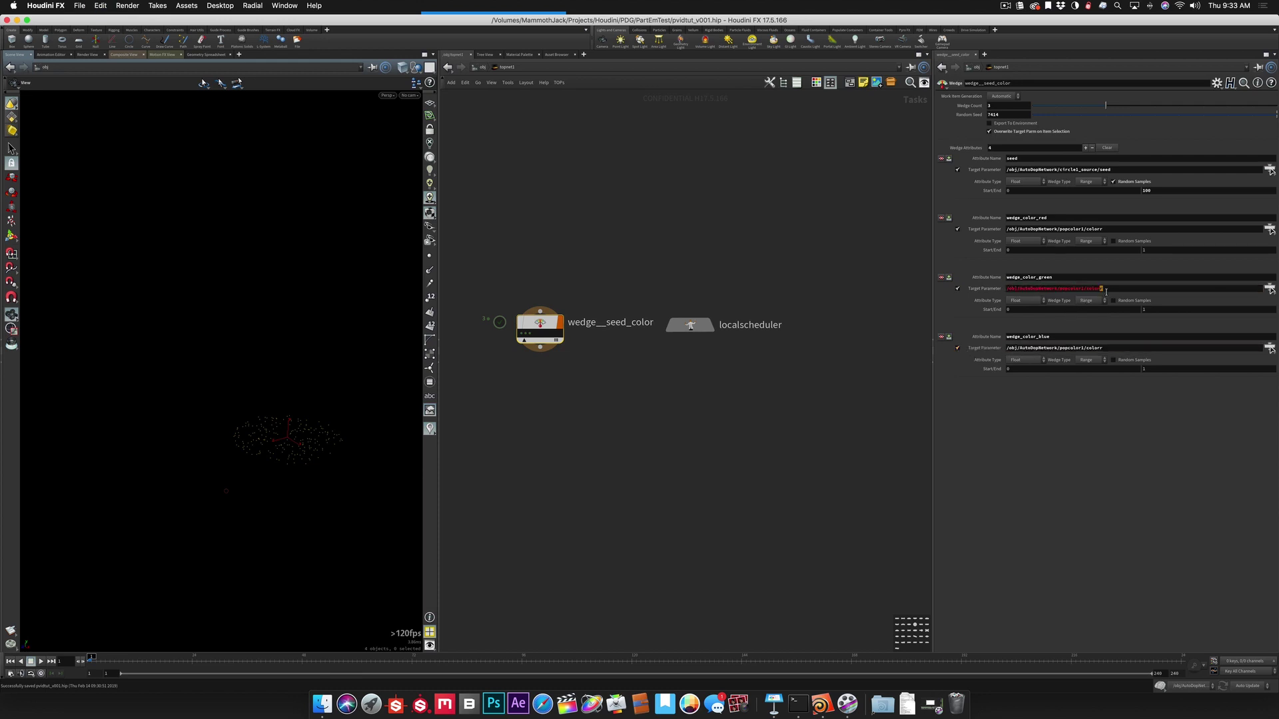
click(1099, 349)
key(BackSpace)
text(b)
key(Return)
Step: Enable Random Samples for the red, green and blue wedge attributes and save the scene
click(1113, 361)
click(1112, 300)
click(1113, 241)
key(super+s)
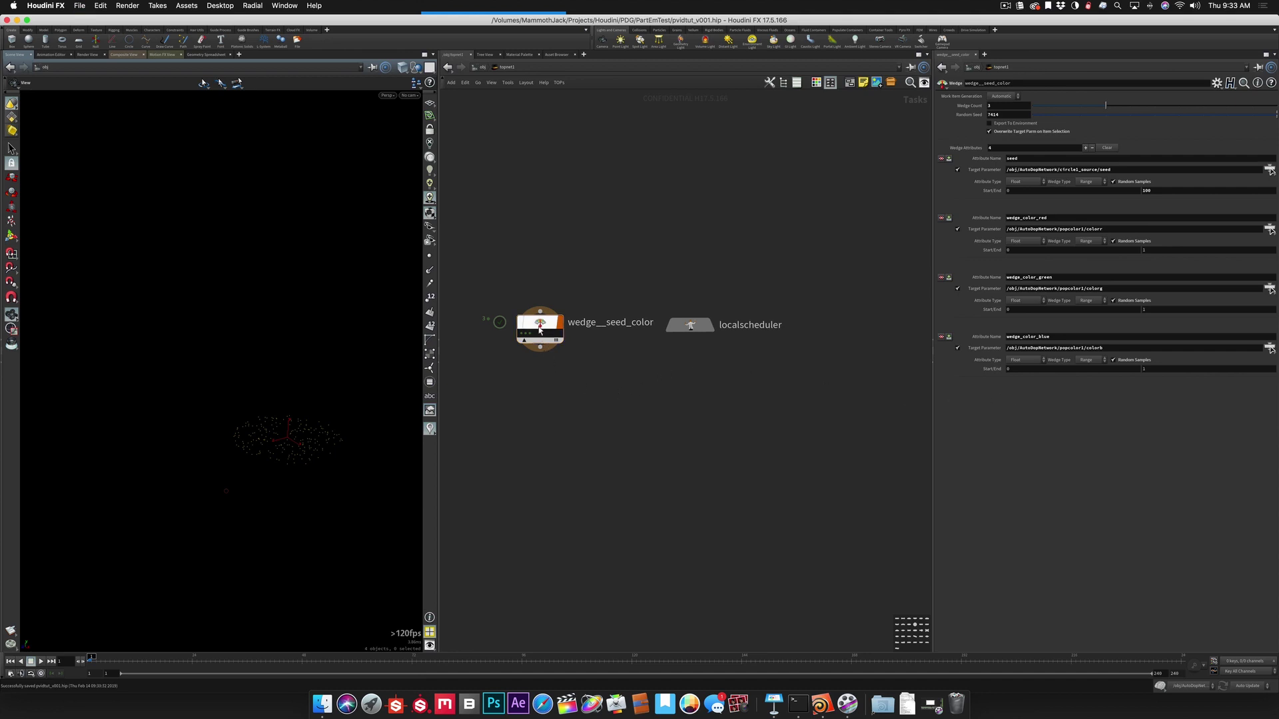
Step: Dirty the wedge__seed_color node's existing work items and cook the node again
right_click(540, 327)
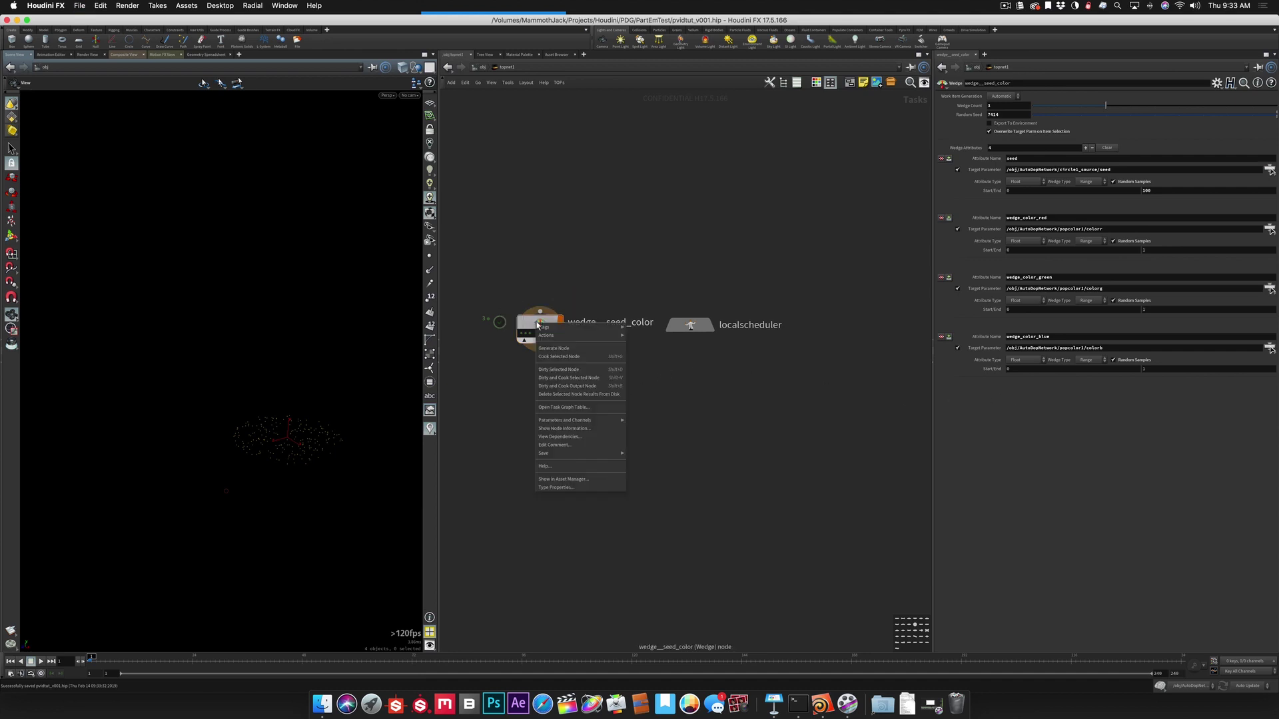
click(542, 370)
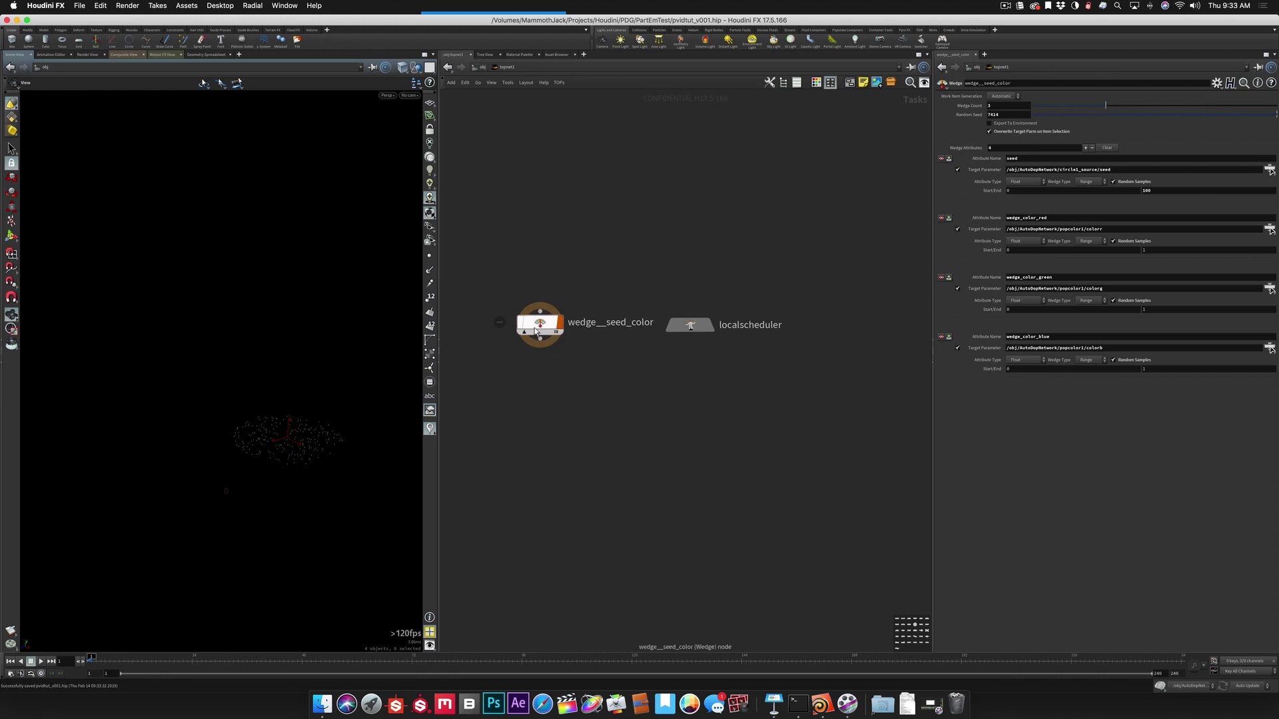
mouse_move(539, 324)
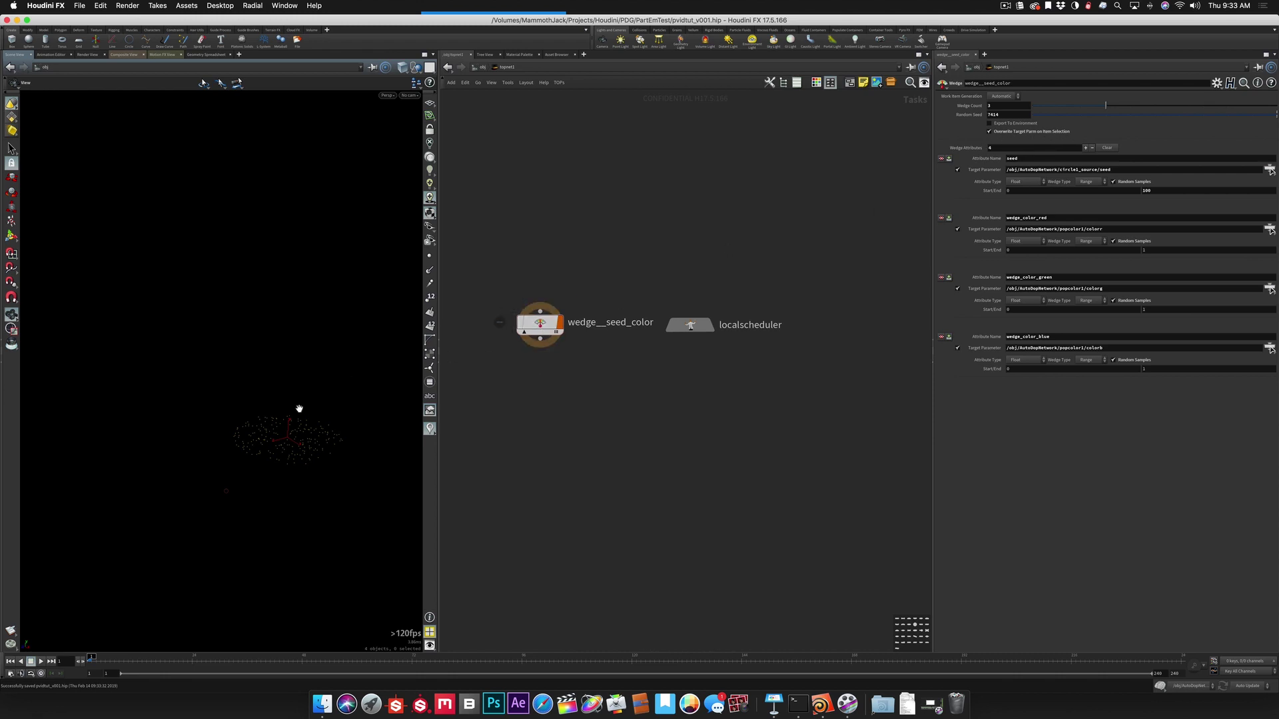
right_click(540, 323)
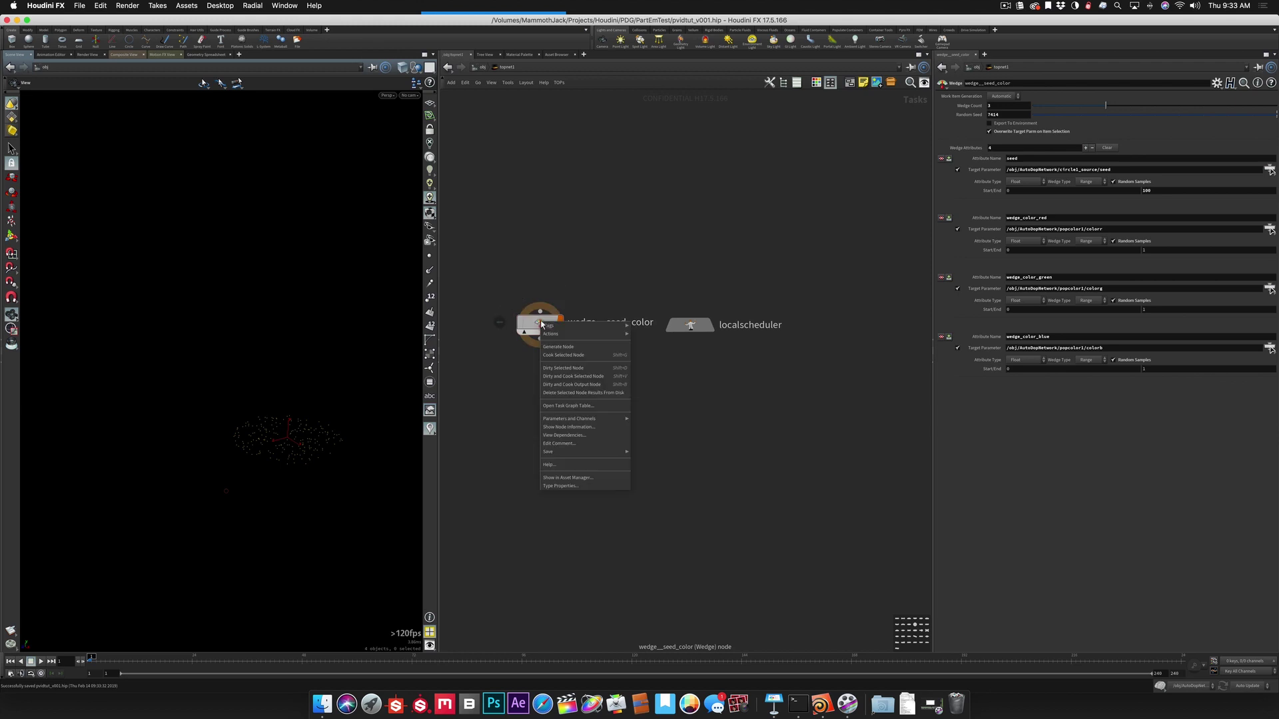
click(541, 376)
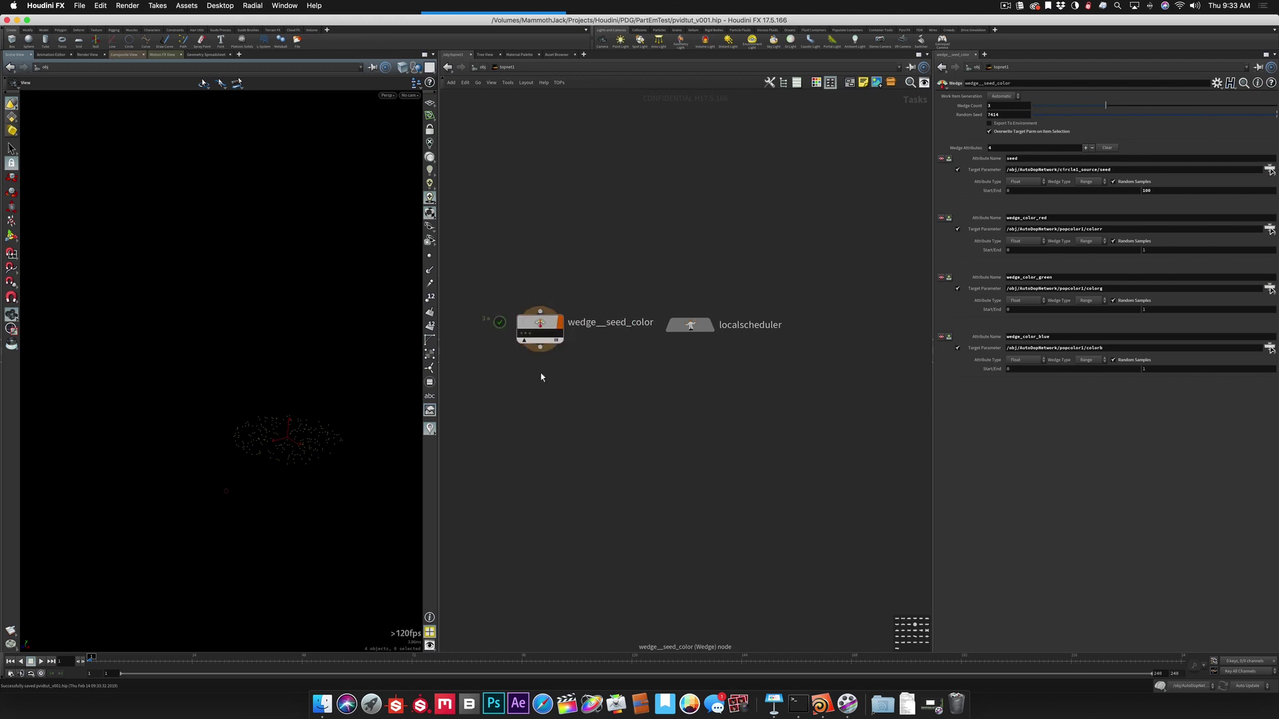
Step: Examine wedge__seed_color's work items one by one, comparing the particle positions and colors they produce in the viewport
mouse_move(524, 337)
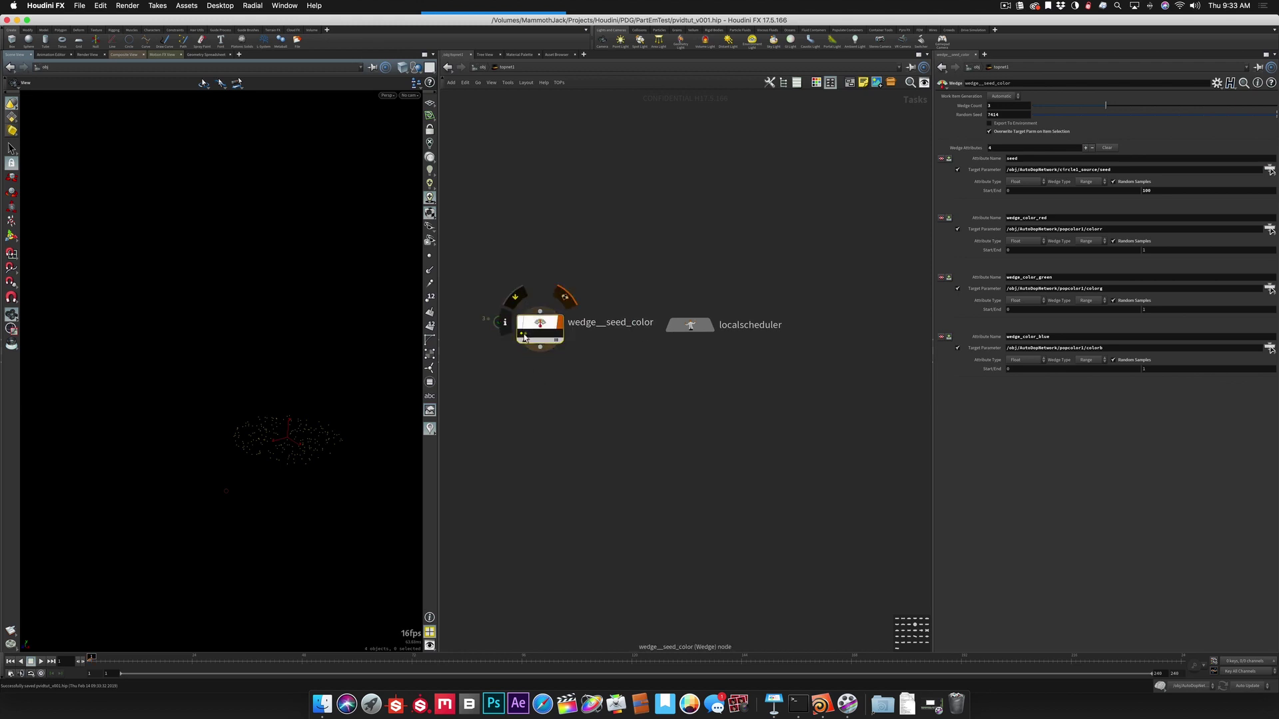
scroll(324, 433, up, 5)
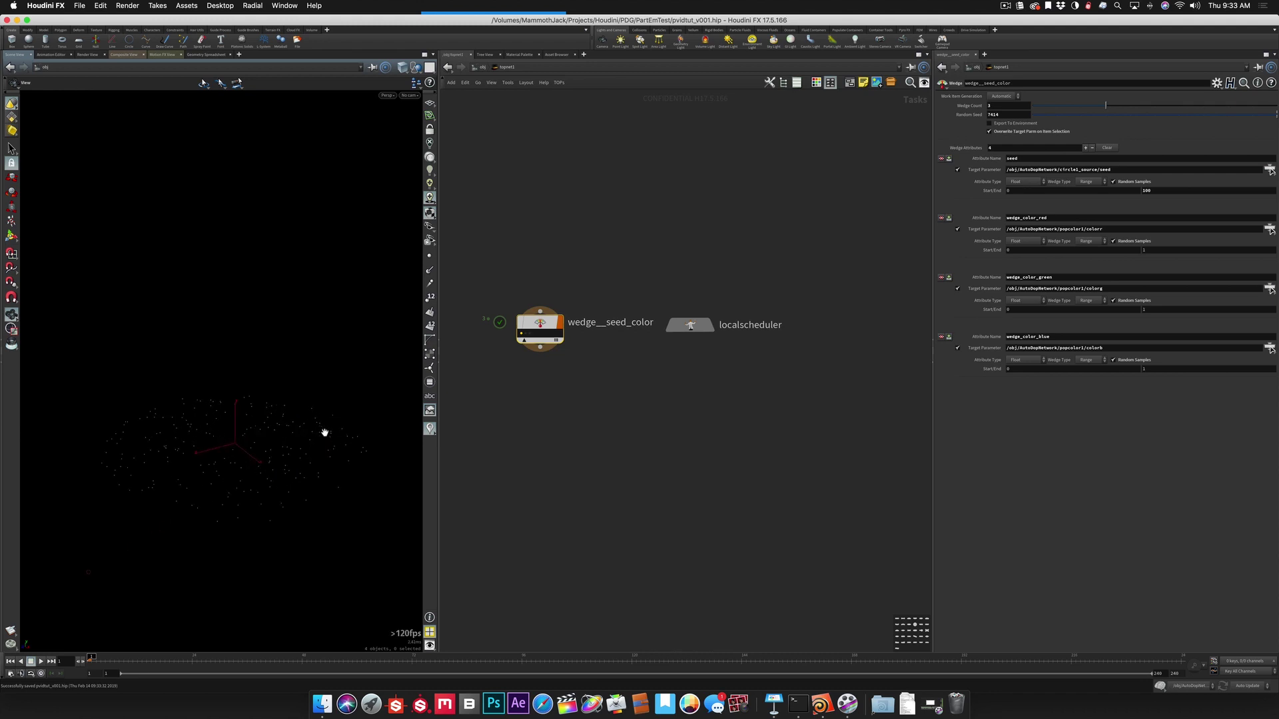
click(525, 333)
drag(331, 445, 349, 425)
mouse_move(354, 431)
mouse_down()
mouse_move(278, 470)
mouse_move(282, 453)
mouse_move(351, 439)
mouse_up()
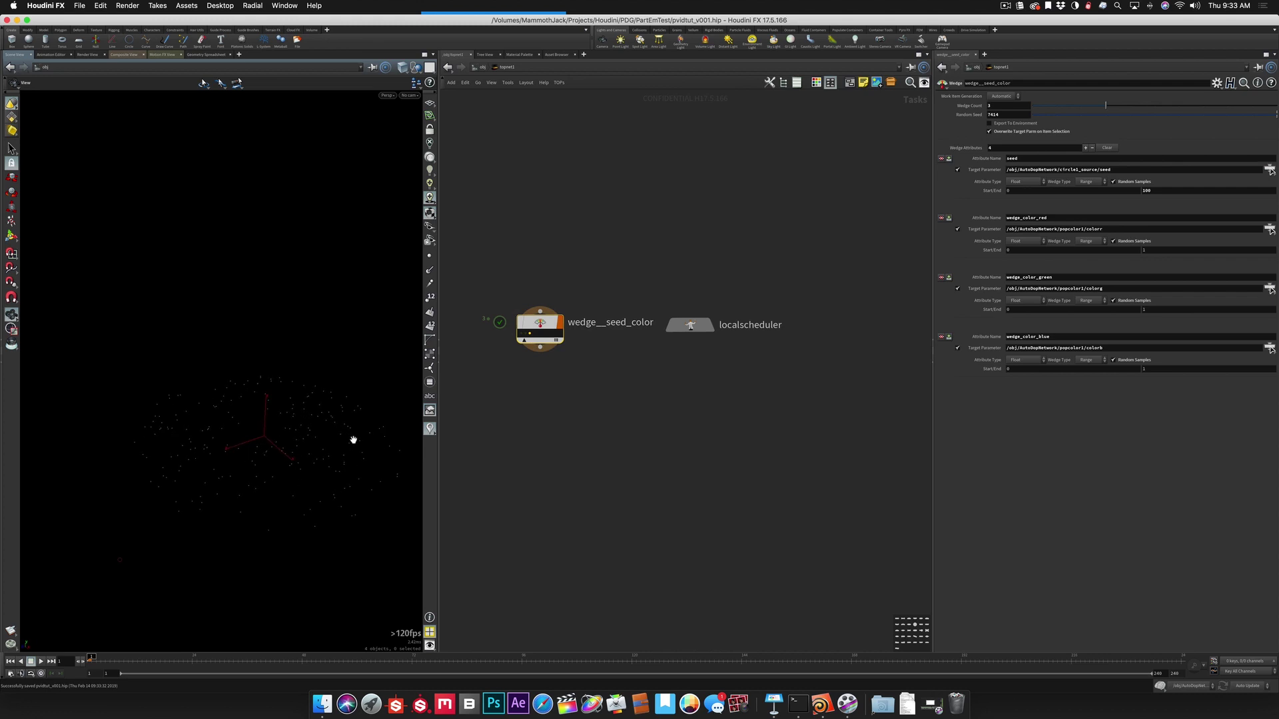
click(520, 337)
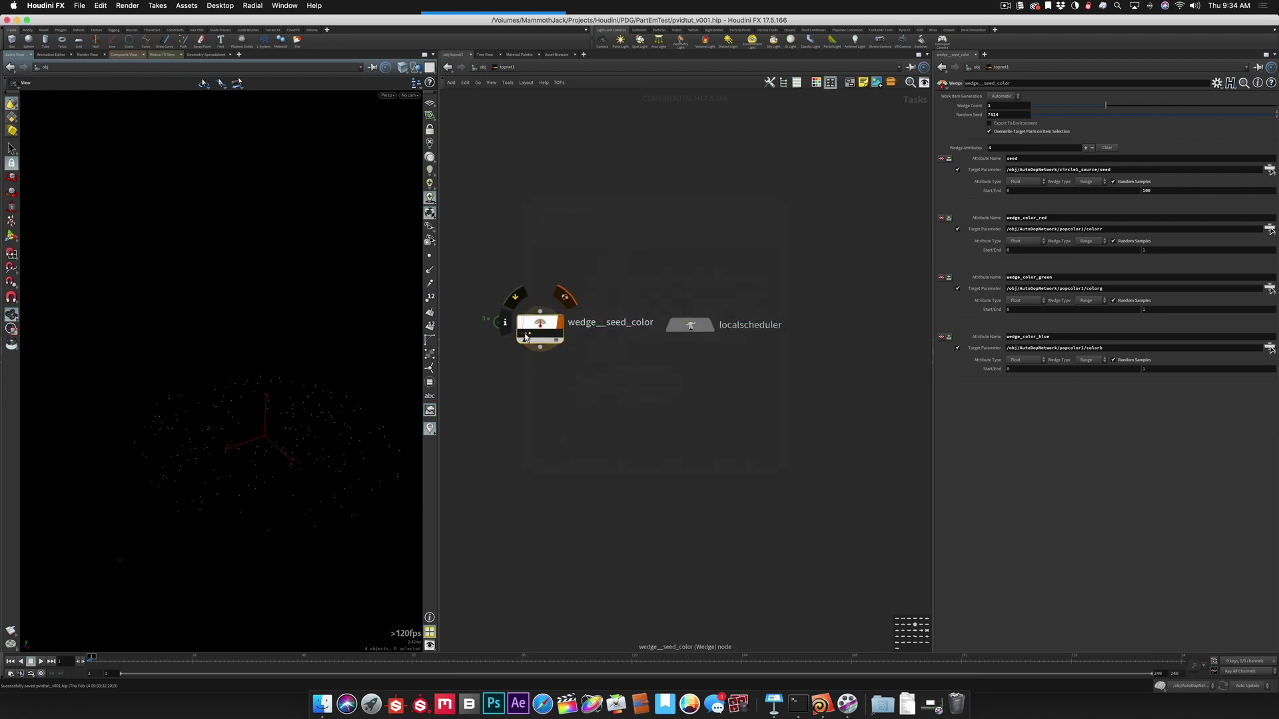
click(525, 336)
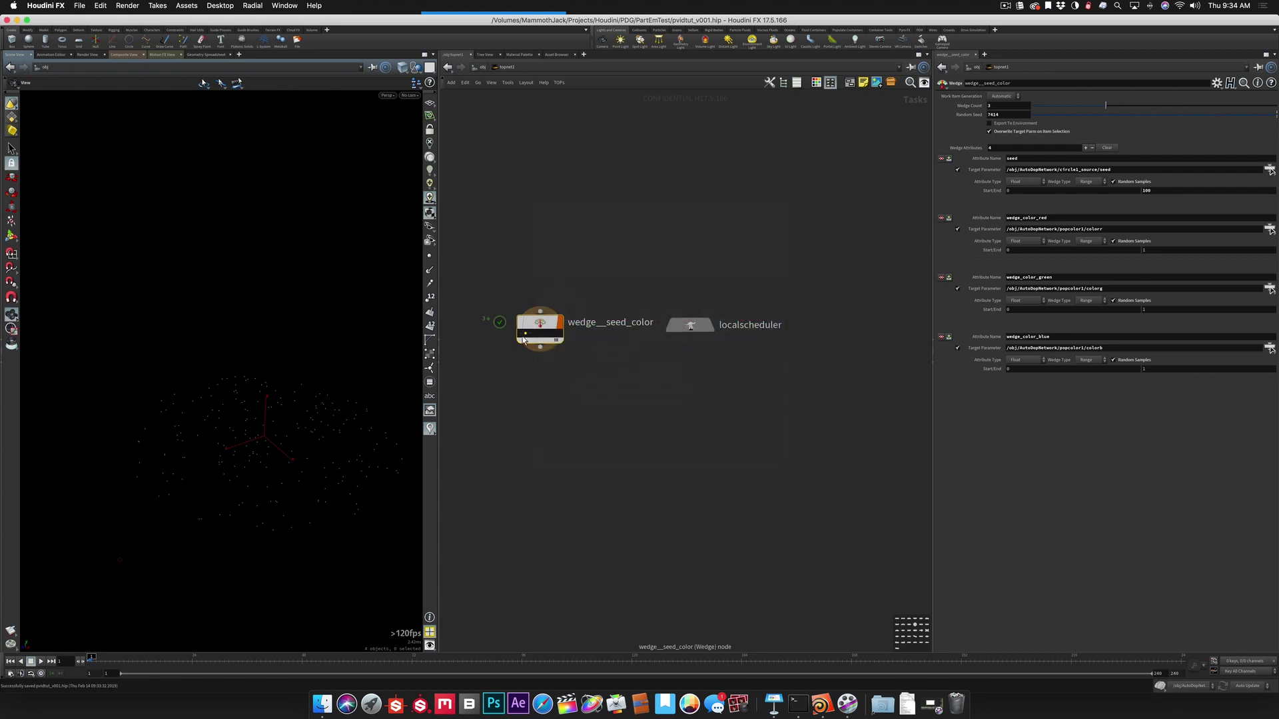
click(522, 338)
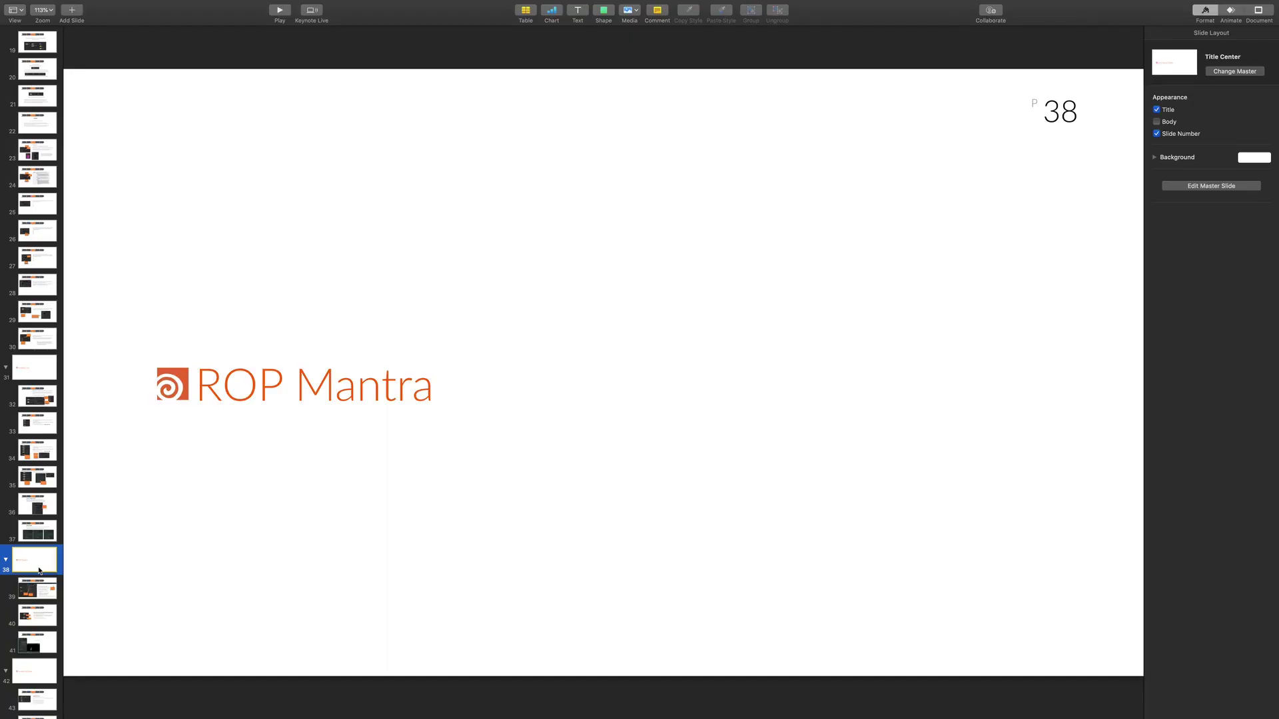
click(42, 585)
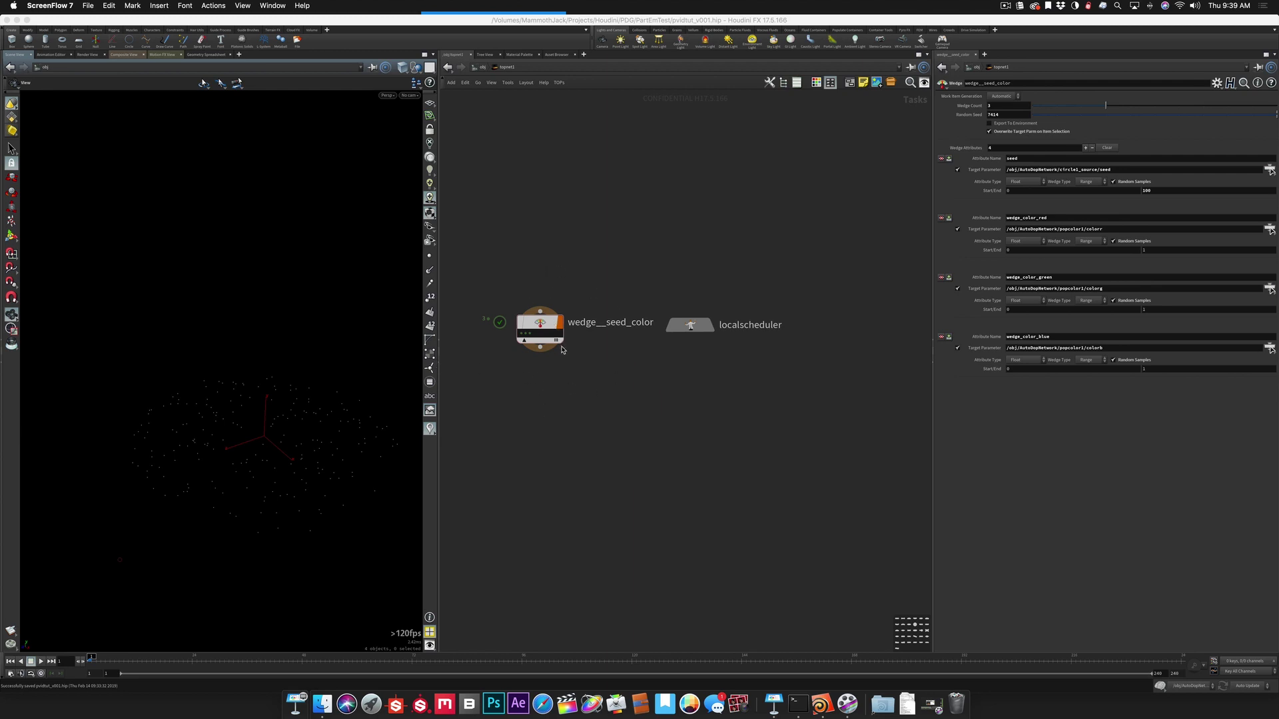
Step: Add a ROP Mantra Render node below wedge__seed_color and connect the wedge's output to its input
click(562, 373)
key(Tab)
text(r)
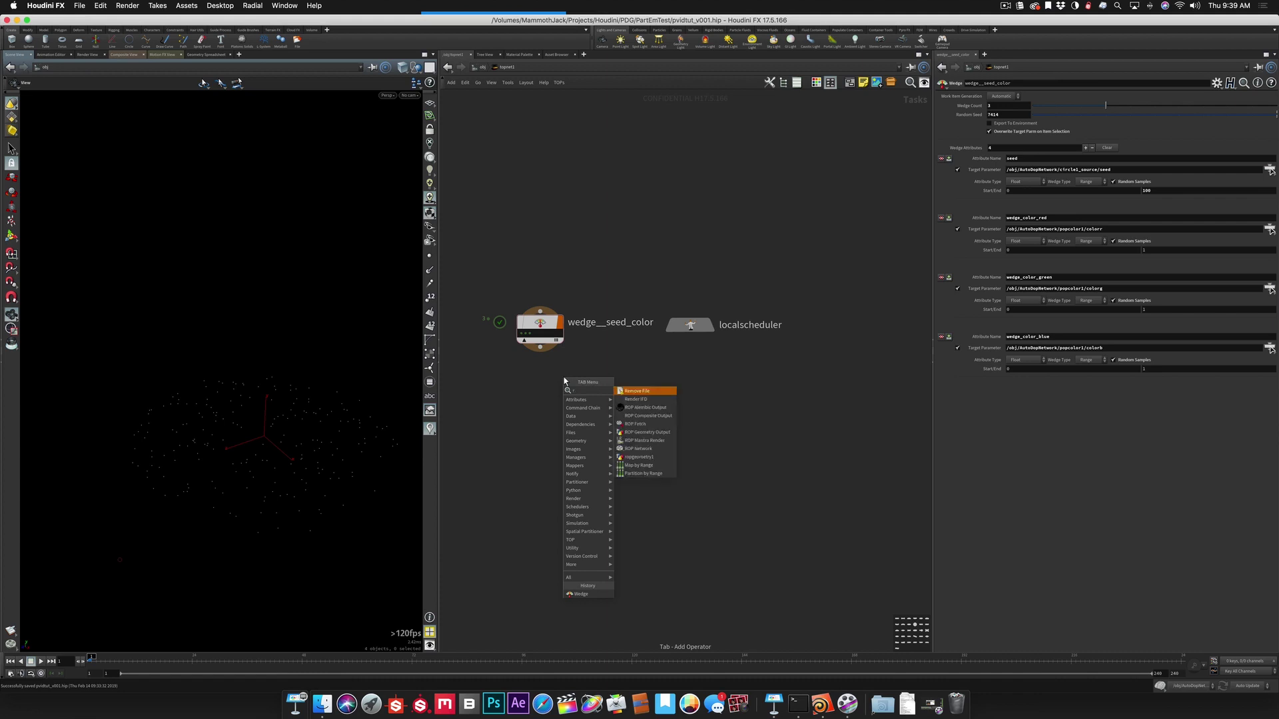
text(opma)
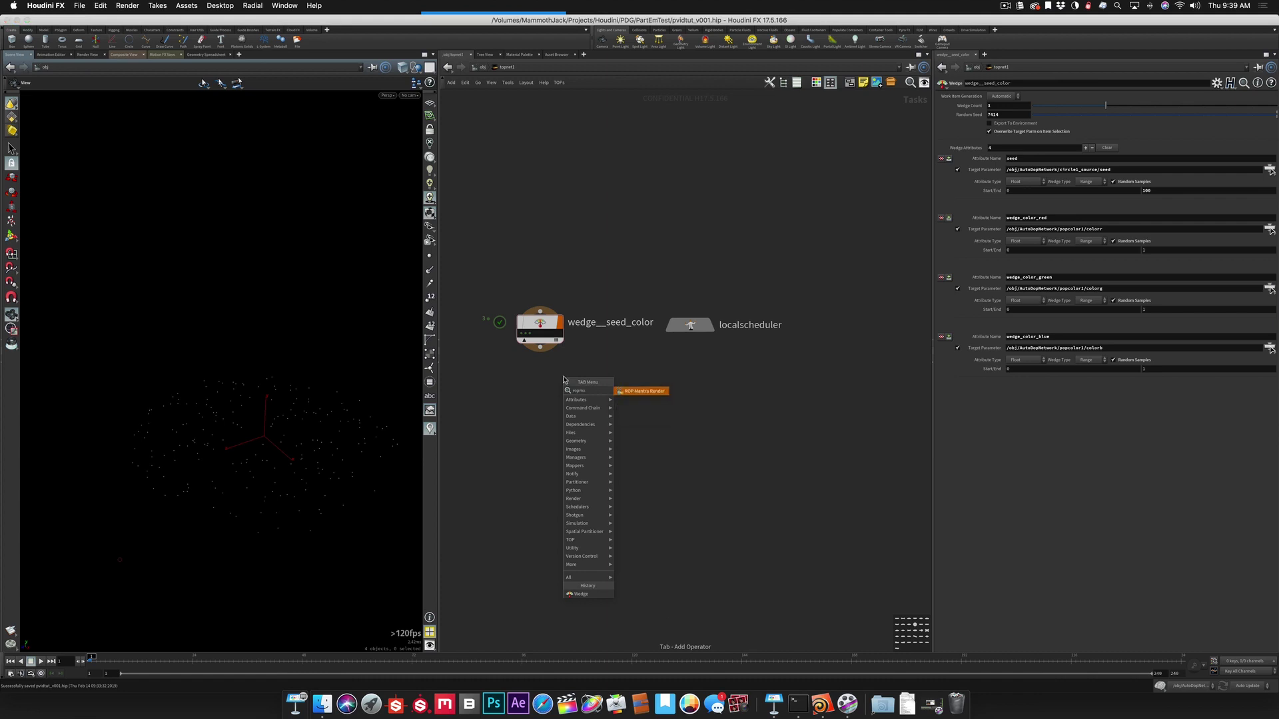
text(ntr)
key(Return)
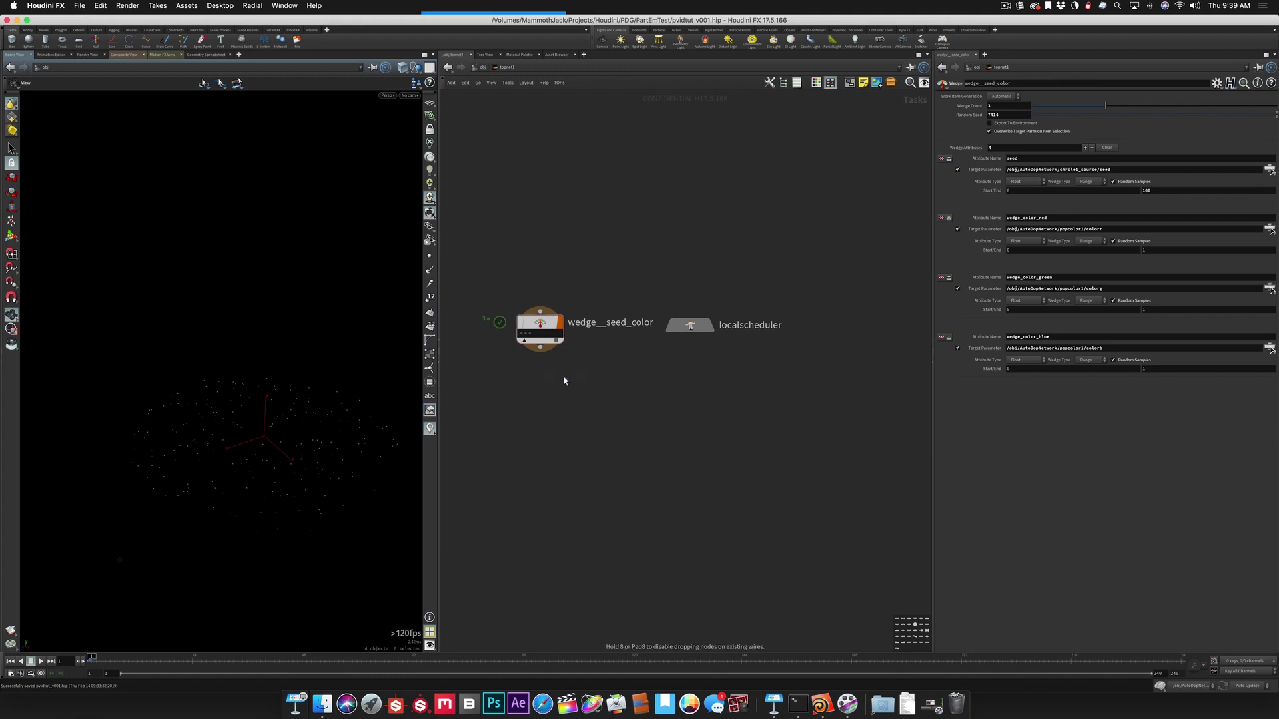
click(563, 377)
drag(564, 377, 531, 405)
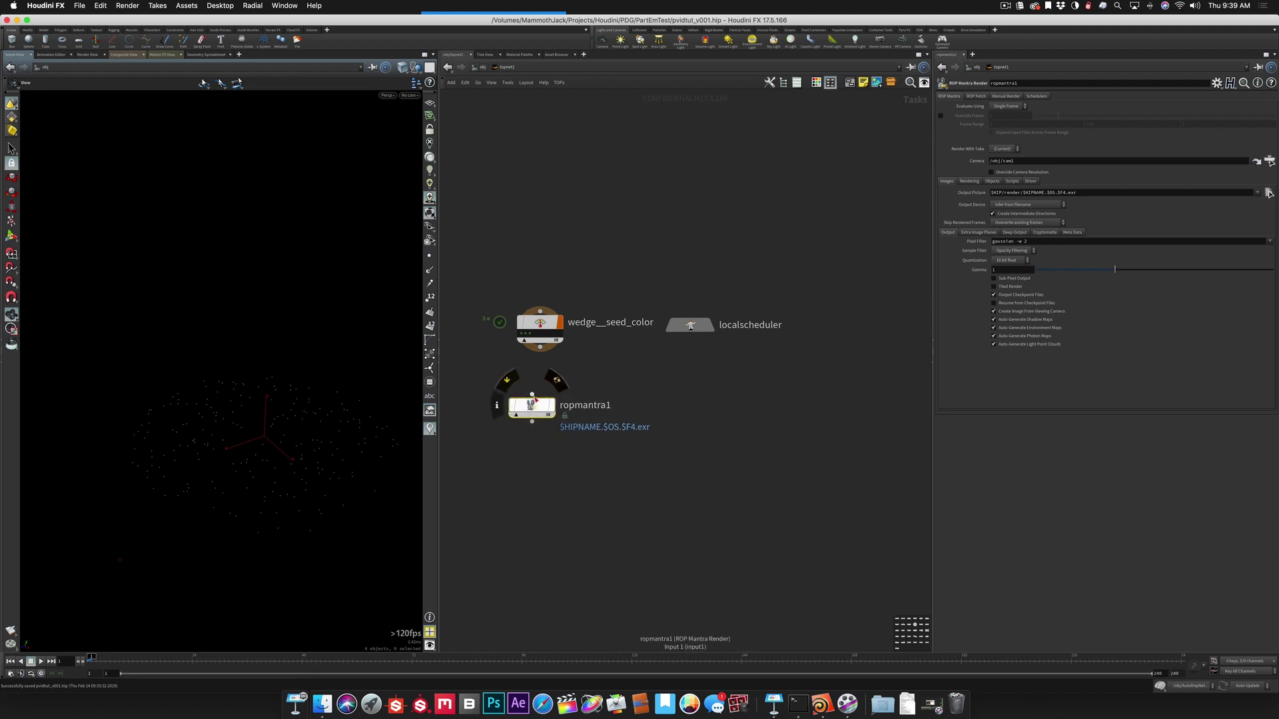
drag(540, 346, 548, 385)
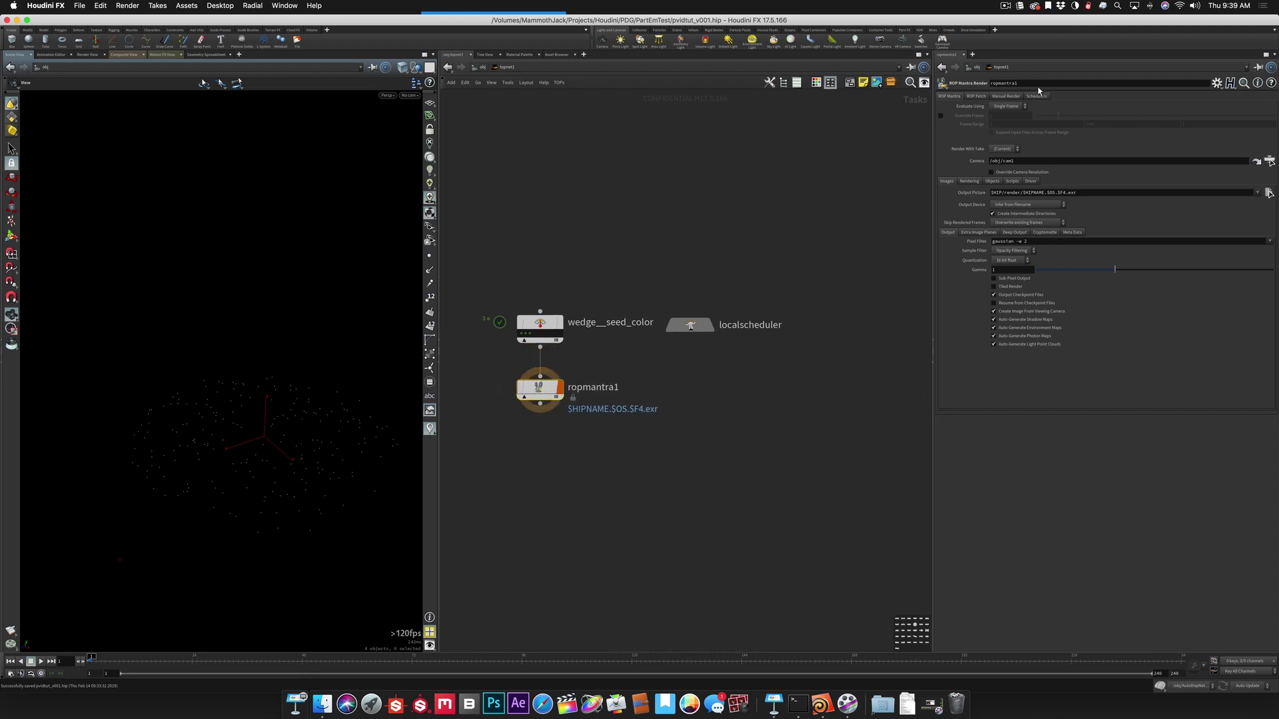
Step: Set ropmantra1 to evaluate using Frame Range and shorten the scene's global animation end frame
click(999, 107)
click(997, 123)
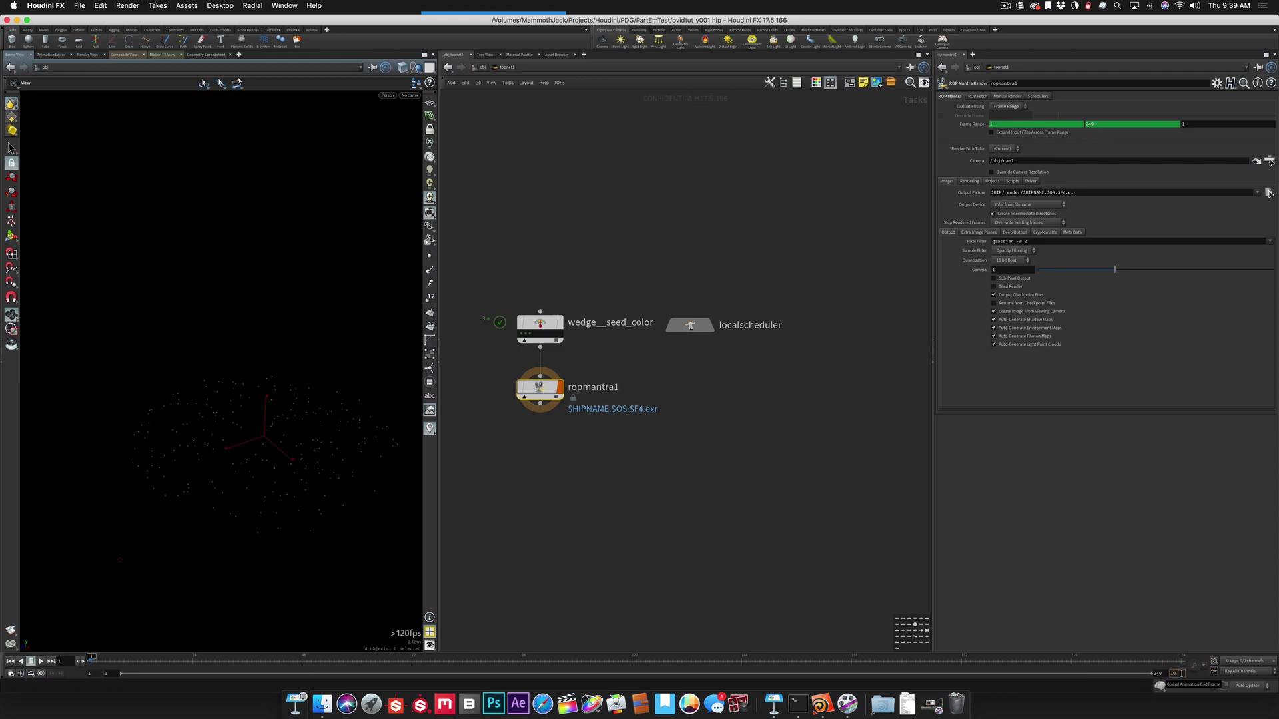
key(Return)
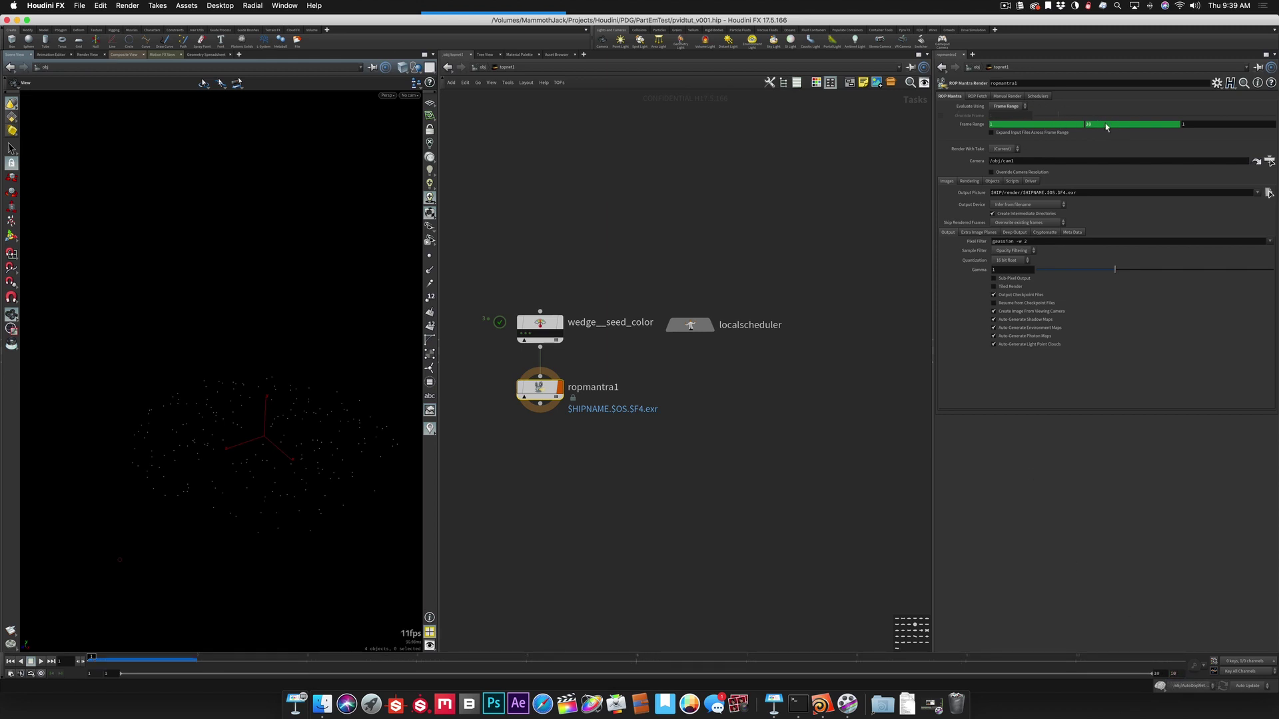
click(977, 125)
Step: Return to the object-level network and look through the scene's render camera in the viewport
key(u)
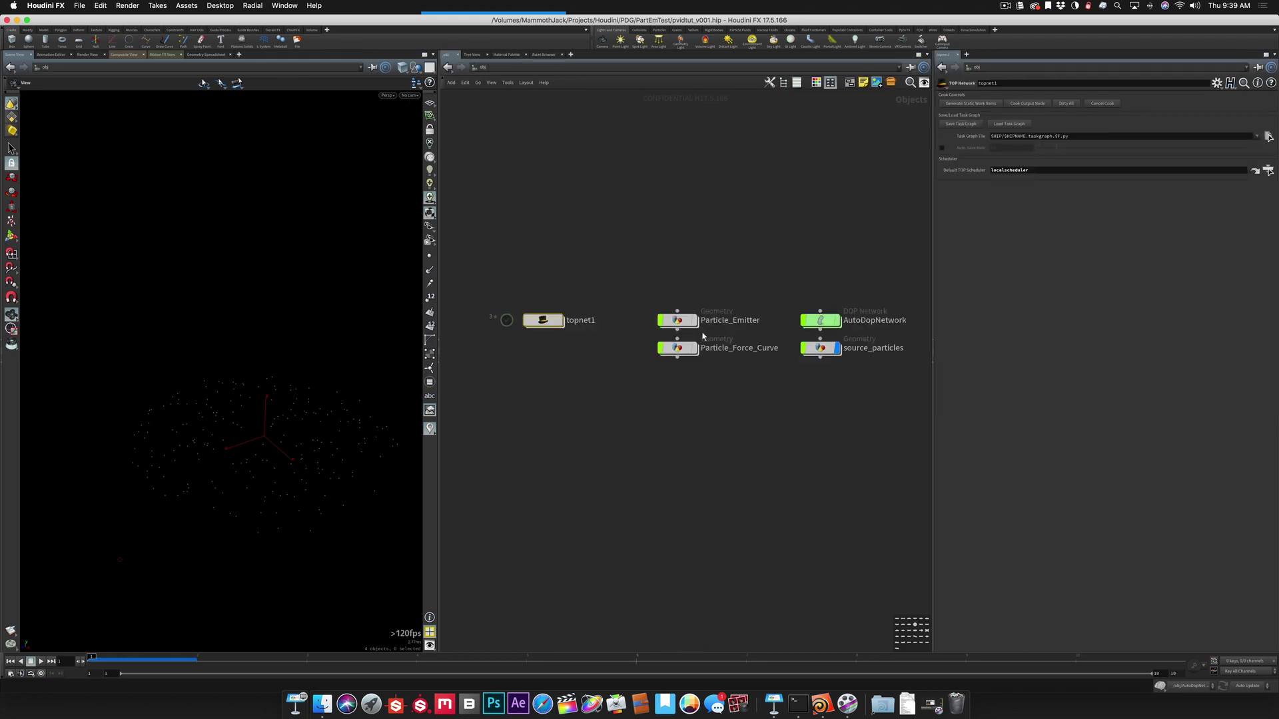
click(409, 95)
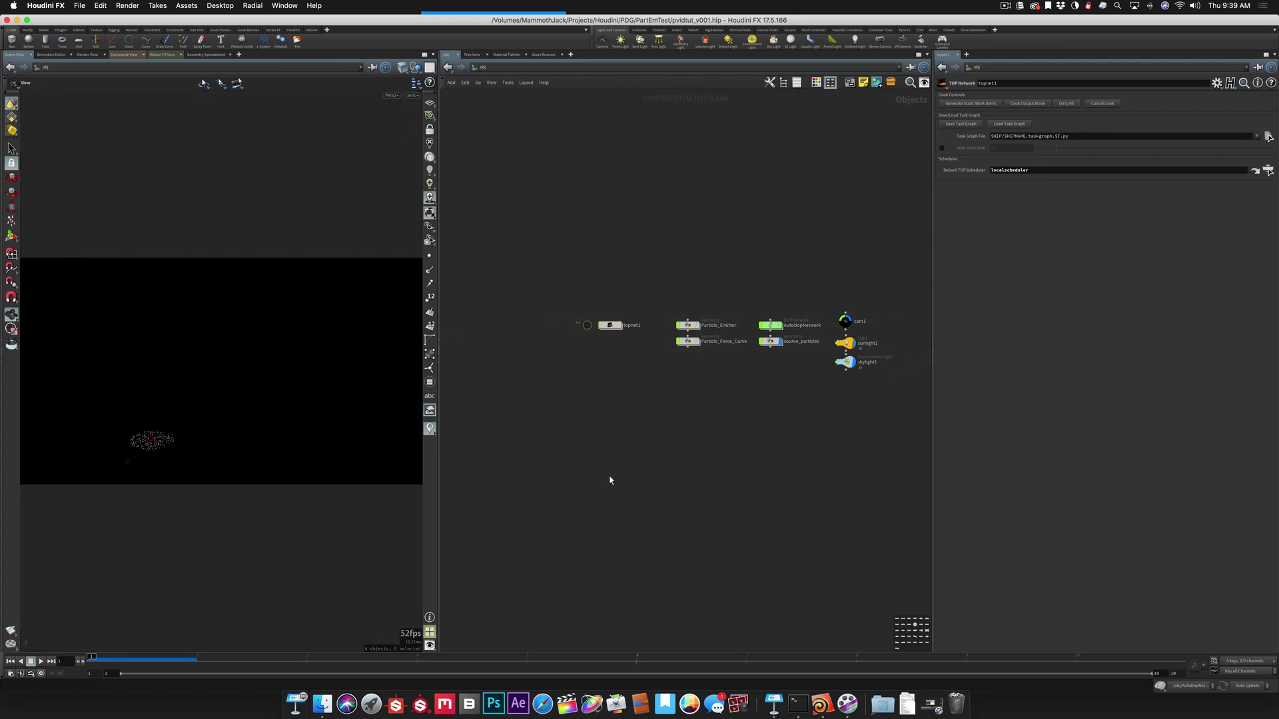
double_click(610, 325)
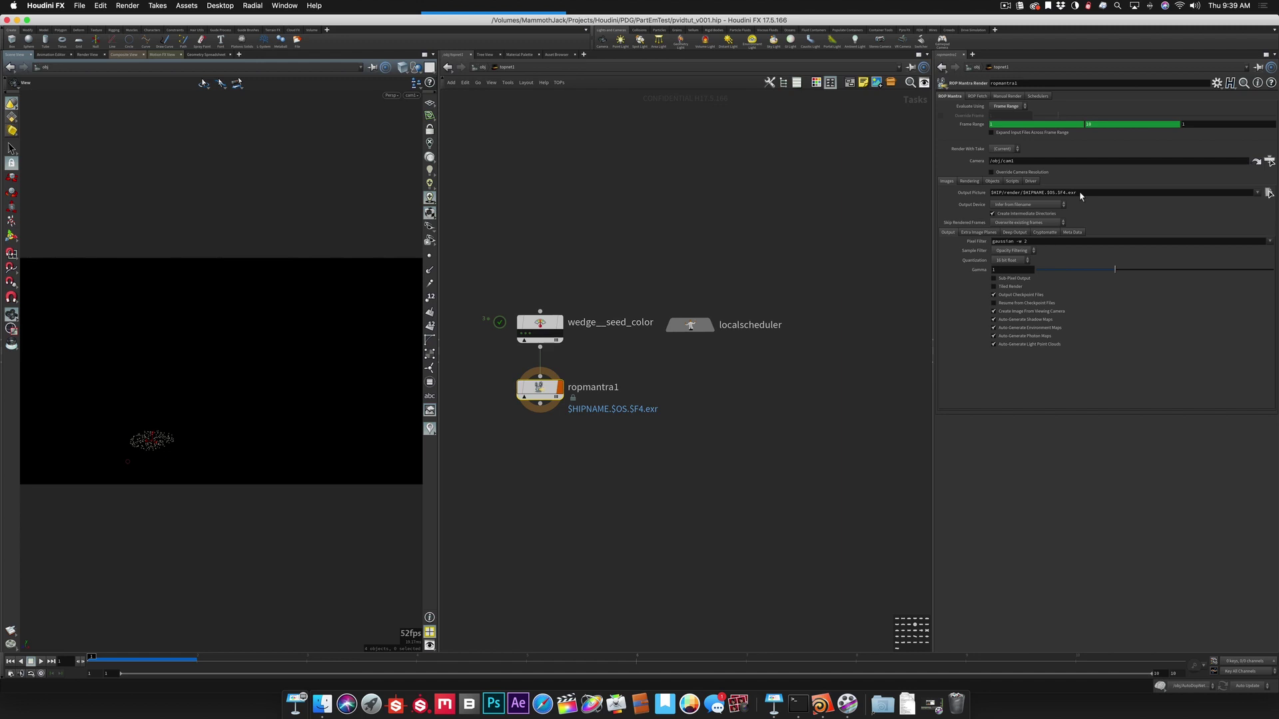
double_click(1024, 193)
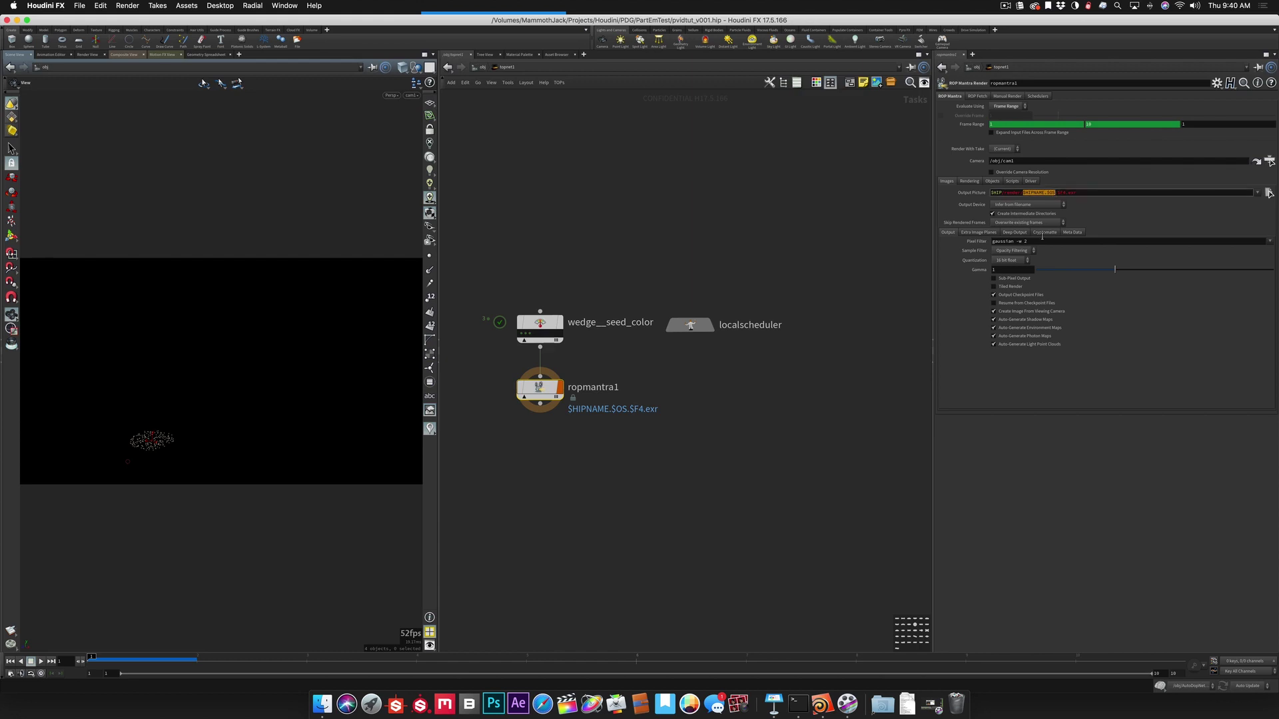
key(BackSpace)
text(`@wedgeindex)
key(Return)
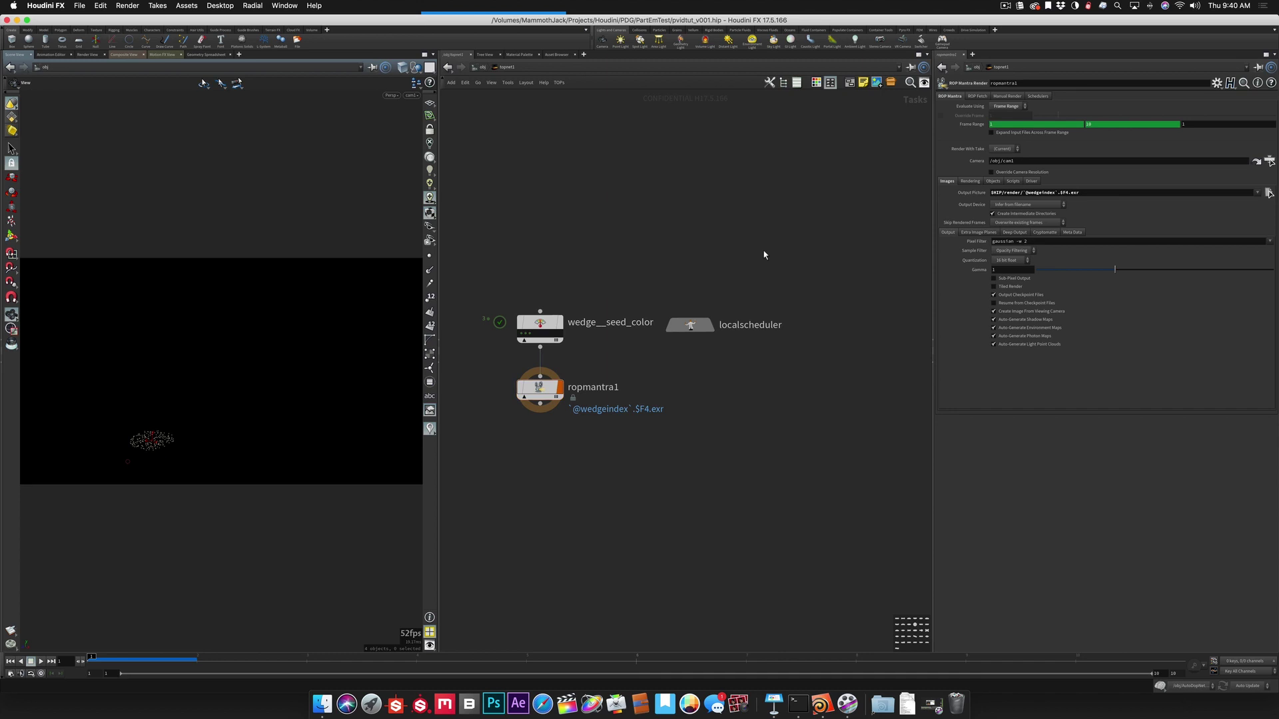
key(super+s)
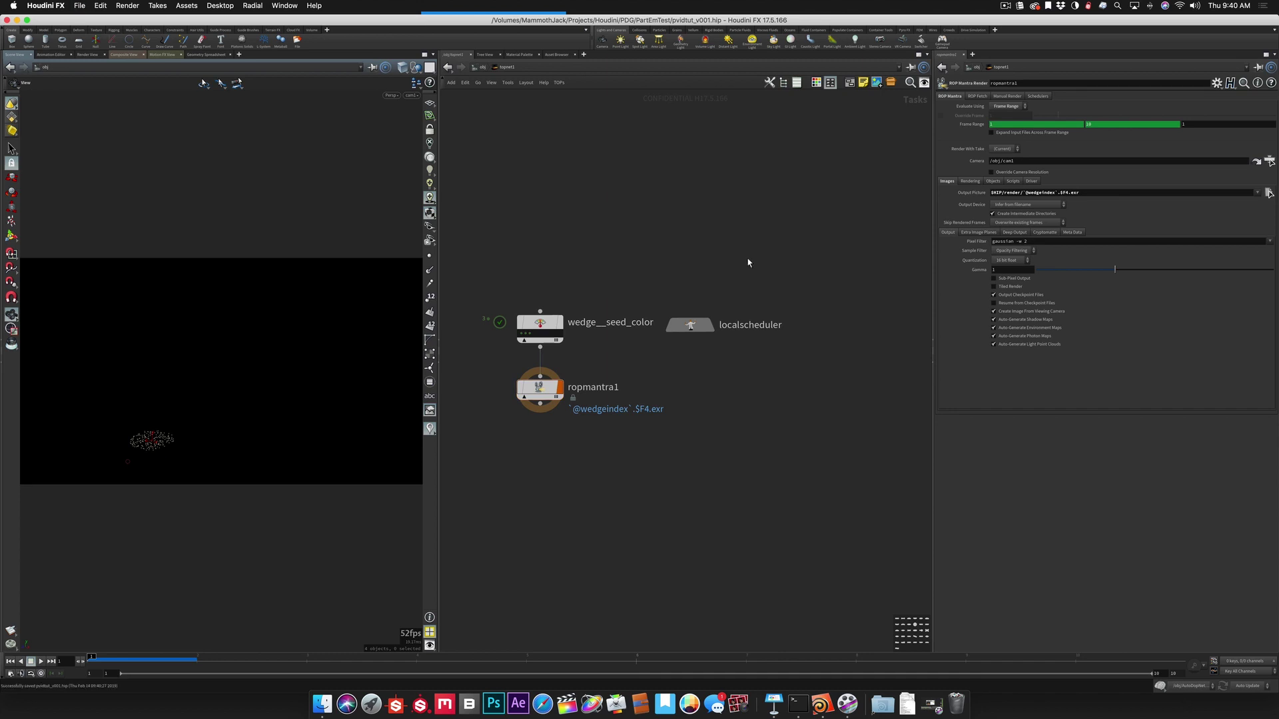
Step: Dirty and cook the ropmantra1 node to render all wedge variations
right_click(541, 392)
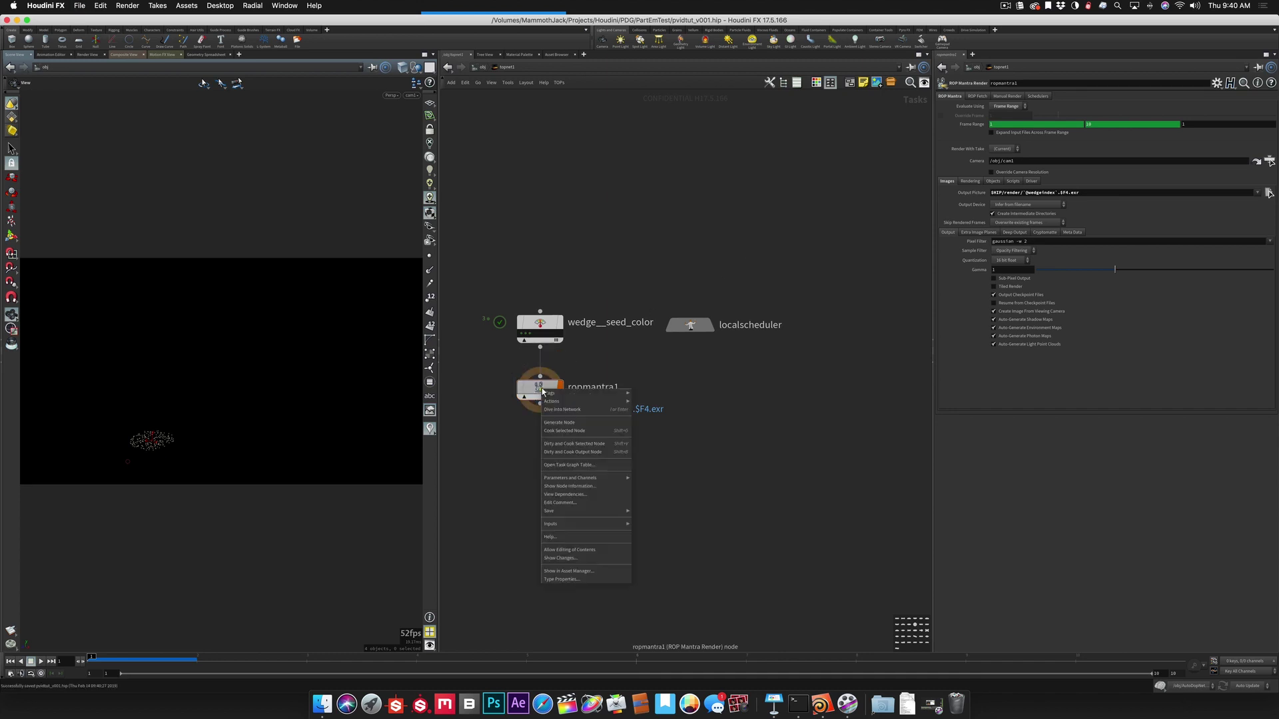
click(500, 375)
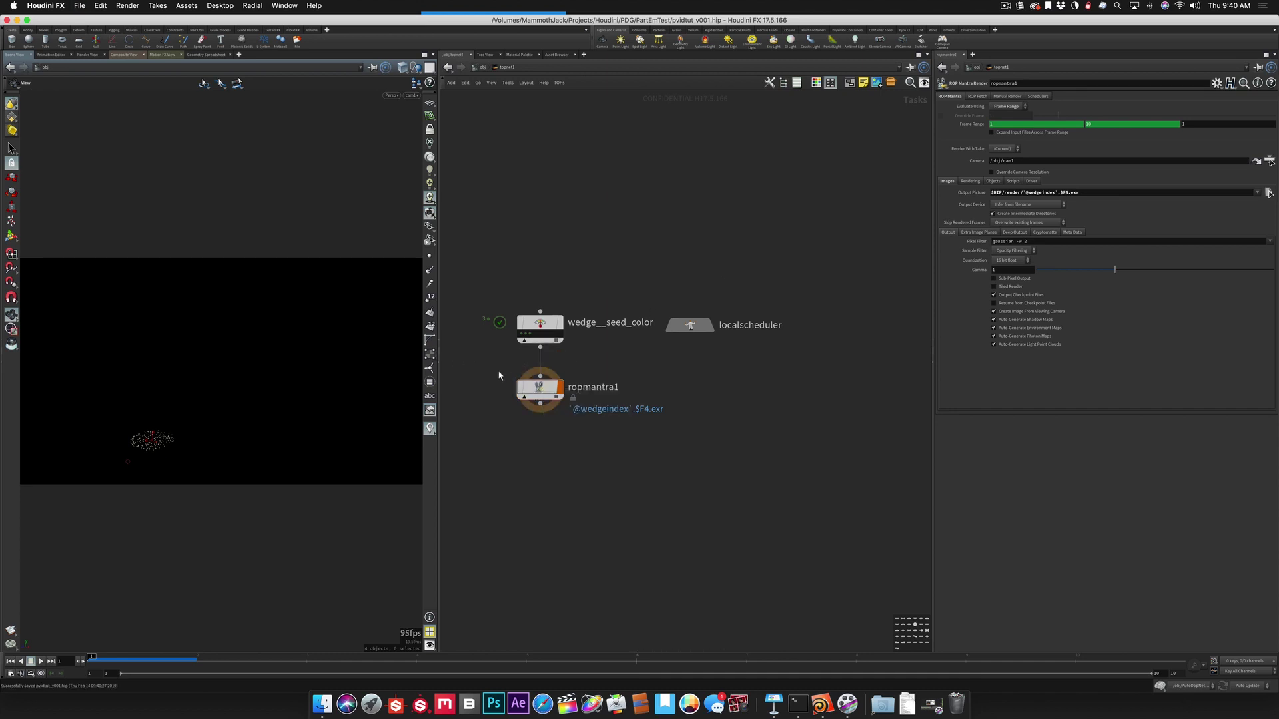
right_click(541, 391)
click(622, 443)
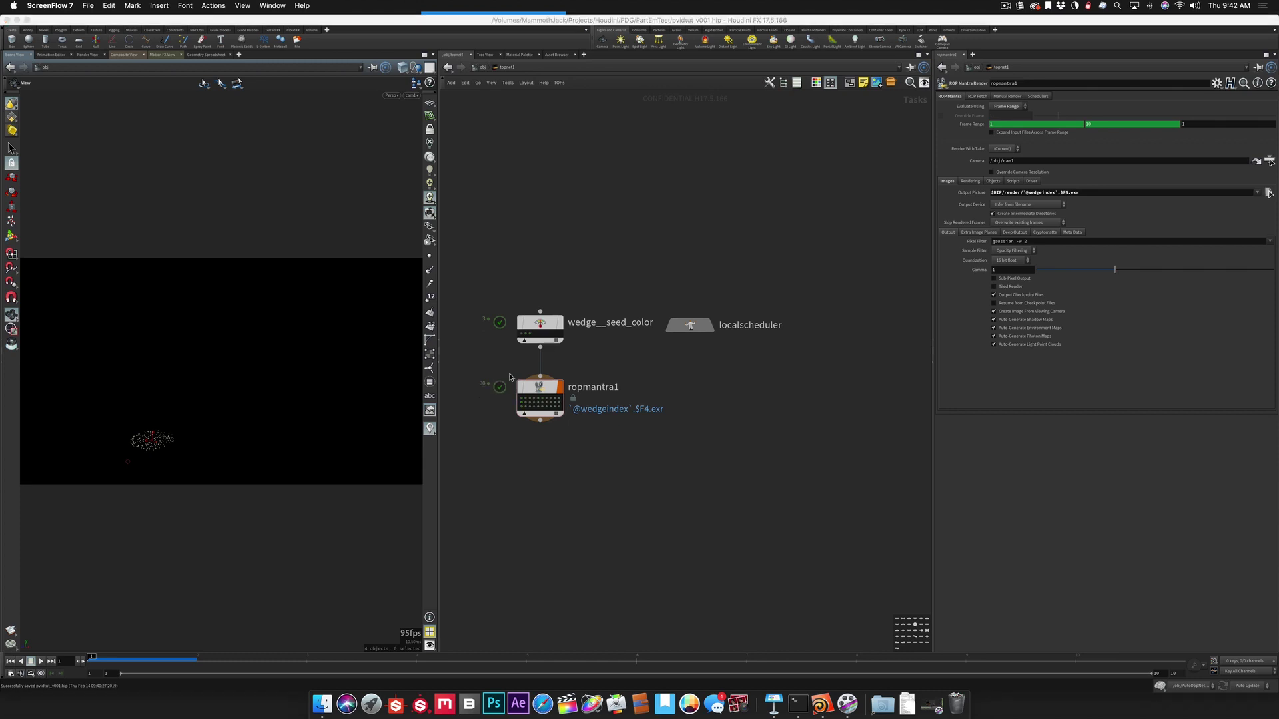
Step: View the rendered output of the first and last frame tasks in ropmantra1's middle row of work items
click(525, 403)
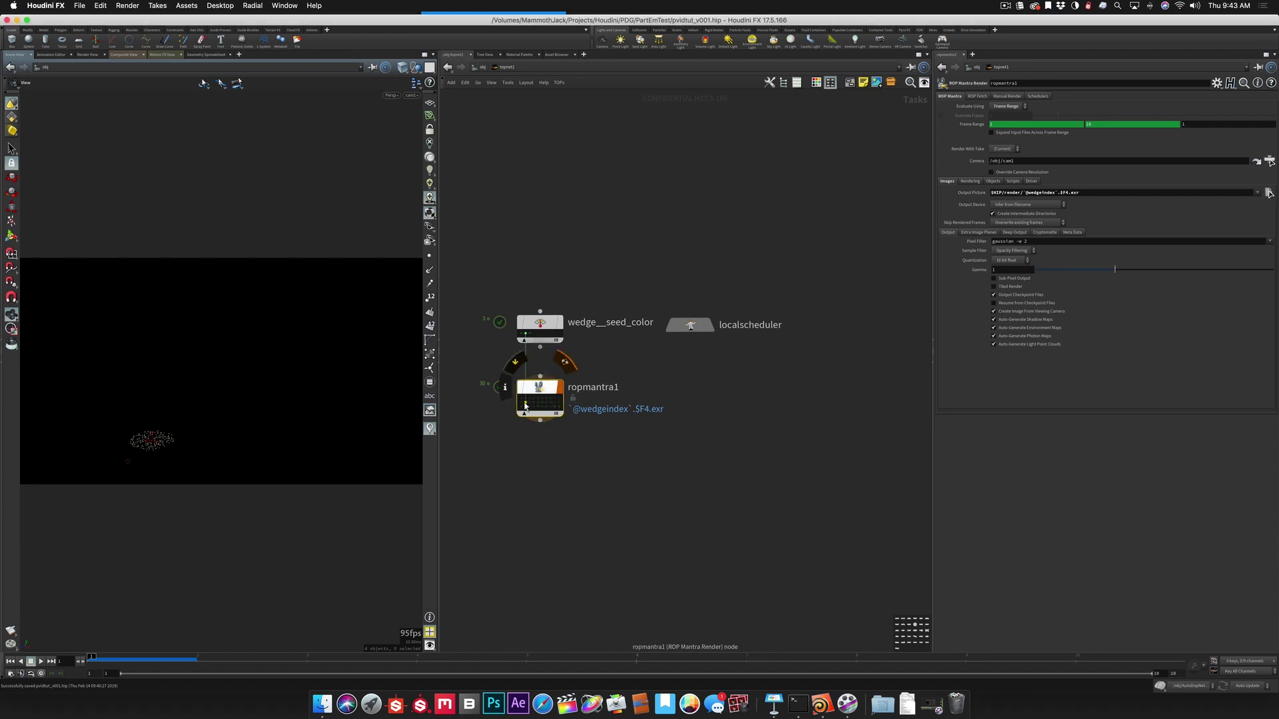
right_click(525, 404)
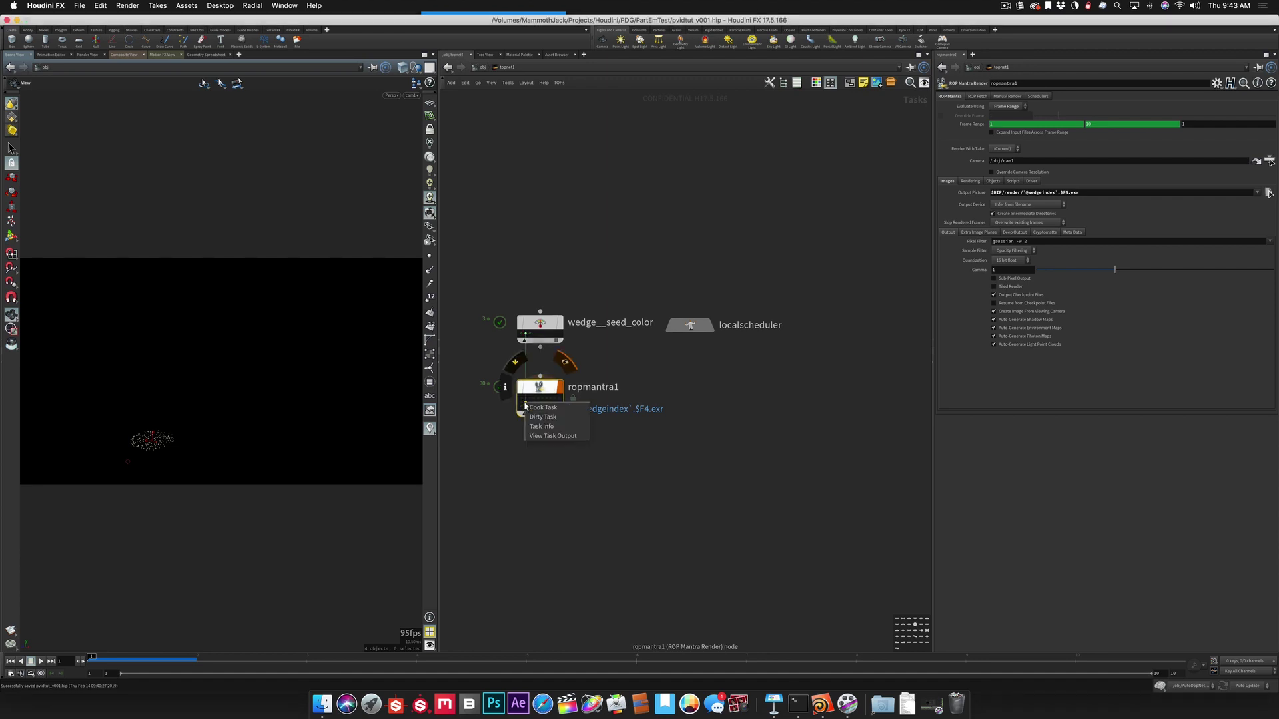
click(533, 436)
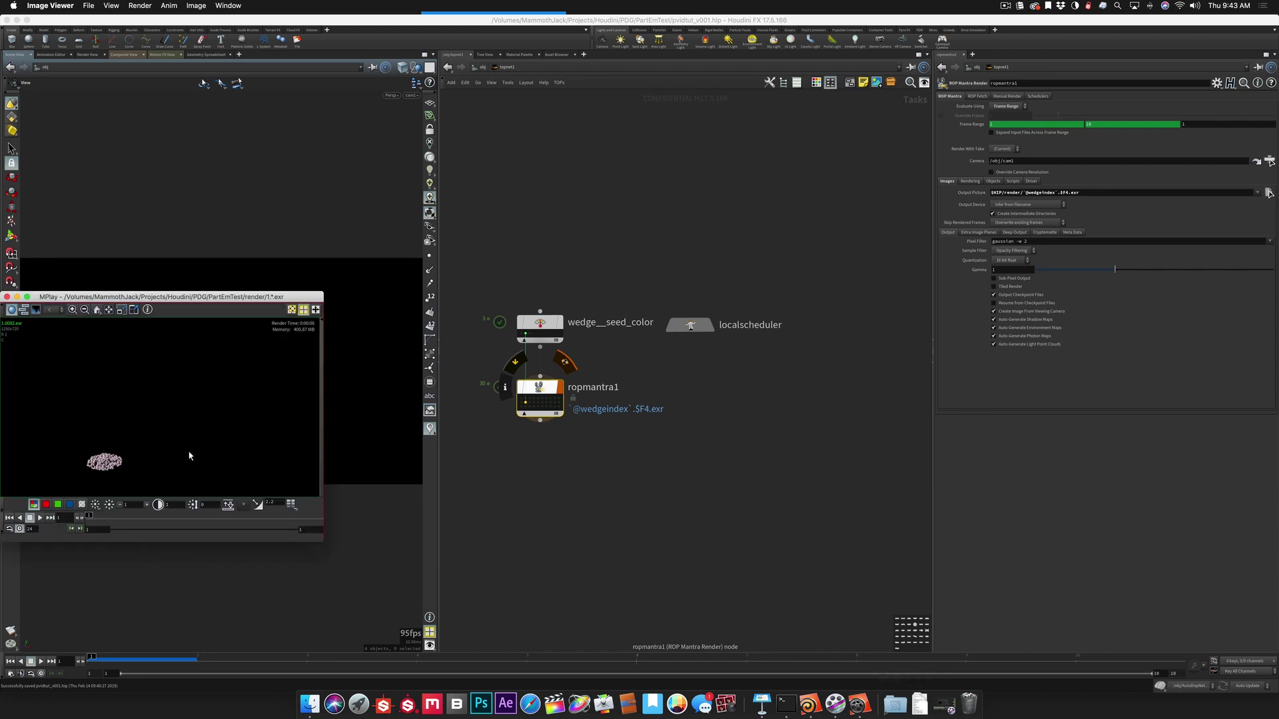
click(560, 407)
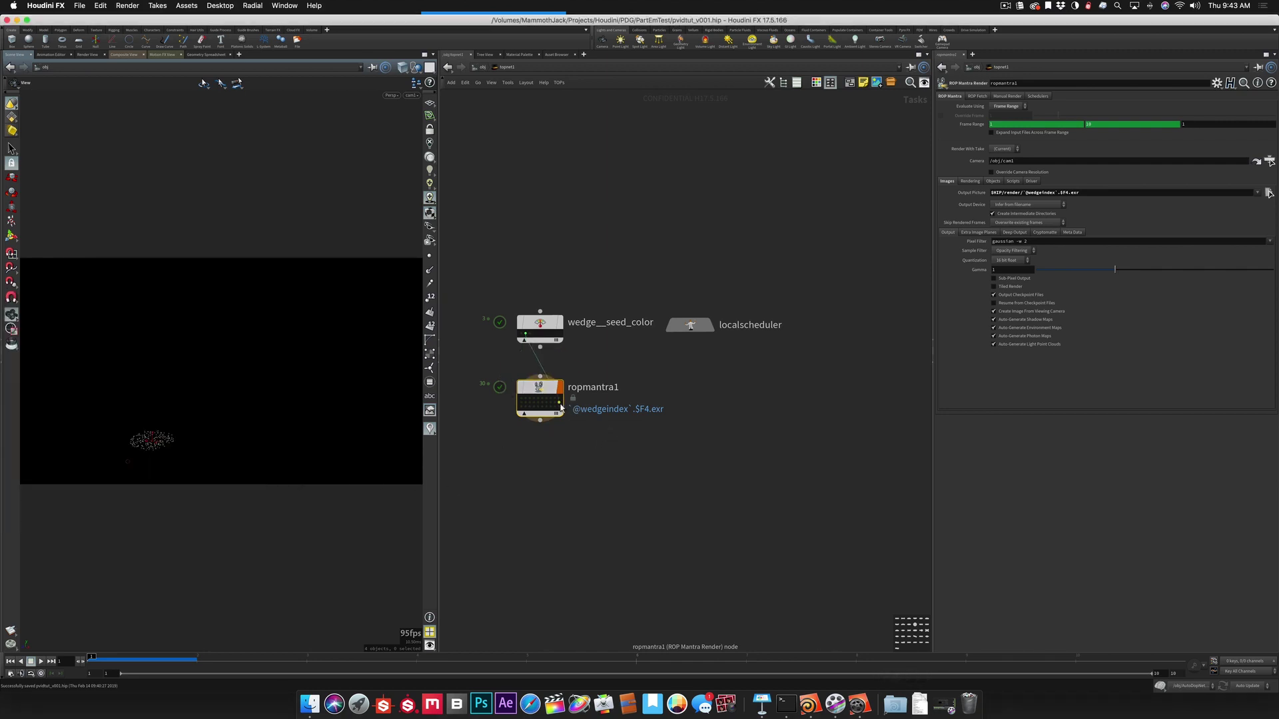
right_click(560, 406)
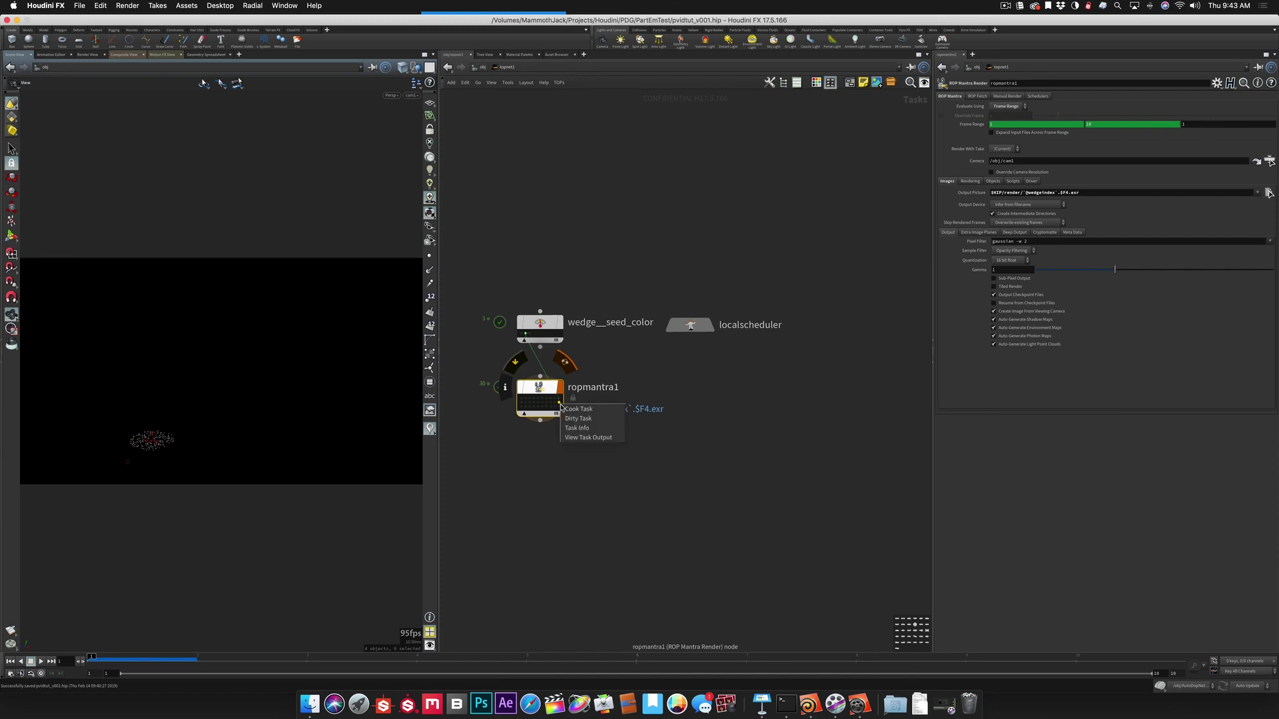
click(573, 438)
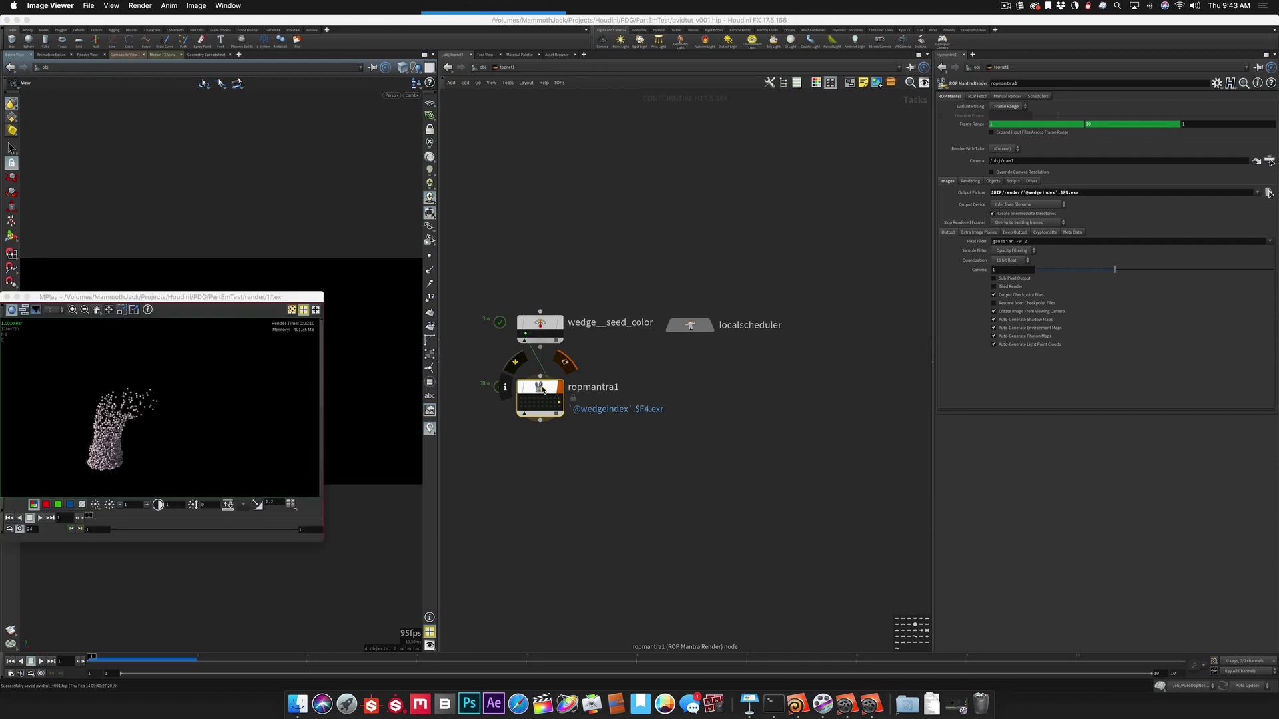
Step: View the rendered output of the last frame tasks in ropmantra1's upper and lower rows of work items
click(560, 400)
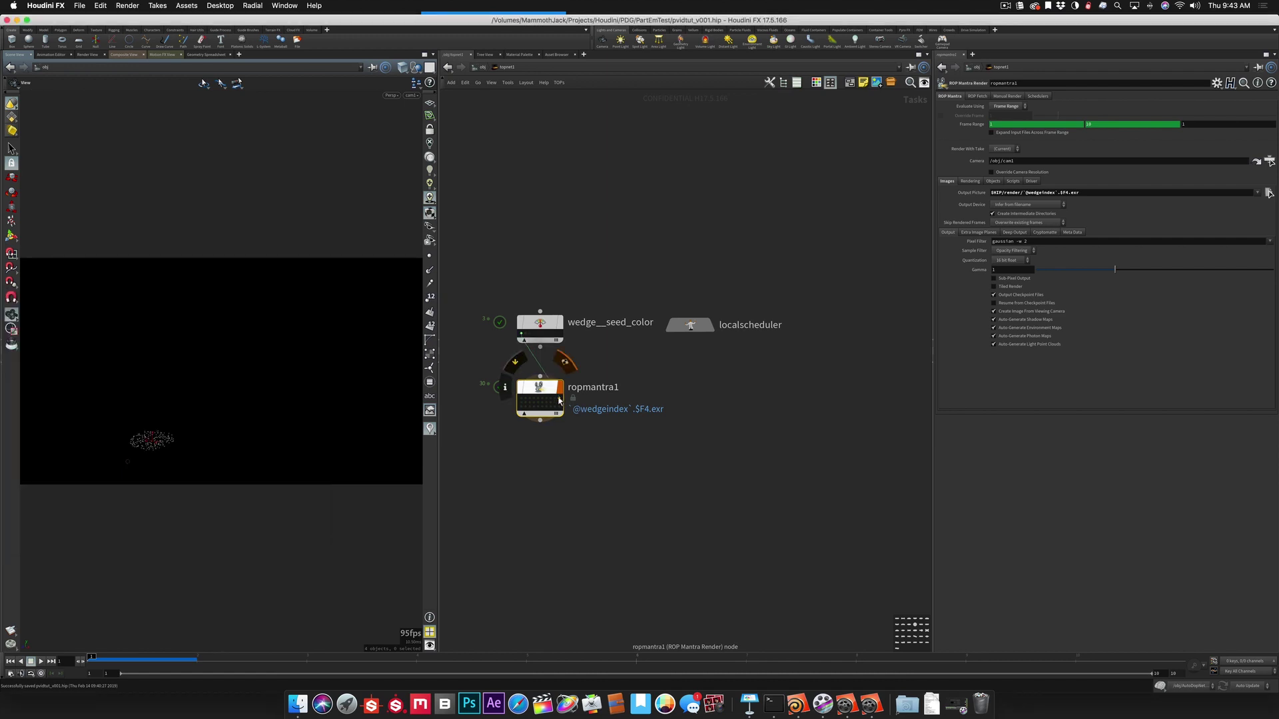
right_click(559, 400)
click(570, 431)
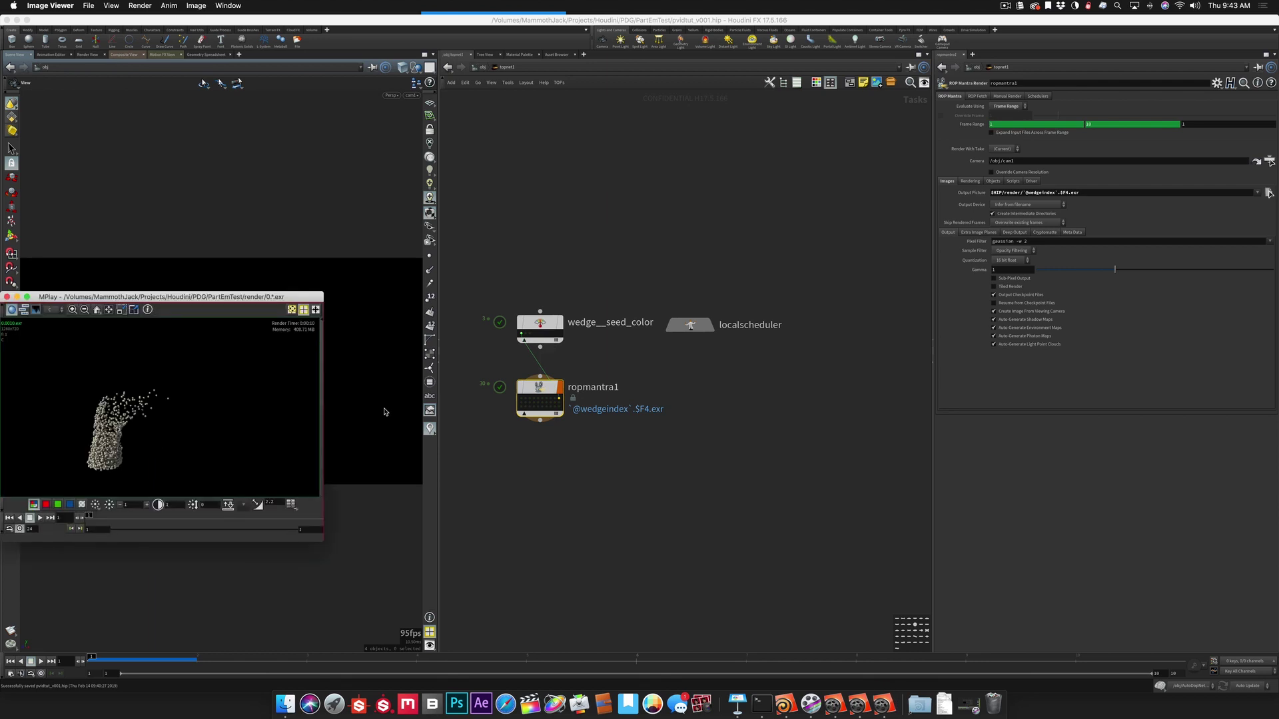
click(564, 408)
right_click(562, 409)
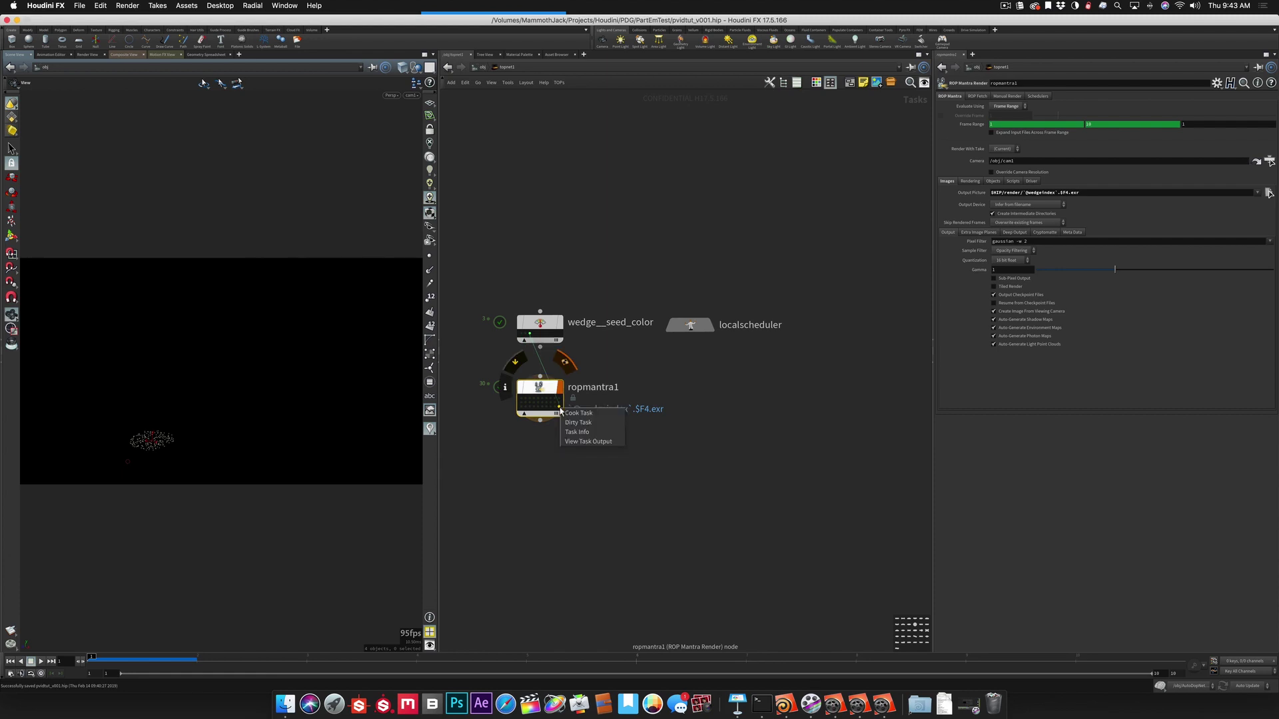
click(577, 441)
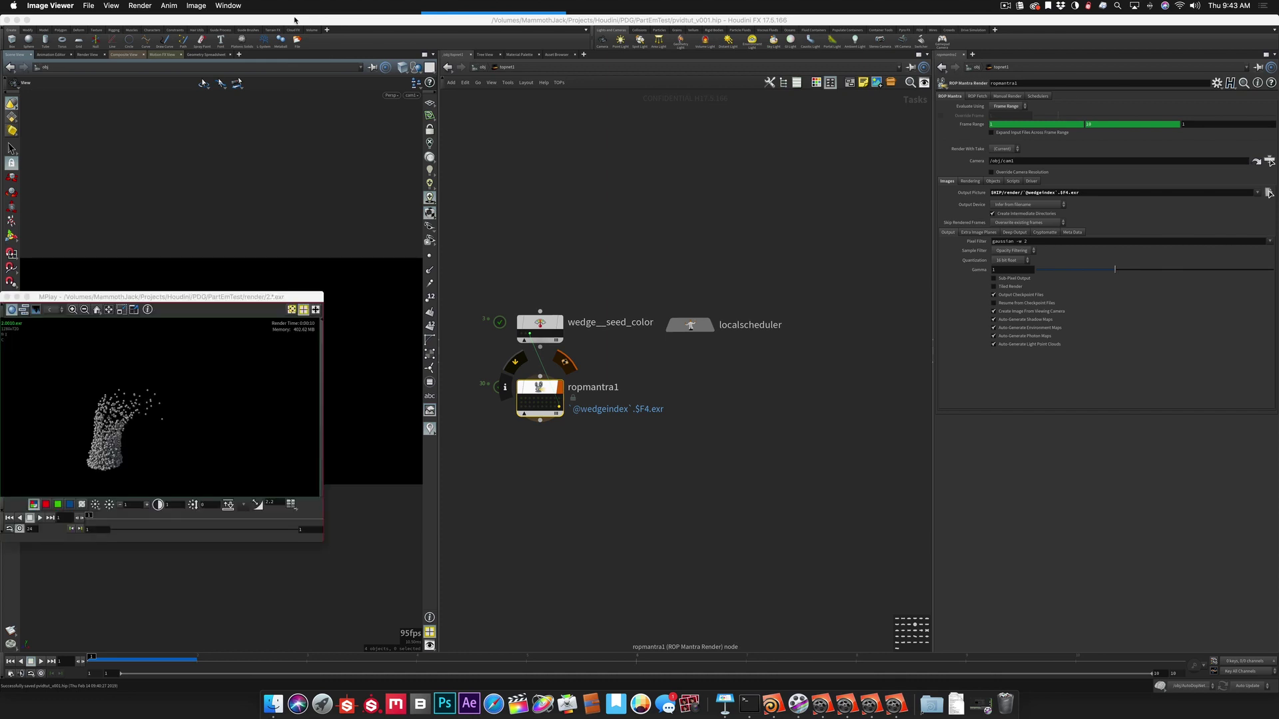
Step: Spread out the render viewer windows to compare the three wedge renders, then bring the main Houdini window back over them
double_click(294, 20)
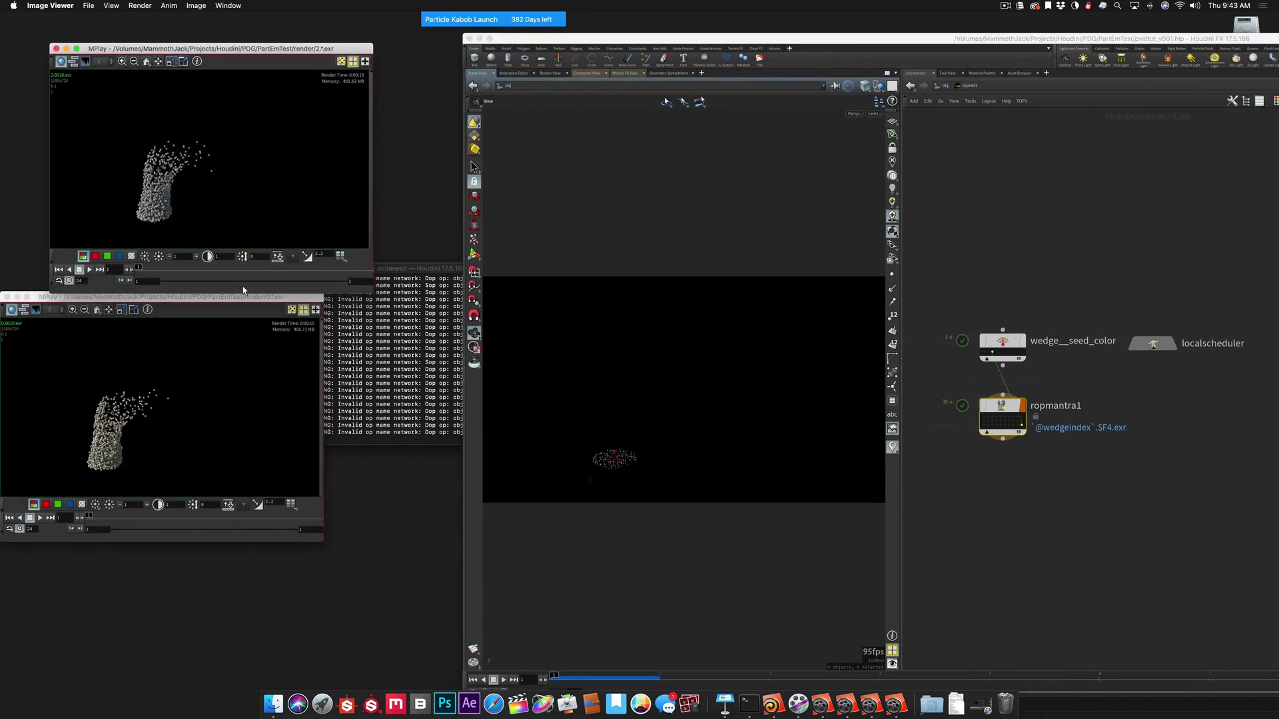
drag(244, 293, 234, 516)
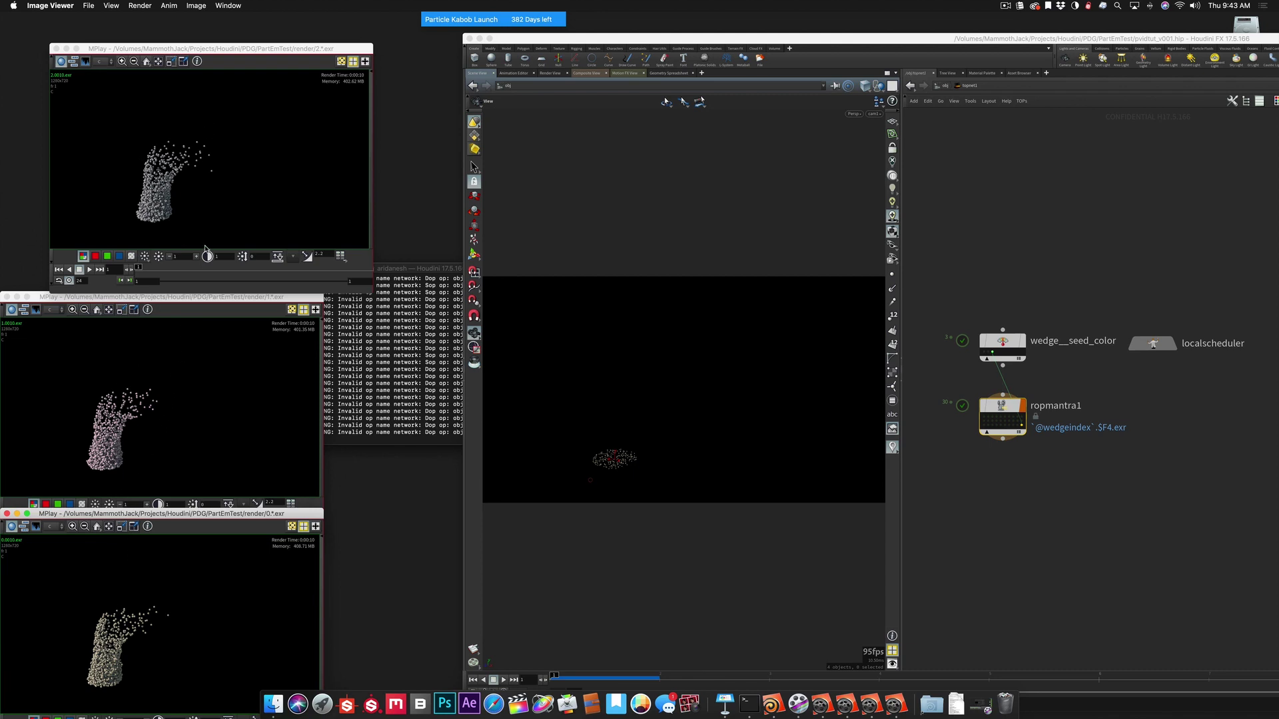
drag(674, 38, 215, 18)
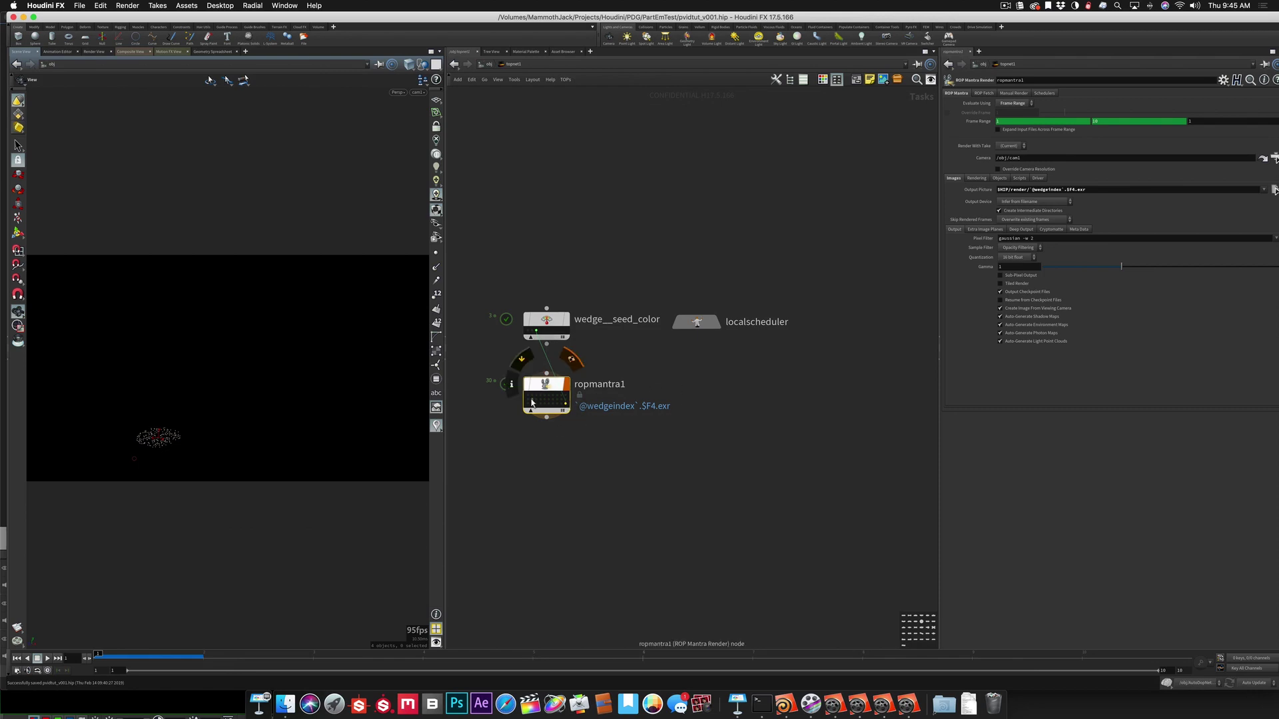
Step: Inspect the task info and wedge attributes of ropmantra1's last work item, then close the info window
right_click(565, 405)
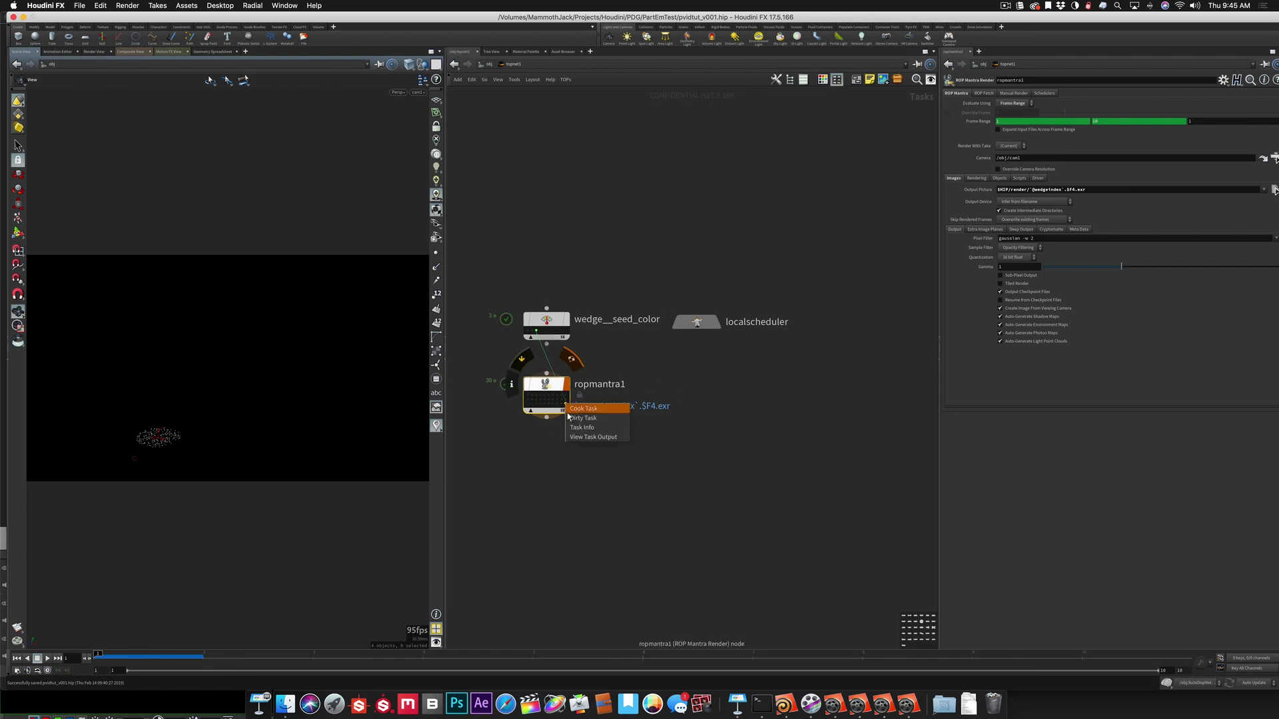
click(573, 428)
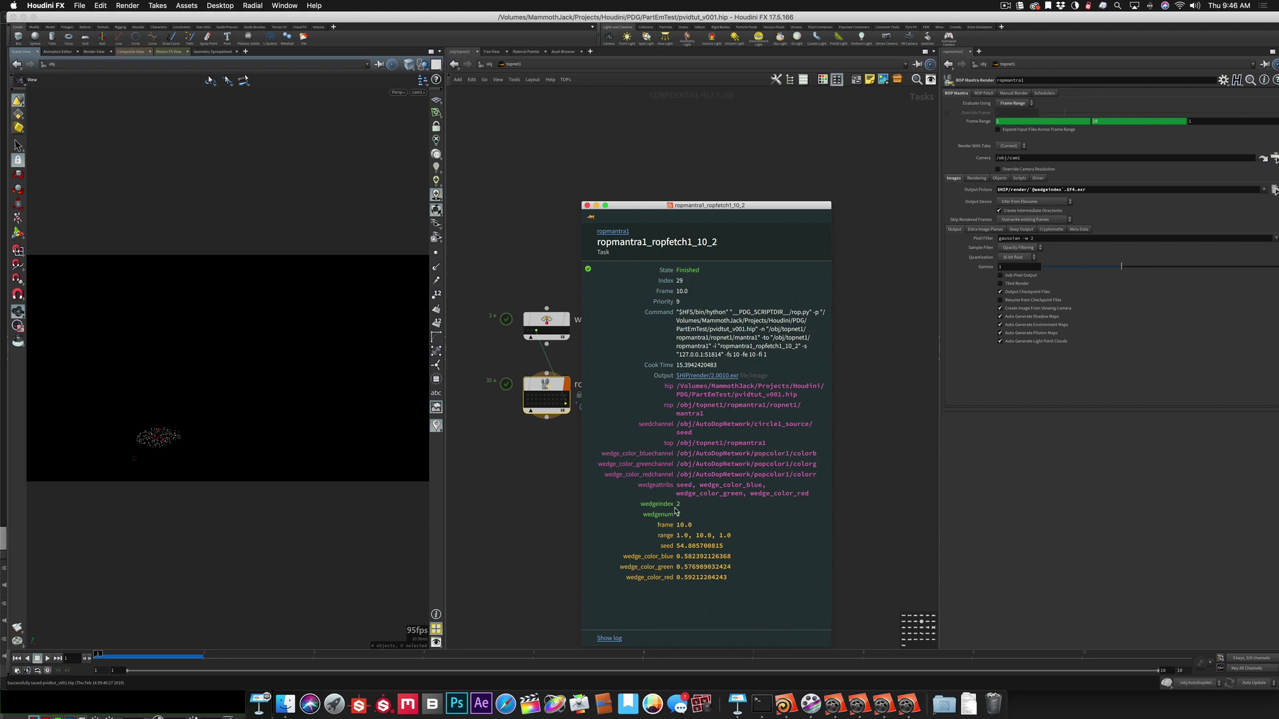
click(586, 206)
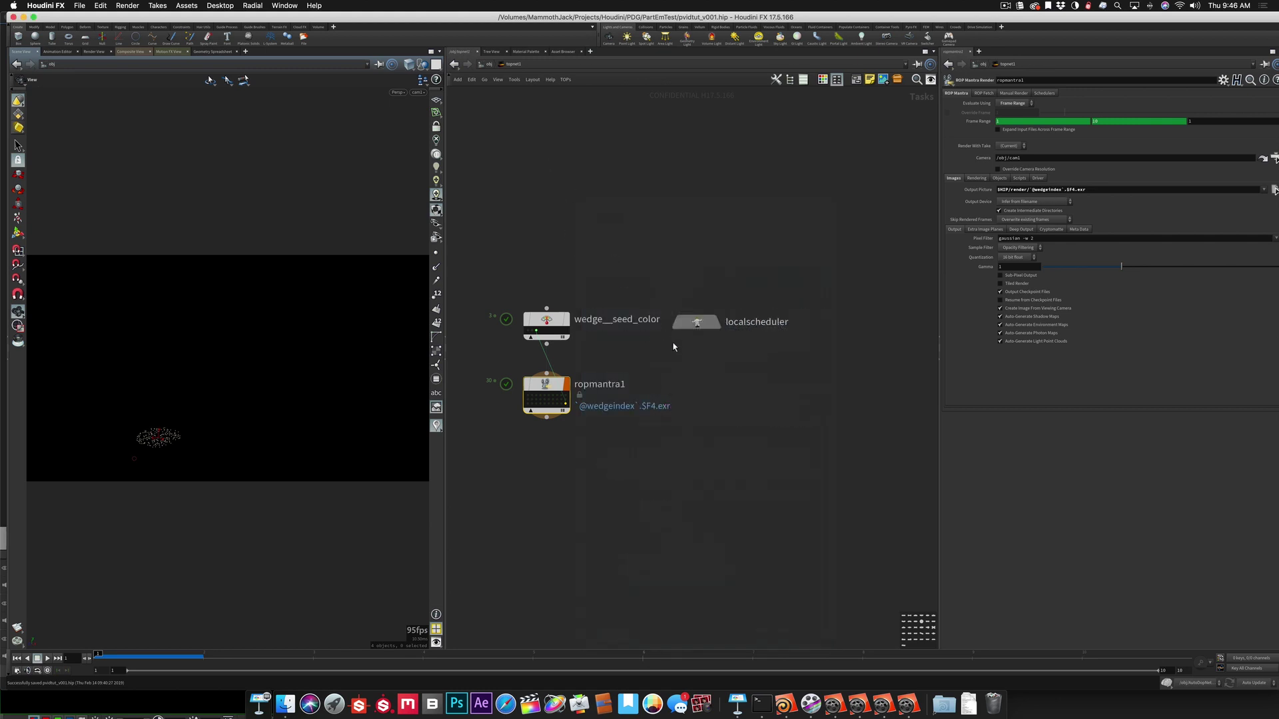
Step: Add a Wedge node beside ropmantra1 and set its wedge count to 3
key(Tab)
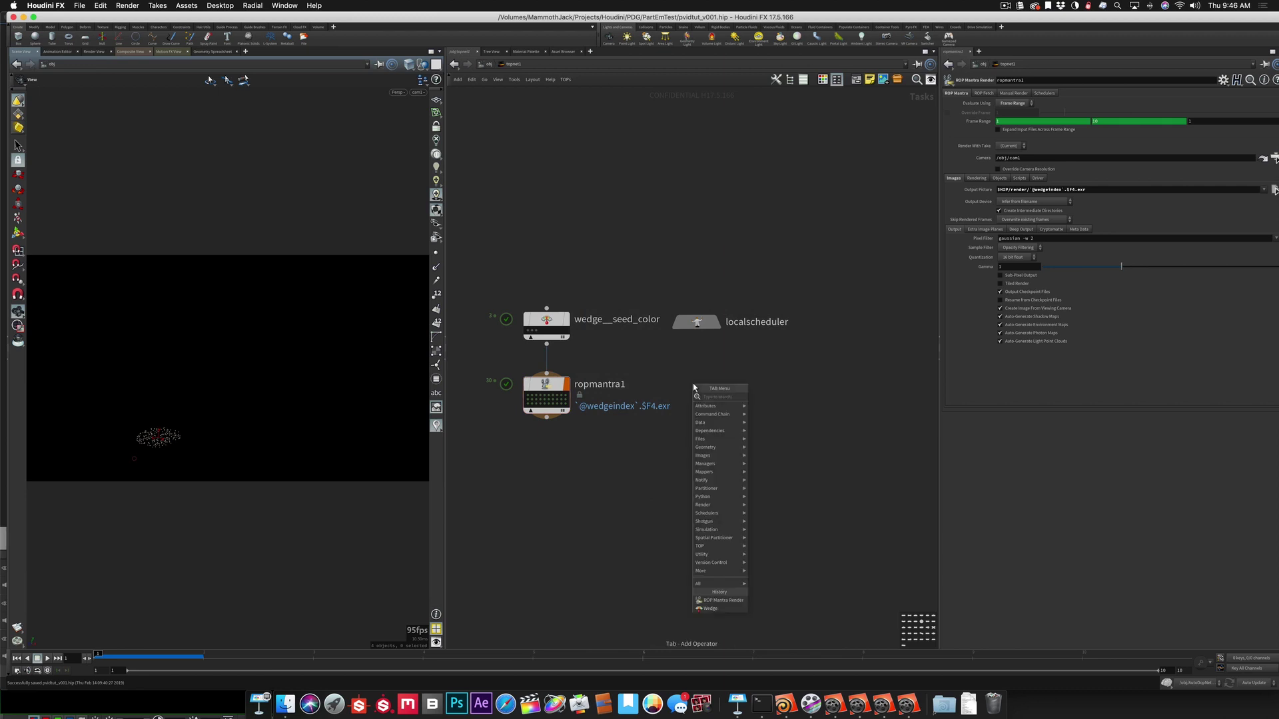
text(wedge)
key(Return)
click(694, 386)
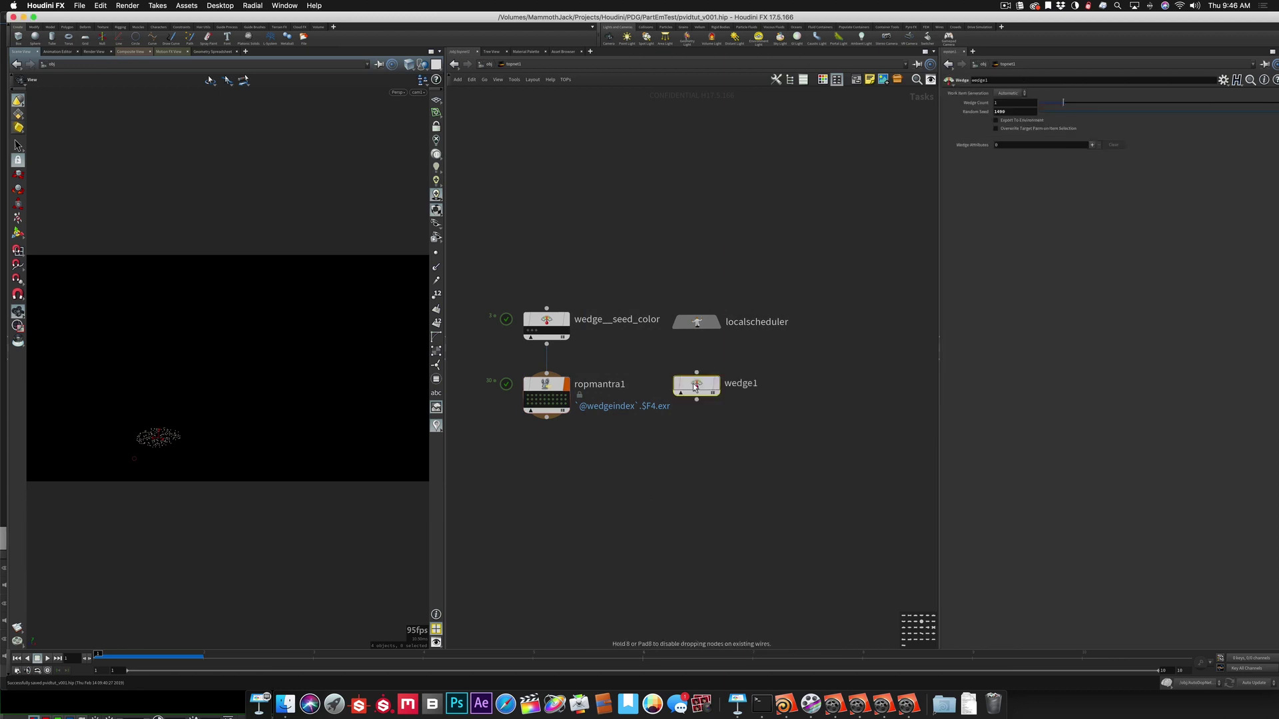
double_click(1014, 102)
text(3)
key(Return)
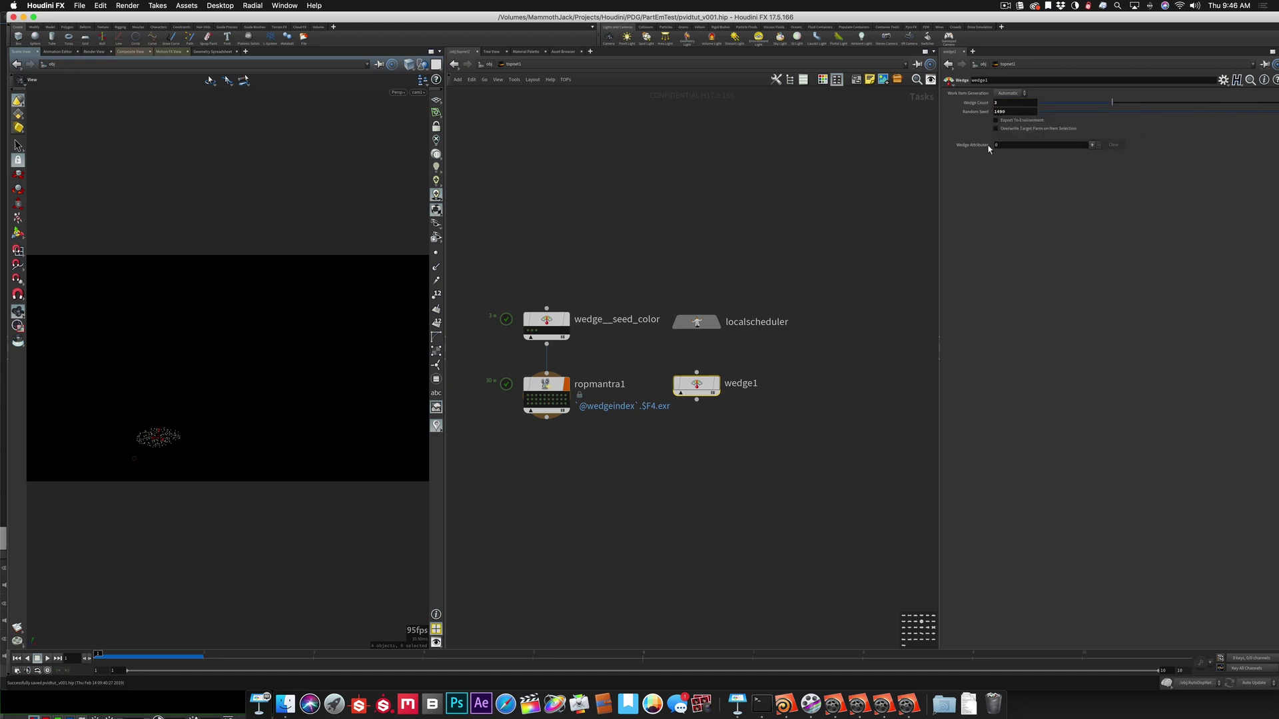
Step: Add one wedge attribute named foo to the wedge1 node
click(1092, 145)
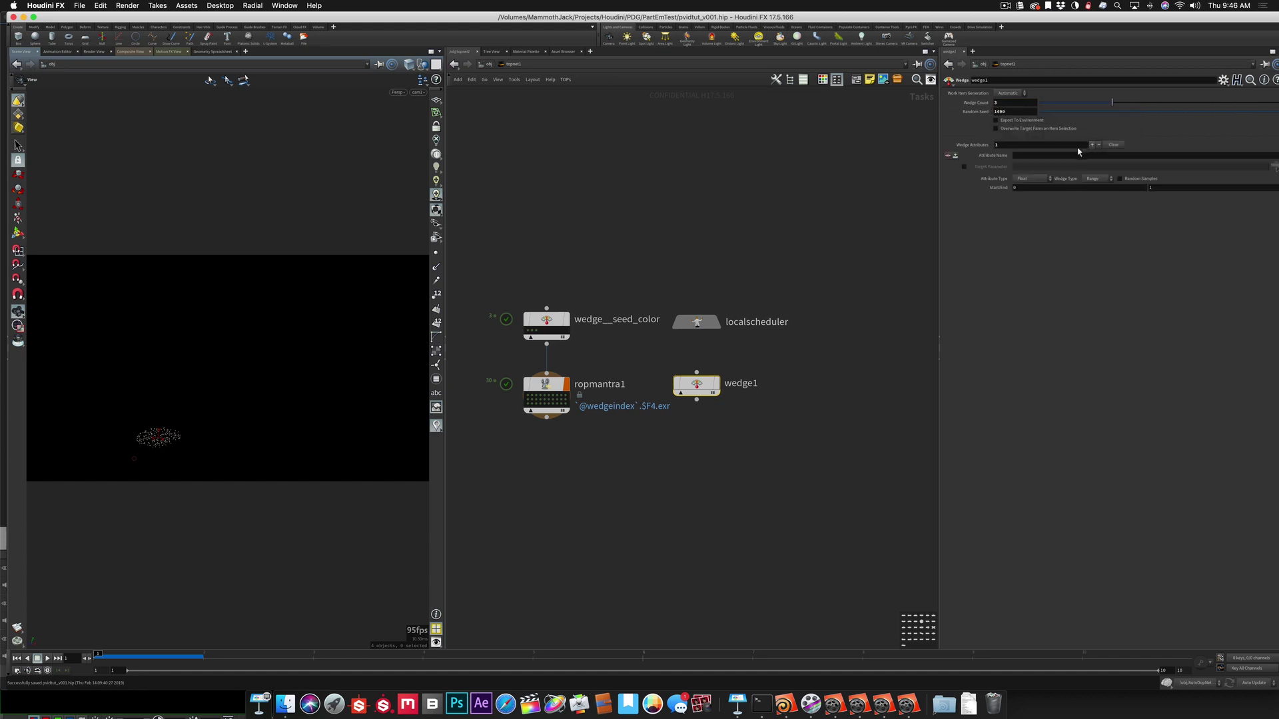
click(1017, 155)
text(flo)
Step: Duplicate wedge1, place the copy below it, and rename the copy's wedge attribute to bar
drag(696, 386, 731, 387)
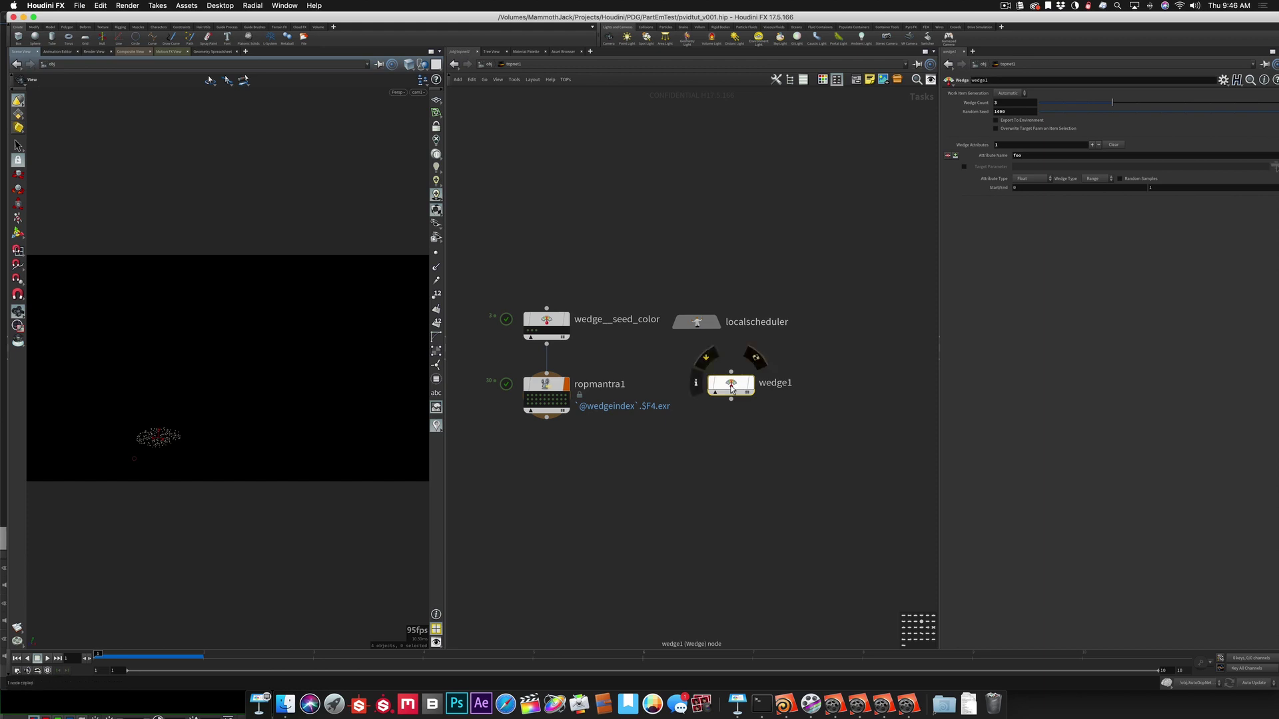
key(super+v)
drag(730, 416, 731, 452)
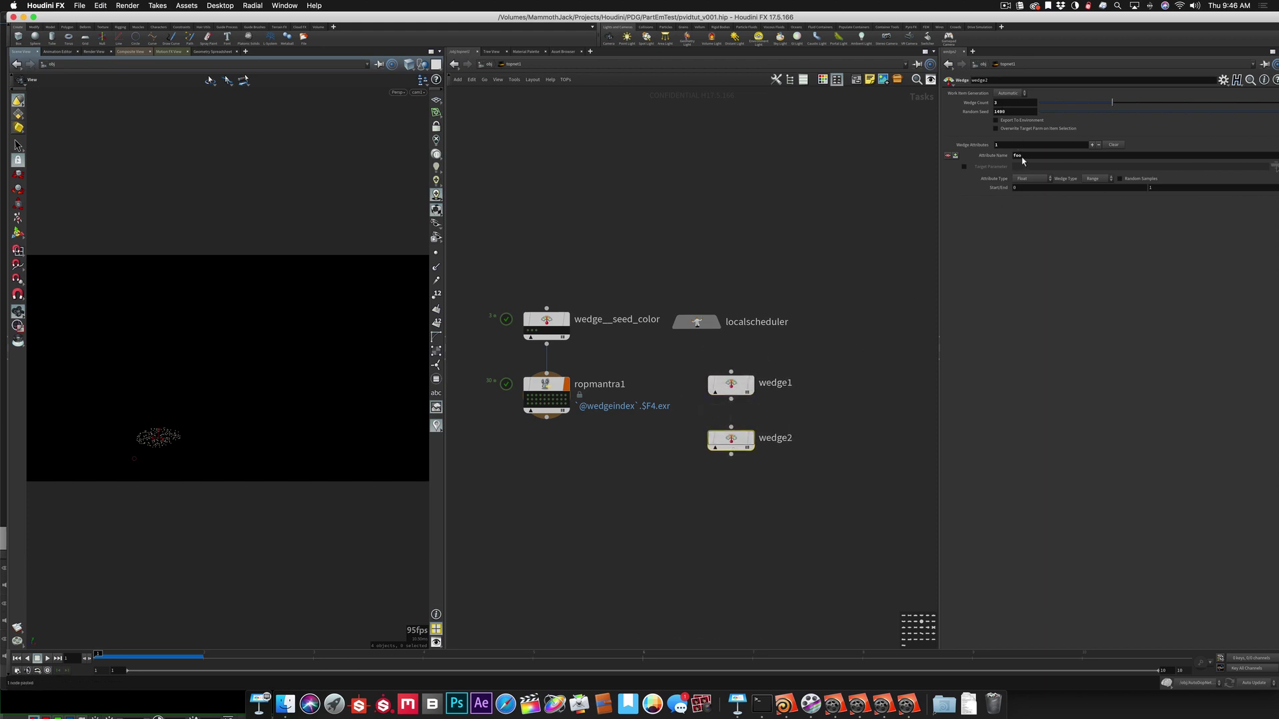
drag(1021, 157, 1012, 156)
text(bar)
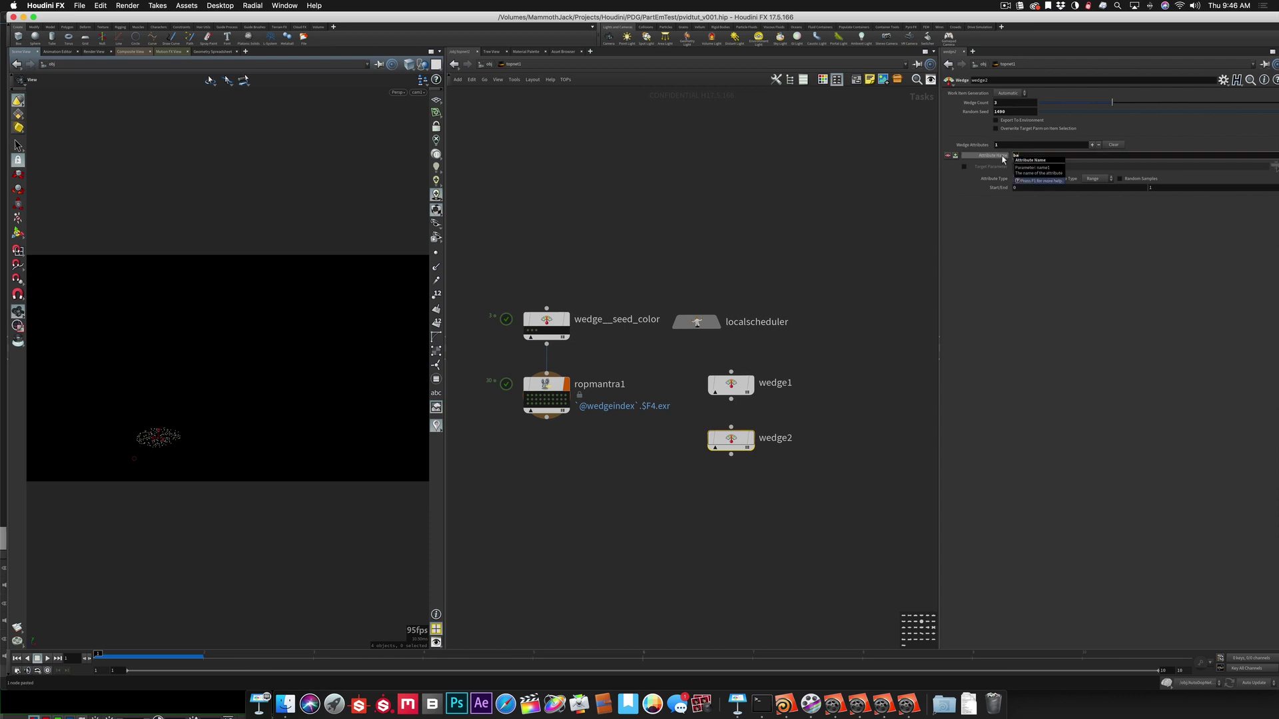
key(Return)
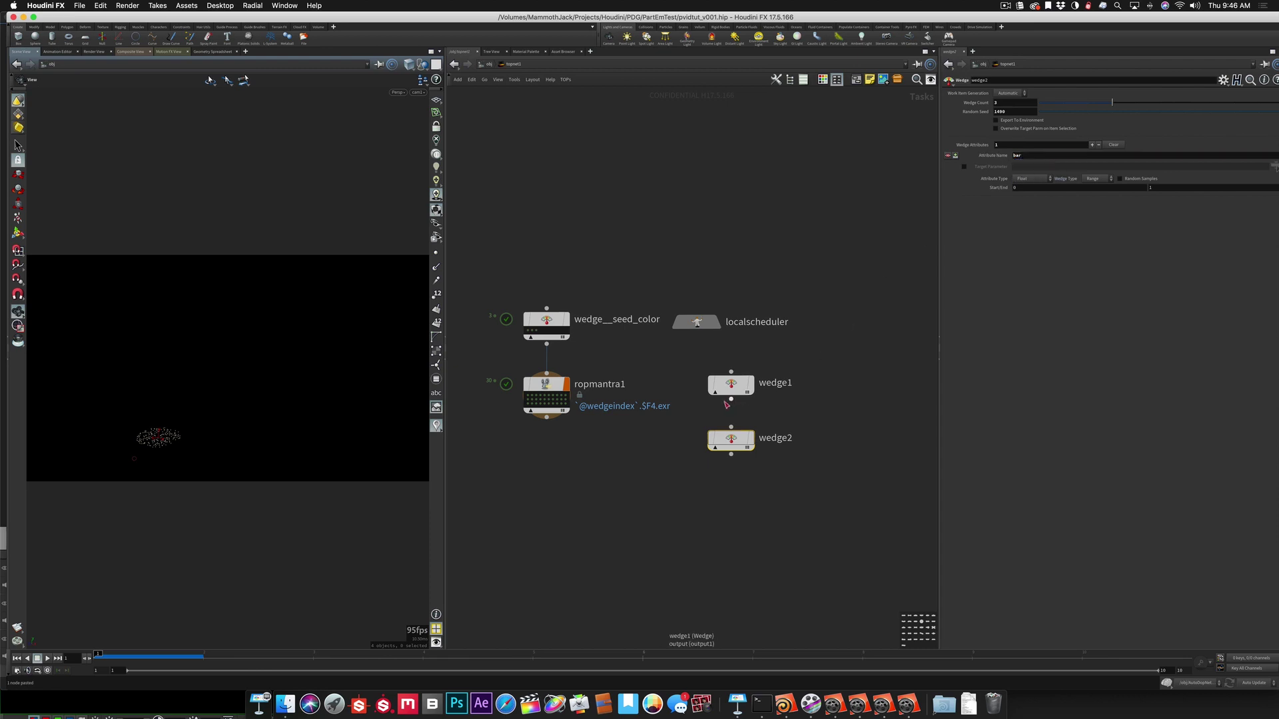
Step: Connect wedge1's output to wedge2's input and save the scene
drag(731, 399, 731, 427)
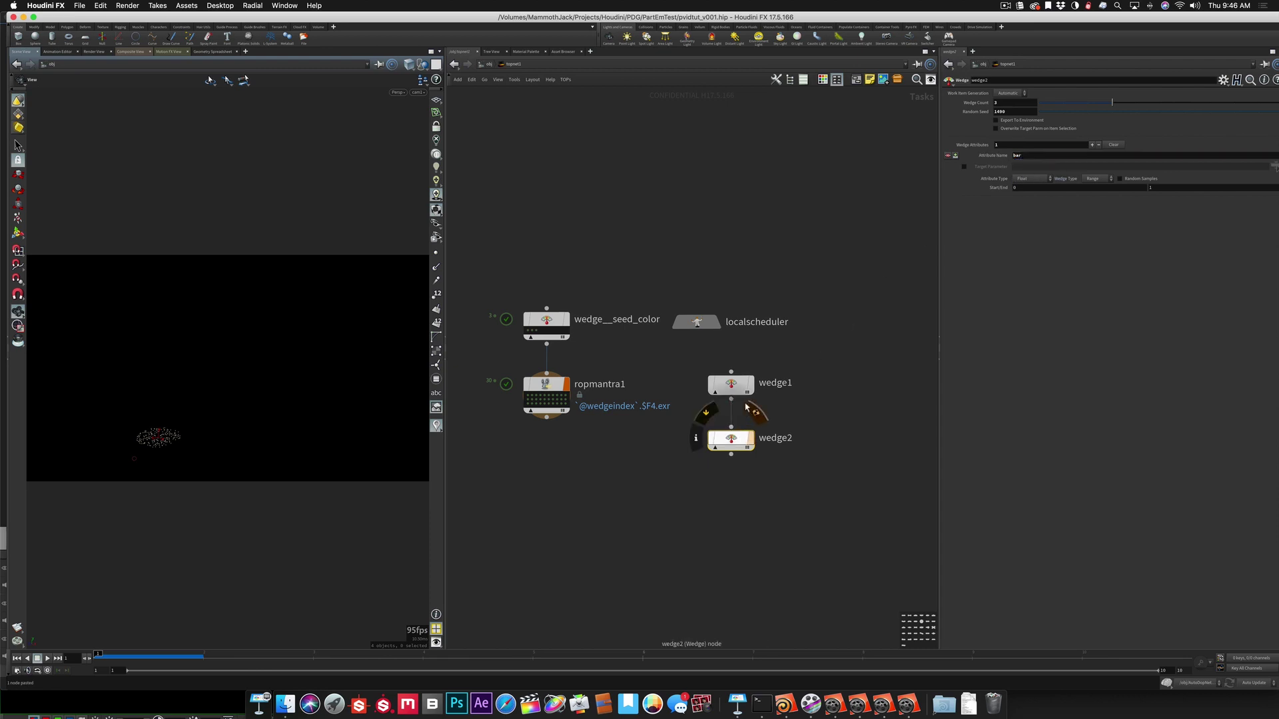
mouse_move(729, 381)
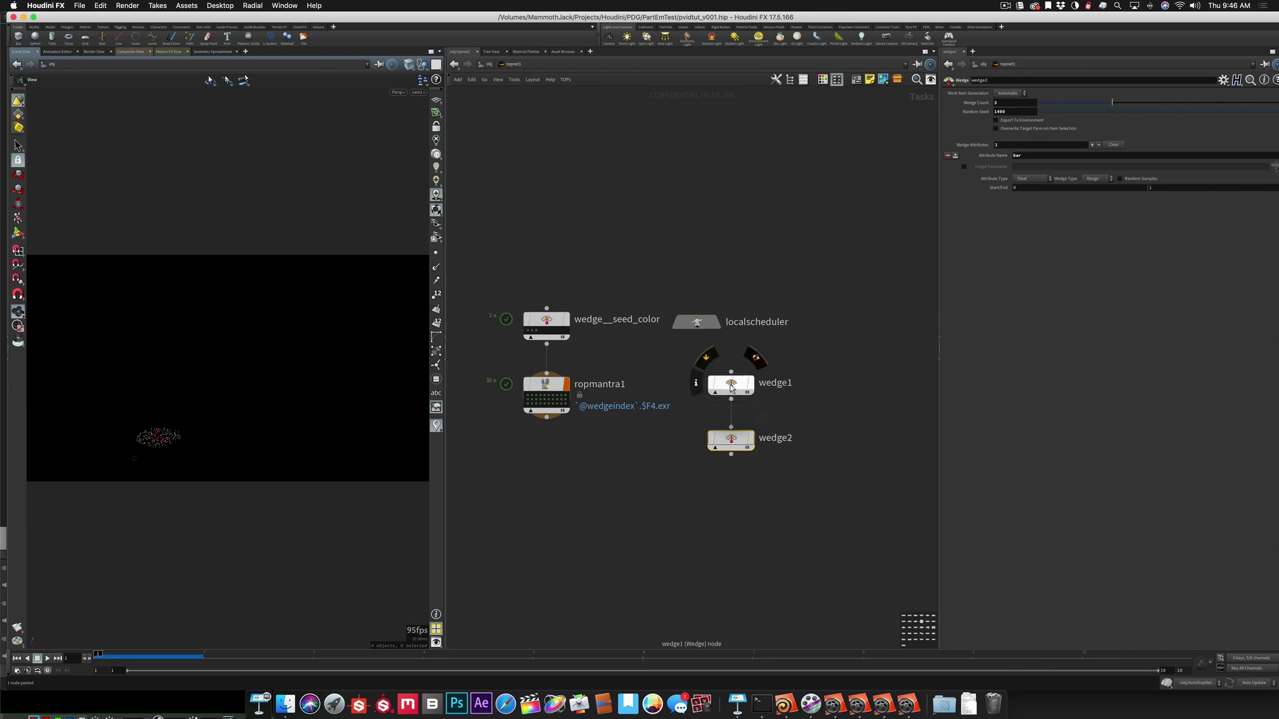
key(super+s)
Step: Cook the wedge1 node to generate its work items
right_click(735, 395)
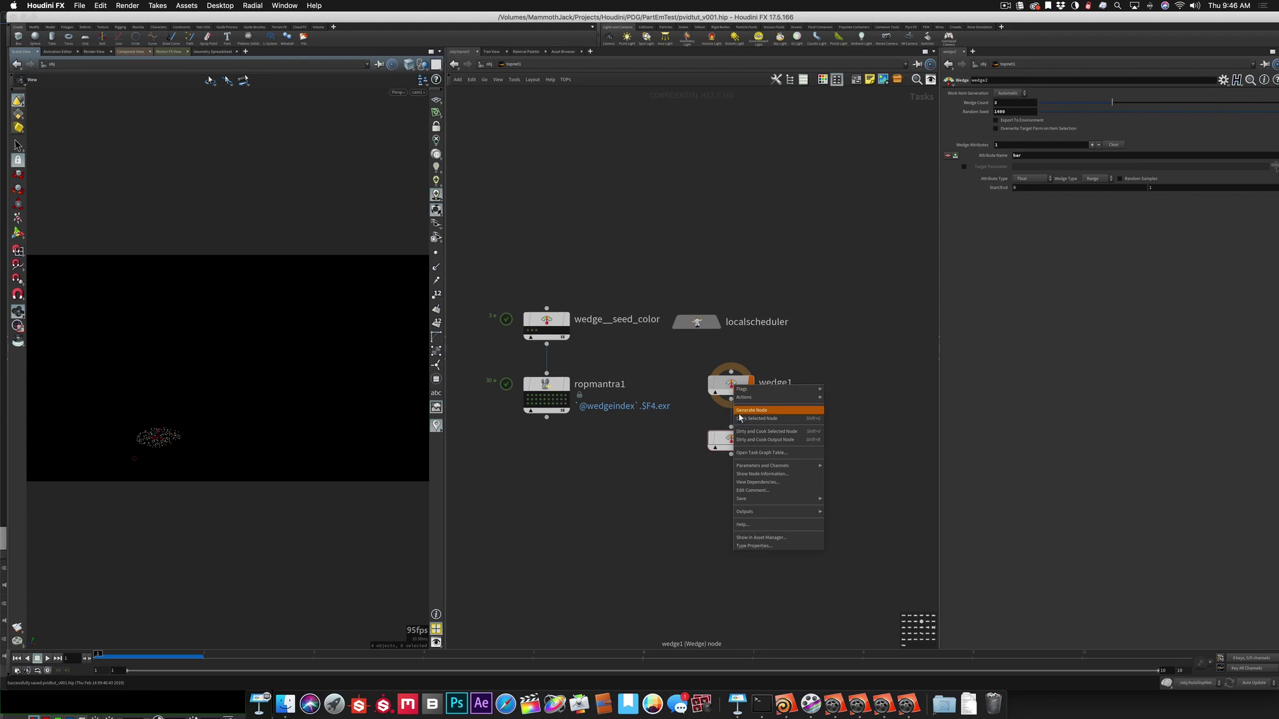
click(742, 419)
click(791, 436)
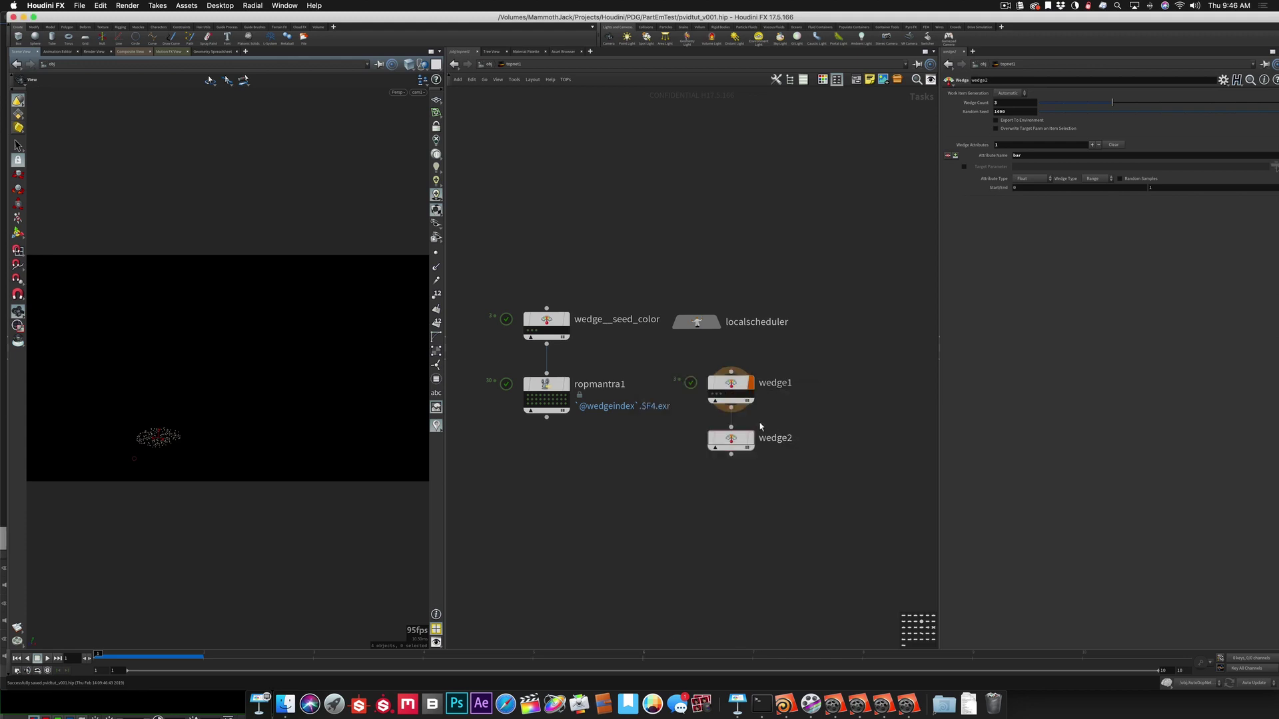
Step: Inspect the wedge index and foo attribute values on wedge1's individual work items
click(717, 398)
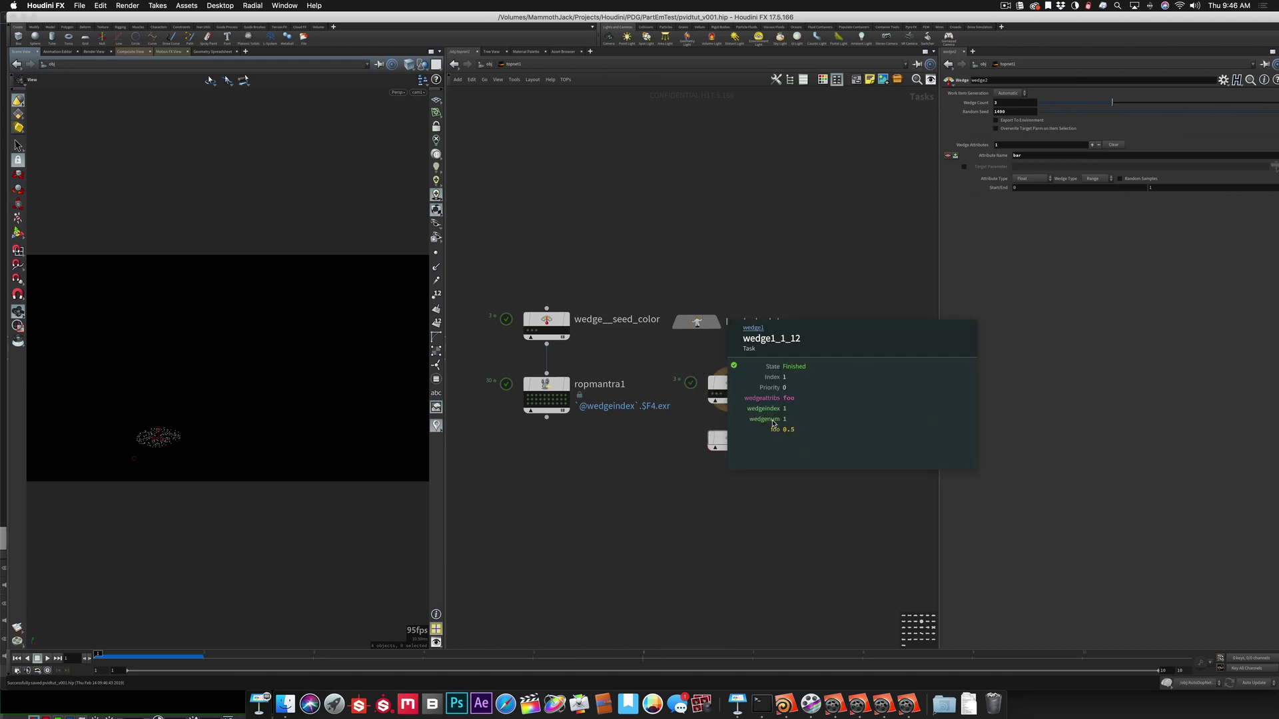
click(724, 397)
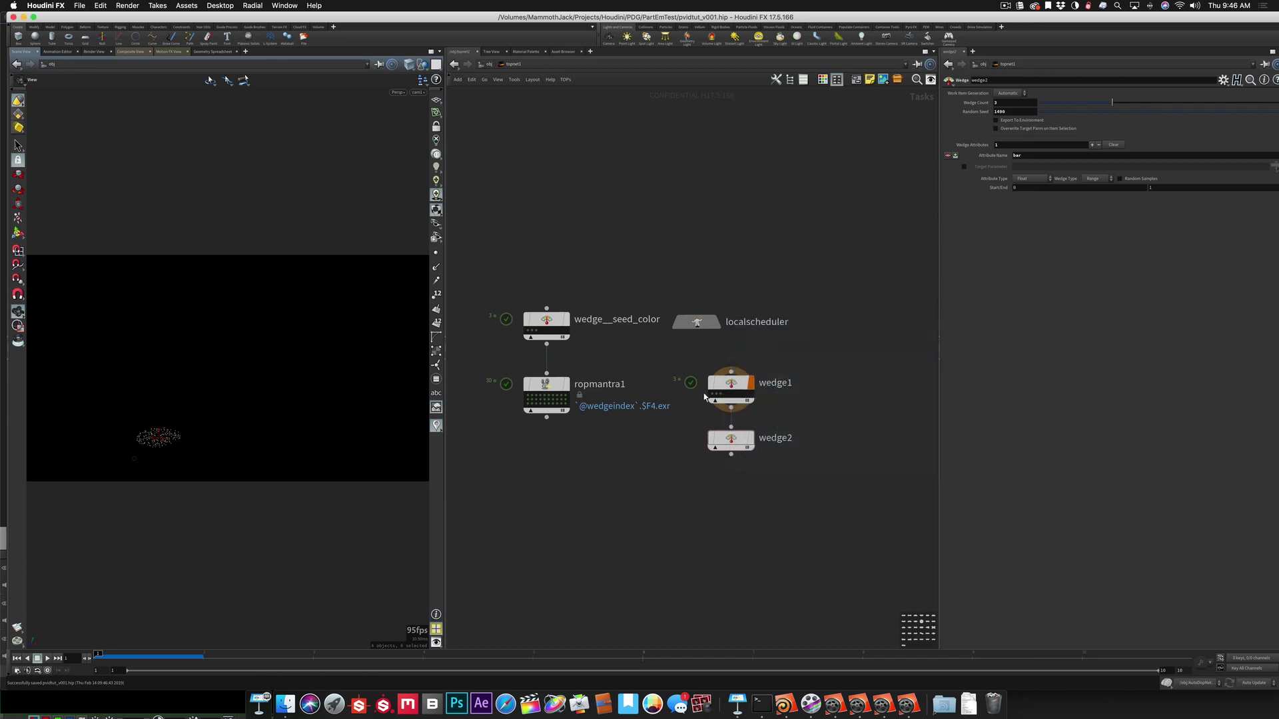
click(712, 397)
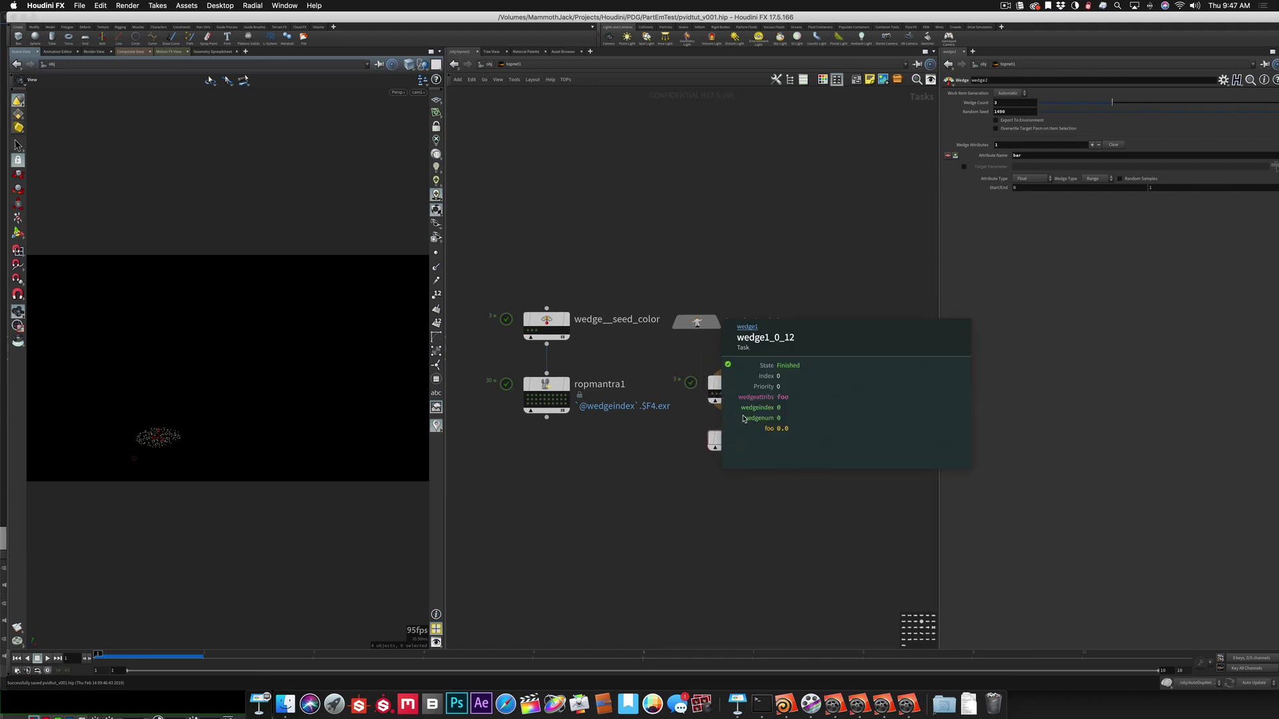
Step: Cook the wedge2 node, saving the scene first
click(732, 439)
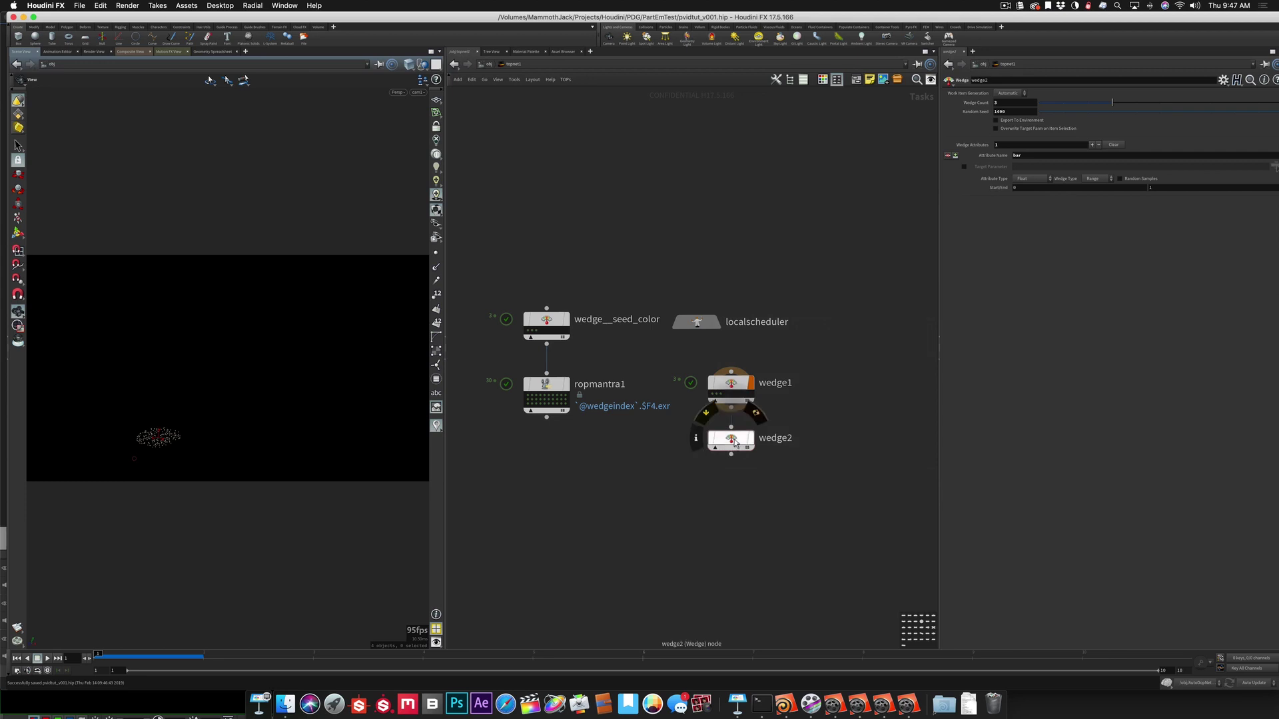
right_click(735, 441)
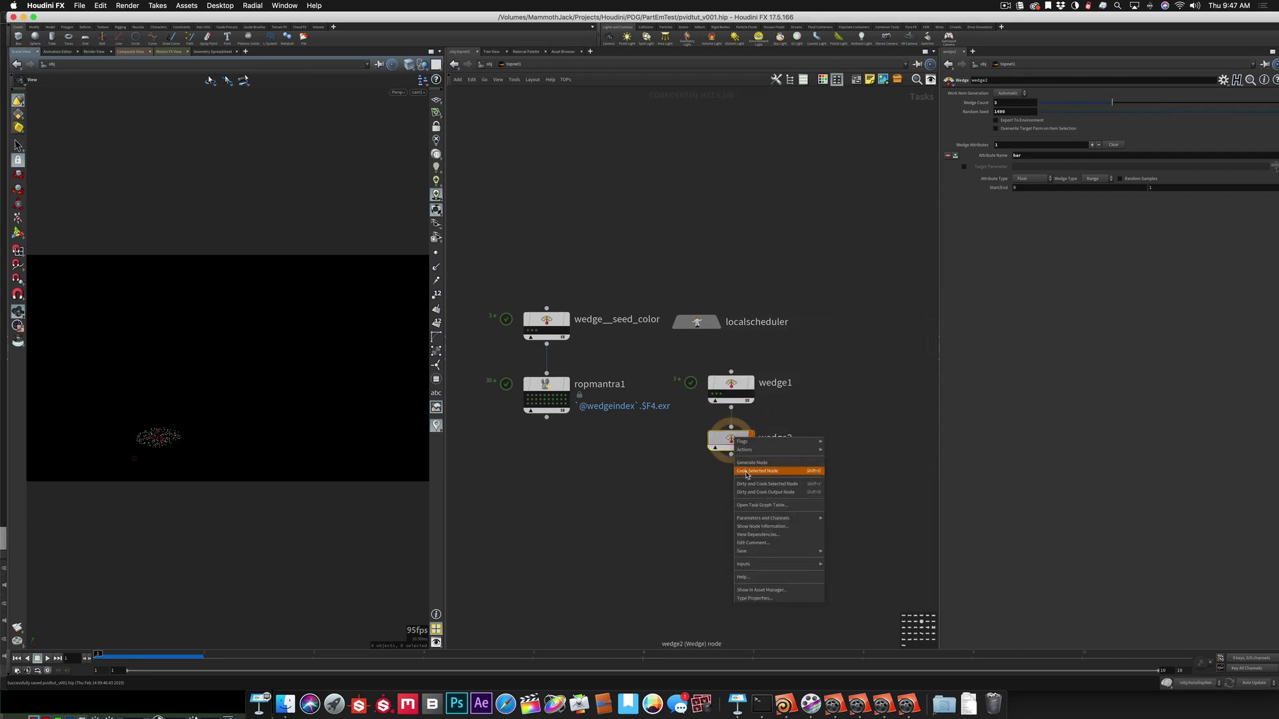
click(747, 472)
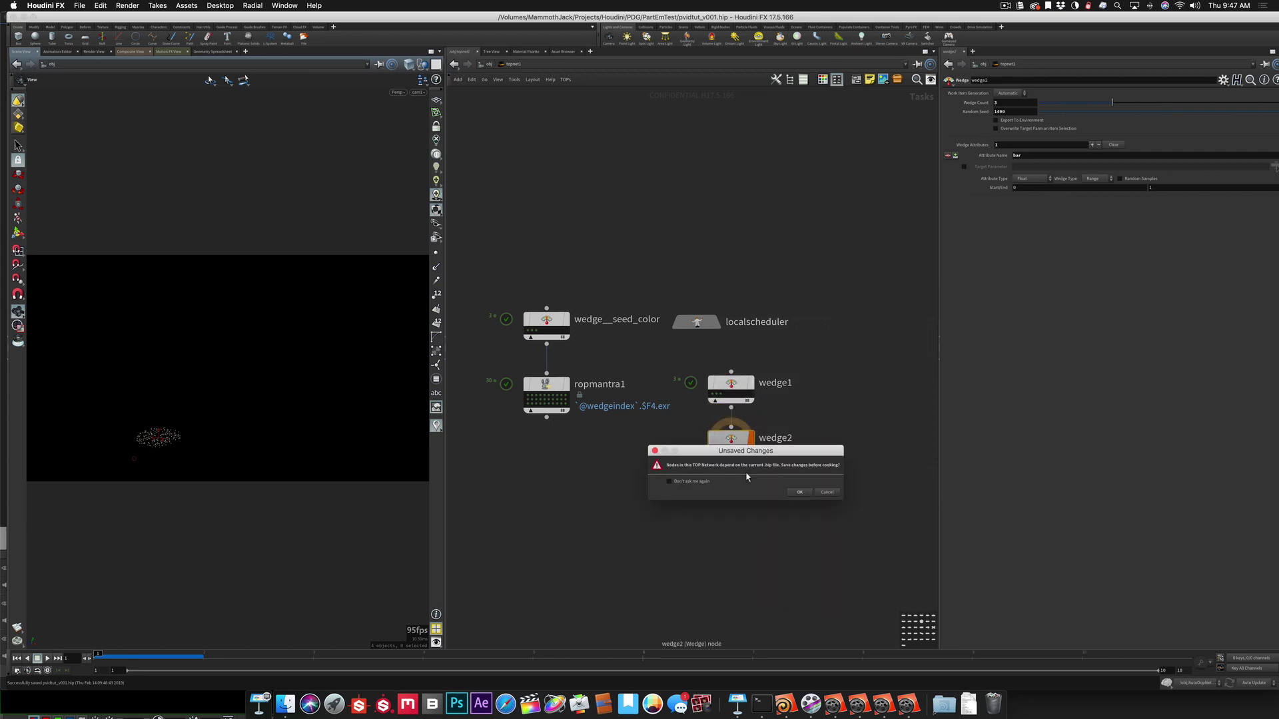
click(799, 492)
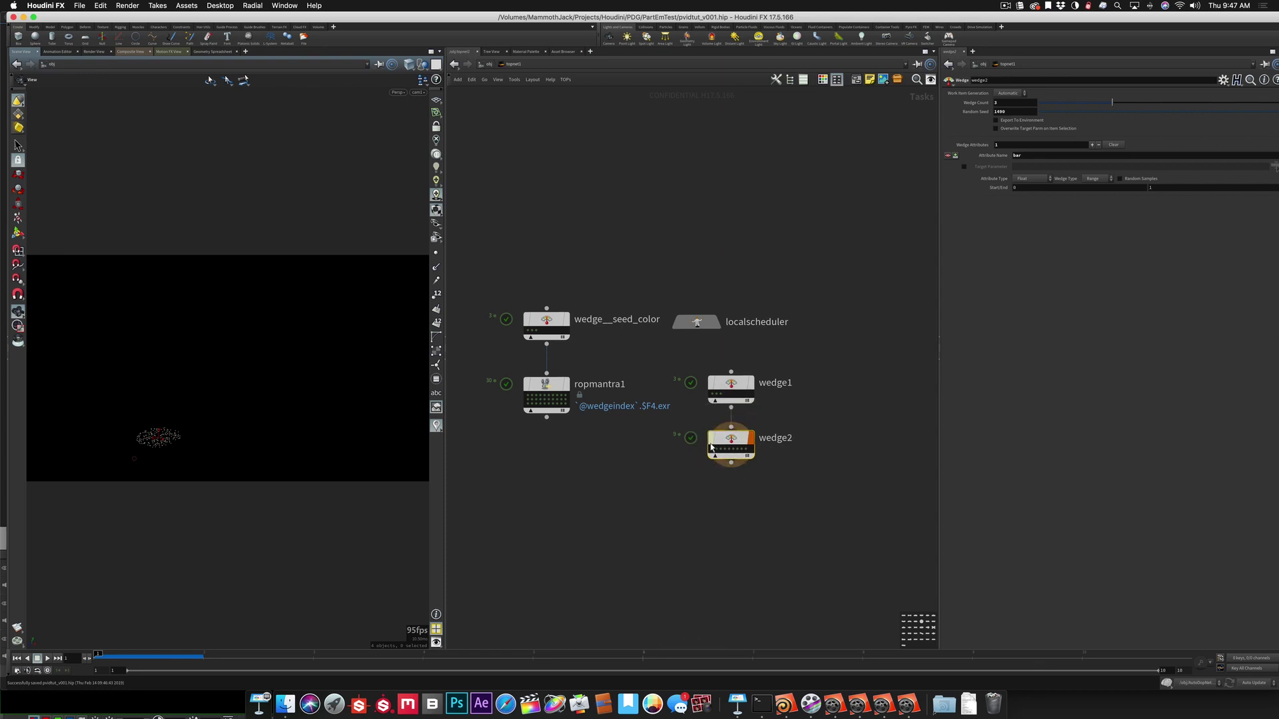
Step: Open the task info of two wedge2 work items to compare their wedge index, bar and foo values
mouse_move(713, 456)
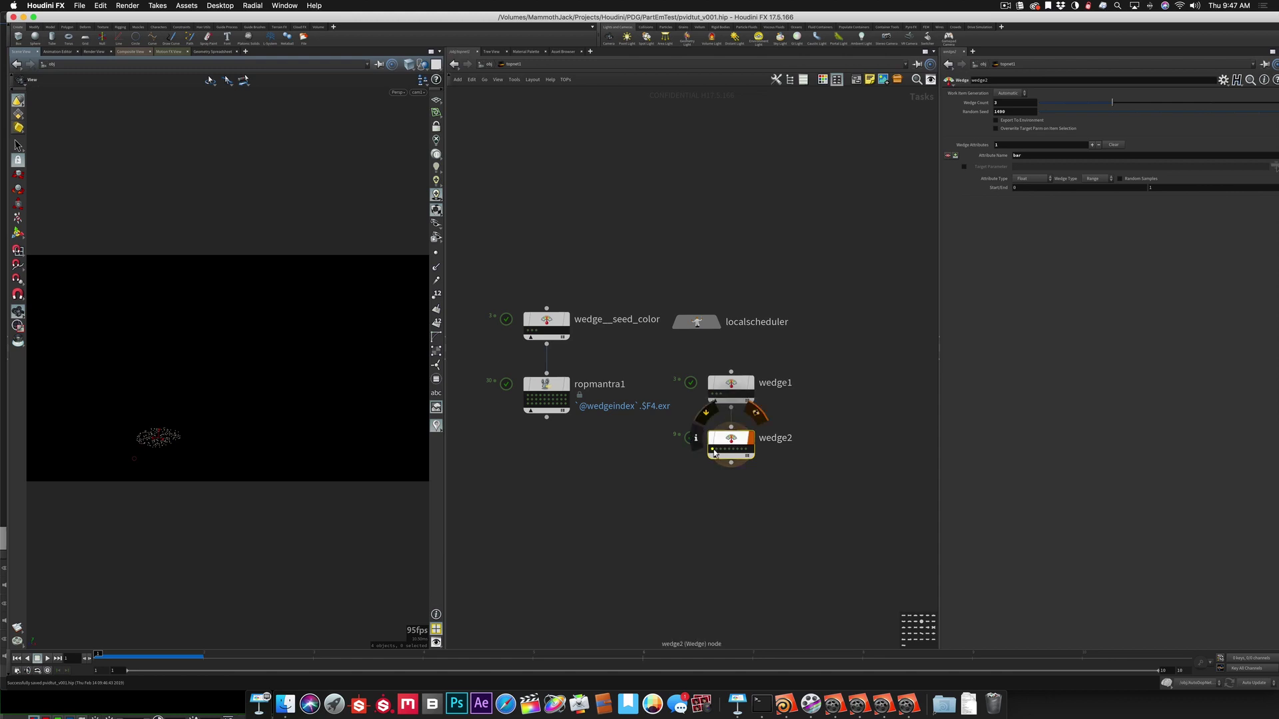
right_click(713, 453)
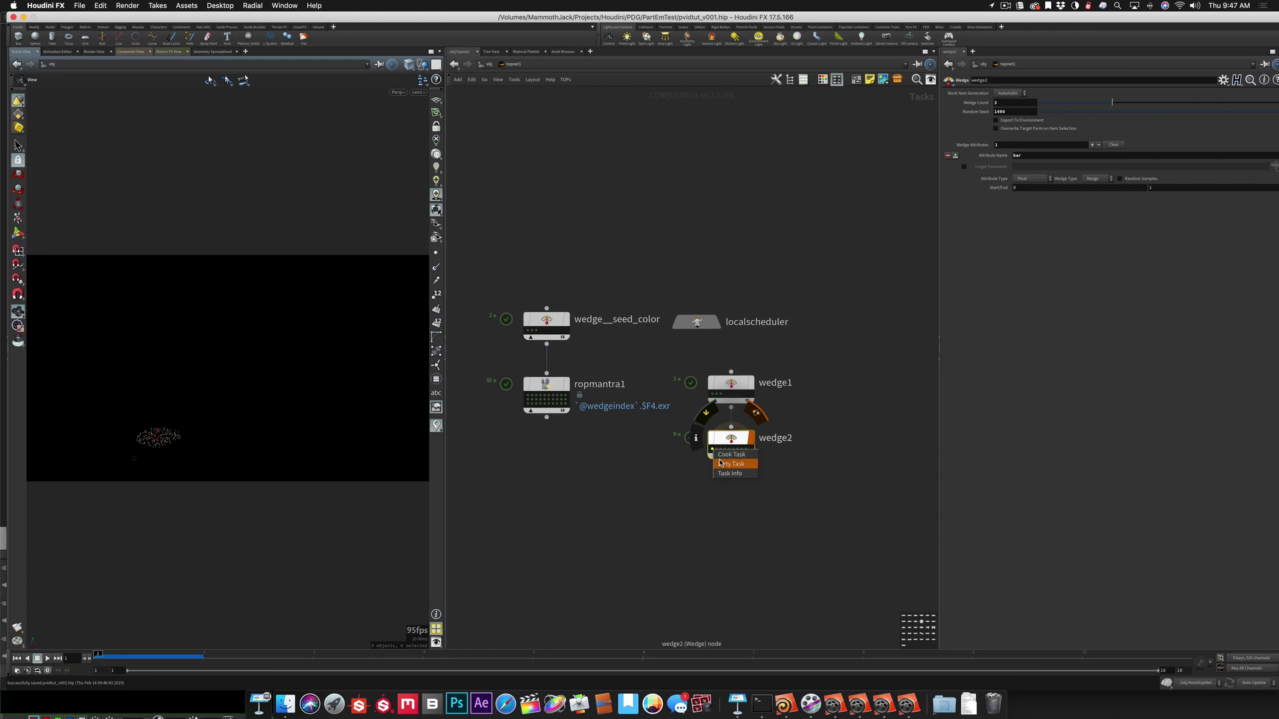
click(725, 474)
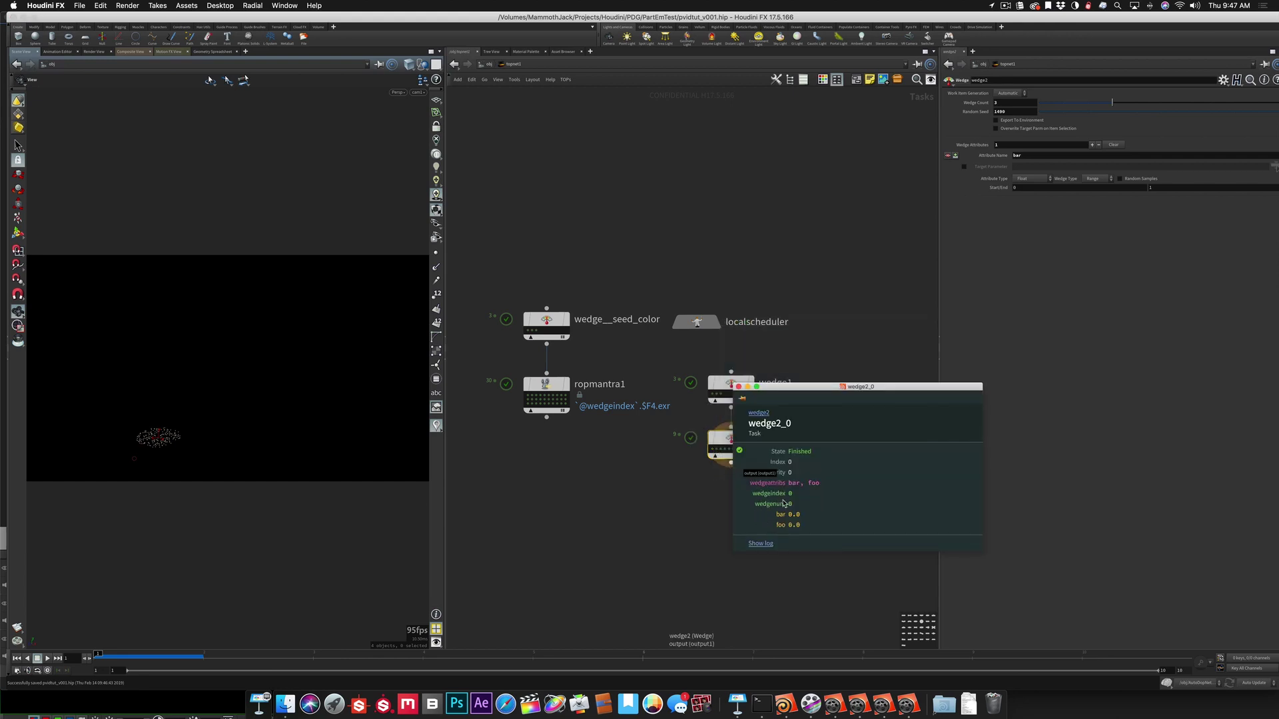
drag(772, 390, 865, 369)
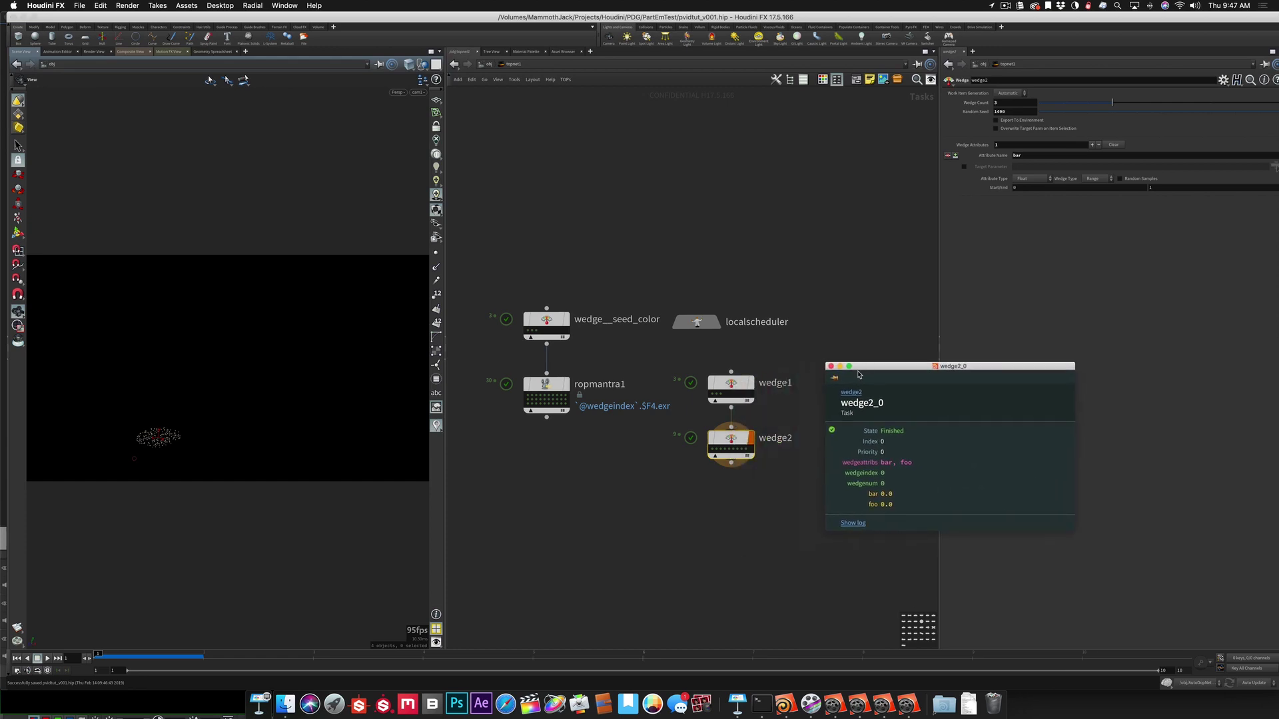
mouse_move(733, 448)
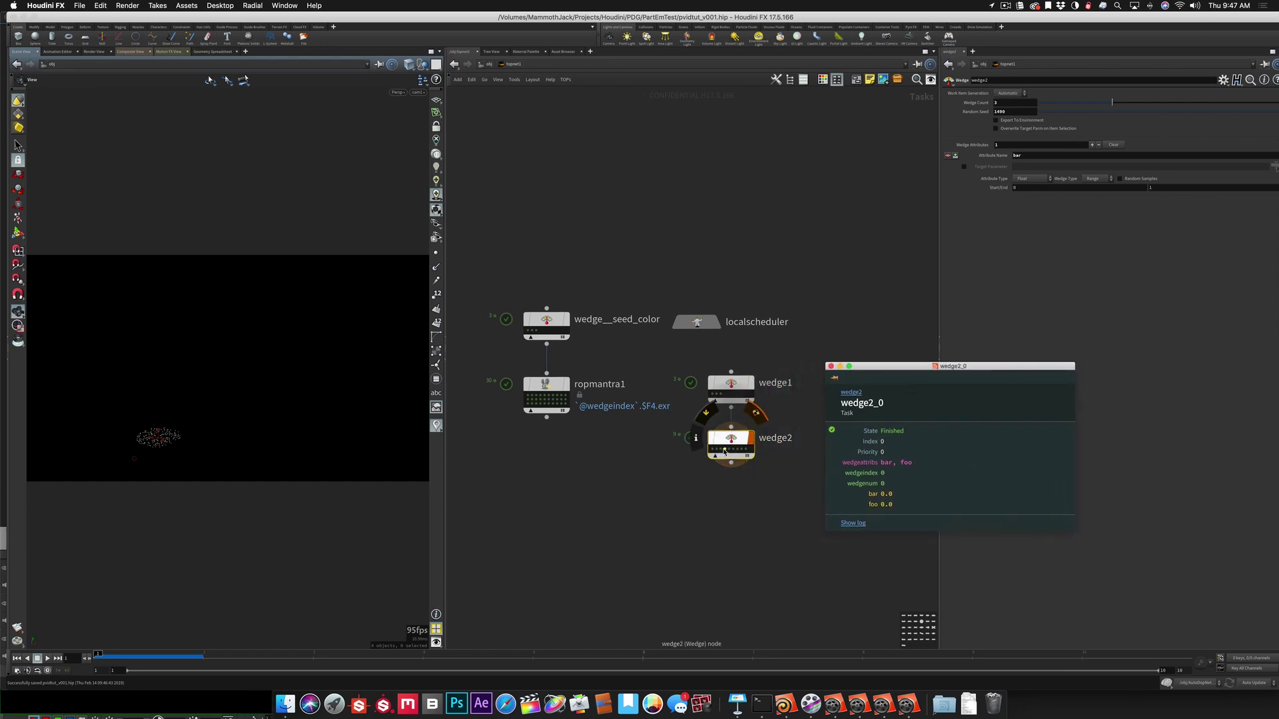
right_click(726, 452)
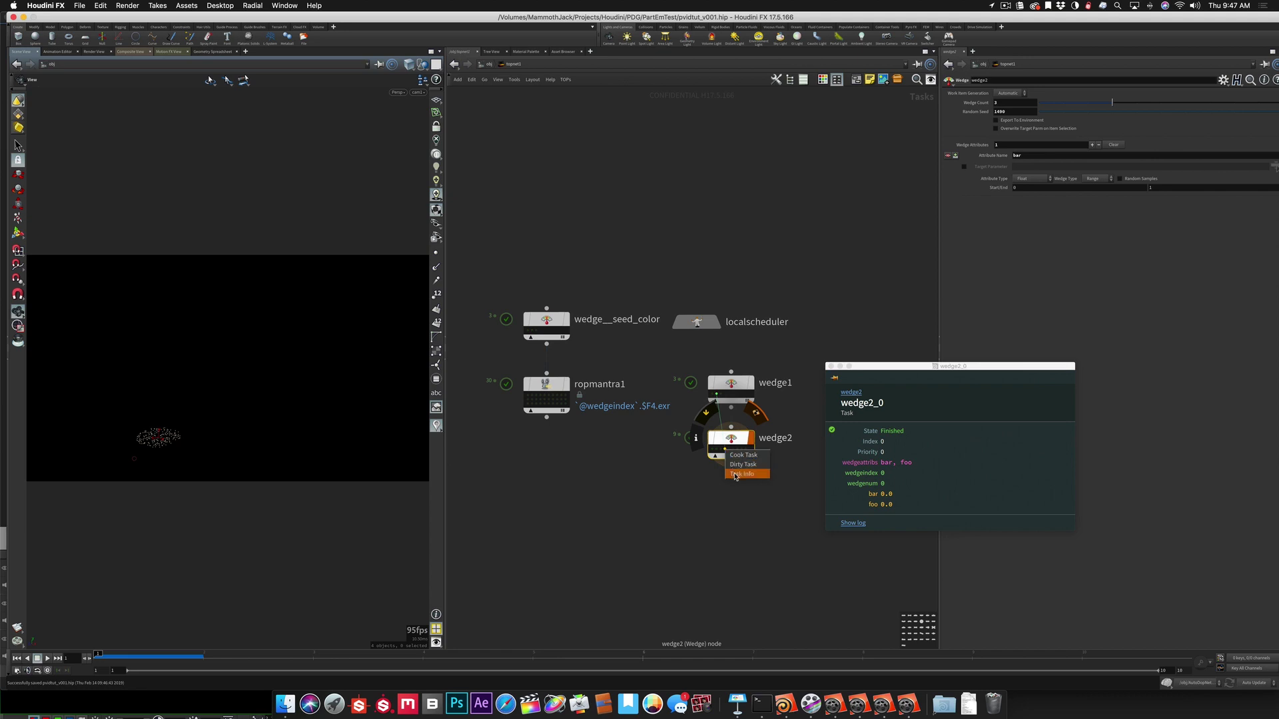
click(737, 474)
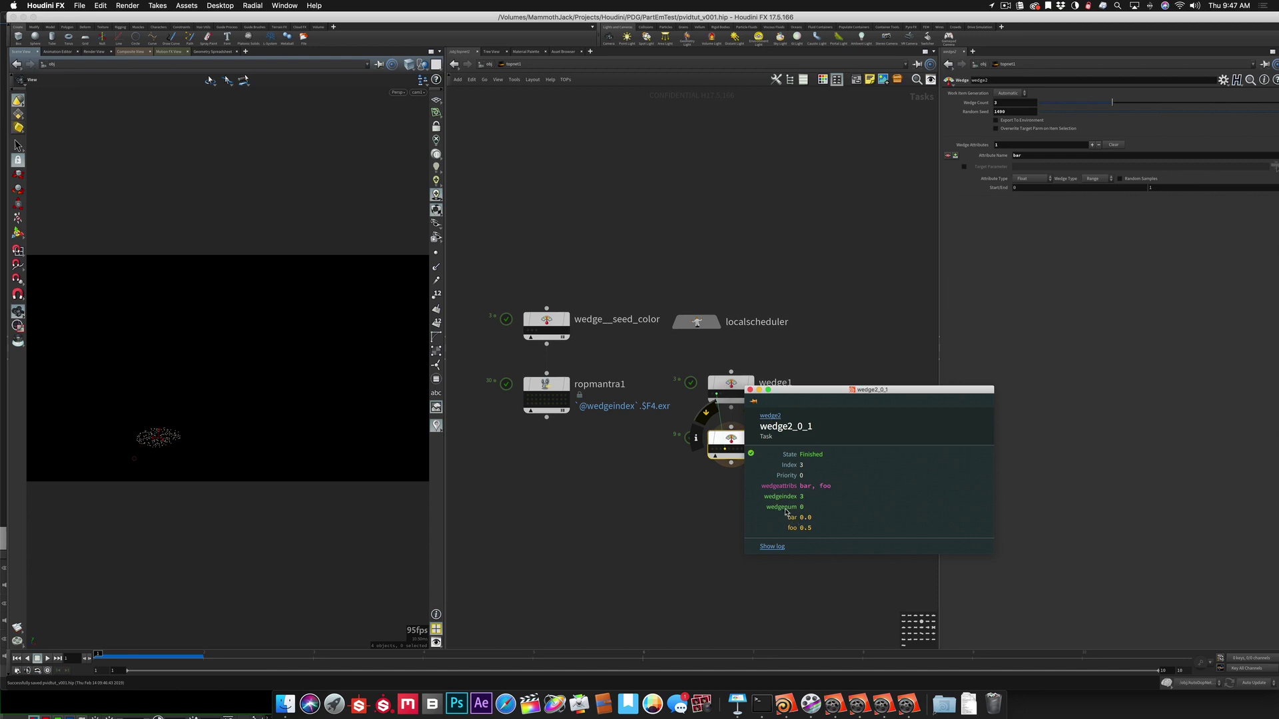
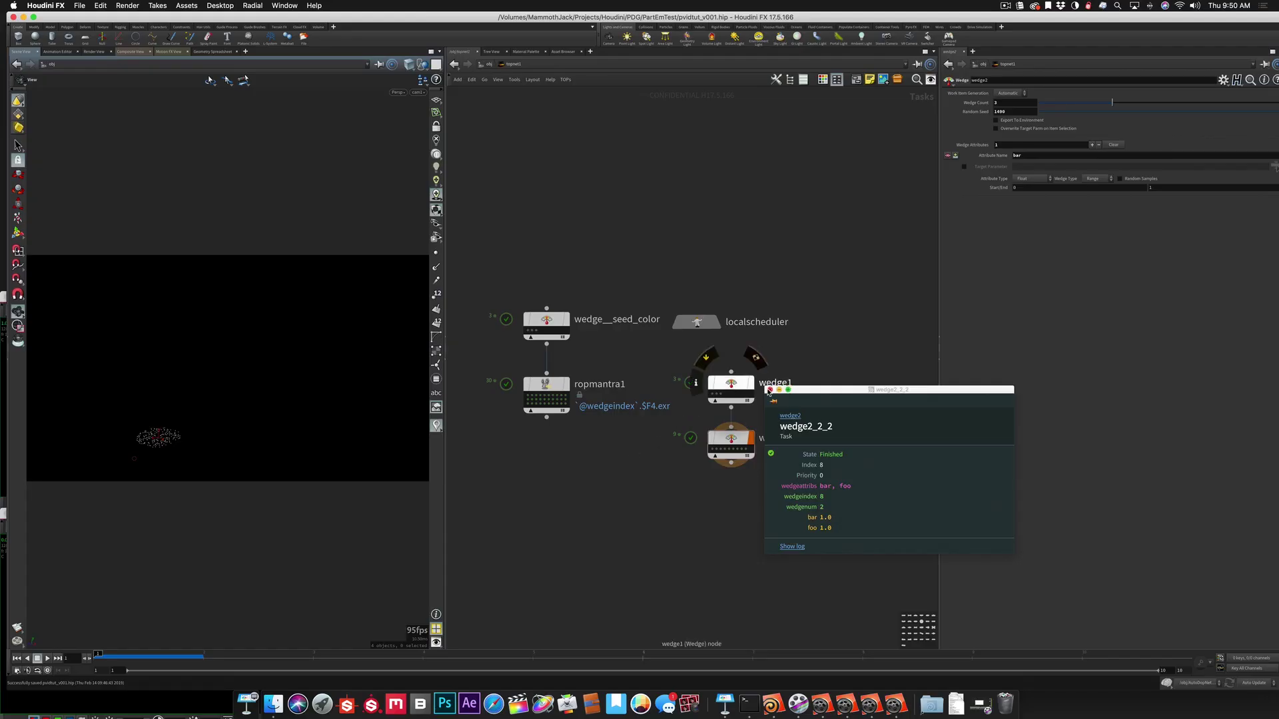
Step: Delete the wedge1 and wedge2 nodes from the network
drag(718, 413, 771, 496)
key(Delete)
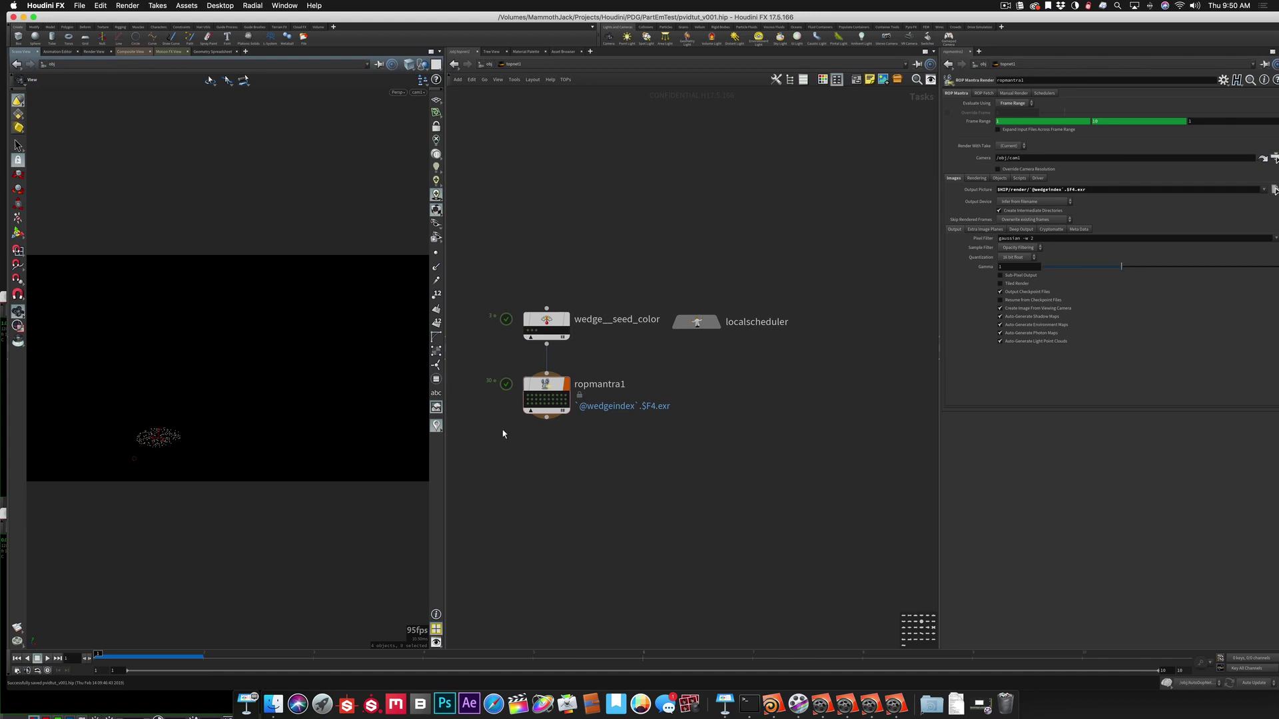
Step: Add a Partition by Frame node aligned below ropmantra1 and connect ropmantra1's output to its input
key(Tab)
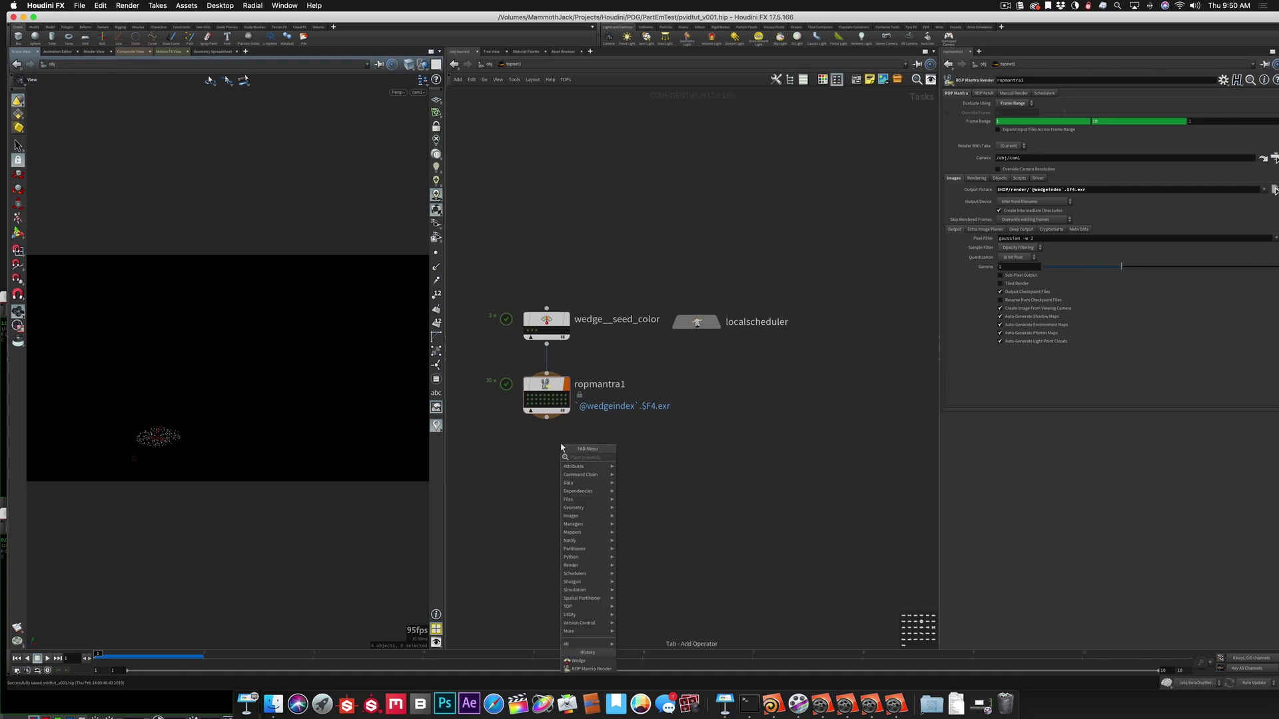
text(par)
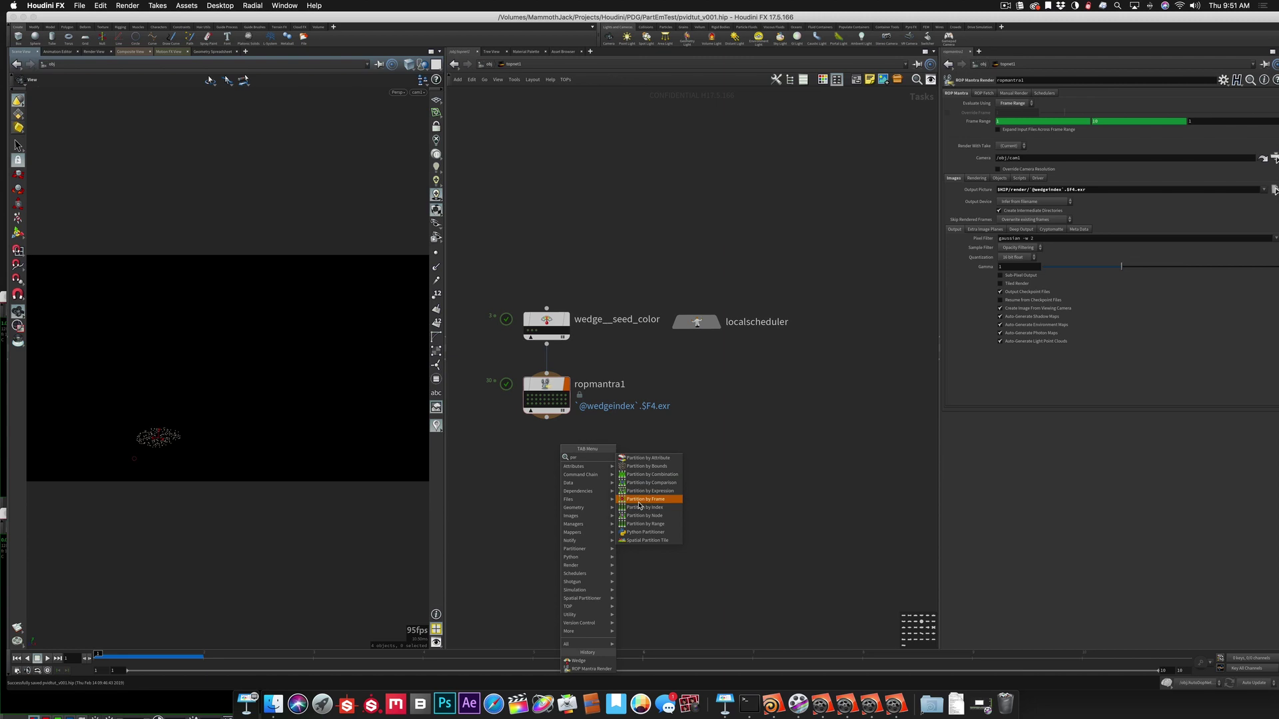
click(640, 501)
click(537, 459)
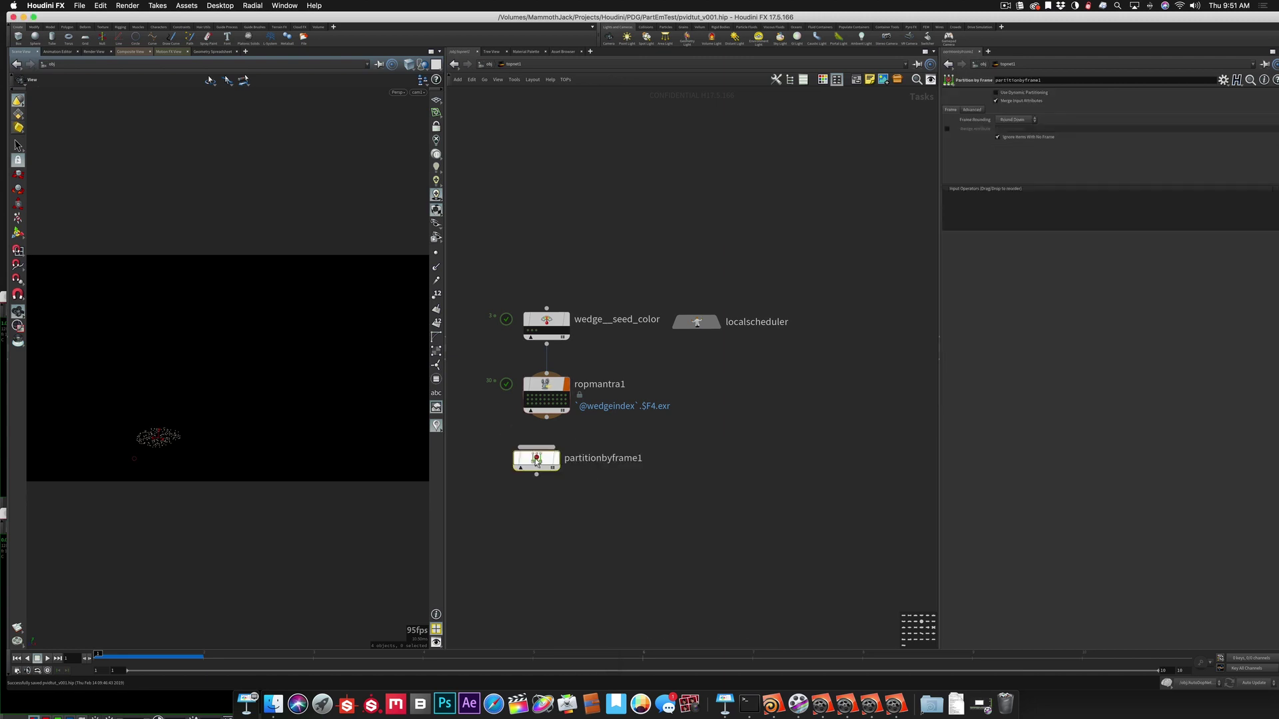
drag(536, 462, 546, 462)
mouse_move(546, 442)
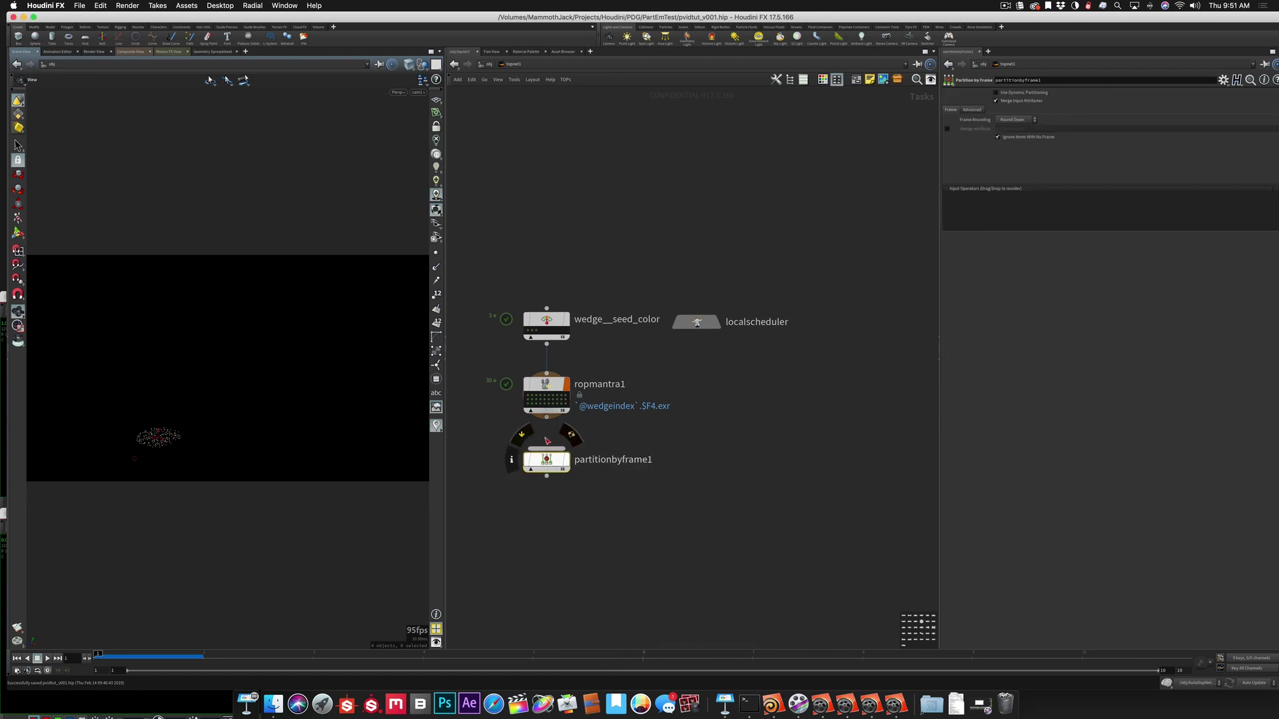
drag(547, 418, 563, 464)
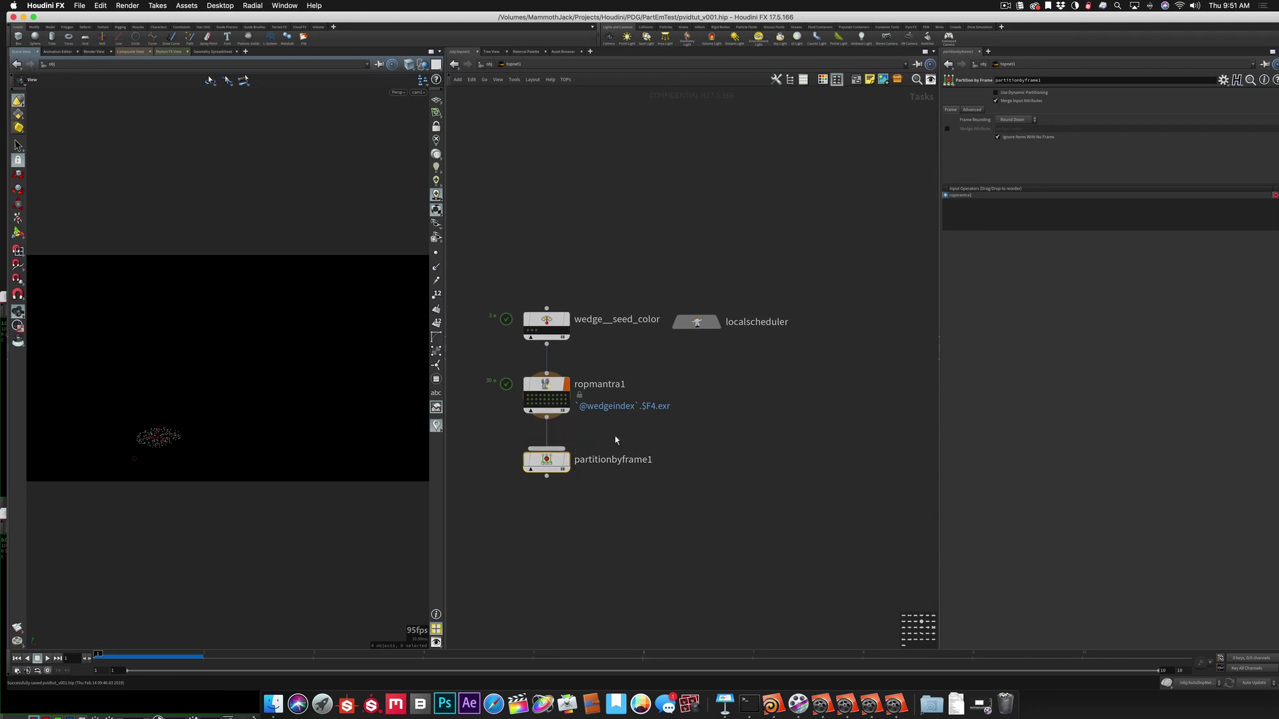
Step: View the rendered output of a ropmantra1 work item in MPlay and move the viewer clear of the network
right_click(562, 408)
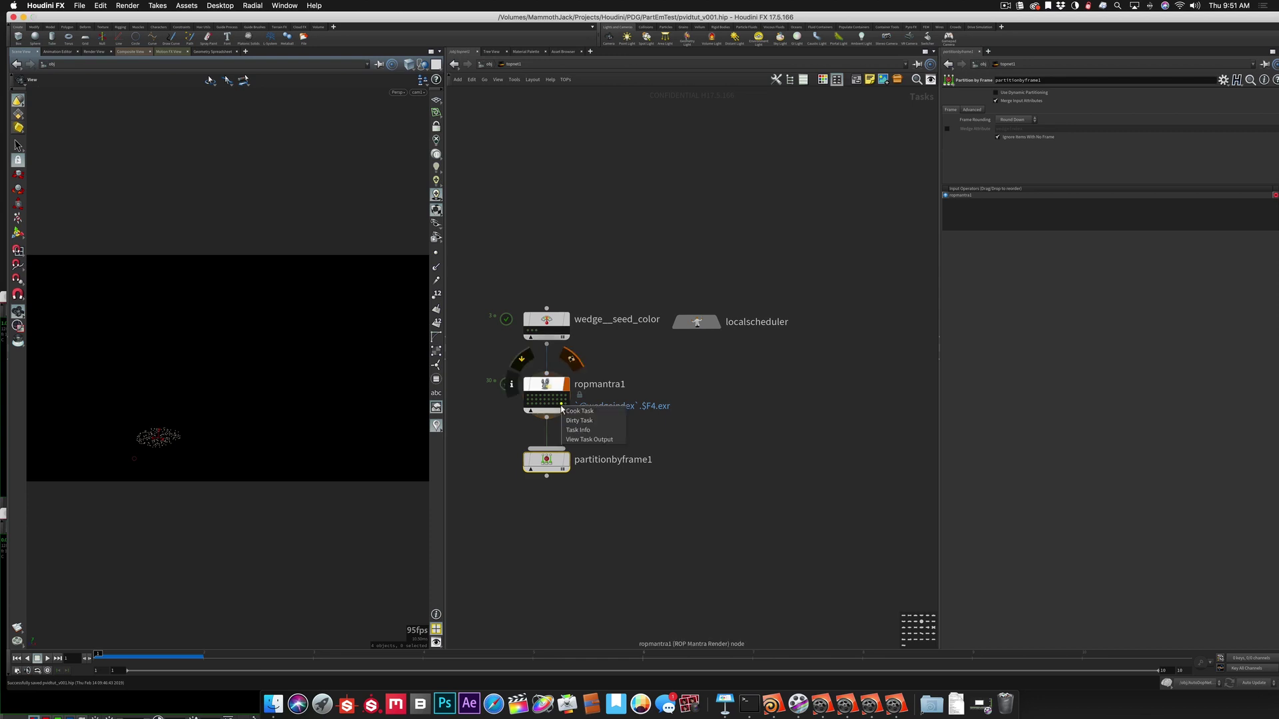
click(573, 440)
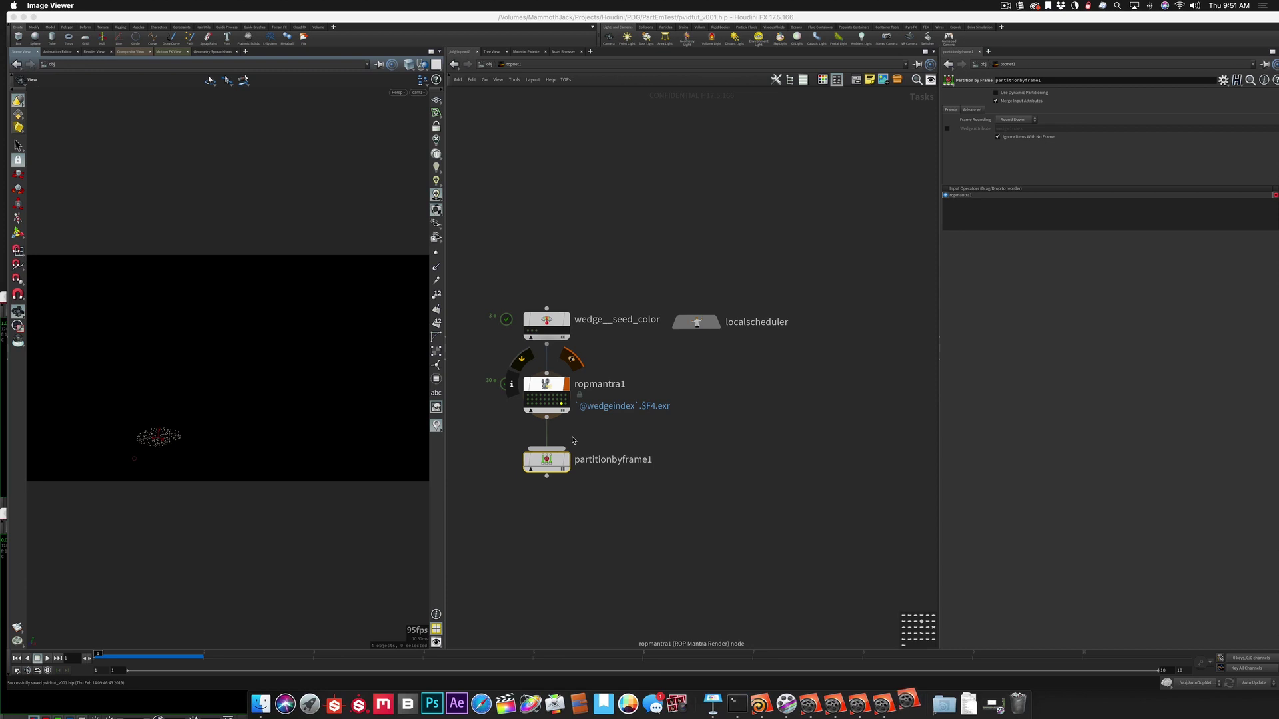
right_click(562, 405)
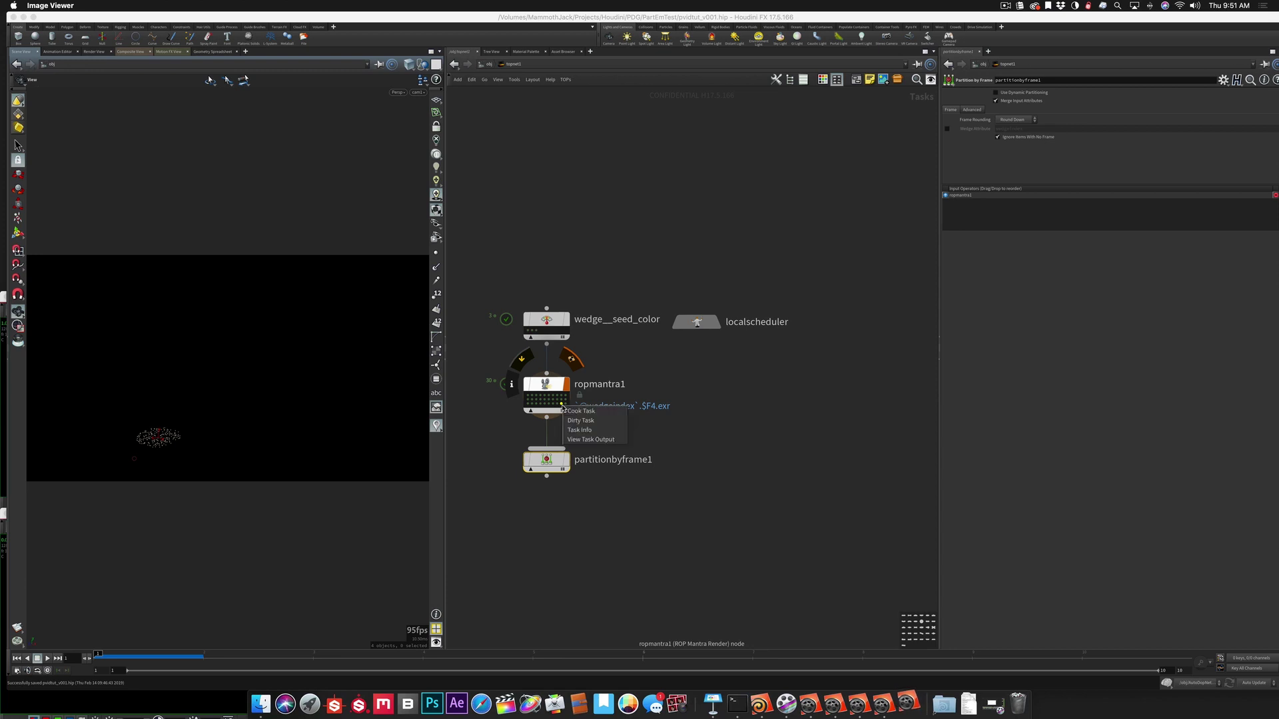
click(578, 439)
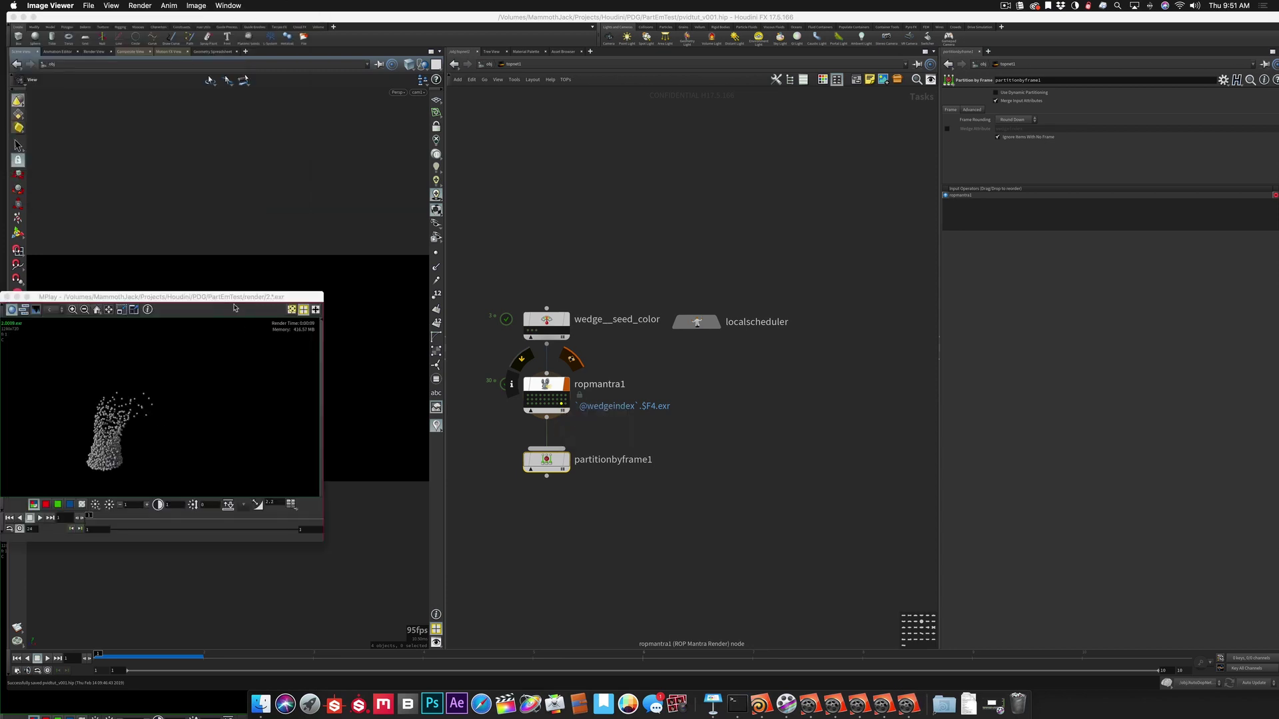
drag(234, 298, 1082, 224)
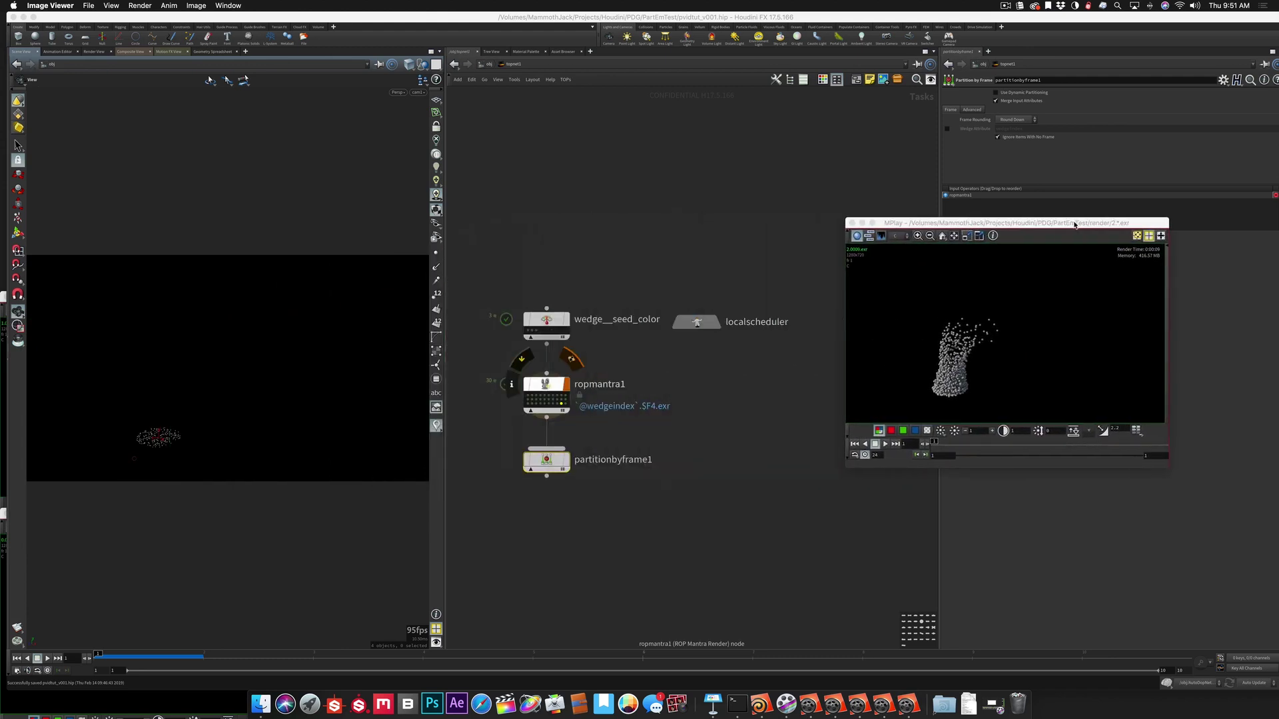
Step: Inspect the task info of ropmantra1's work items, checking their frame, wedge index and output file
right_click(561, 405)
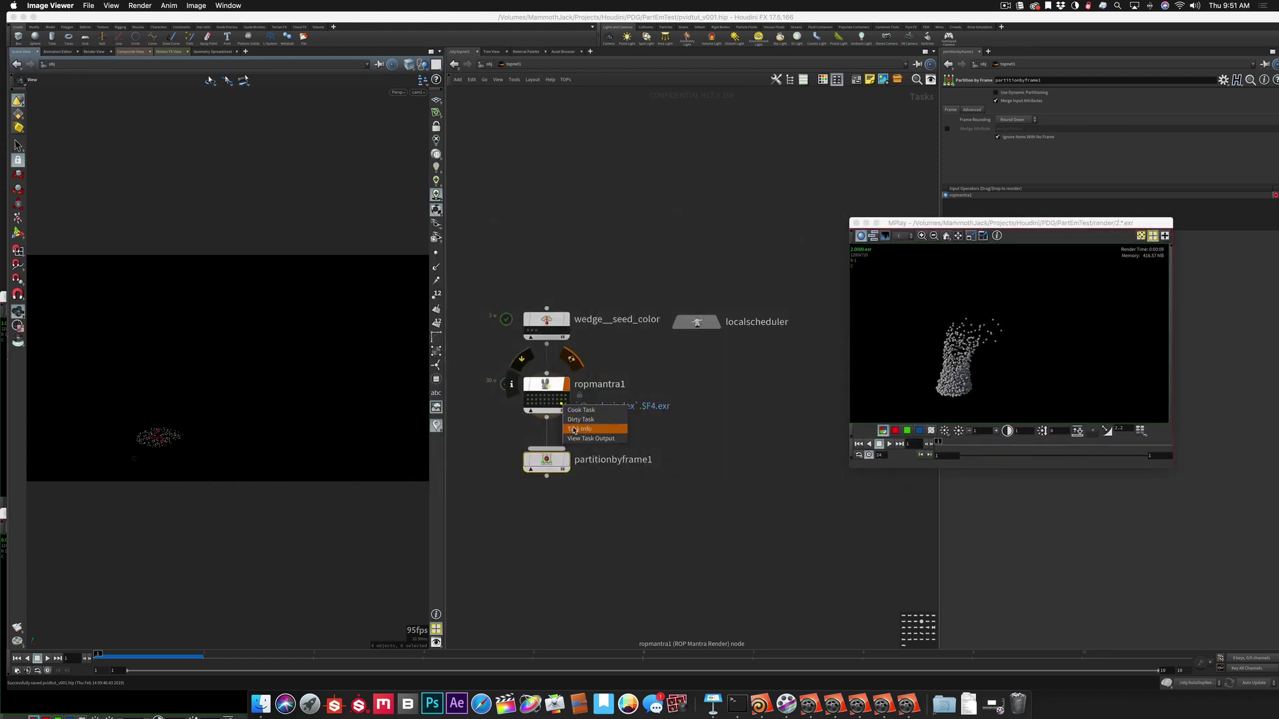
click(577, 429)
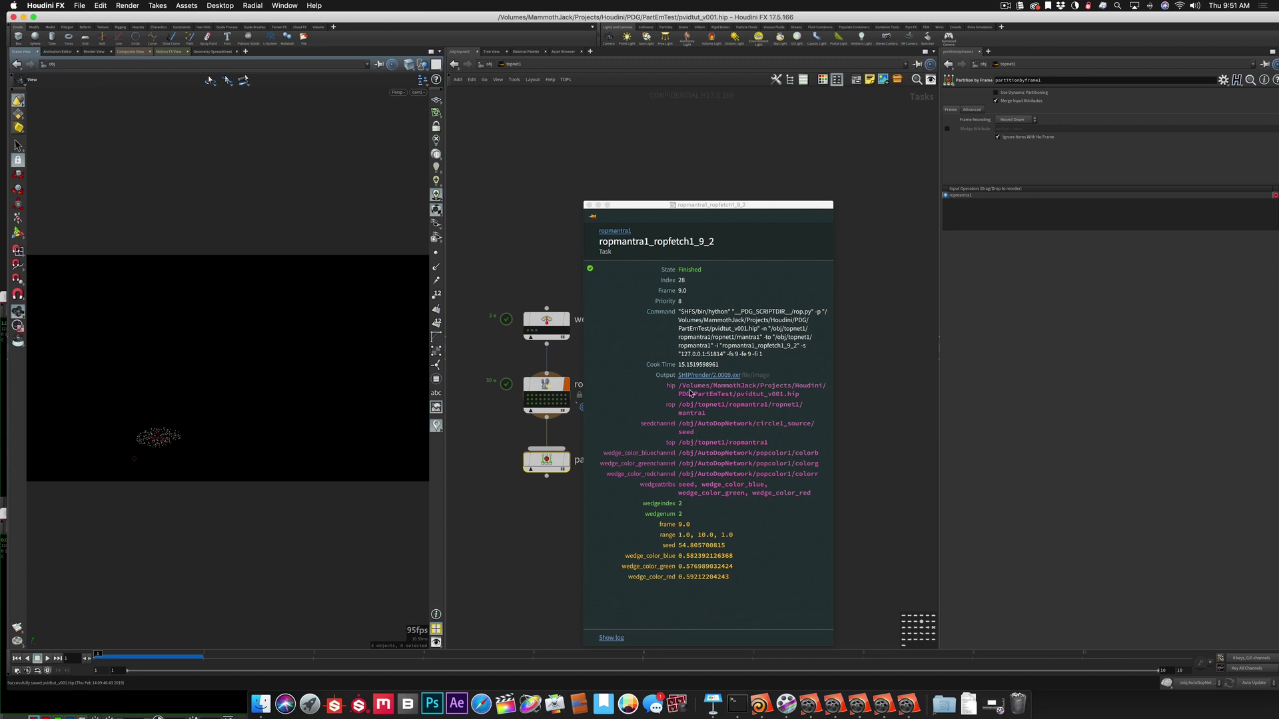
click(558, 404)
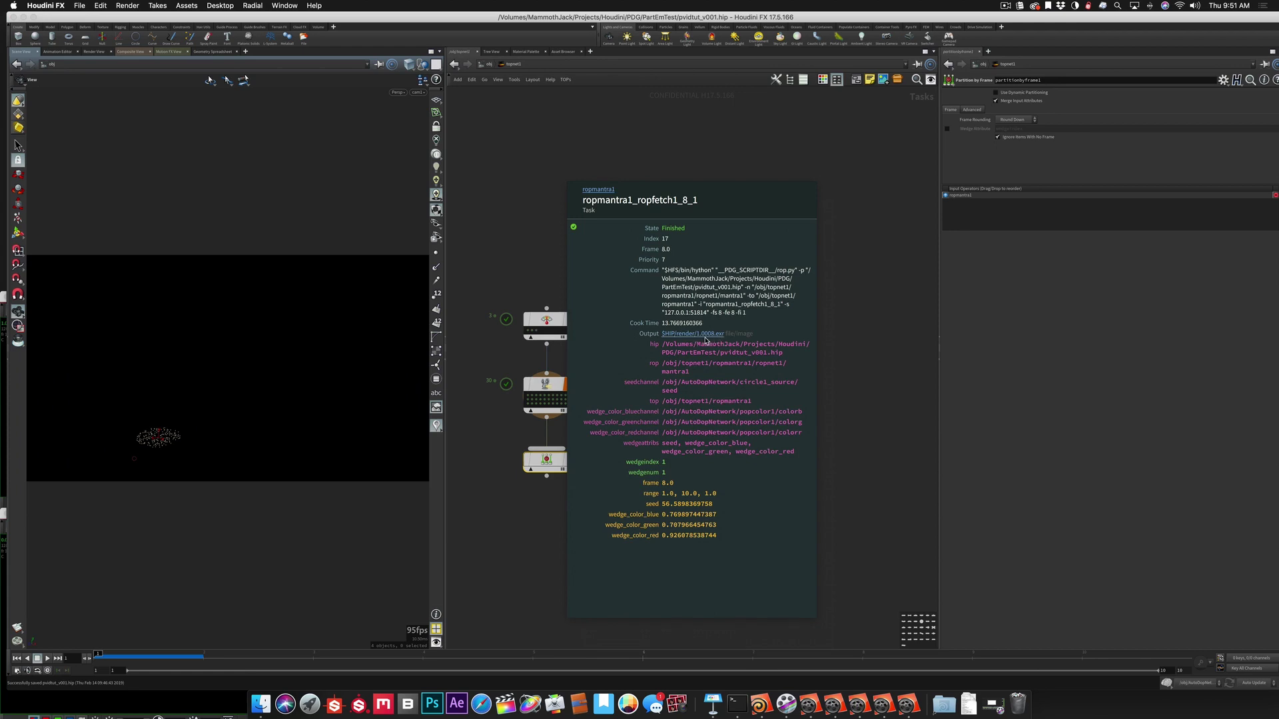
click(709, 337)
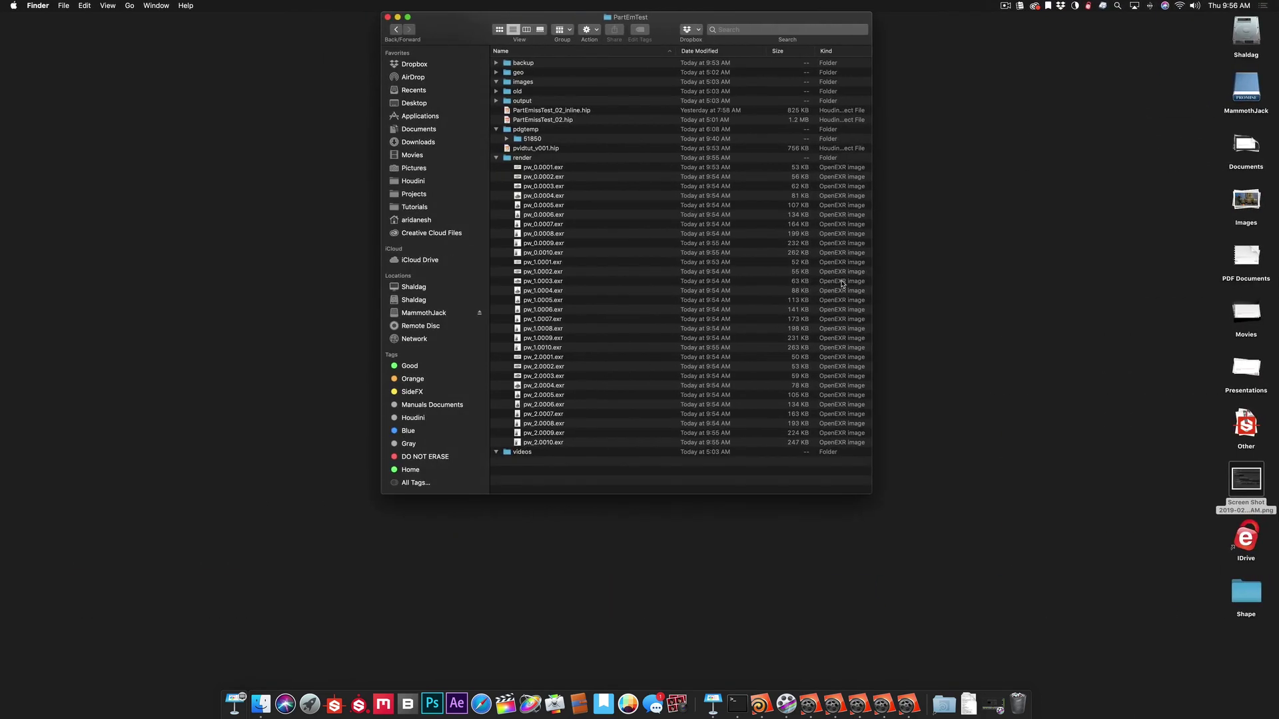
Step: Switch back to Houdini, dirty and cook the partitionbyframe1 node, and save the scene changes before cooking
key(ctrl+Left)
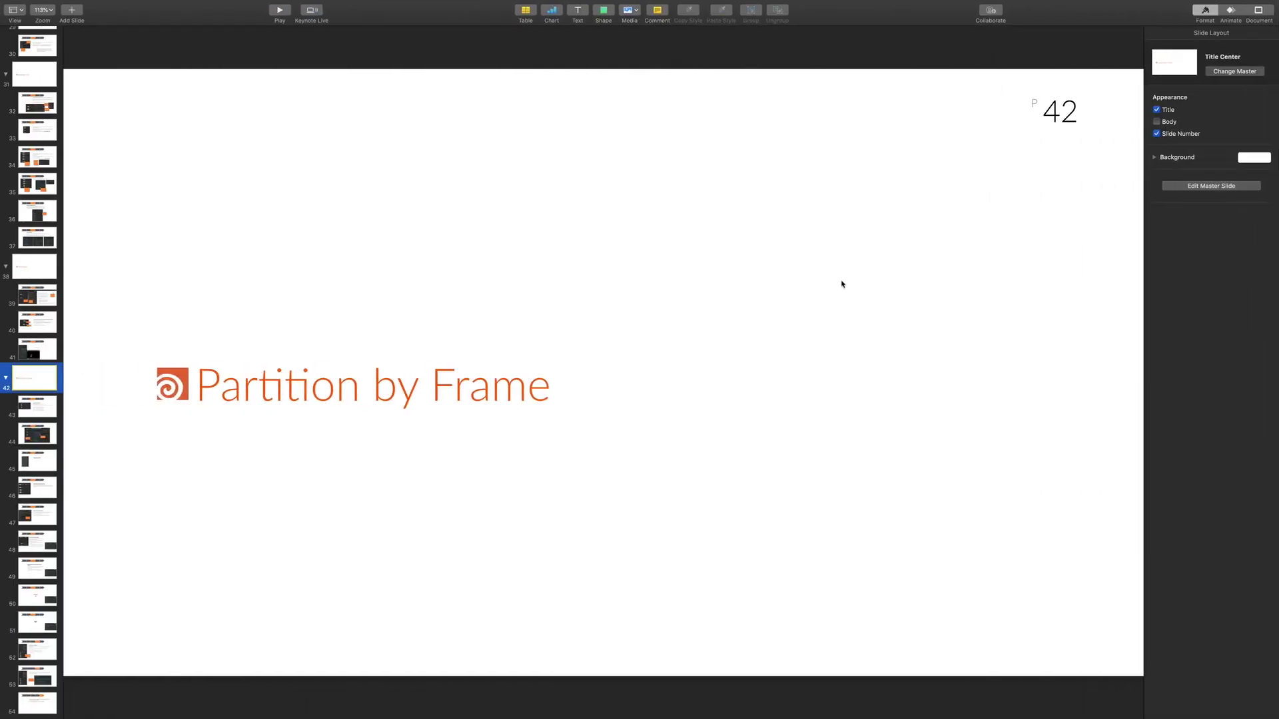
key(ctrl+Right)
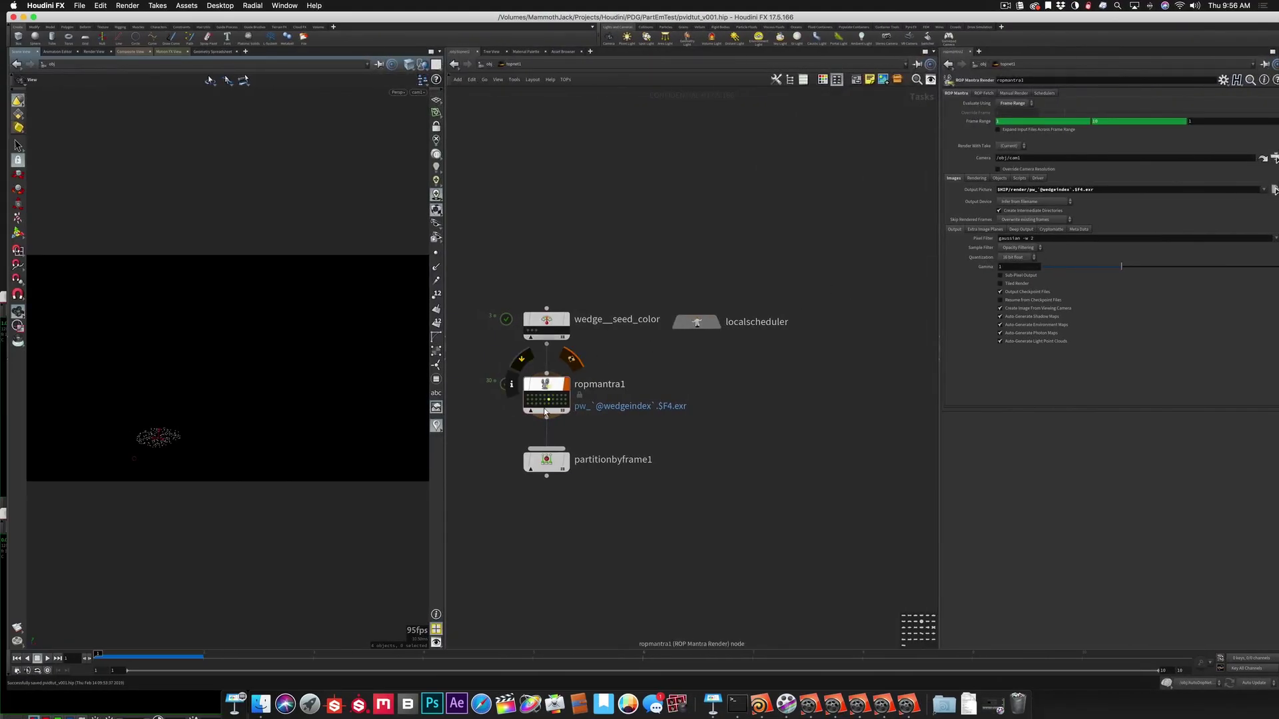
click(546, 460)
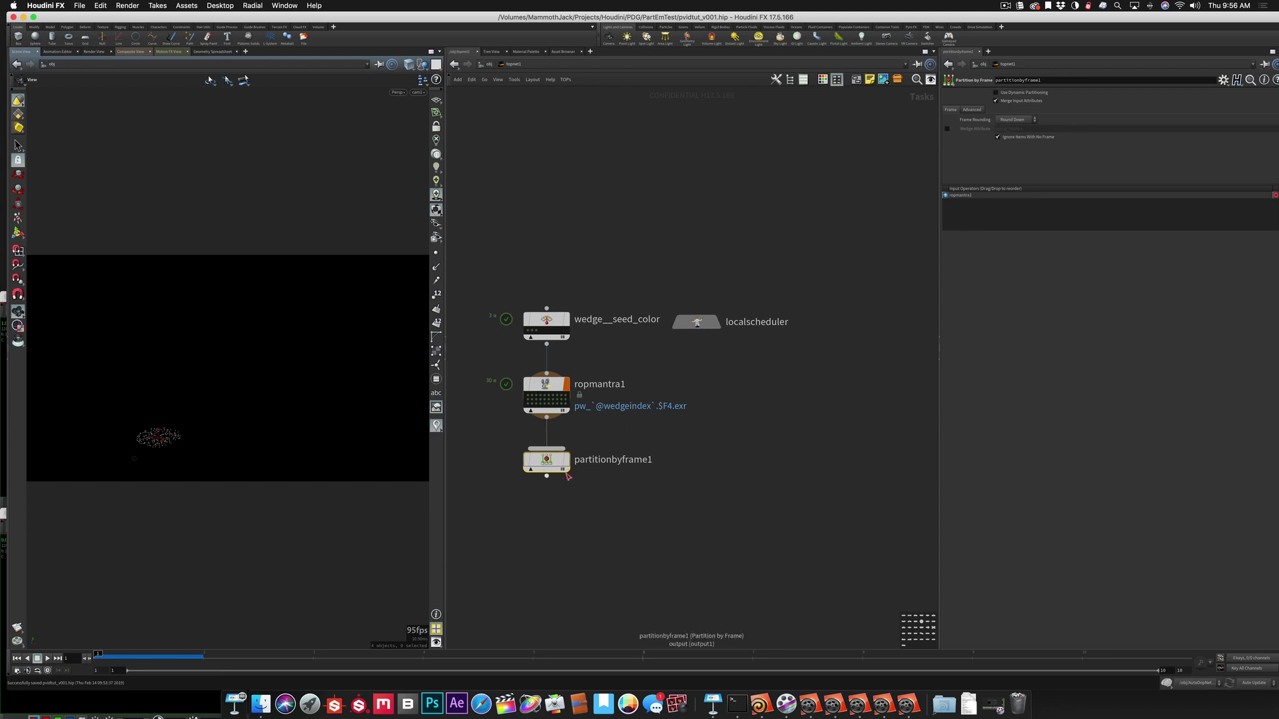
right_click(545, 459)
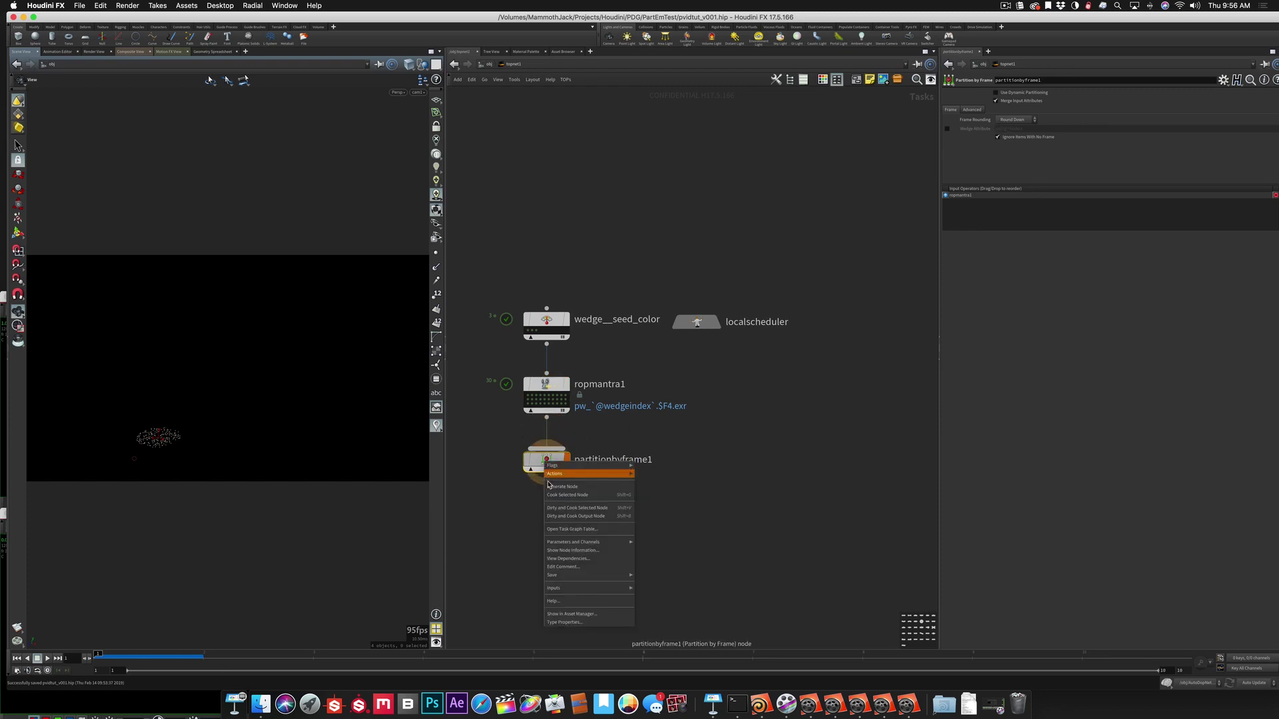
click(553, 507)
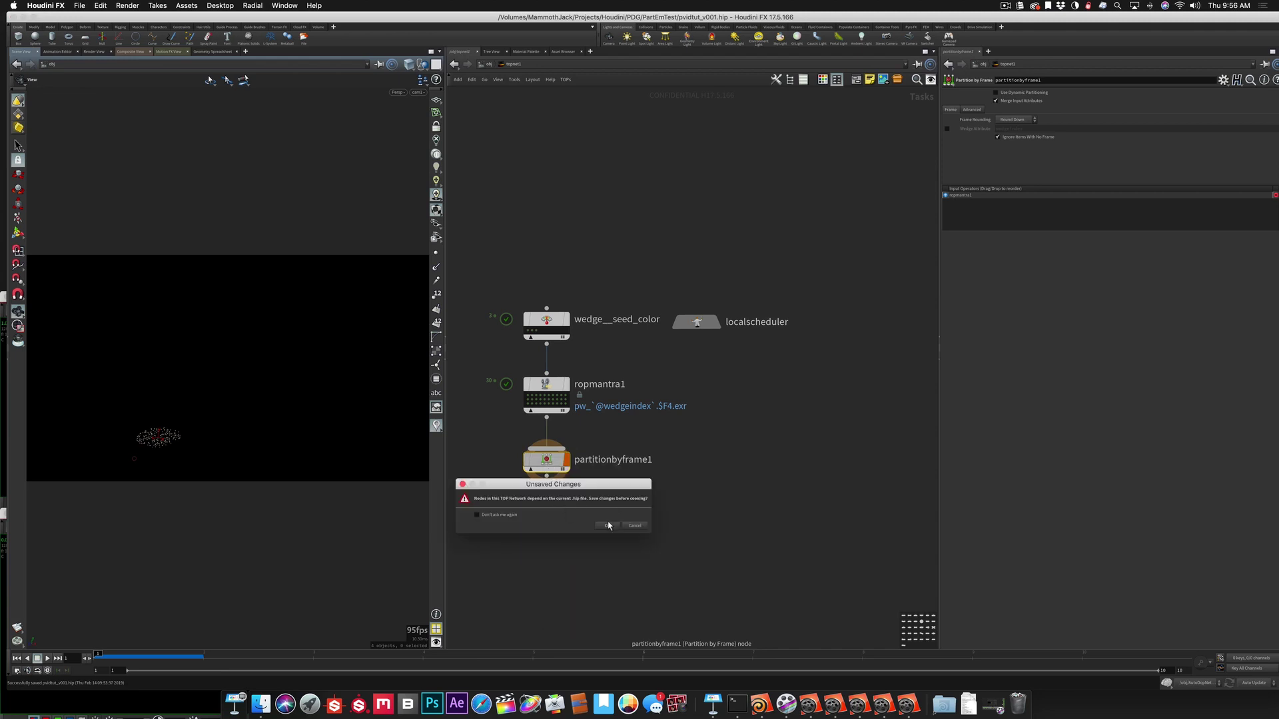
click(607, 526)
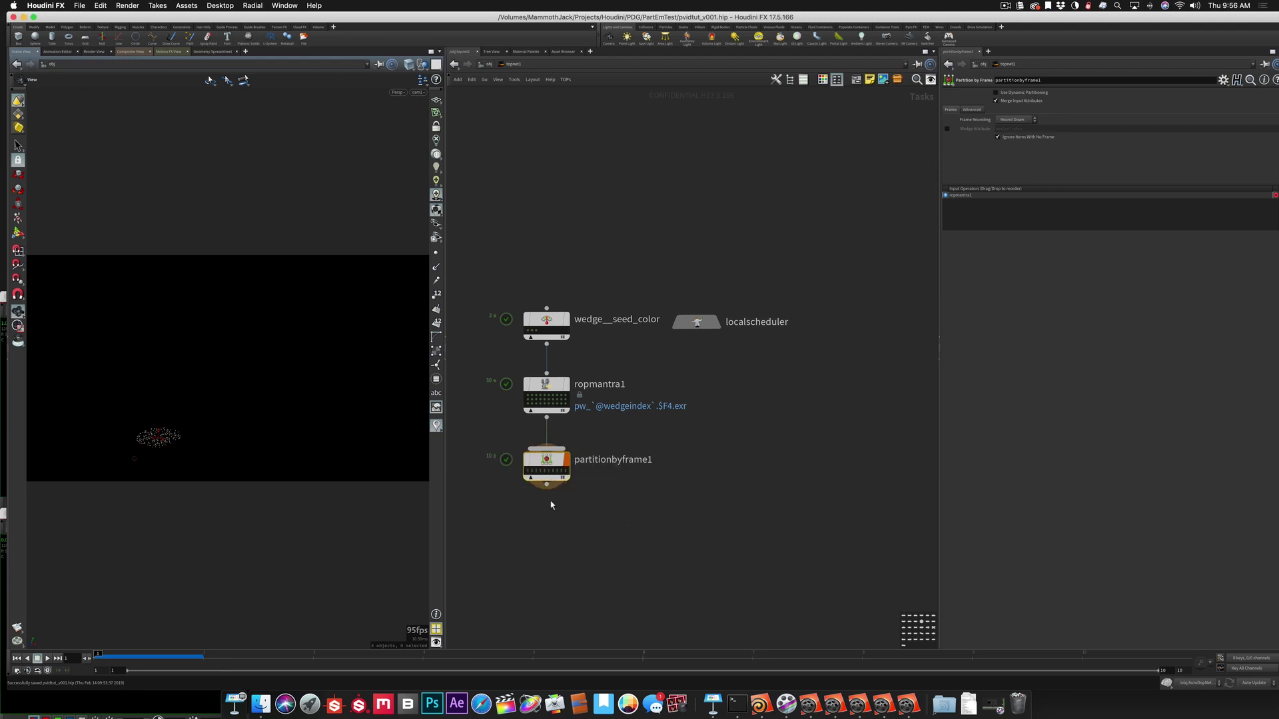
Step: Inspect the task info of partitionbyframe1's third and tenth partitions, checking their frame, output files and partitioned items, and close the info window
mouse_move(534, 475)
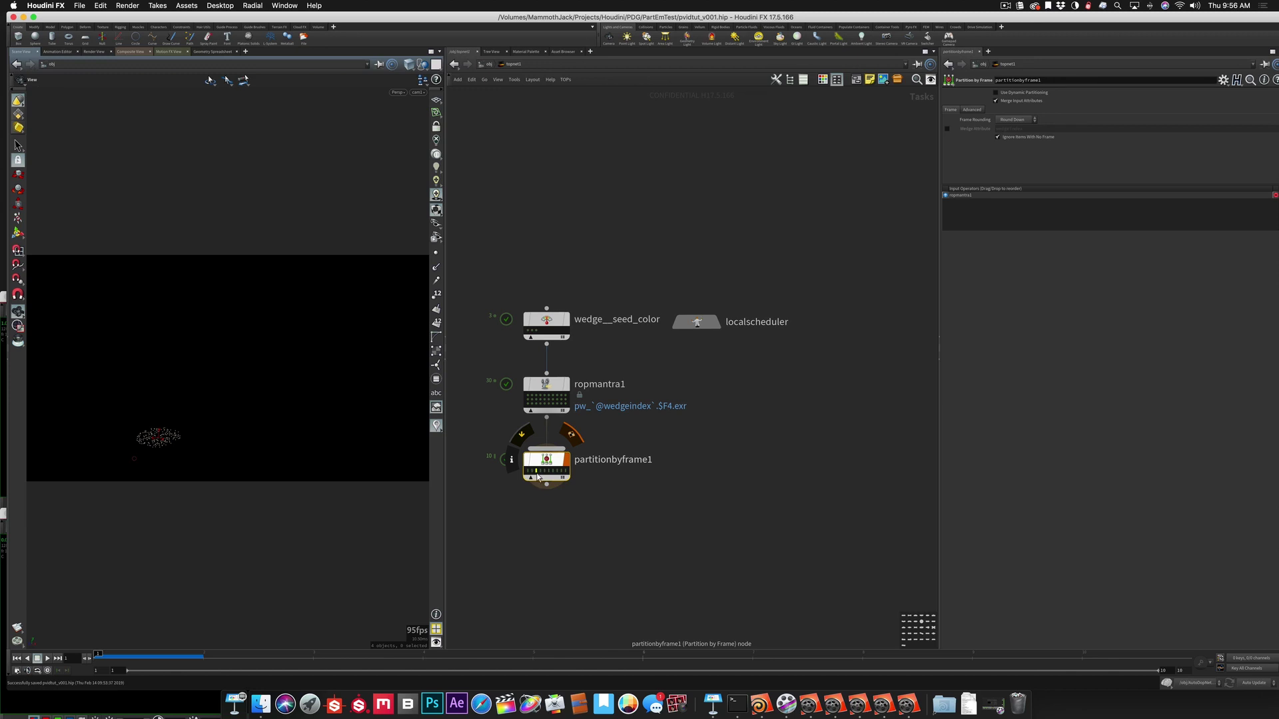
right_click(538, 475)
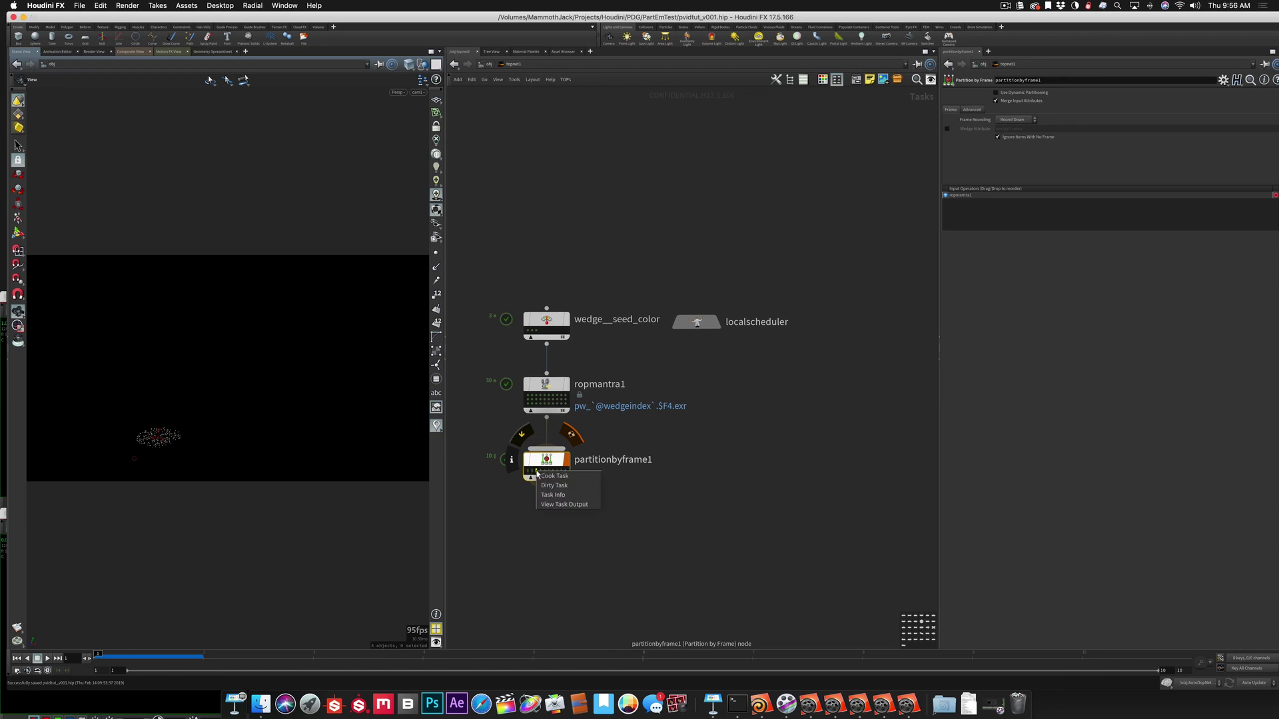
click(544, 495)
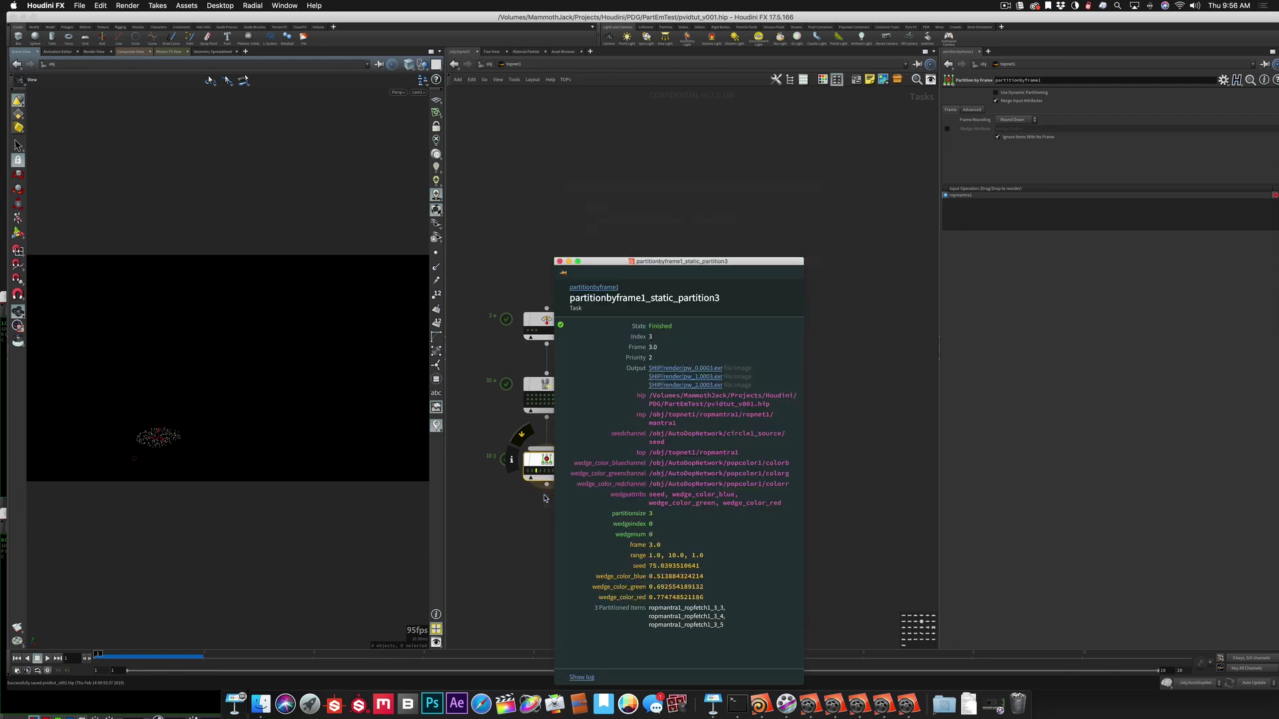
drag(668, 263, 716, 110)
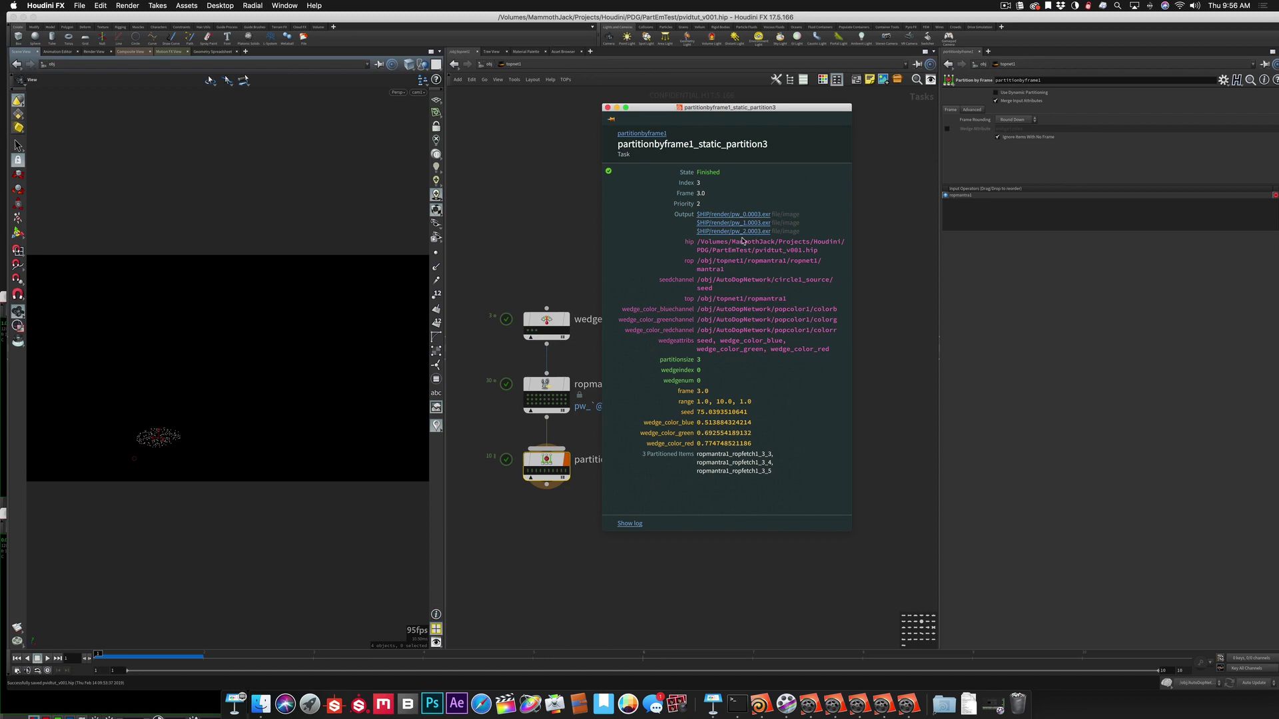
mouse_move(558, 472)
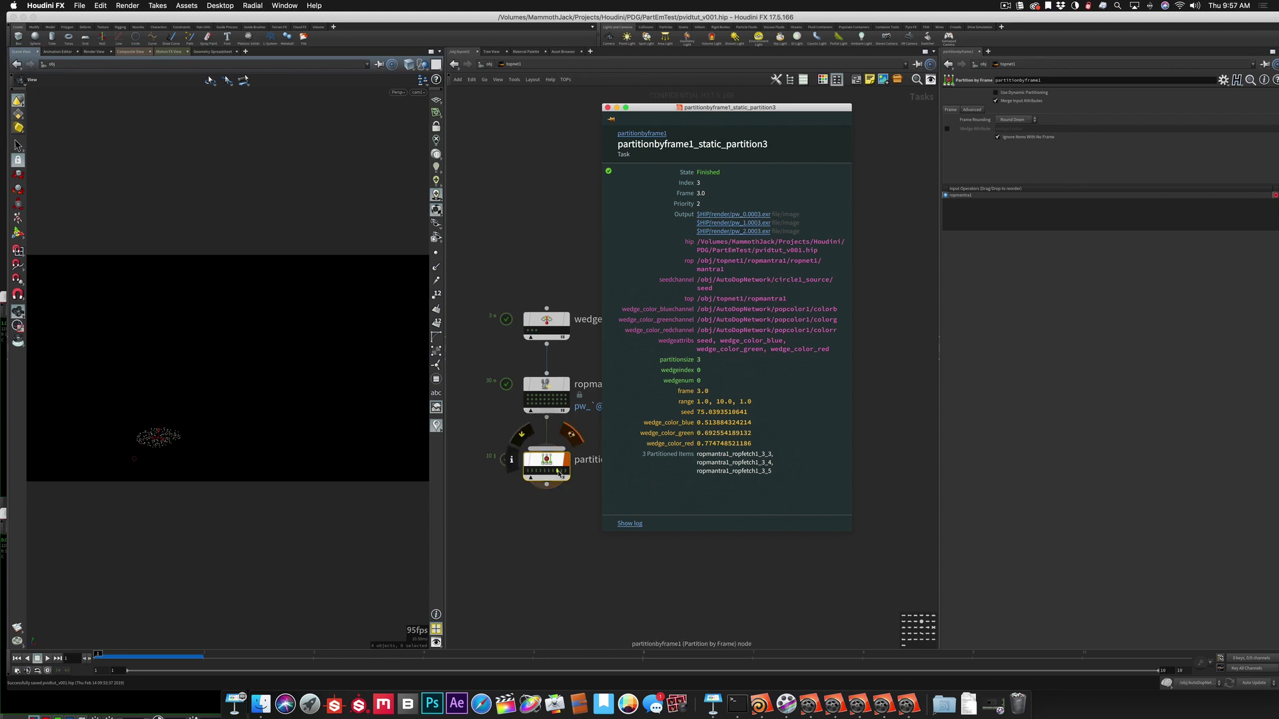
right_click(565, 475)
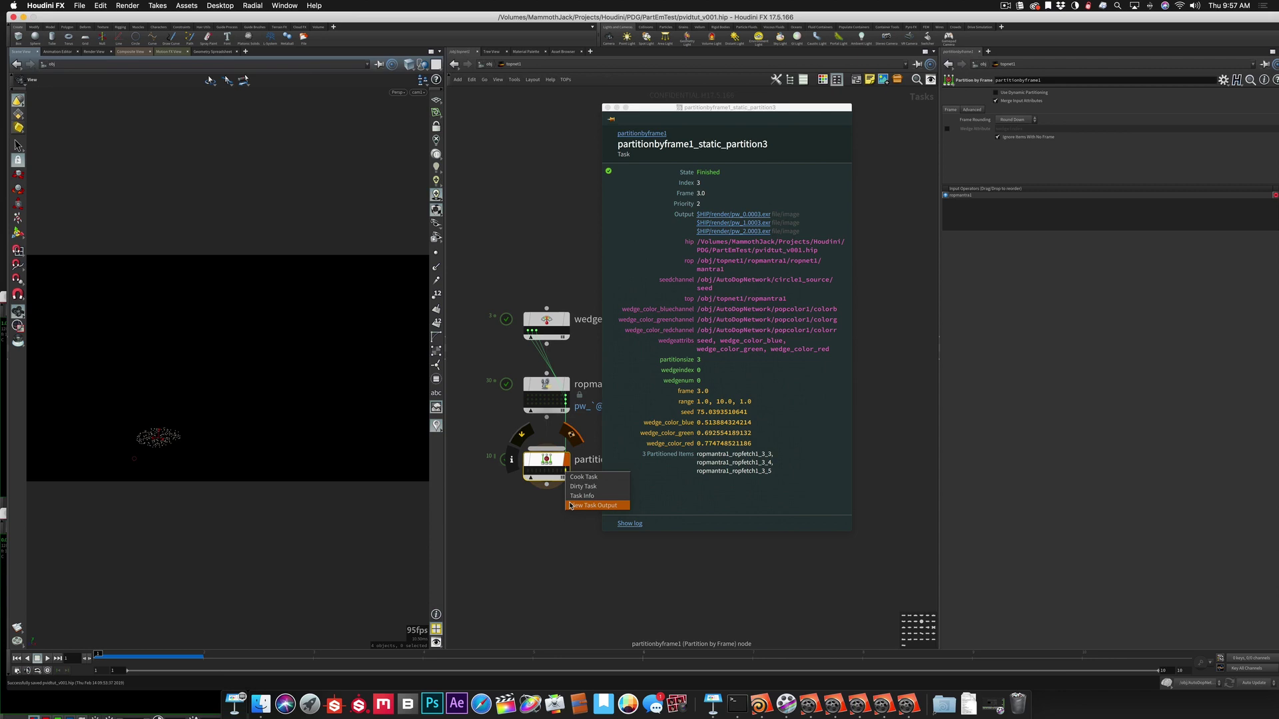
click(572, 497)
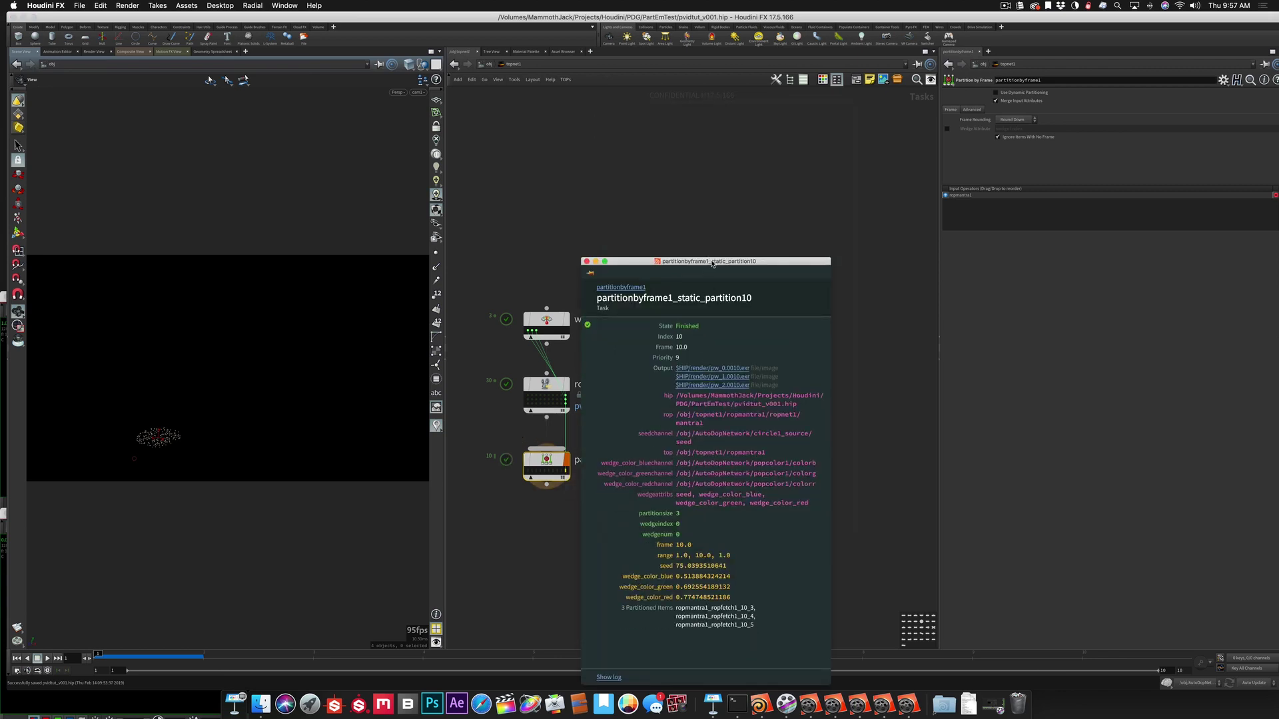
drag(710, 263, 790, 118)
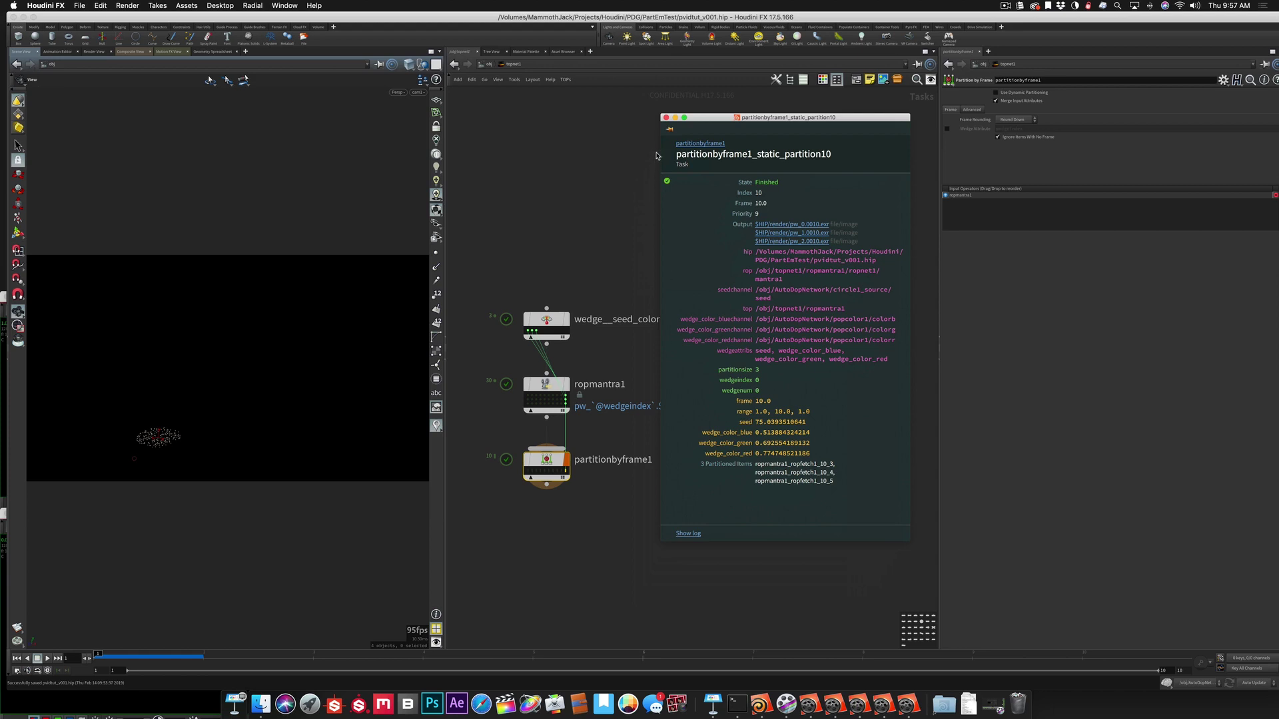
click(666, 118)
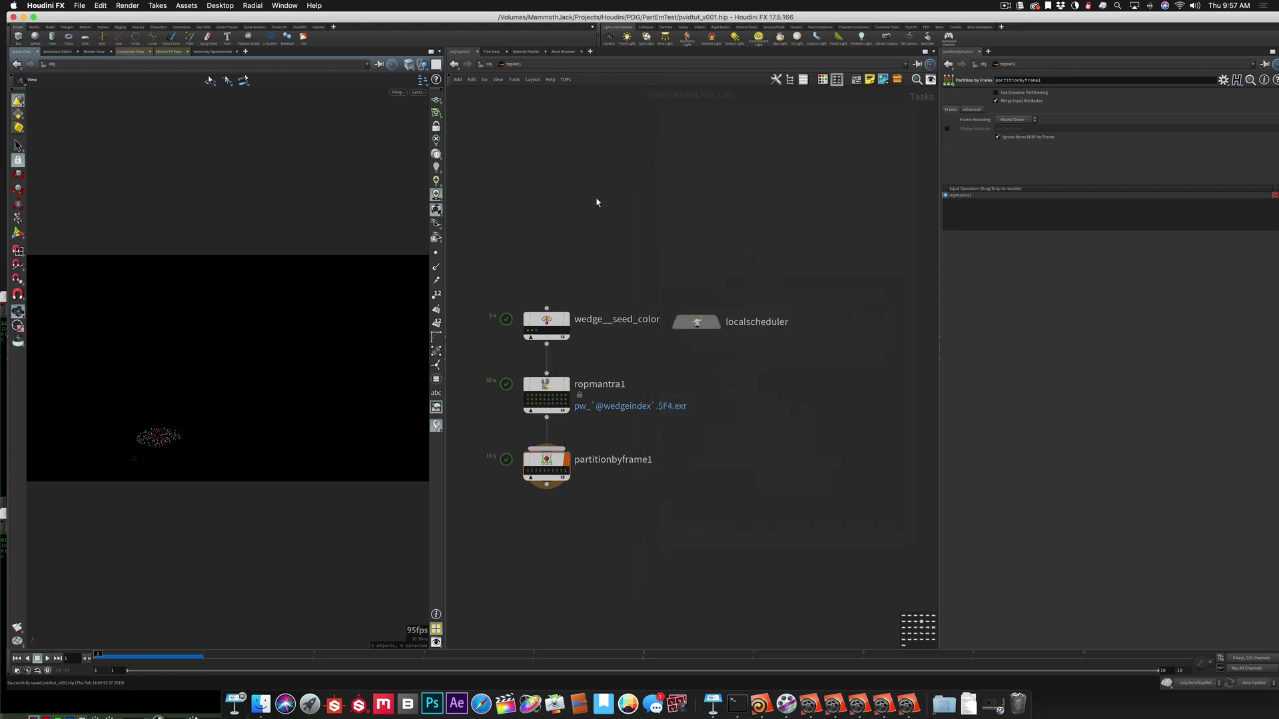
Step: Review ropmantra1's work items in the Task Graph Table and toggle the task display on the node
click(547, 395)
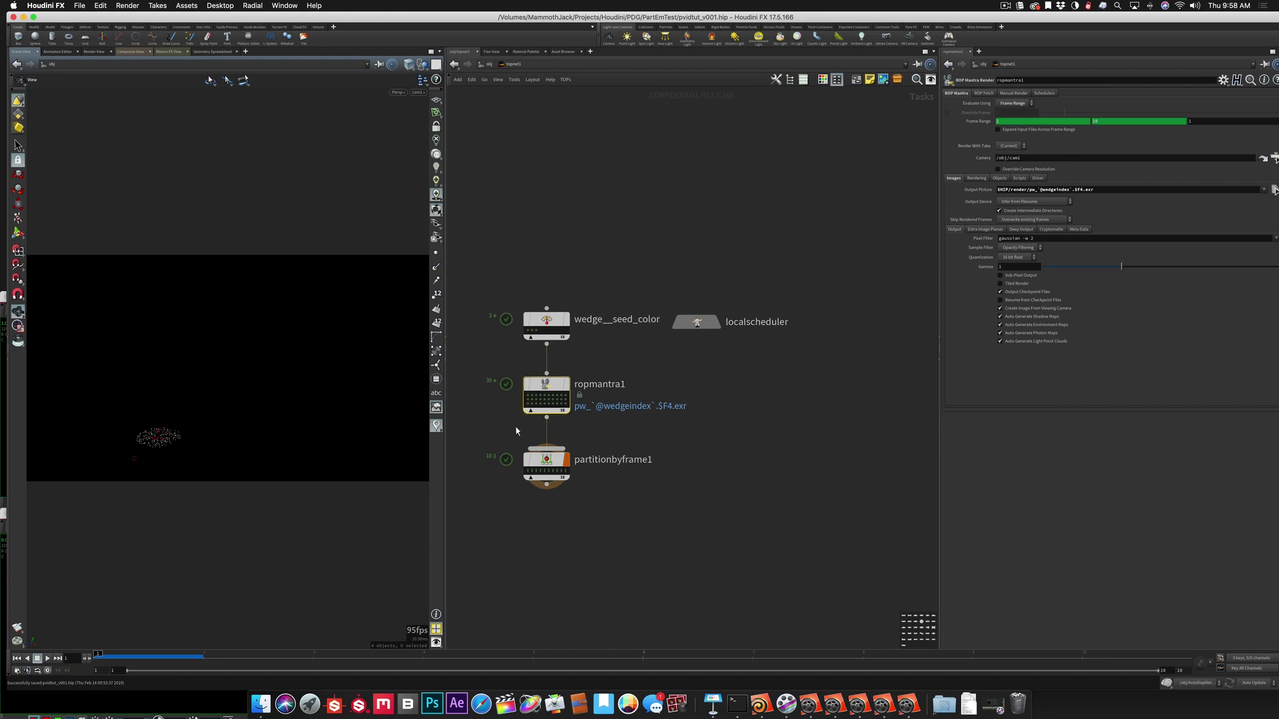
click(563, 413)
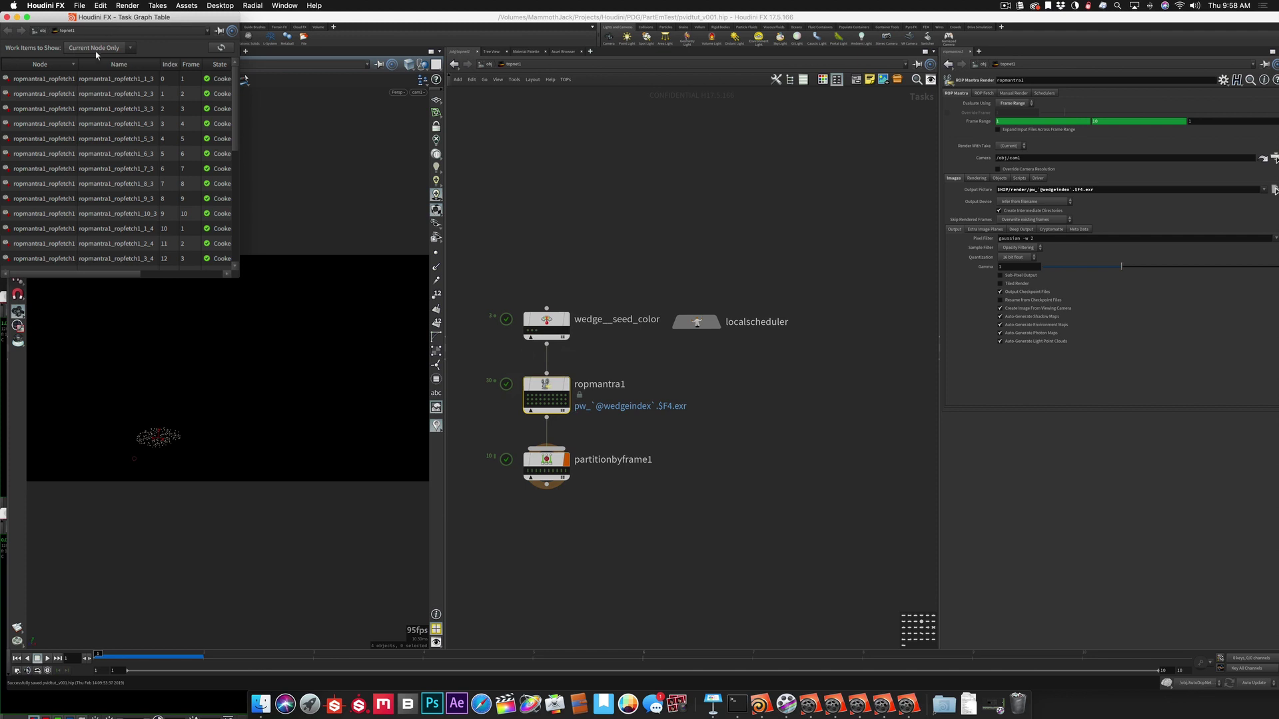
scroll(172, 223, down, 6)
scroll(173, 223, up, 6)
click(531, 414)
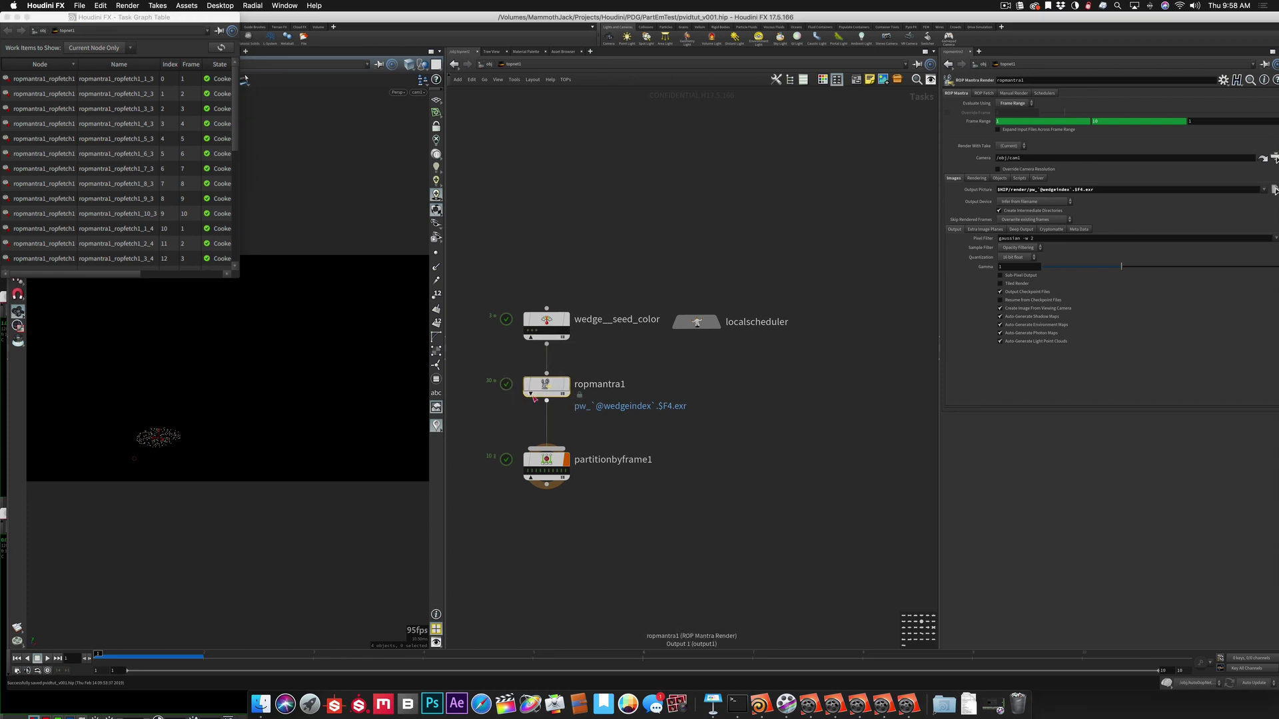
click(529, 396)
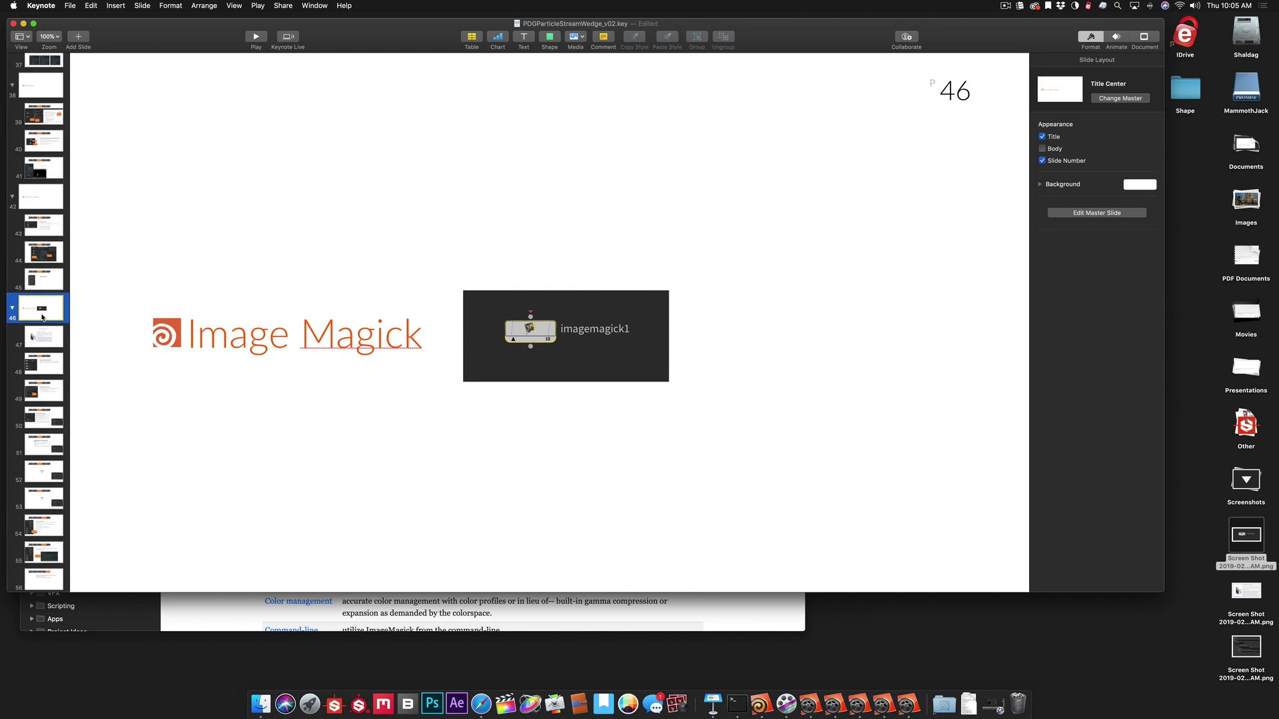
Step: Show slide 47 about the ImageMagick website in Keynote, and switch to Safari at imagemagick.org
click(43, 341)
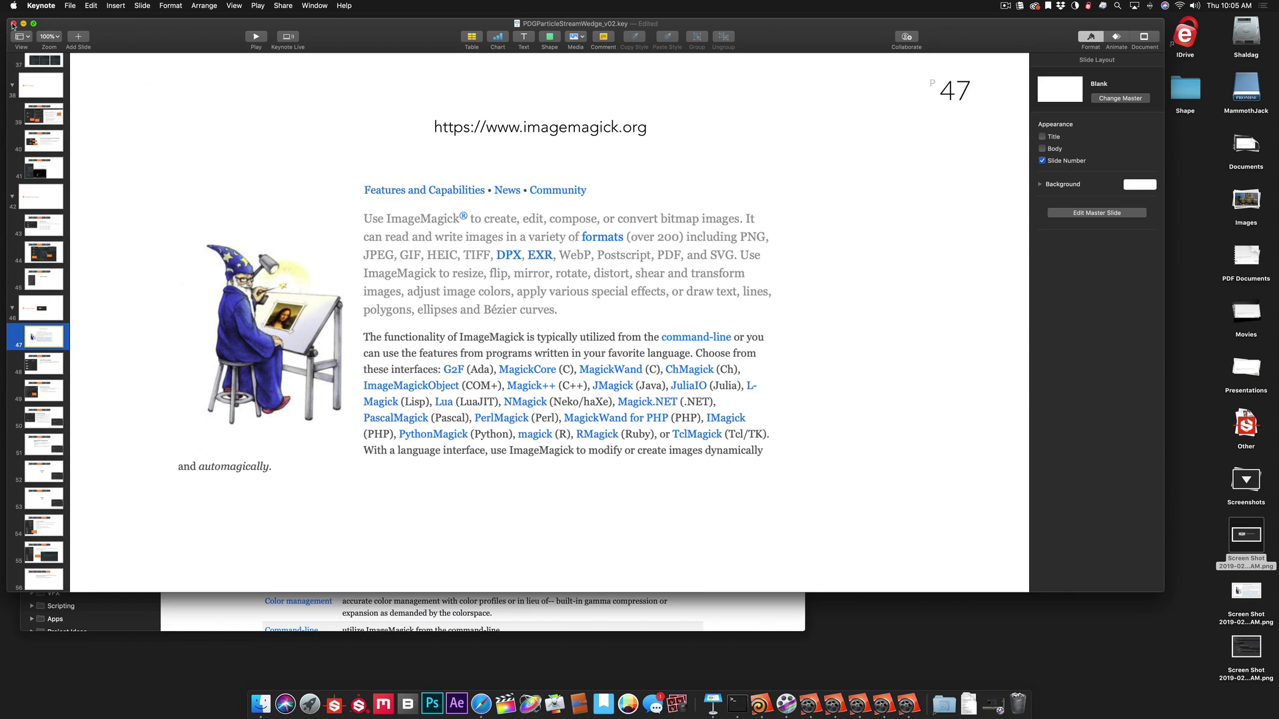
key(ctrl+Right)
key(ctrl+Right)
key(super+Tab)
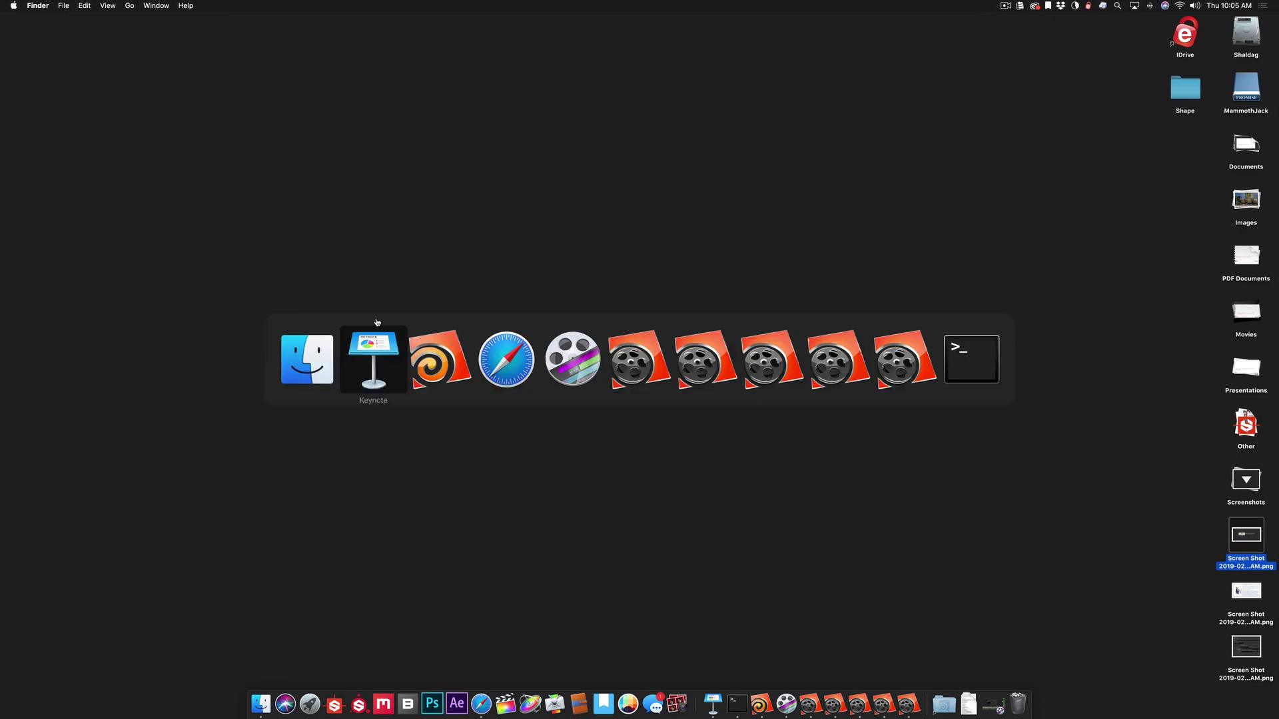
key(super+Tab)
key(super+Tab)
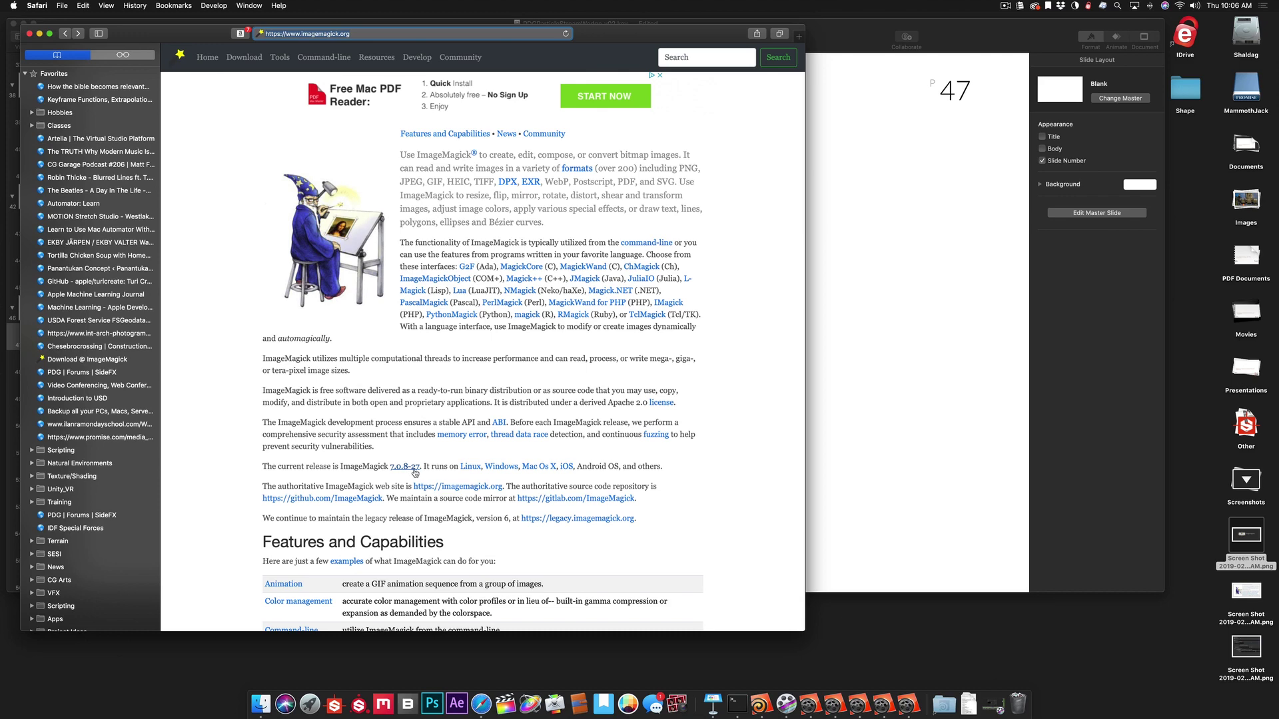
Step: Open the Mac OS X binary release page, review its installation commands, and return to the ImageMagick home page
click(532, 468)
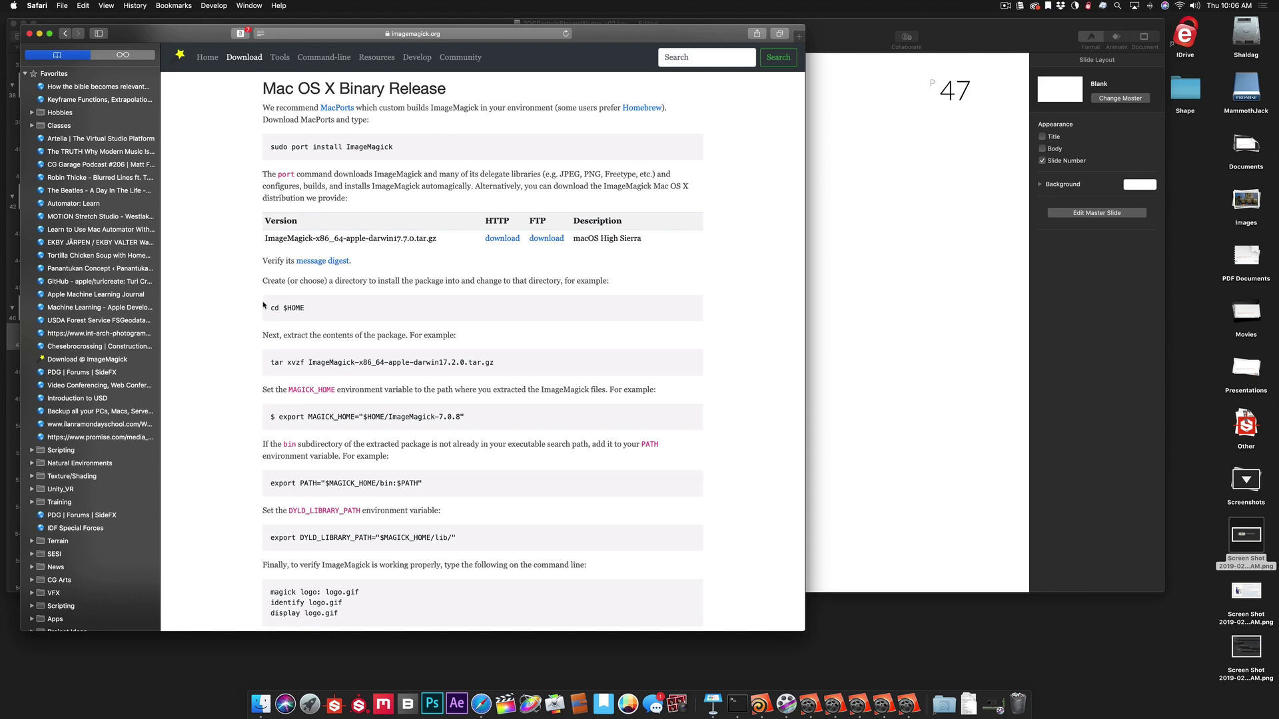
drag(260, 281, 470, 617)
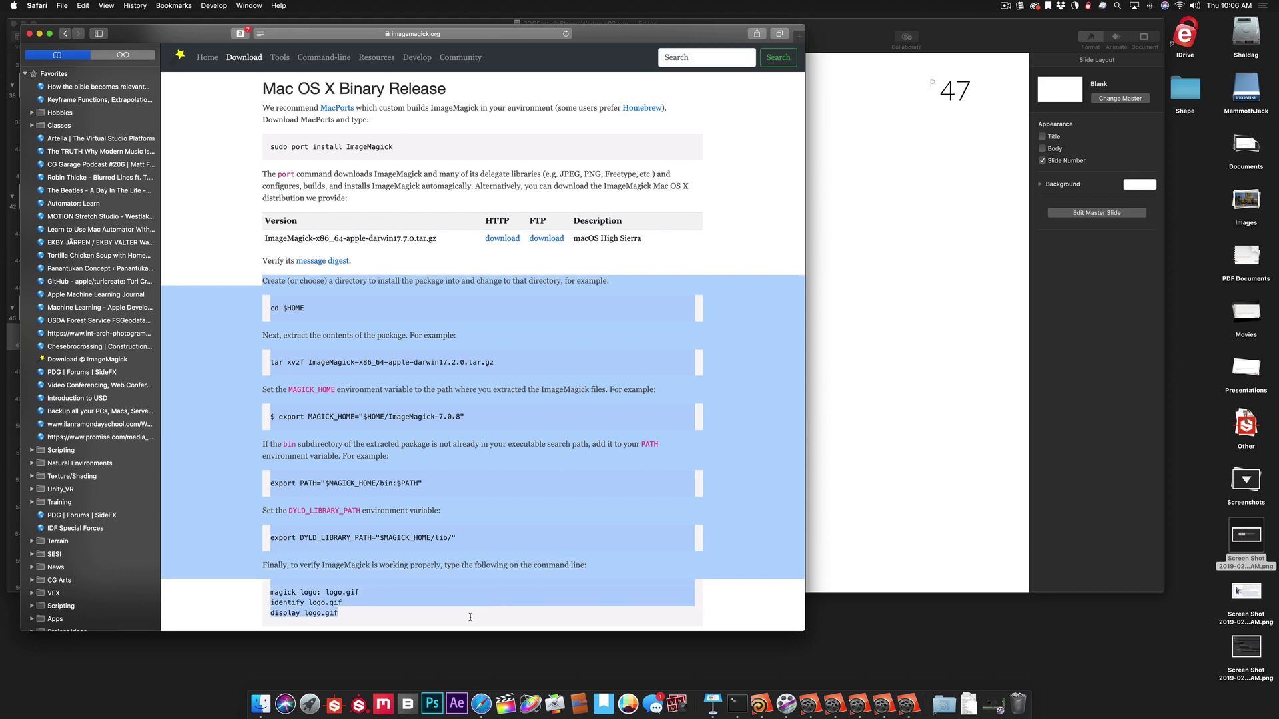
click(221, 274)
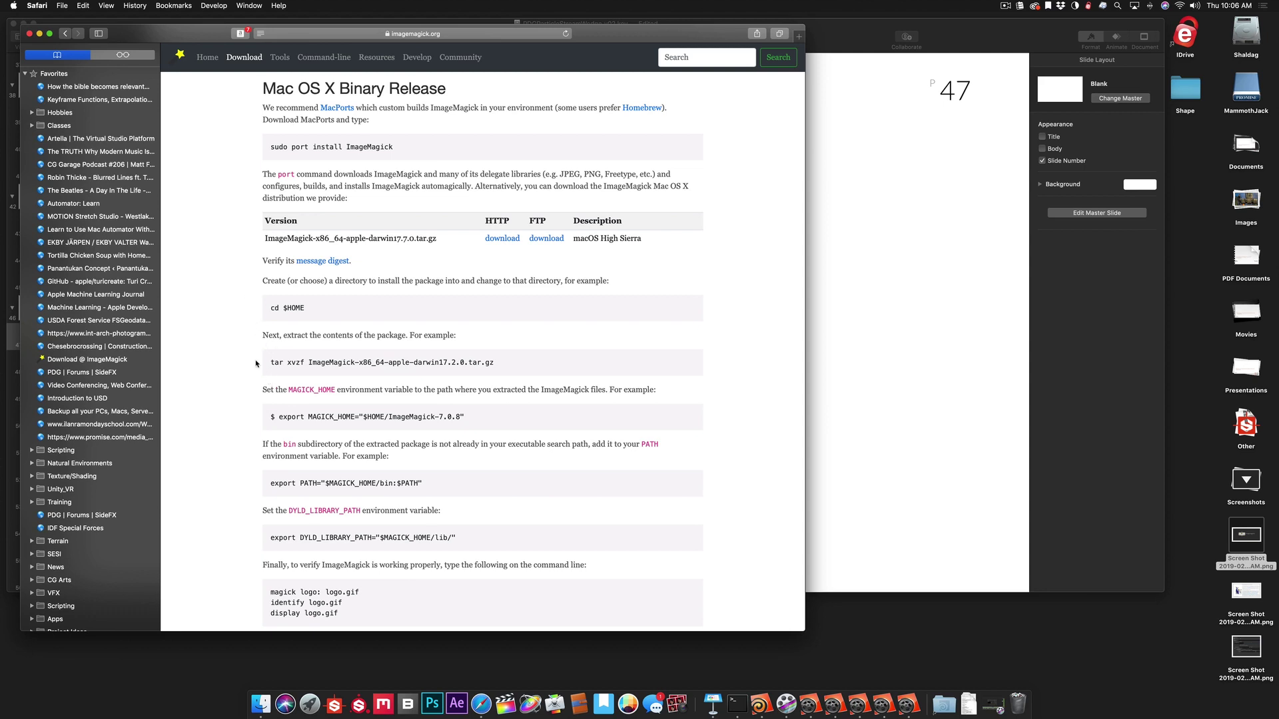
click(64, 34)
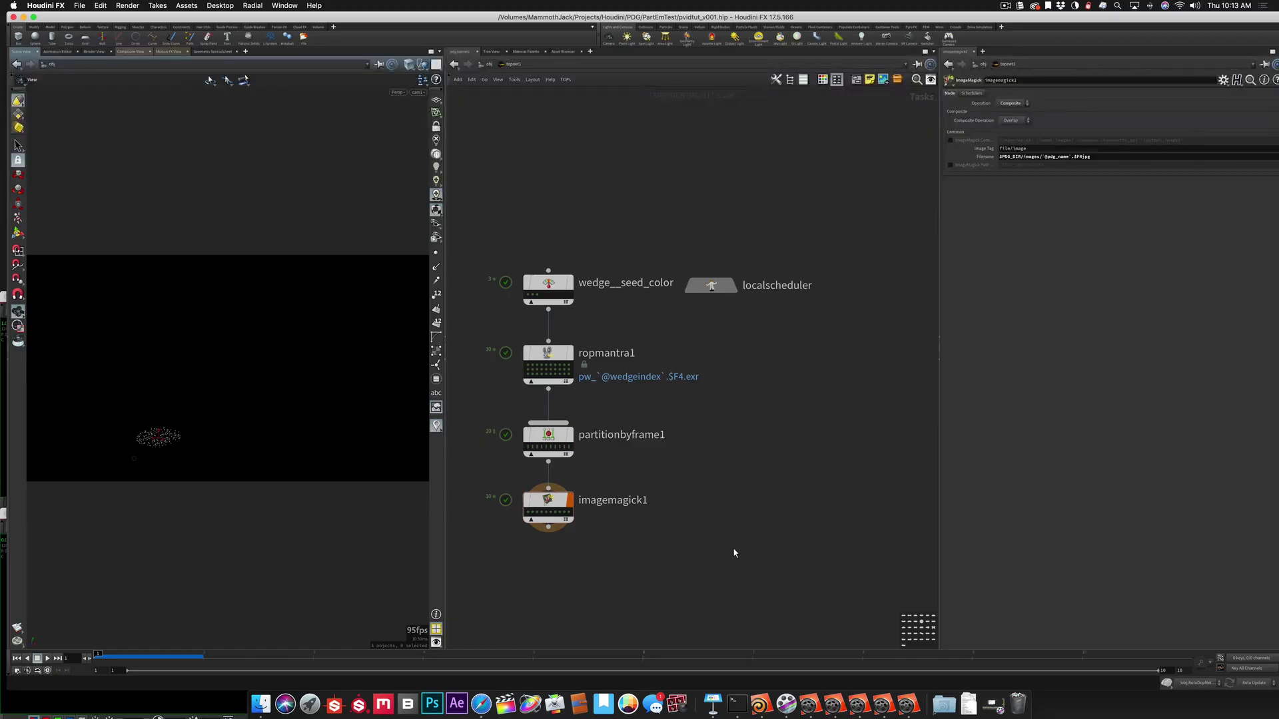
Step: Add a second ImageMagick node aligned below imagemagick1, connect it to that node's output, and make it the display node
key(Tab)
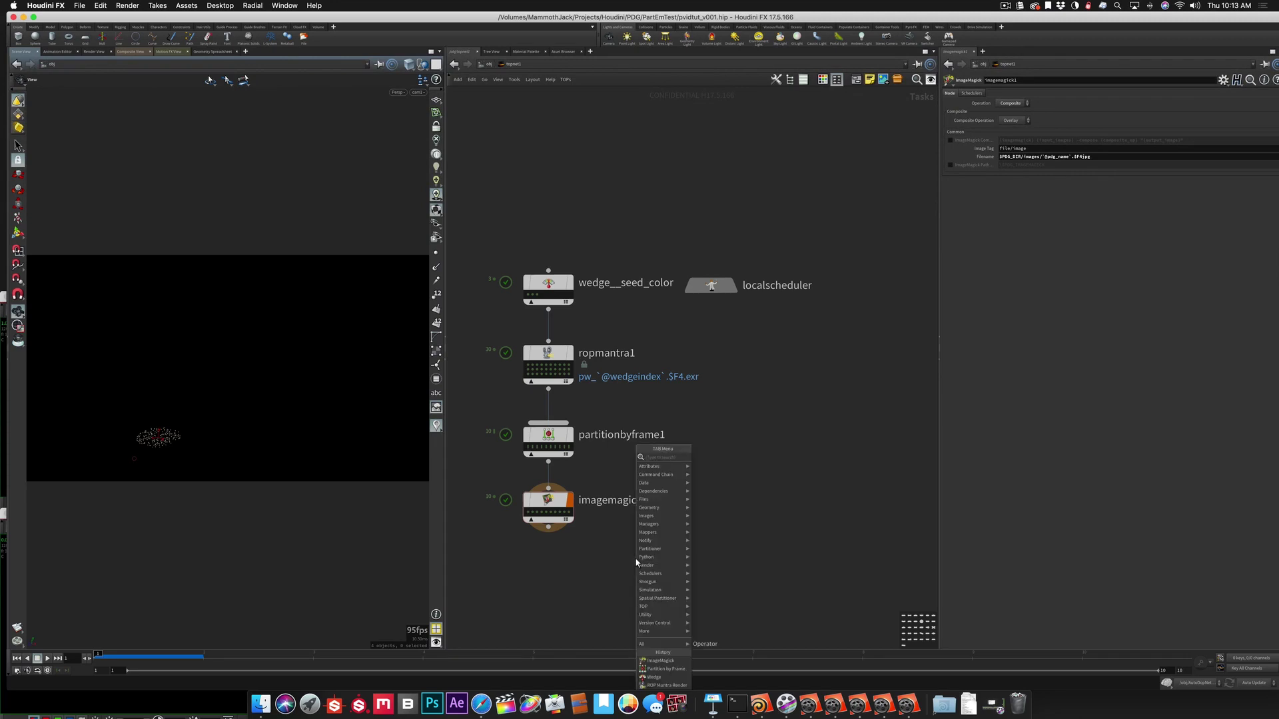
text(image)
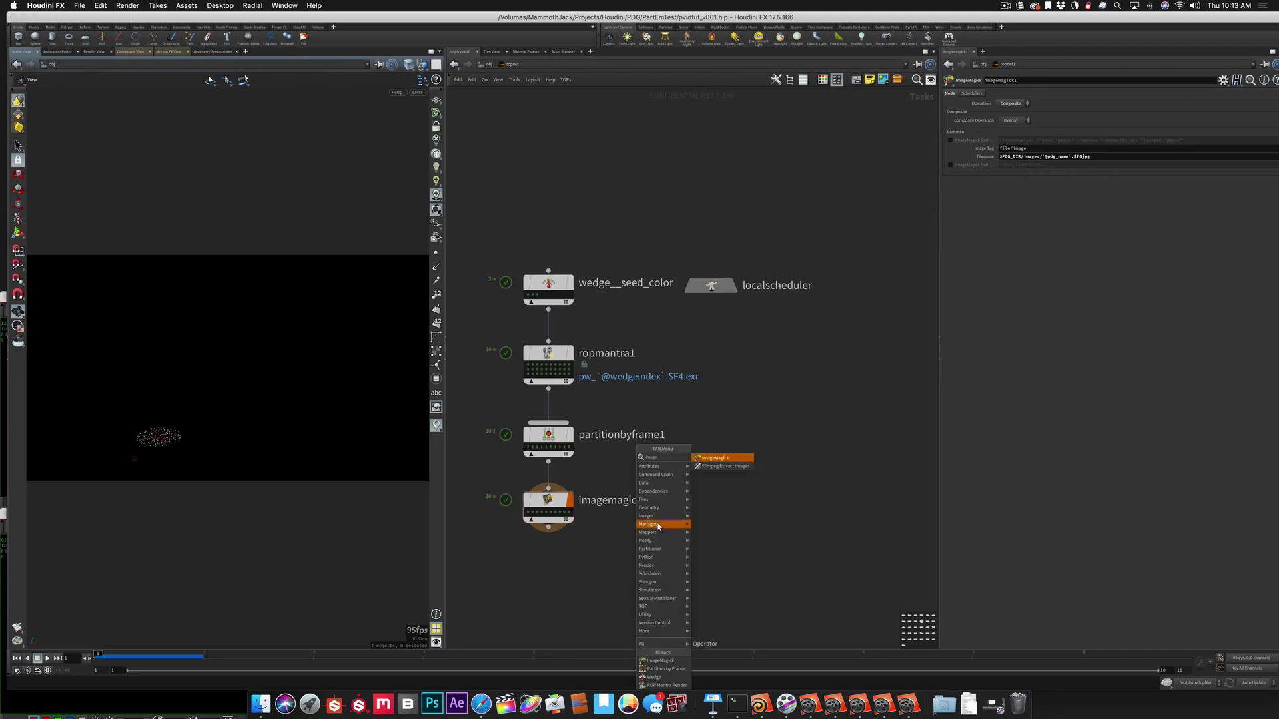
key(Escape)
click(553, 573)
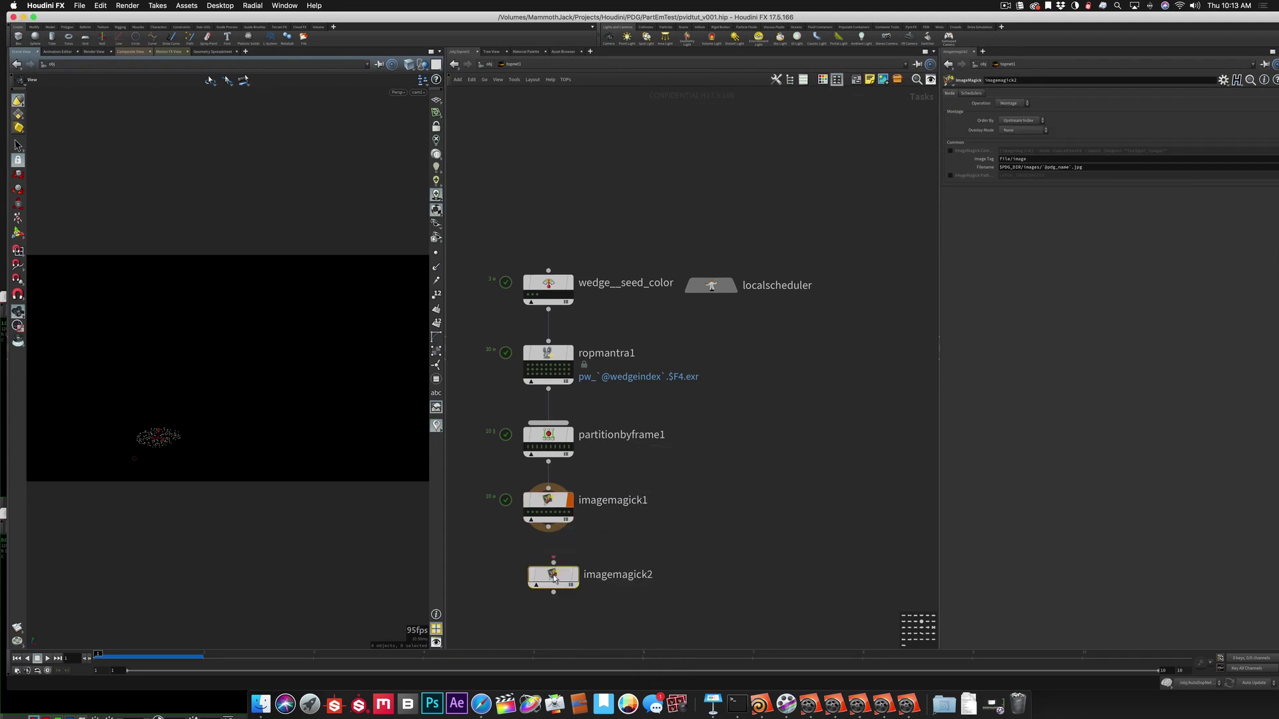
drag(552, 571, 542, 575)
click(568, 573)
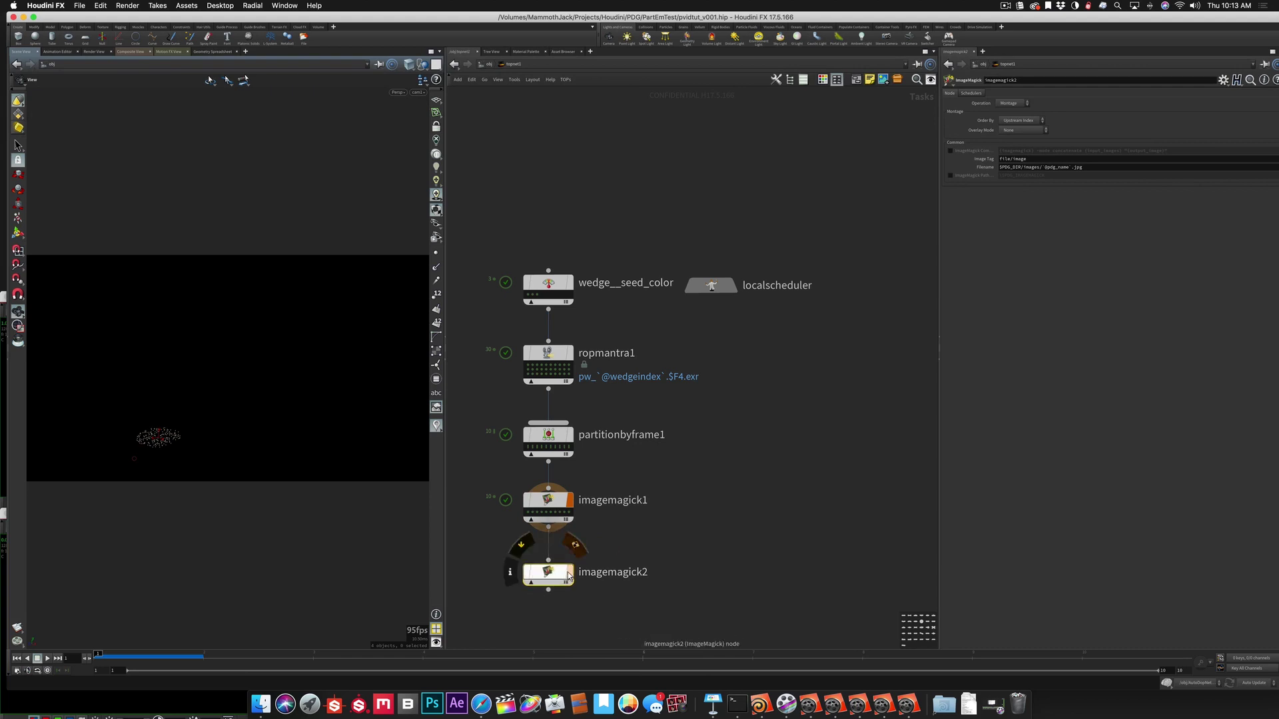
Step: Set imagemagick2's operation to Composite and its composite operation to Overlay
click(1006, 106)
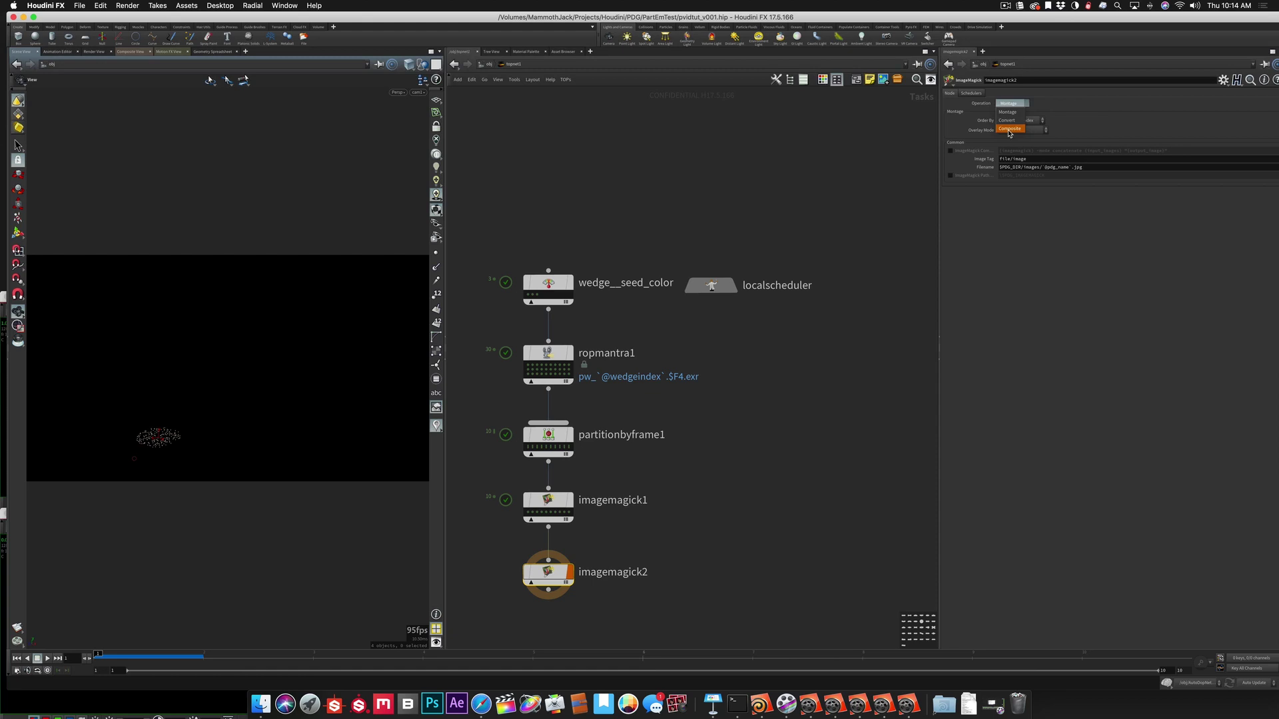
click(1009, 130)
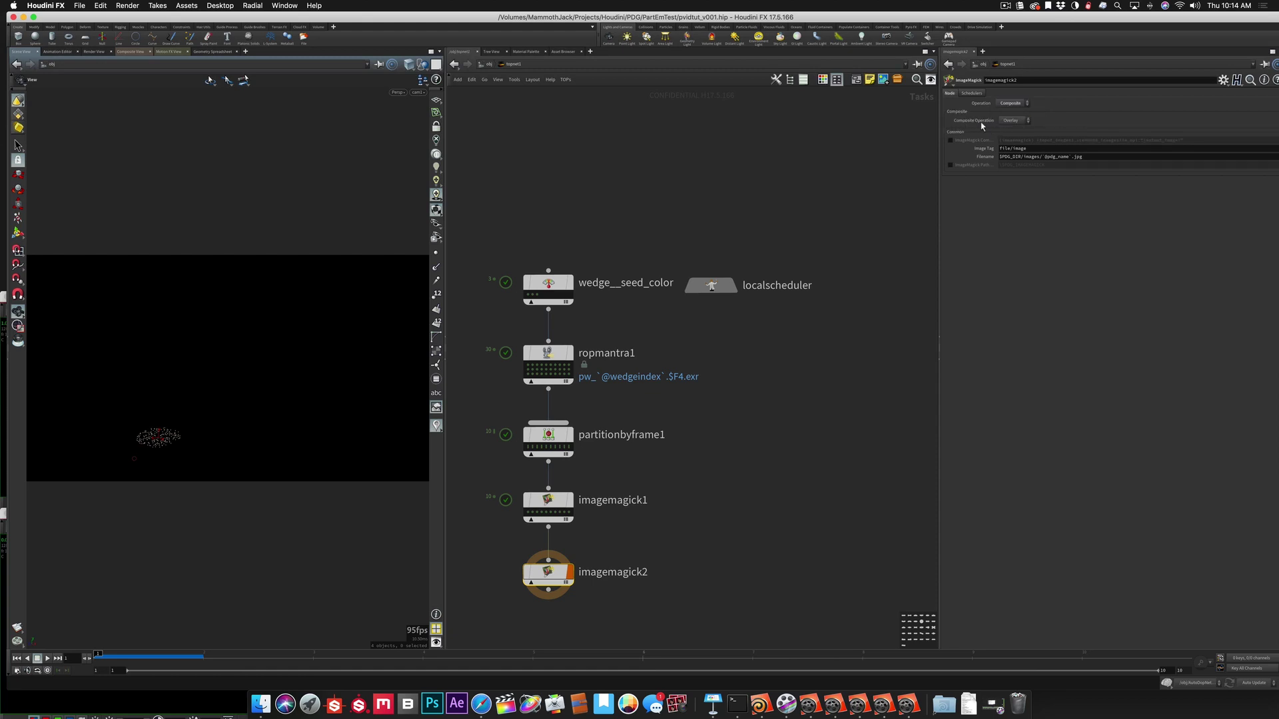
click(1009, 122)
click(1009, 131)
Step: Examine imagemagick2's custom command by enabling and disabling its override, and switch to Safari at imagemagick.org
click(950, 140)
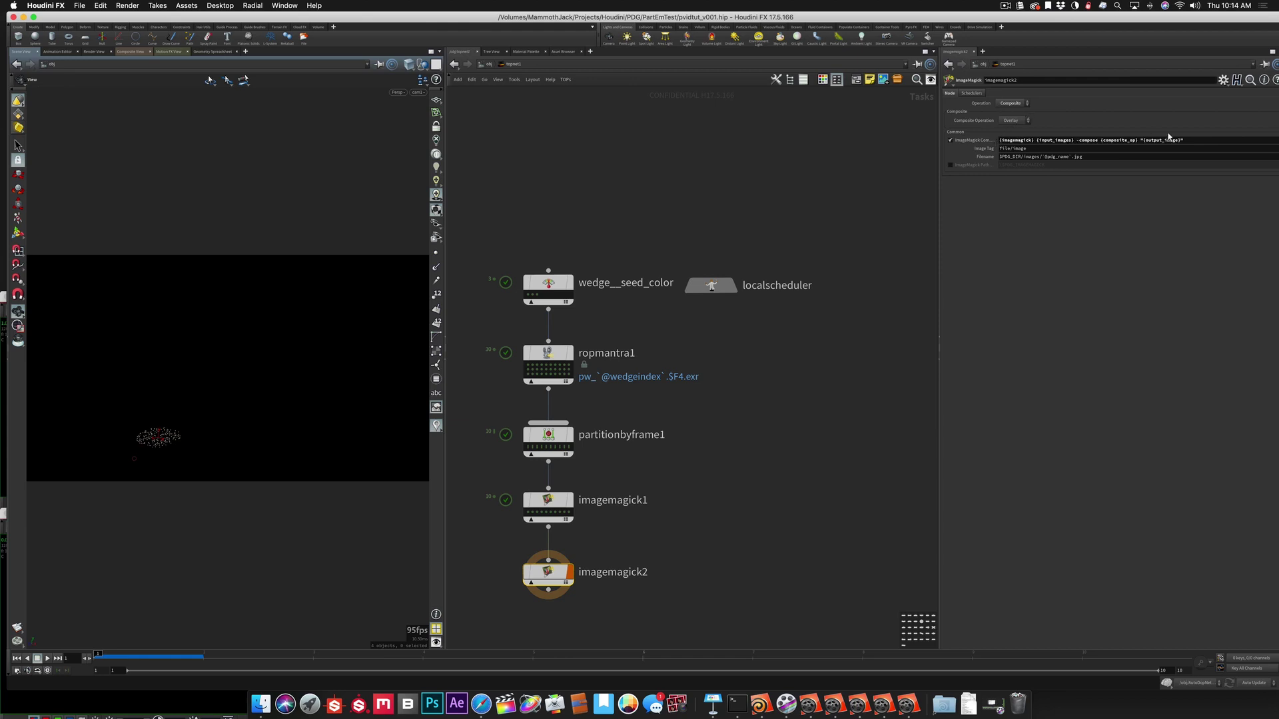
click(950, 140)
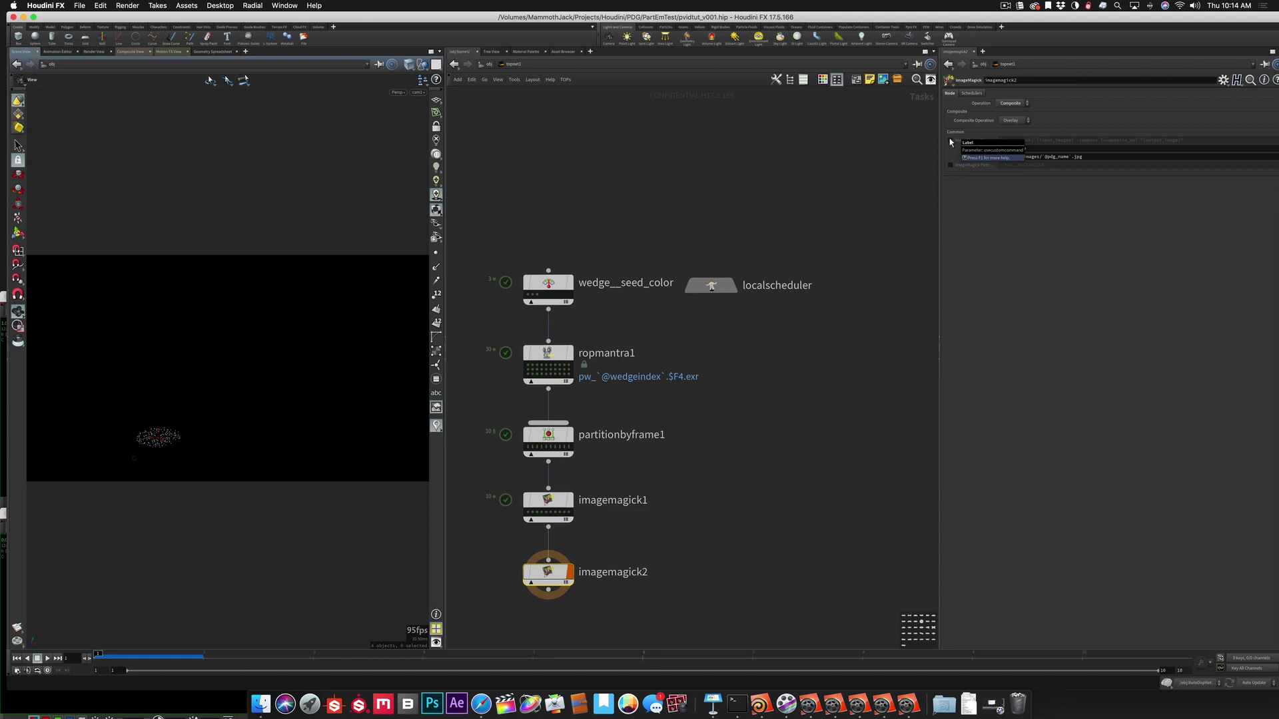
key(super+Tab)
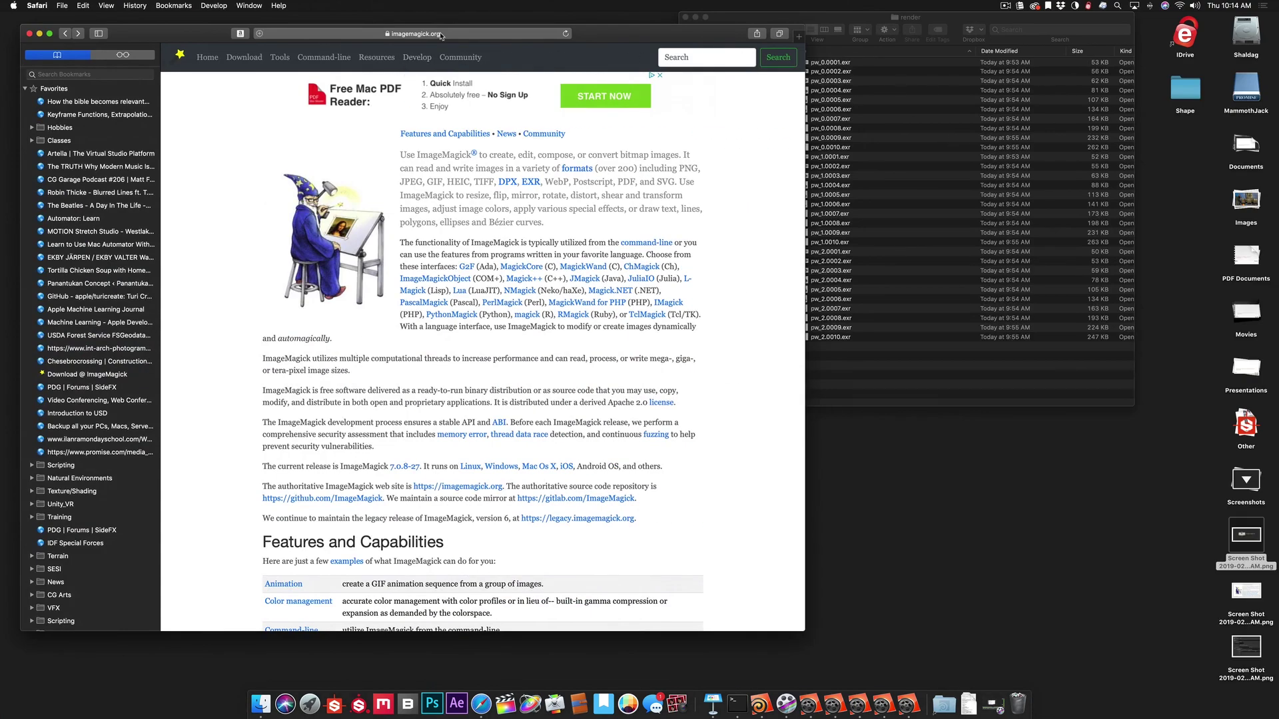
Step: Open ImageMagick's command-line processing page and read its examples, command anatomy, frame selection and filename reference sections
scroll(350, 354, down, 5)
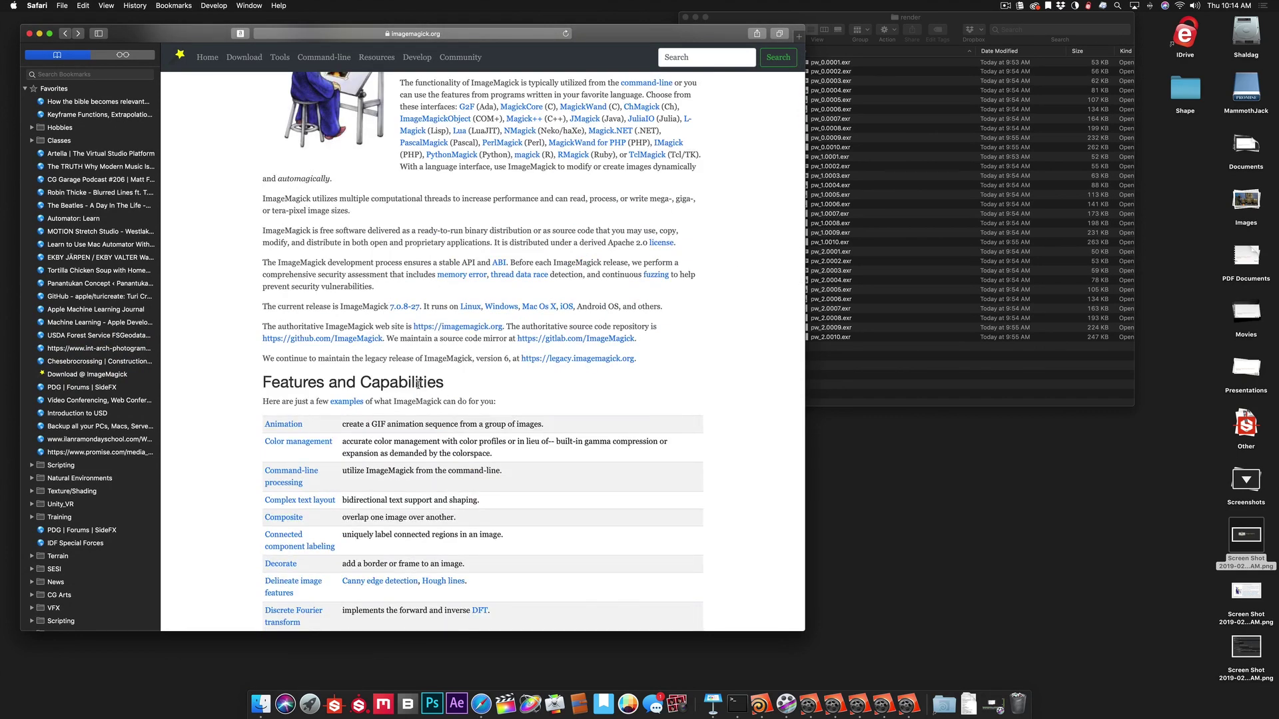
click(288, 476)
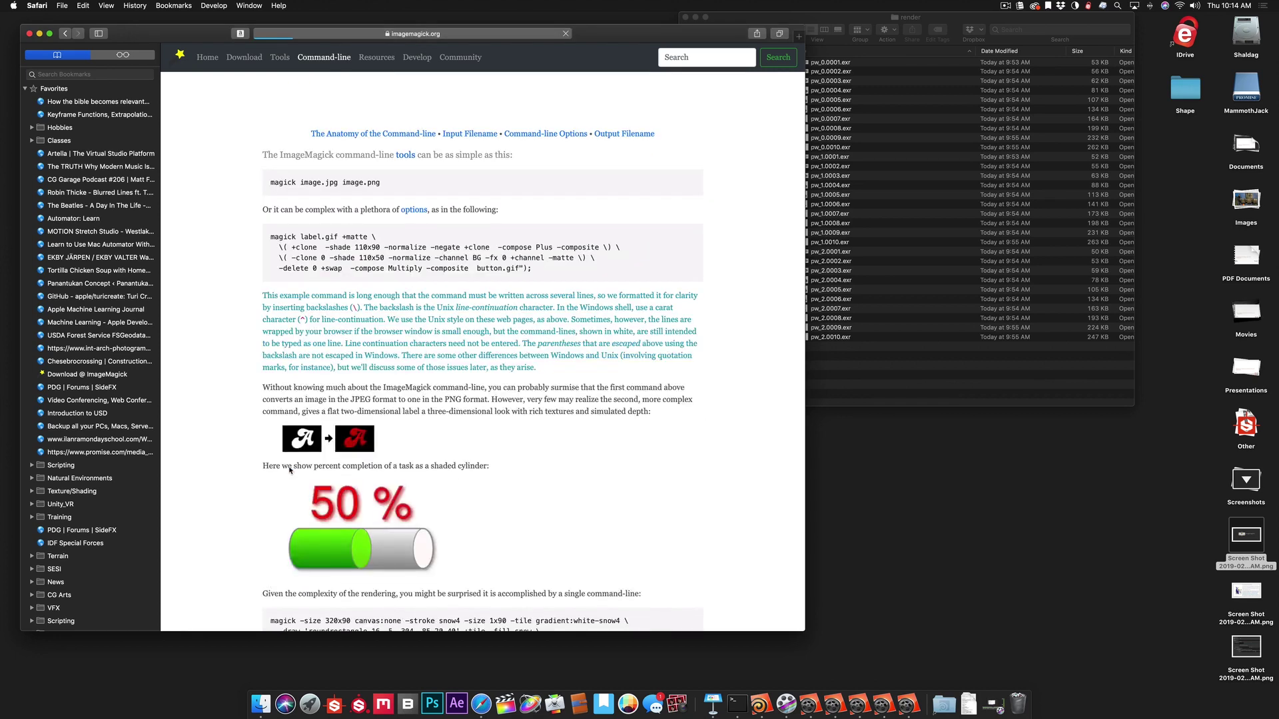
scroll(399, 265, down, 6)
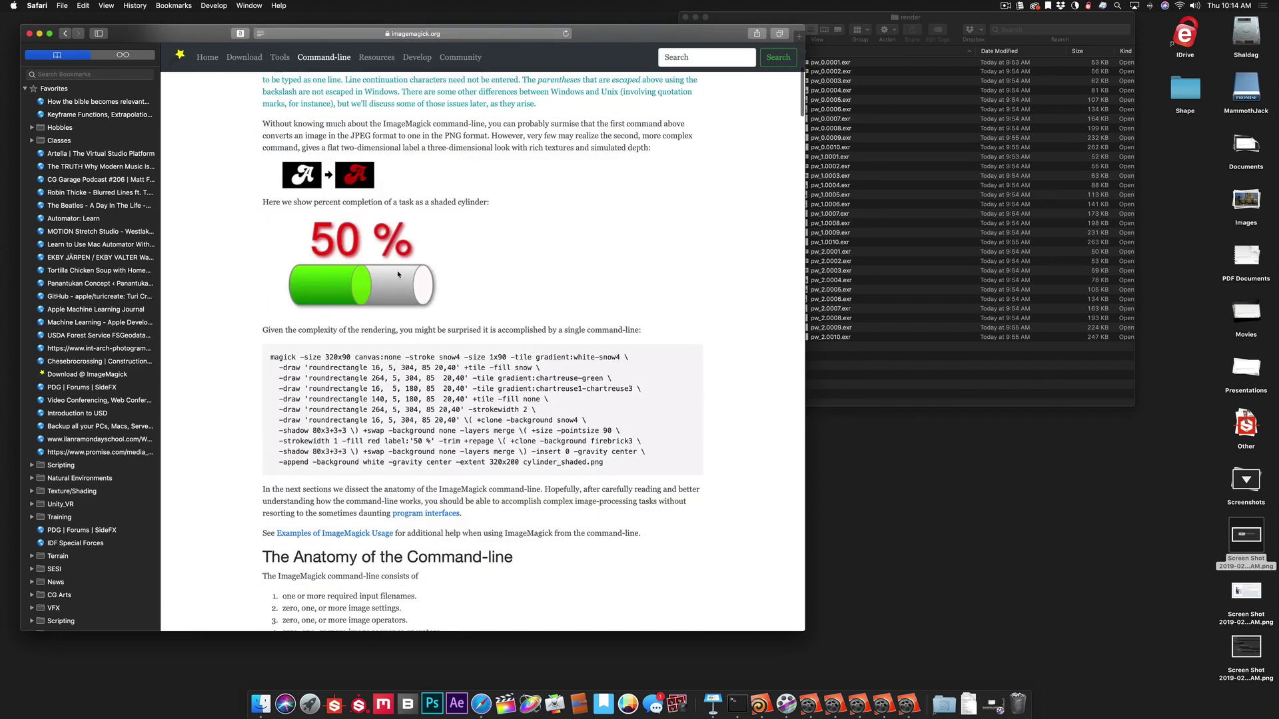
scroll(355, 294, down, 10)
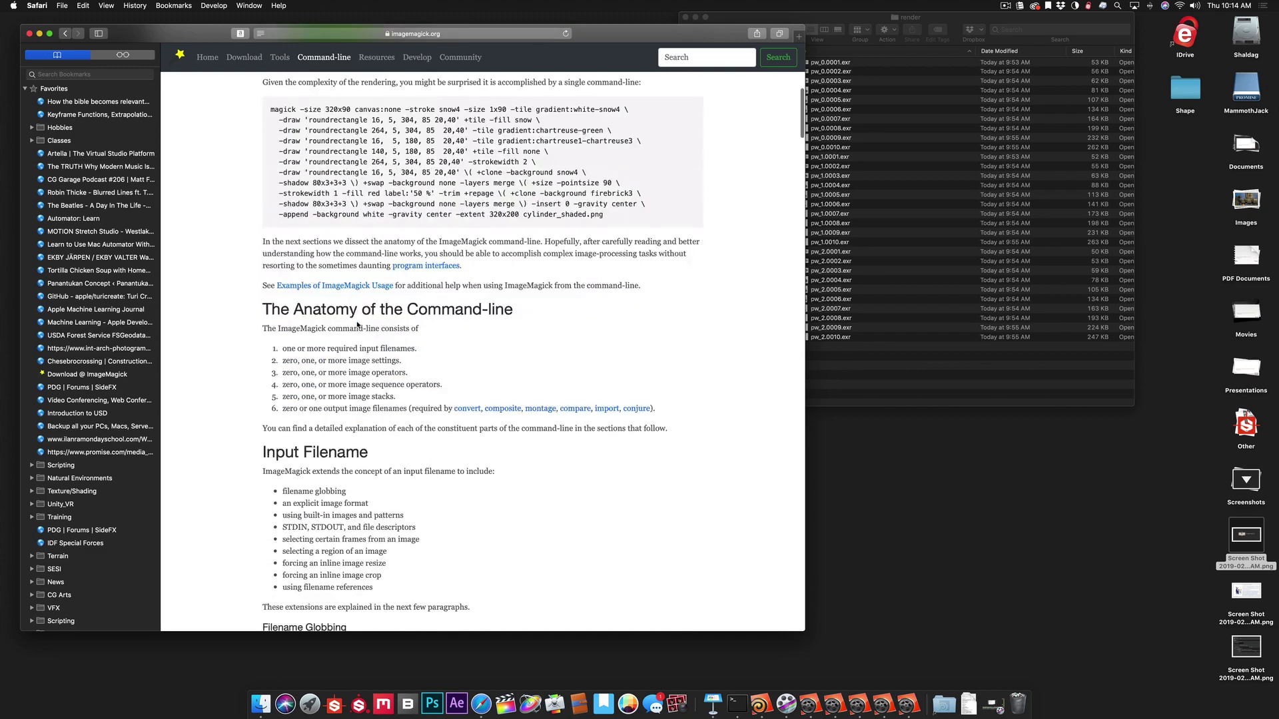
scroll(357, 322, down, 13)
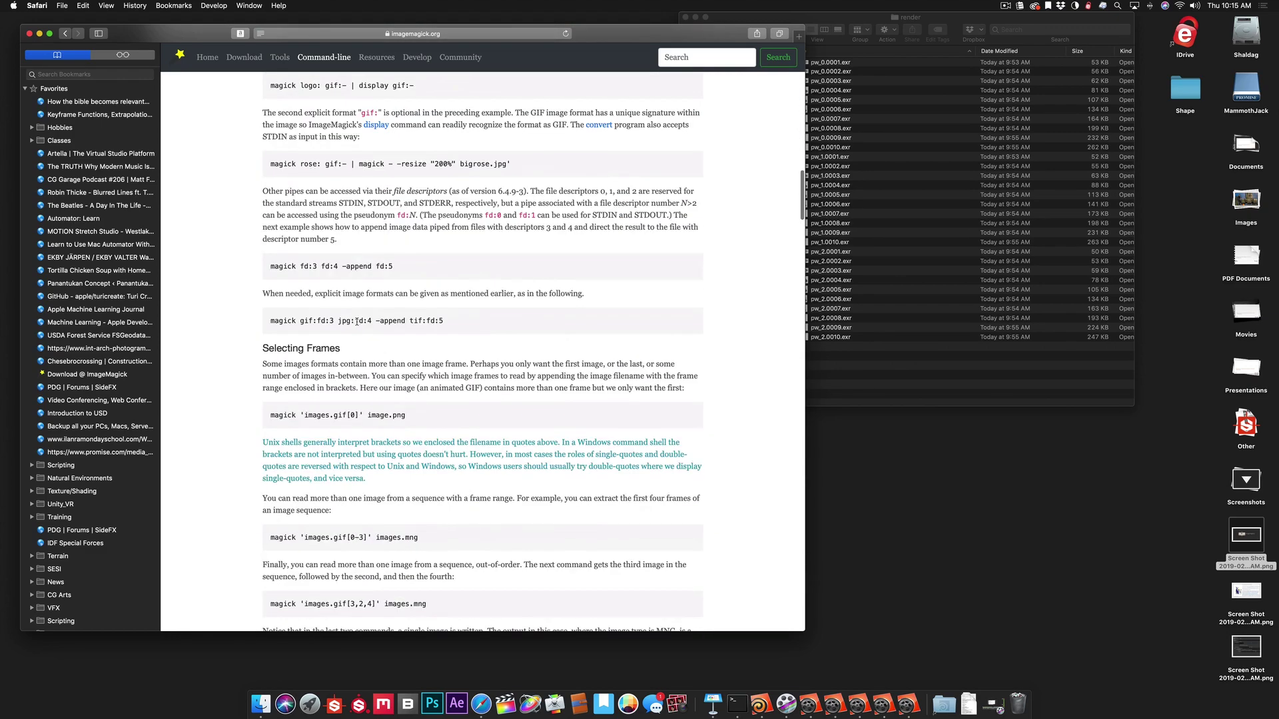
scroll(357, 322, down, 10)
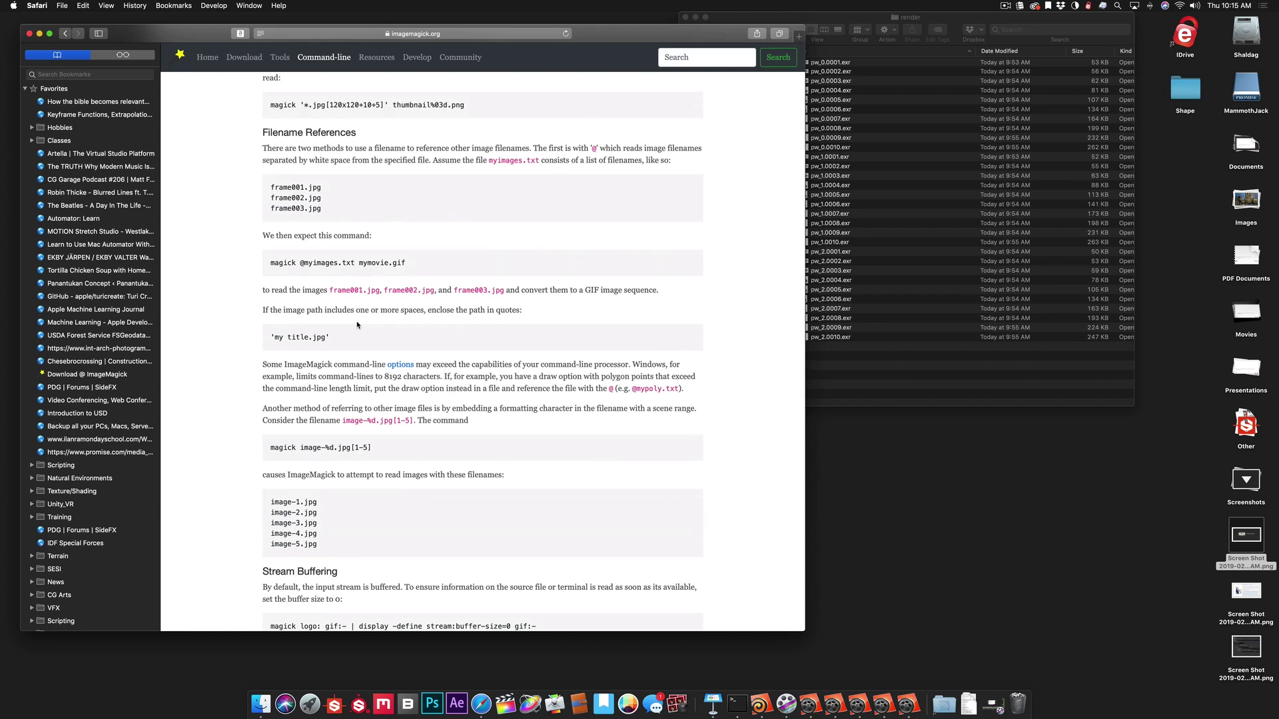
key(super+Tab)
click(373, 360)
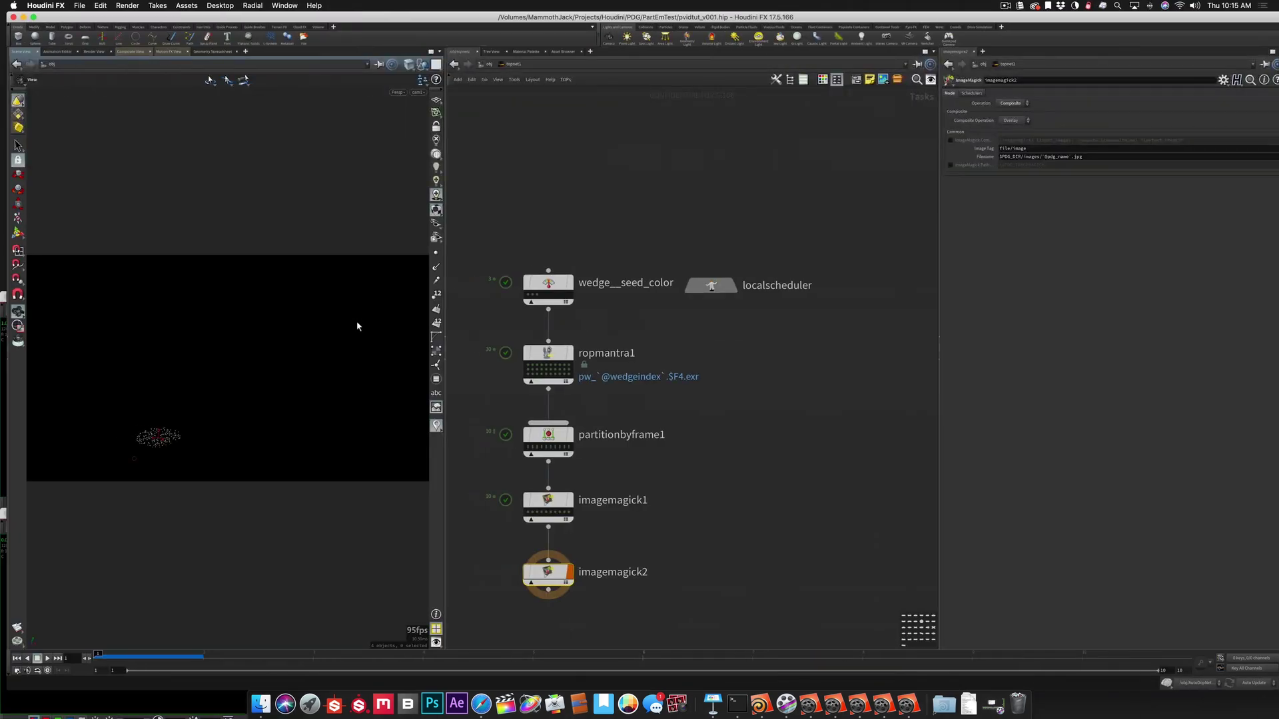
click(1071, 157)
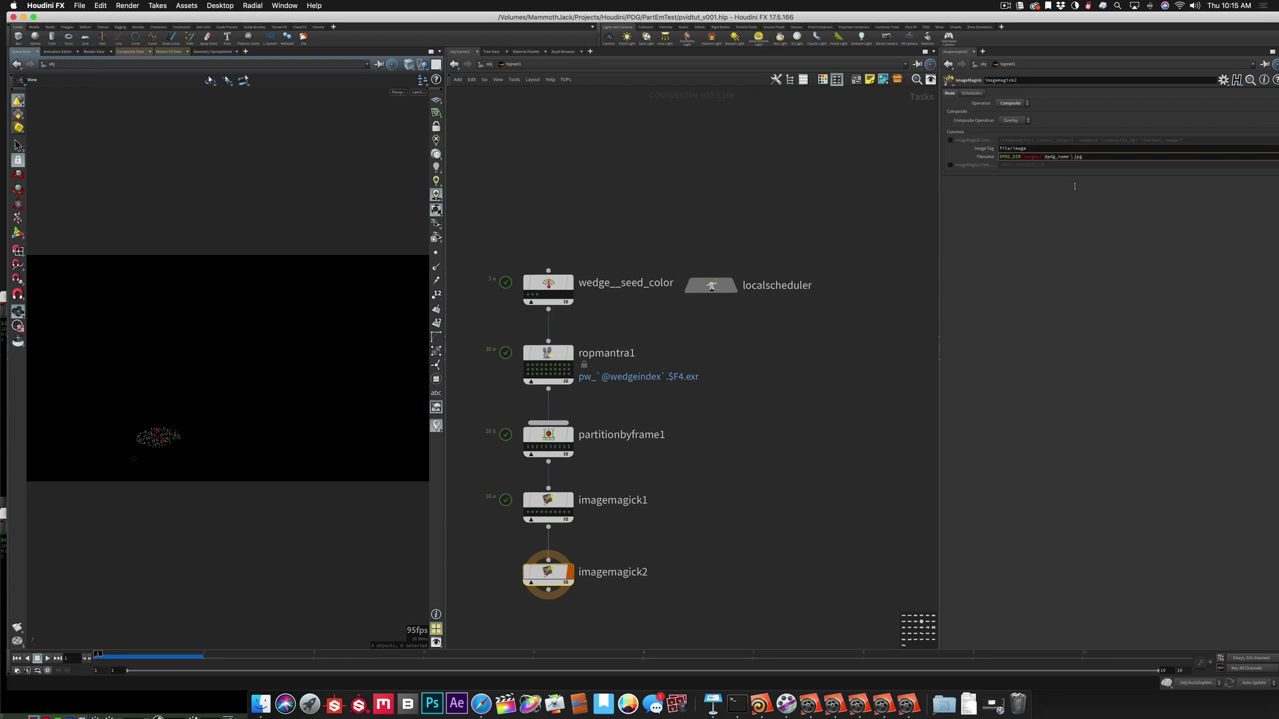
text(.$F4)
drag(1084, 157, 1092, 158)
text(exr)
key(Return)
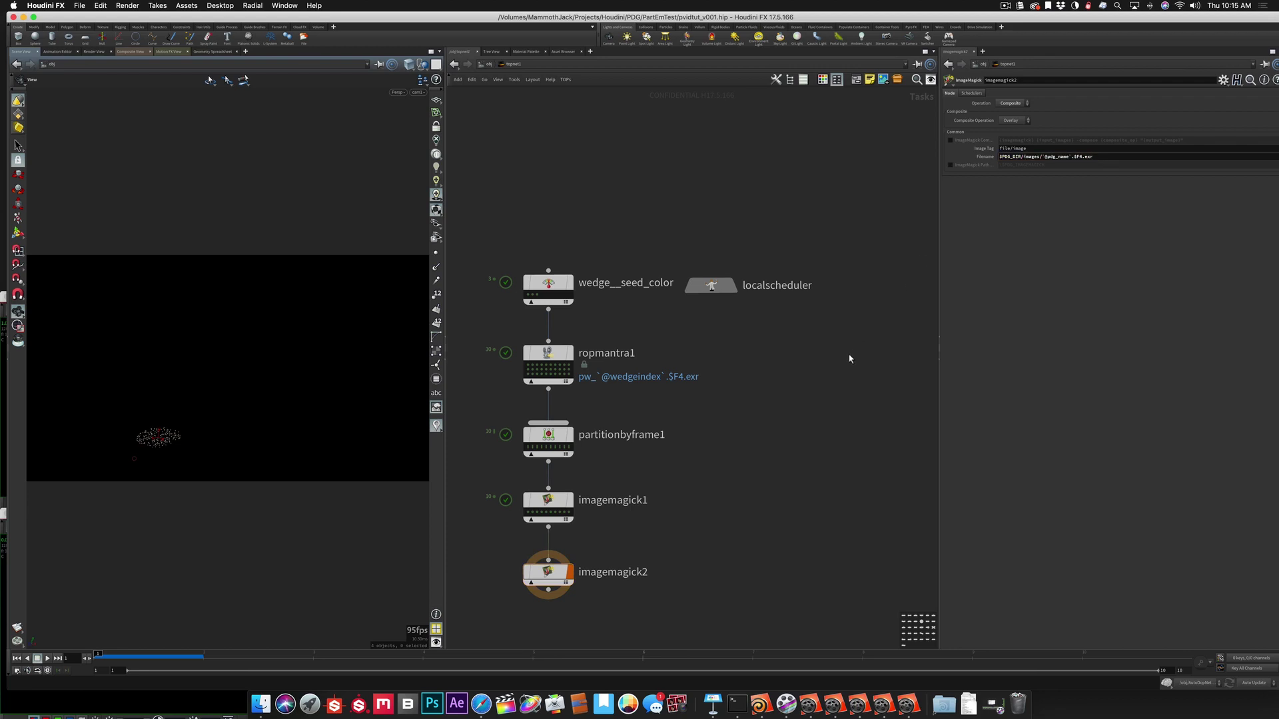
Step: Save the scene, then dirty and cook the output node imagemagick2, accepting the save of unsaved changes
key(cmd+s)
right_click(546, 571)
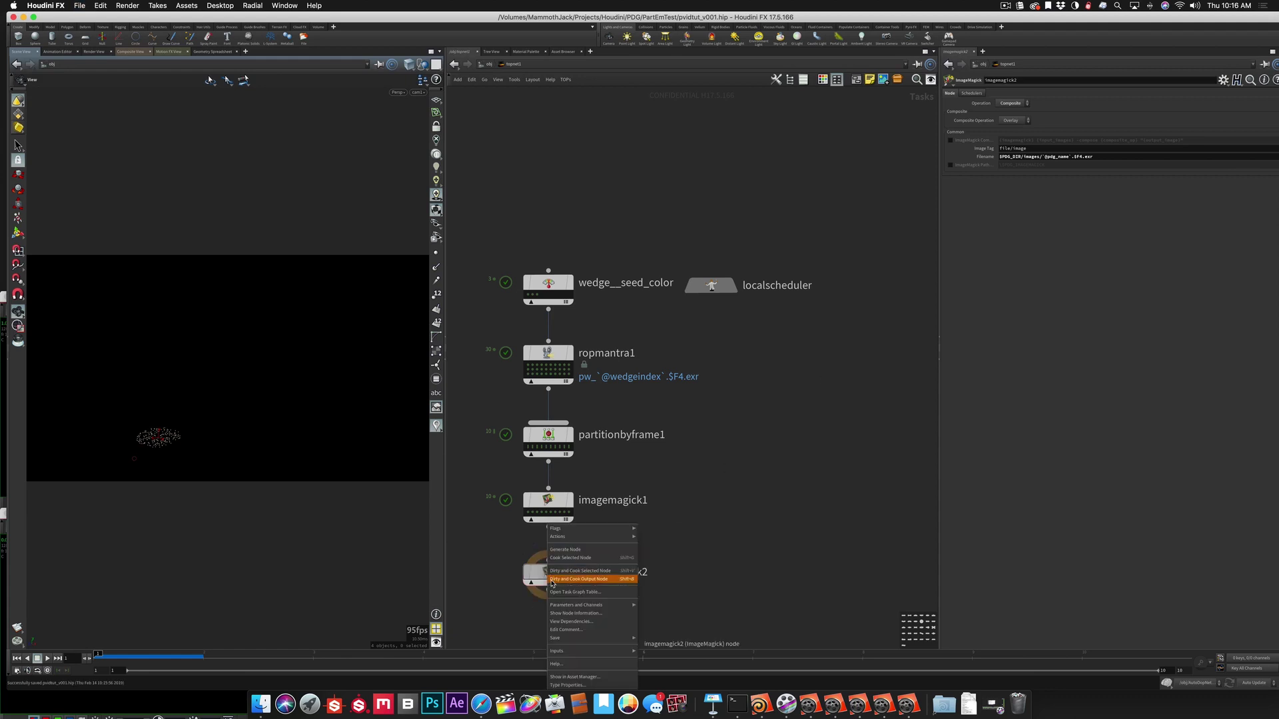
click(552, 579)
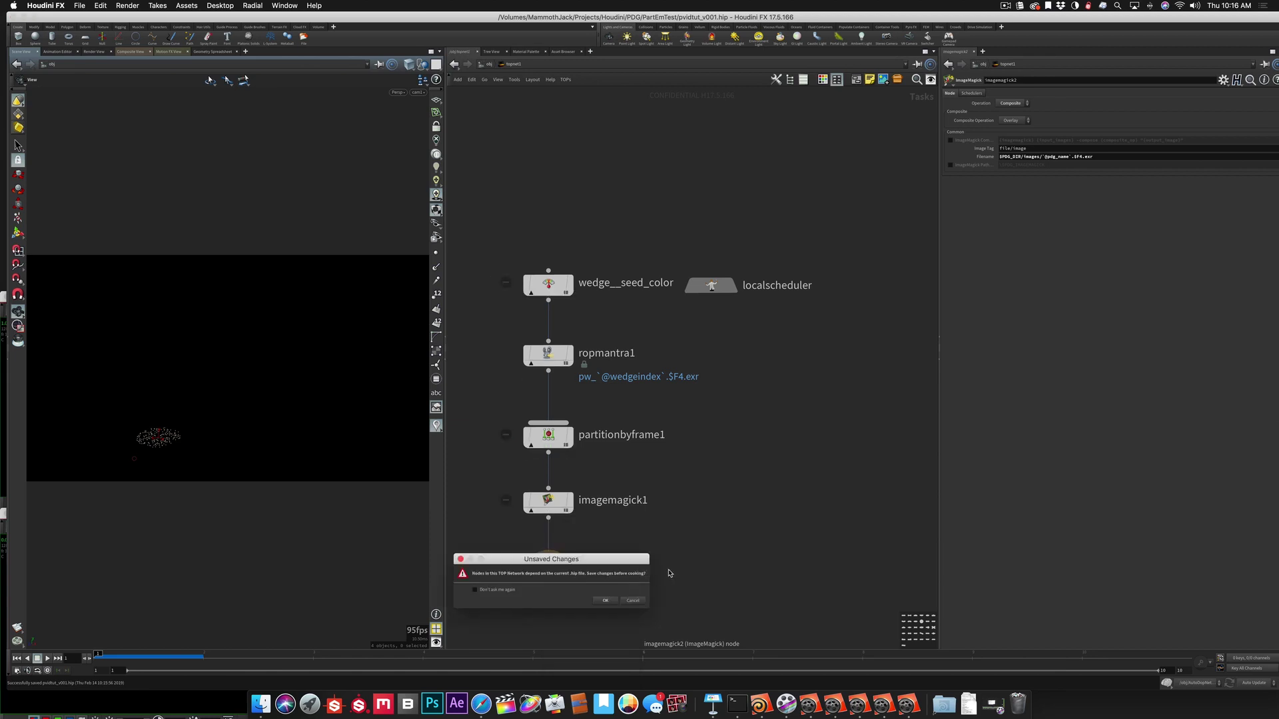
click(606, 603)
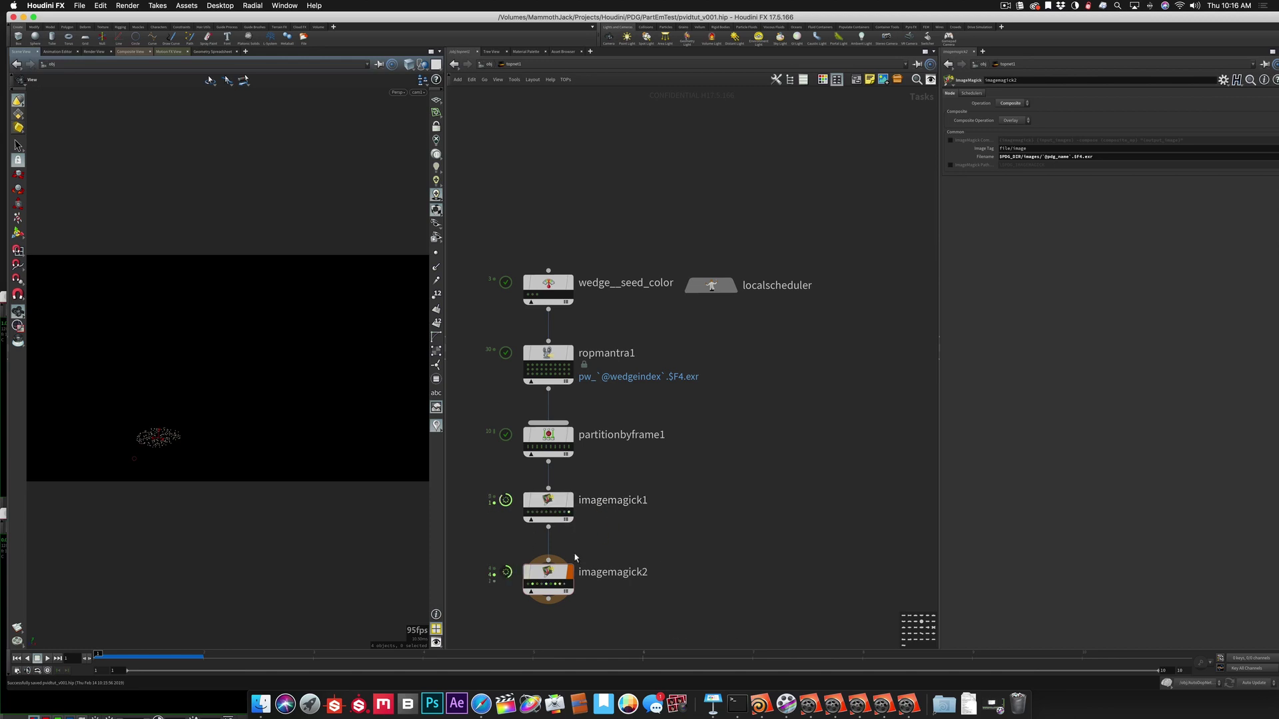
Step: Delete the imagemagick1 node and move imagemagick2 up directly beneath partitionbyframe1
mouse_move(562, 550)
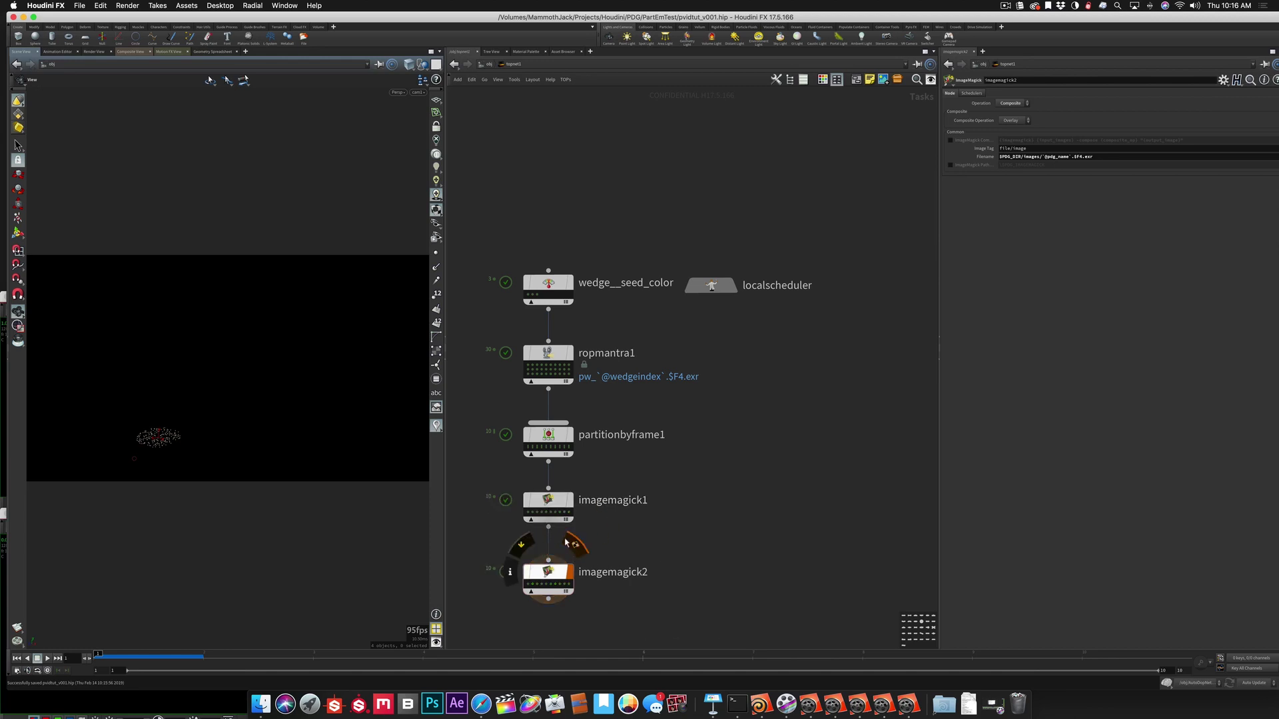
click(548, 503)
key(Delete)
drag(547, 571, 547, 514)
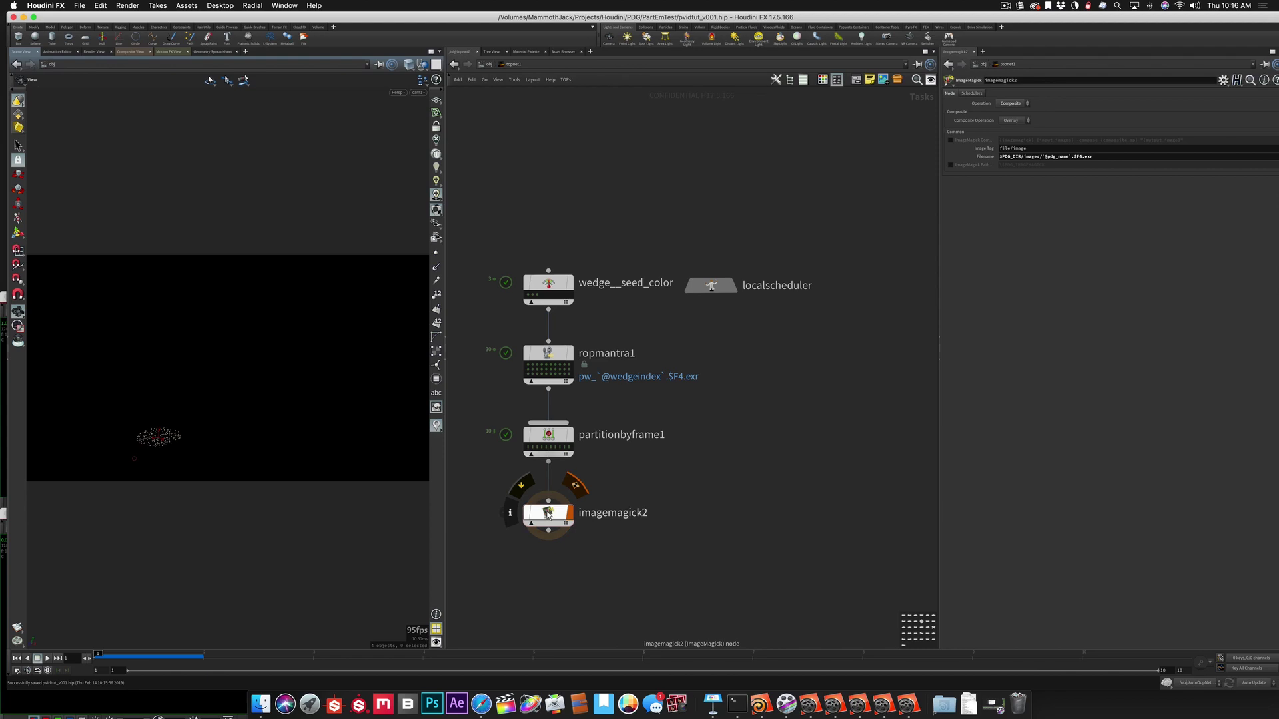
Step: Dirty and cook the selected imagemagick2 node, saving the scene changes before cooking
right_click(549, 515)
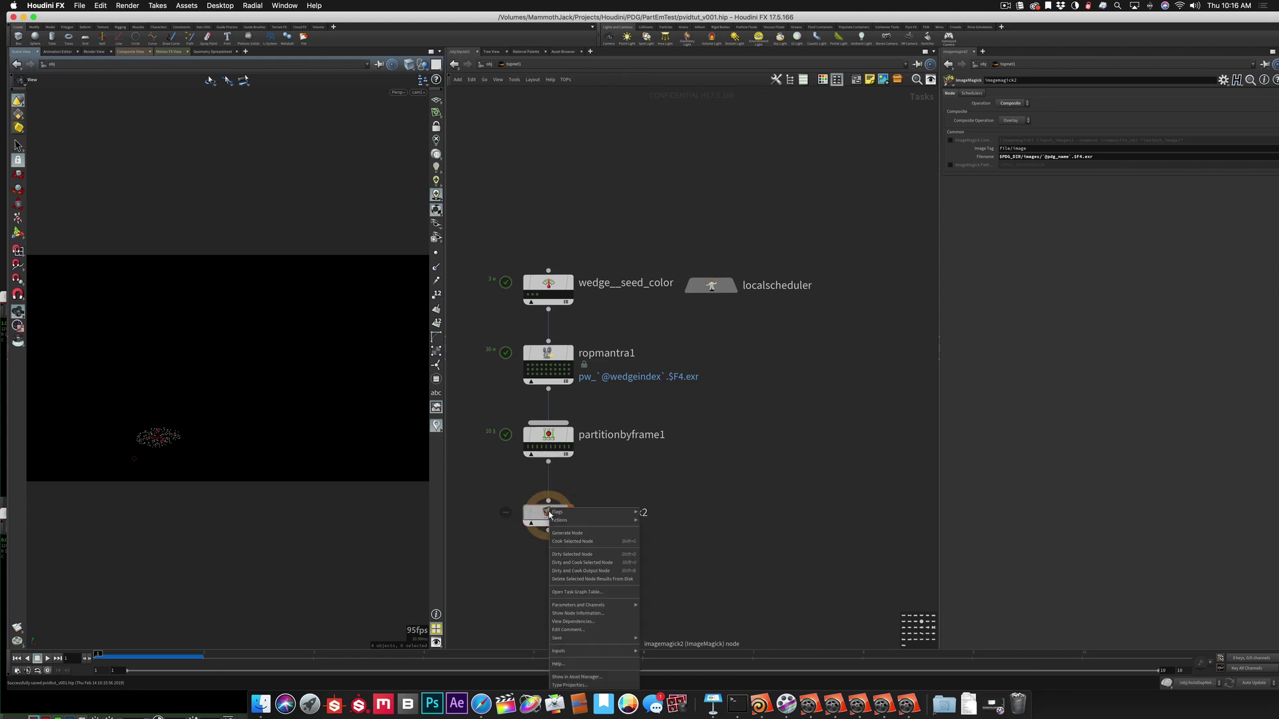
click(569, 562)
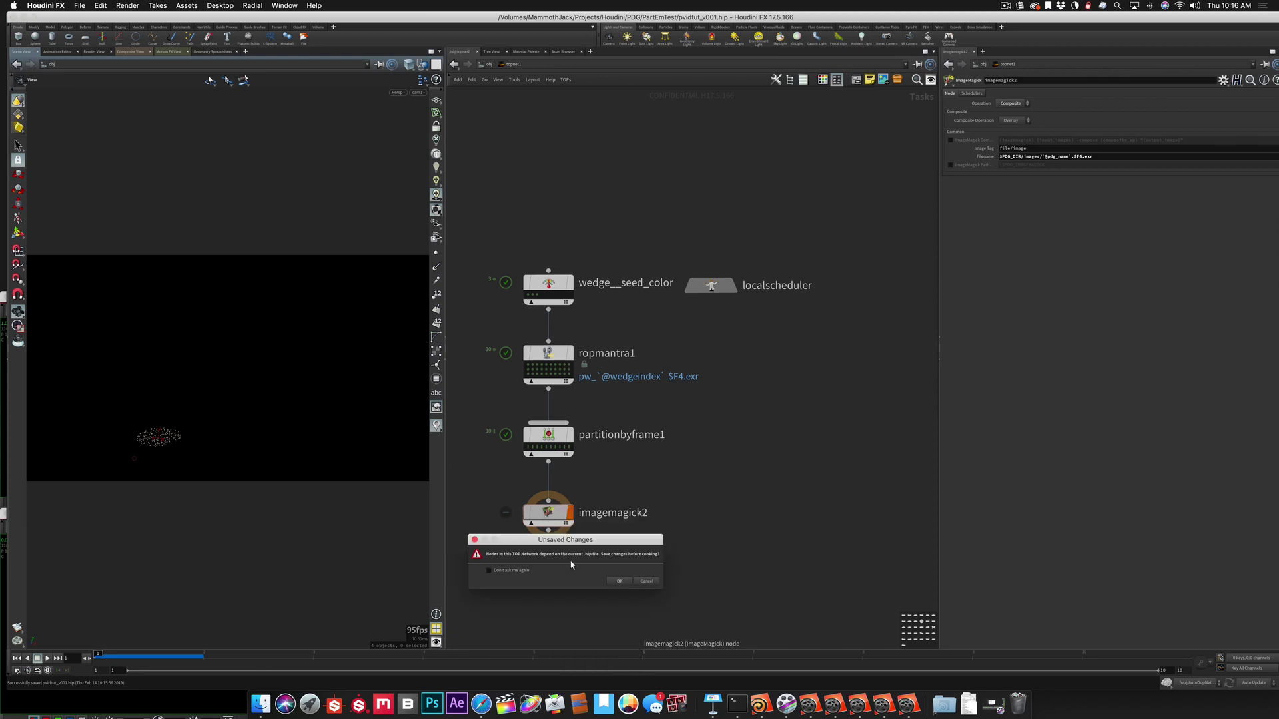
click(619, 581)
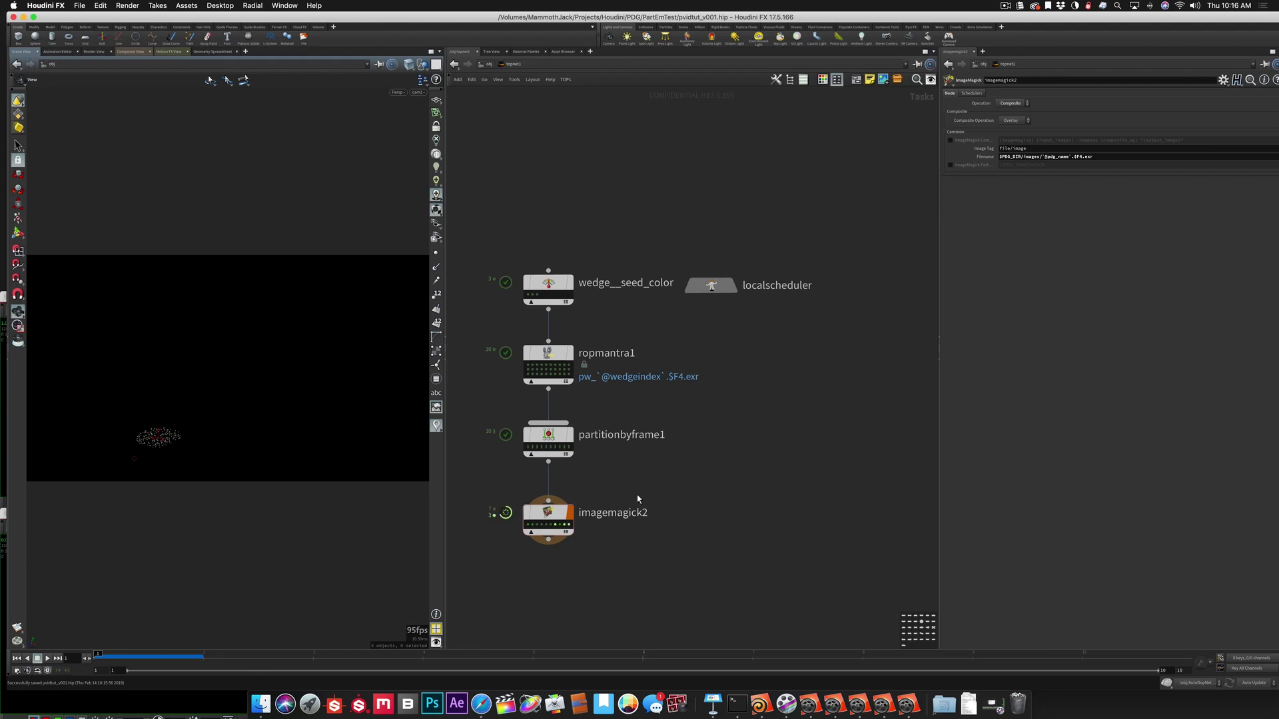
Step: View the output of imagemagick2's last task in an enlarged MPlay window and inspect the composited particles up close
mouse_move(570, 528)
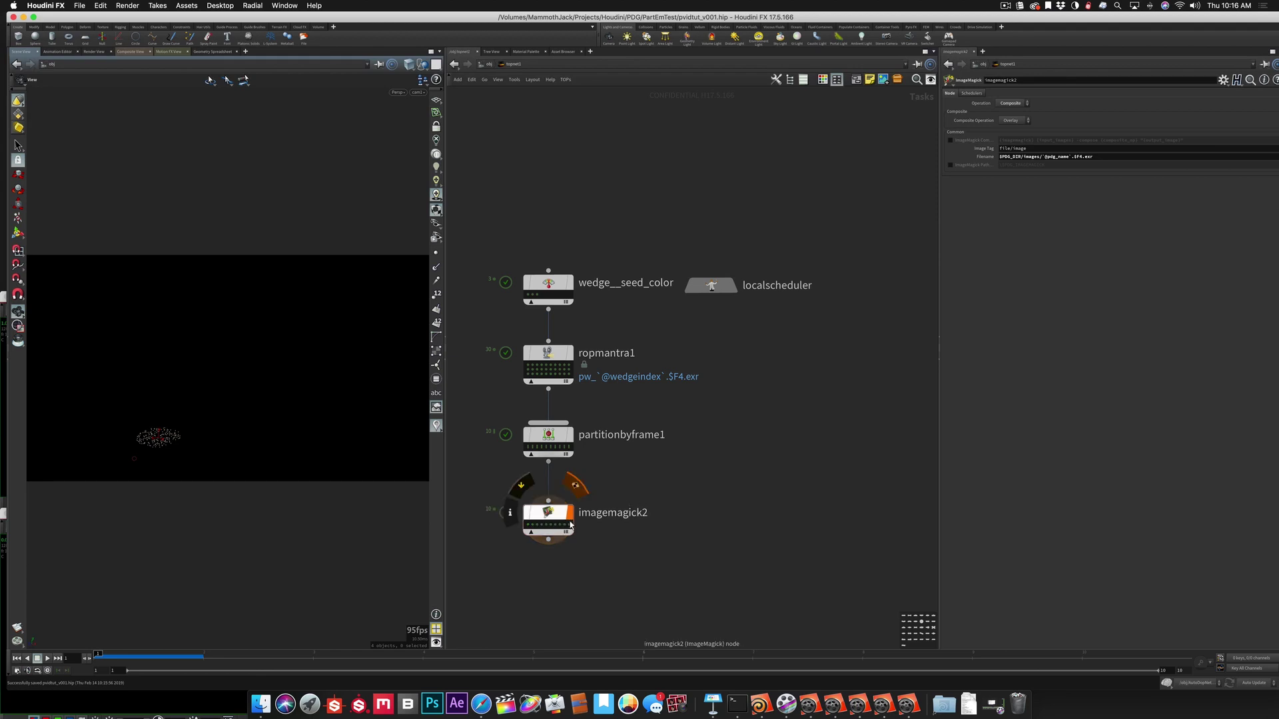
right_click(570, 528)
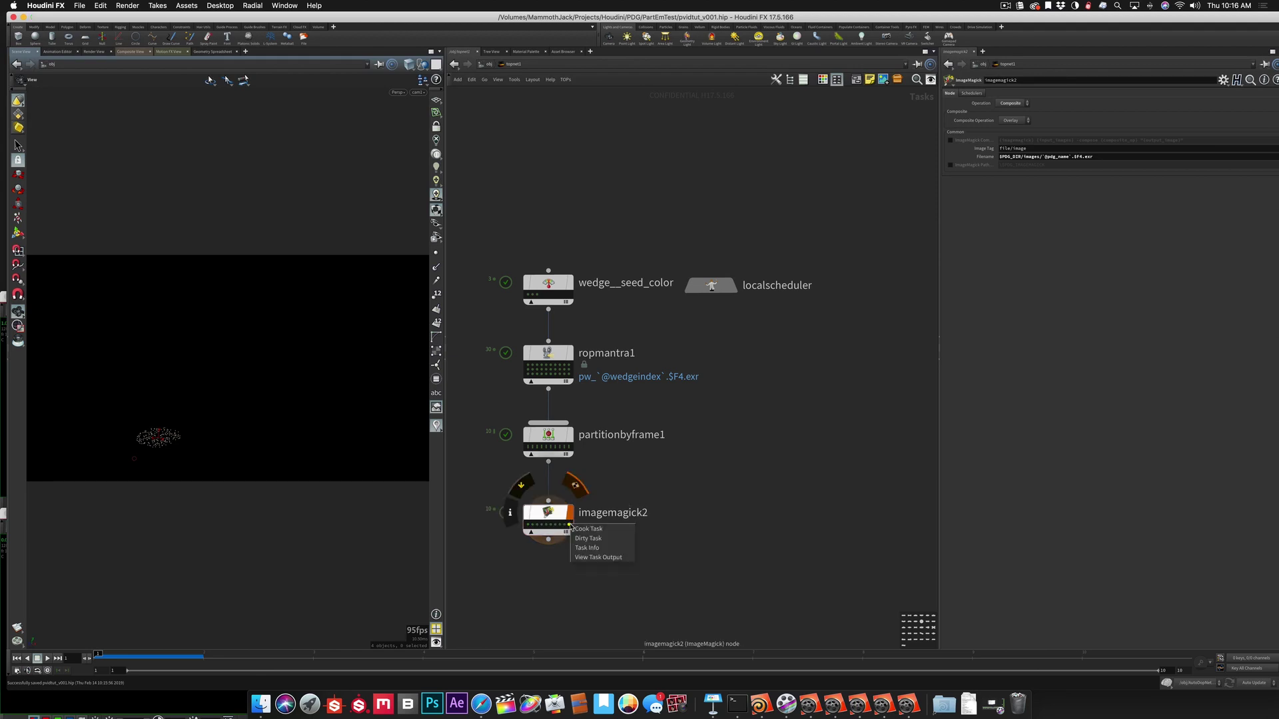
click(586, 558)
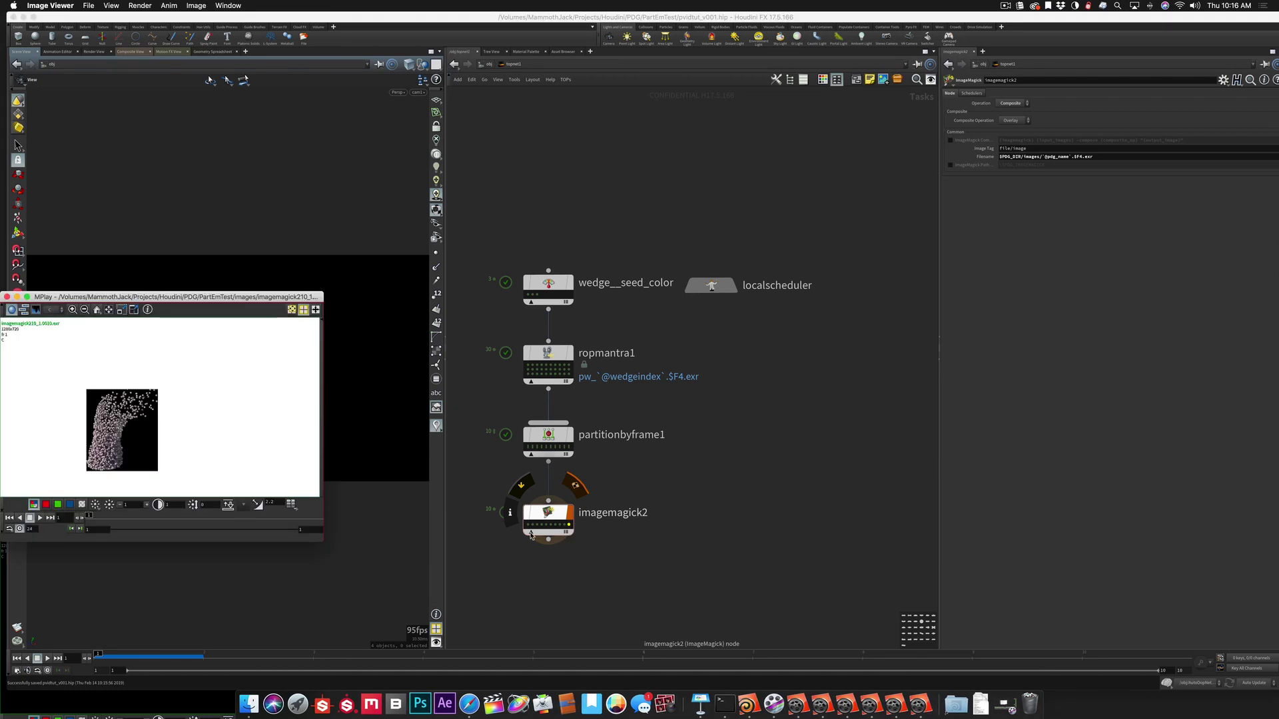
drag(148, 296, 275, 160)
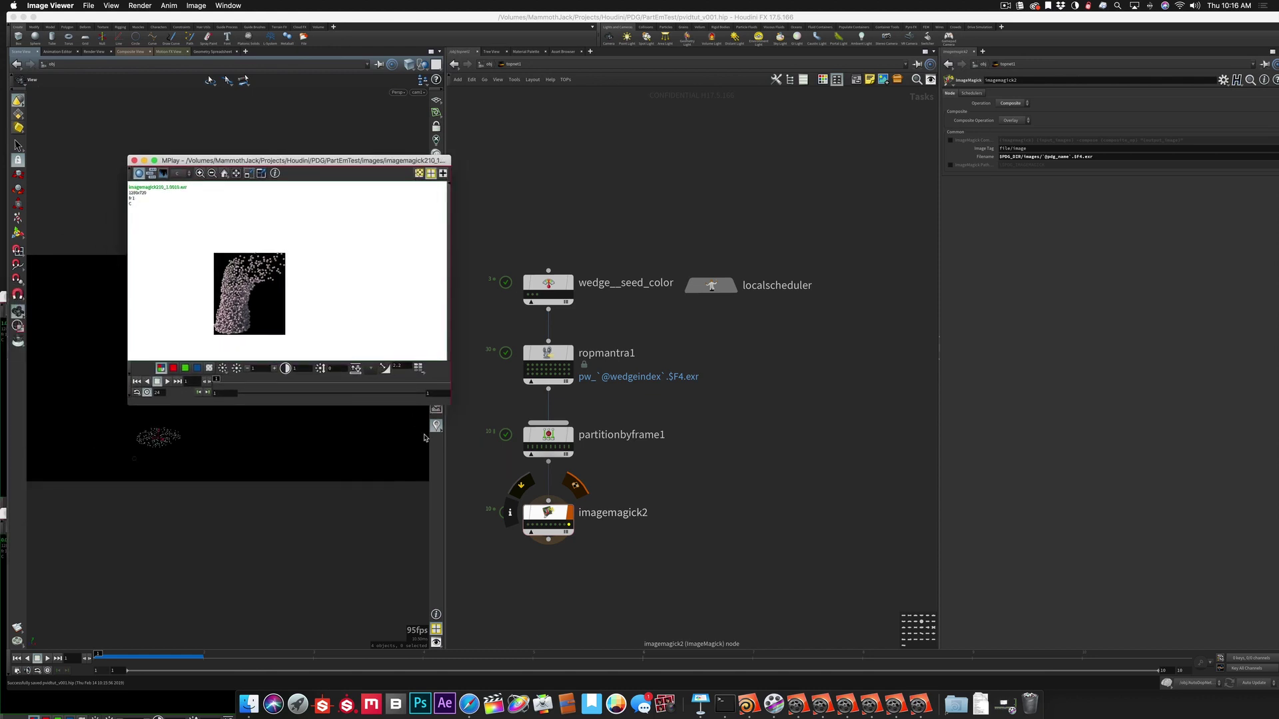
drag(466, 411, 696, 584)
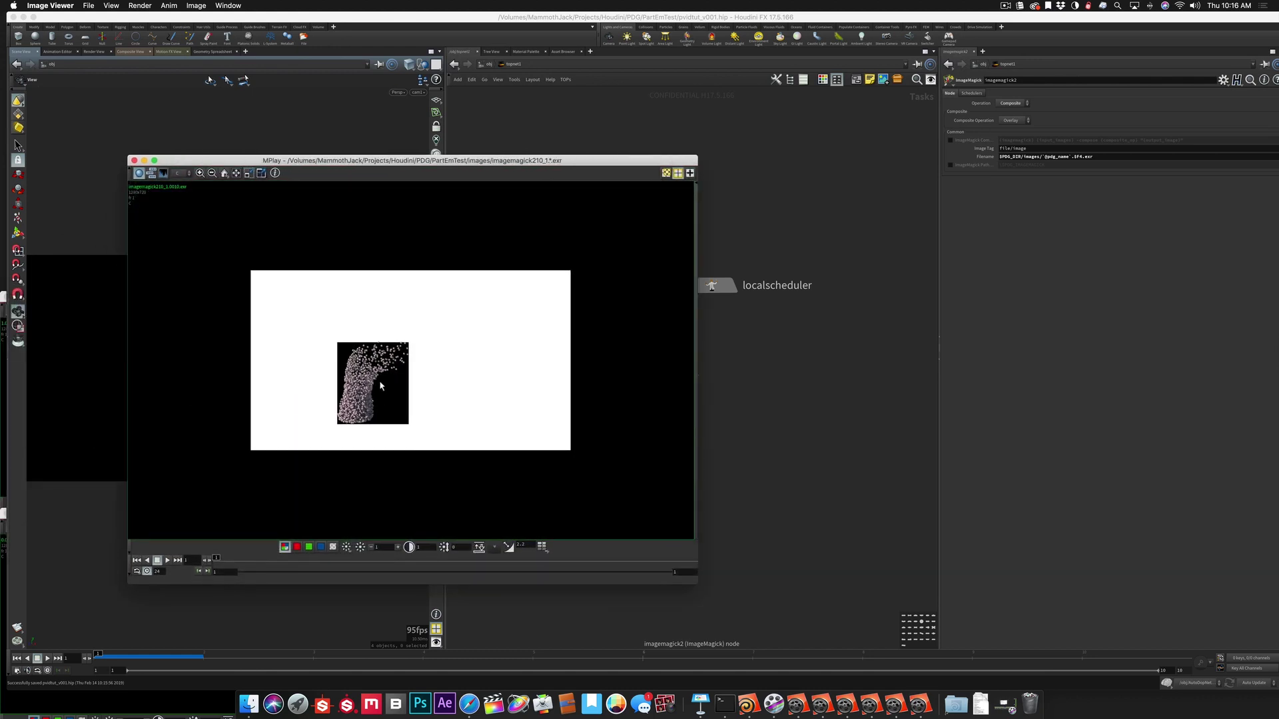
scroll(381, 385, up, 4)
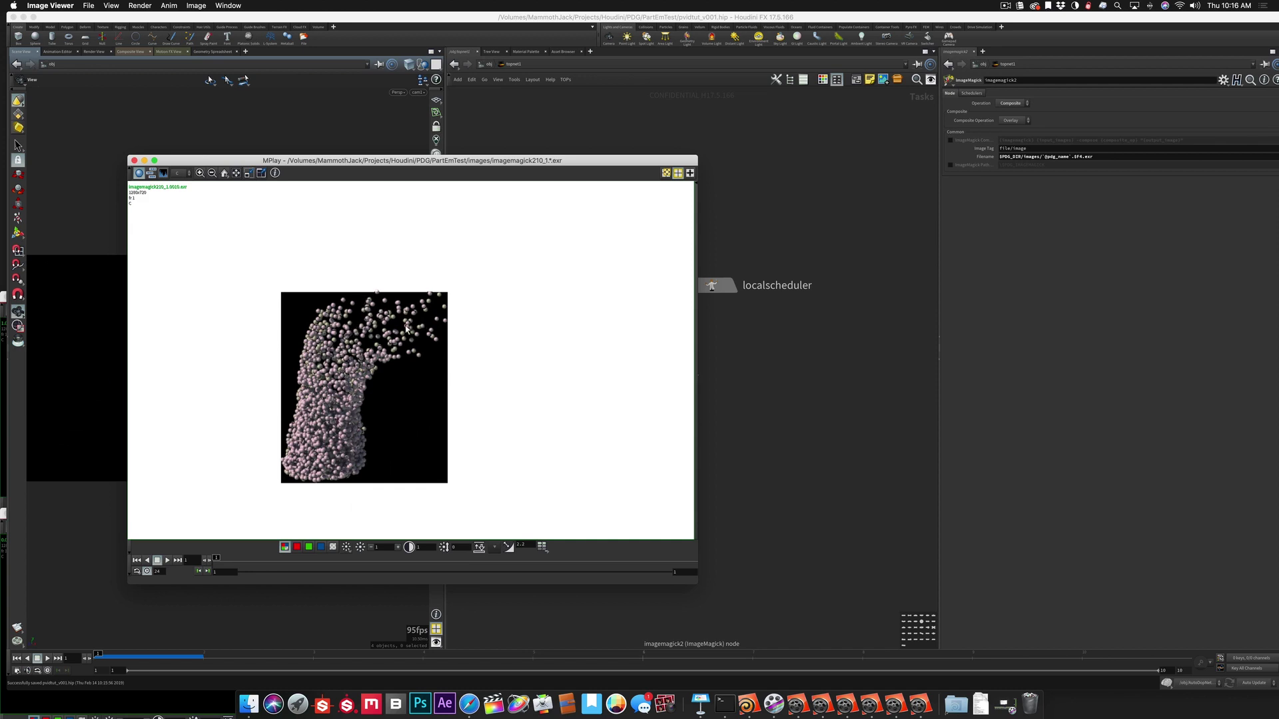
drag(348, 161, 950, 178)
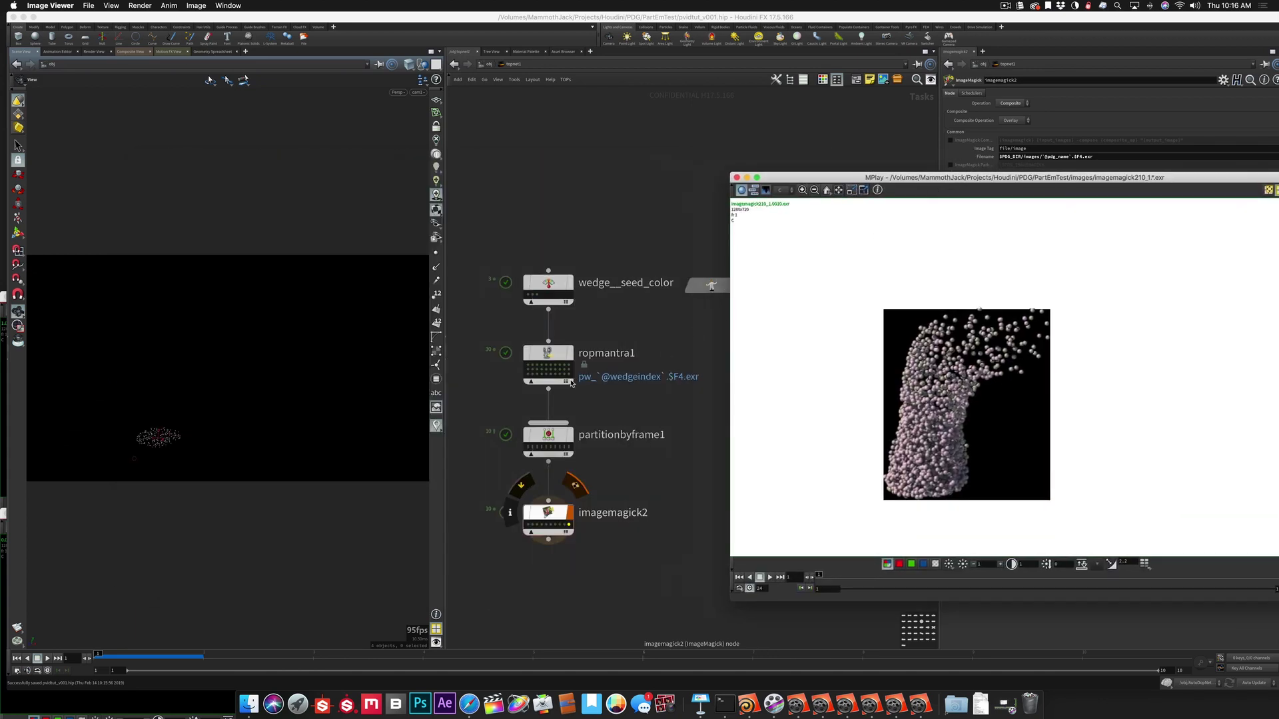
Step: View the output of ropmantra1's last task, compare it with the composited image, and close both MPlay windows
right_click(570, 379)
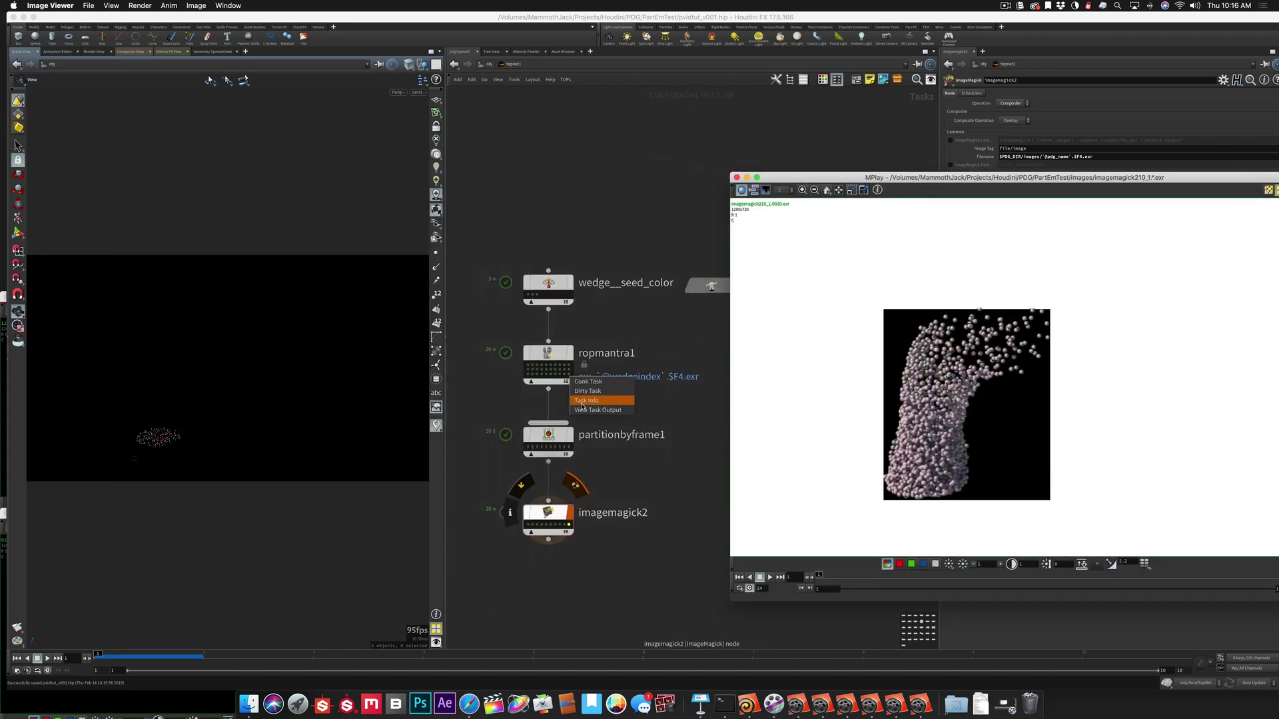
click(583, 411)
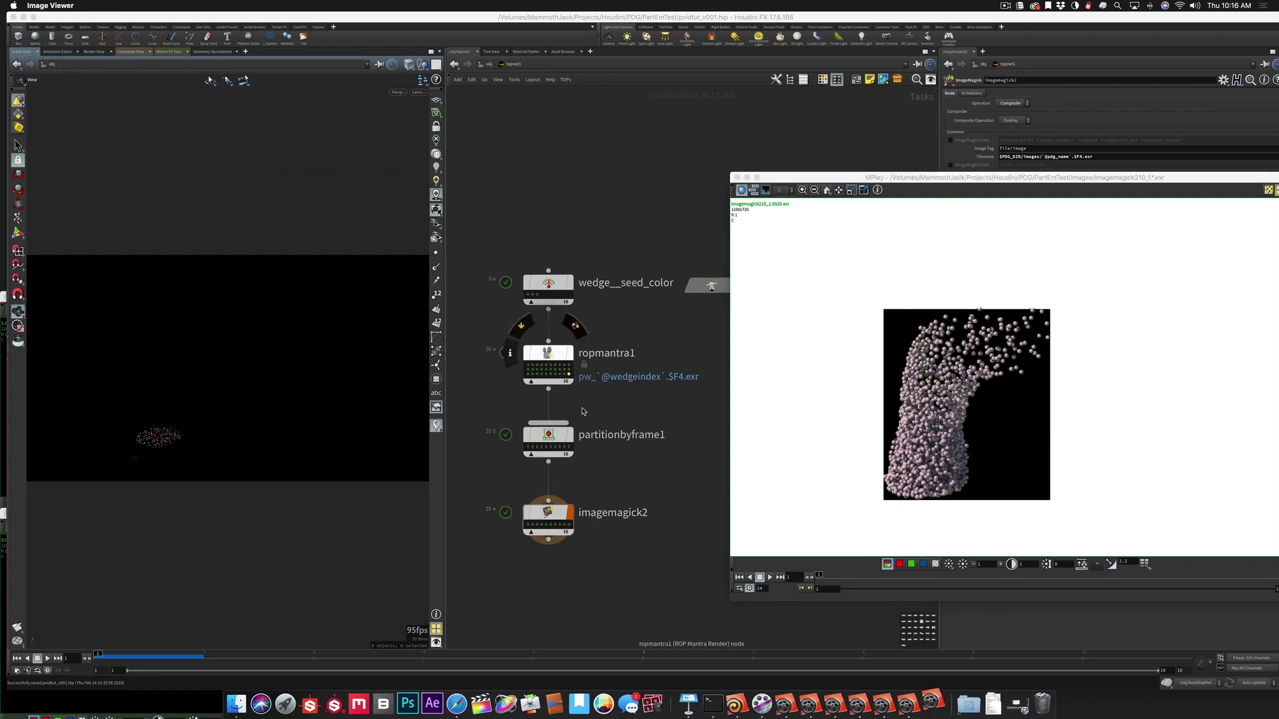
drag(163, 299, 599, 222)
drag(759, 463, 980, 604)
scroll(734, 437, up, 5)
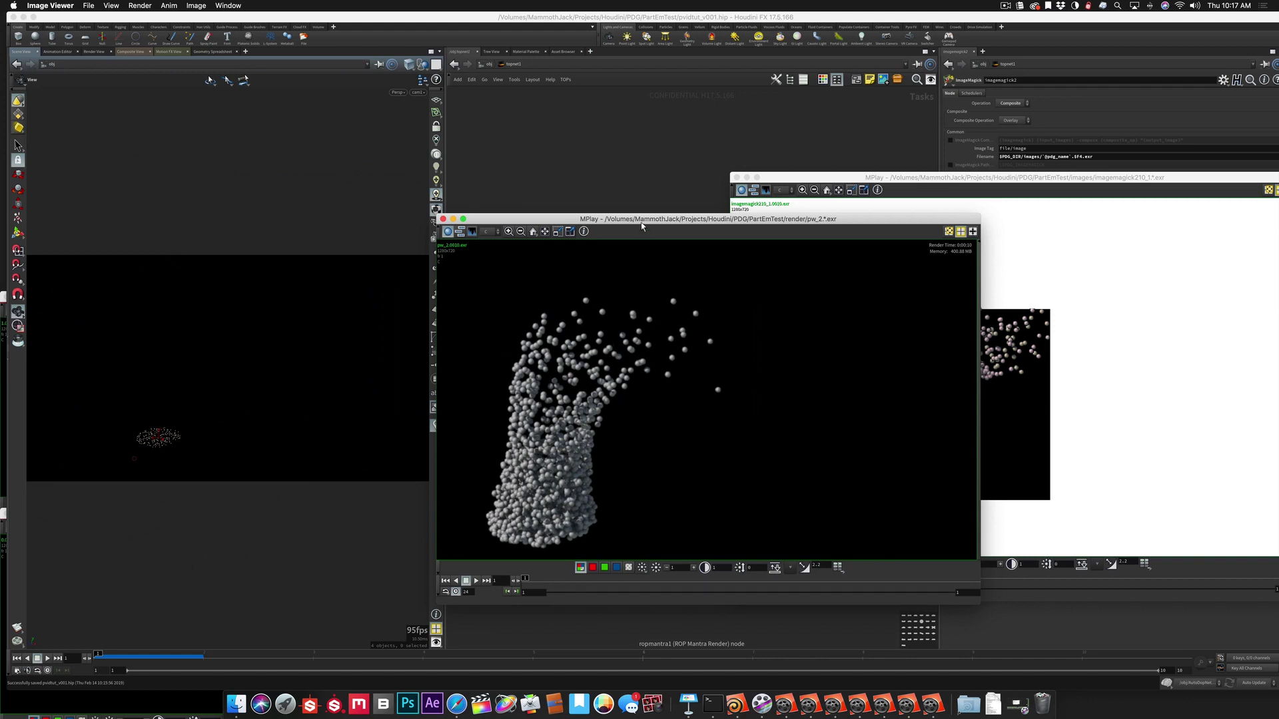
drag(642, 220, 525, 199)
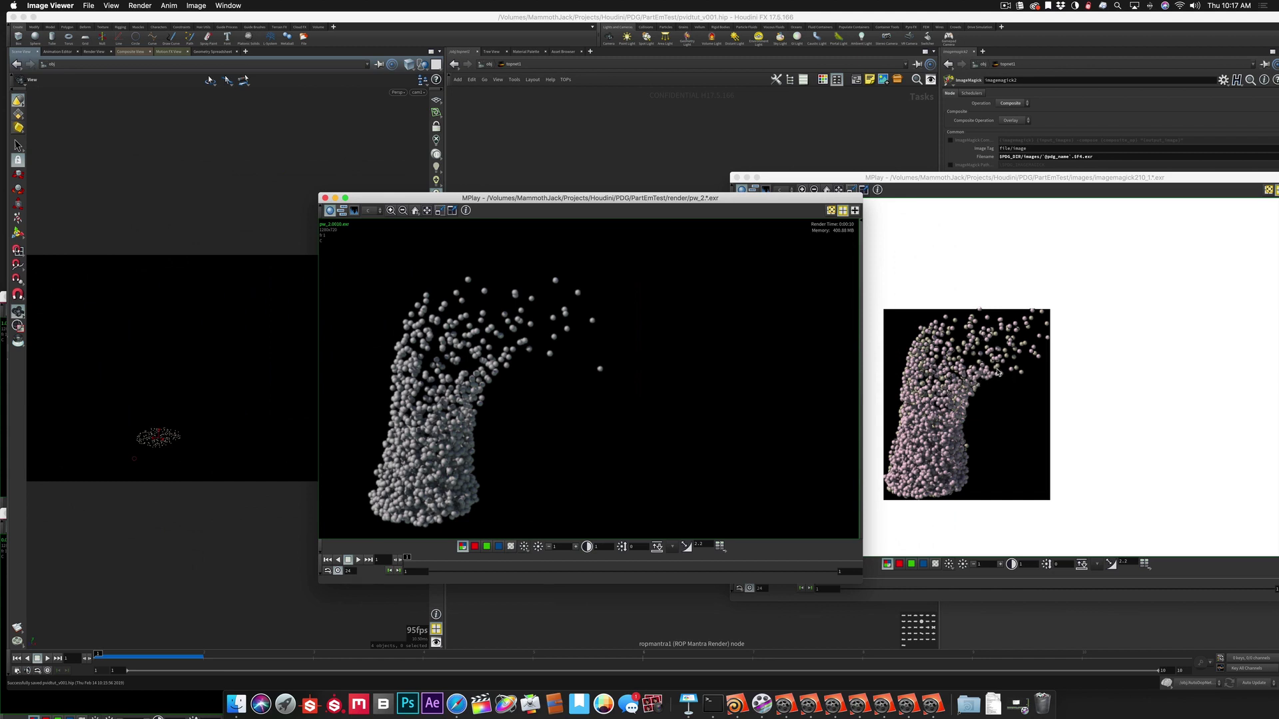
click(325, 198)
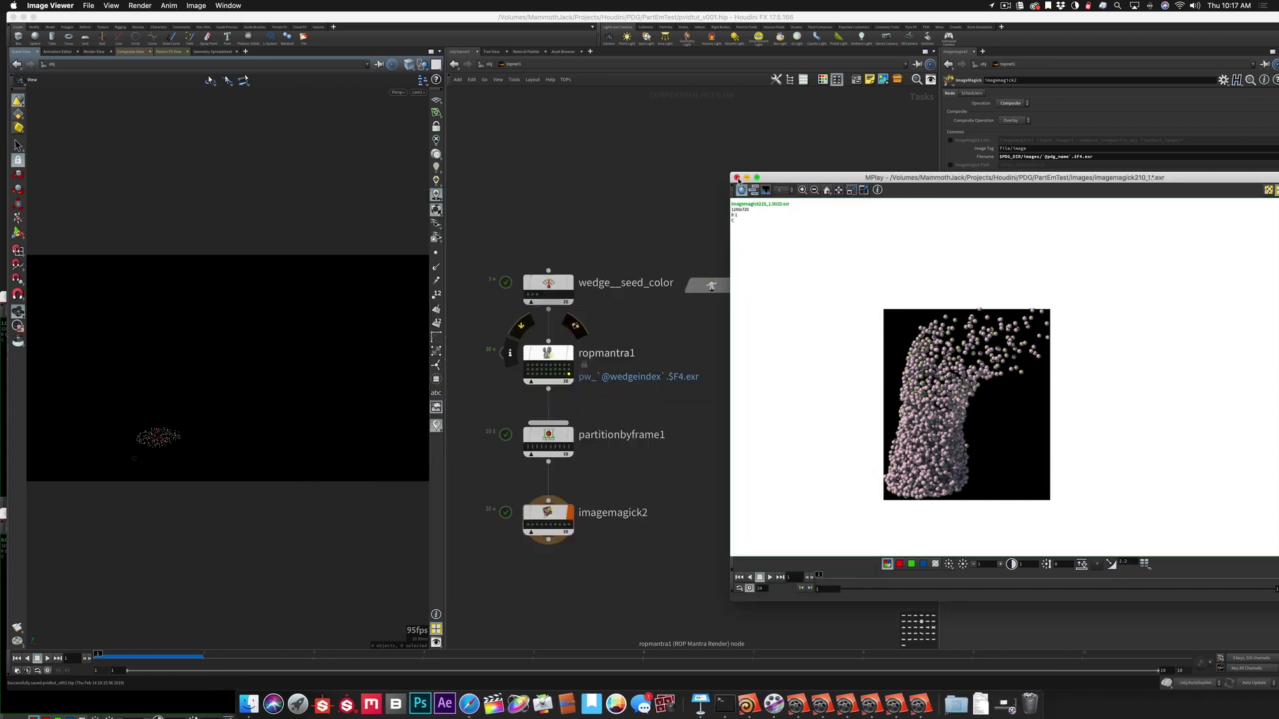
click(735, 177)
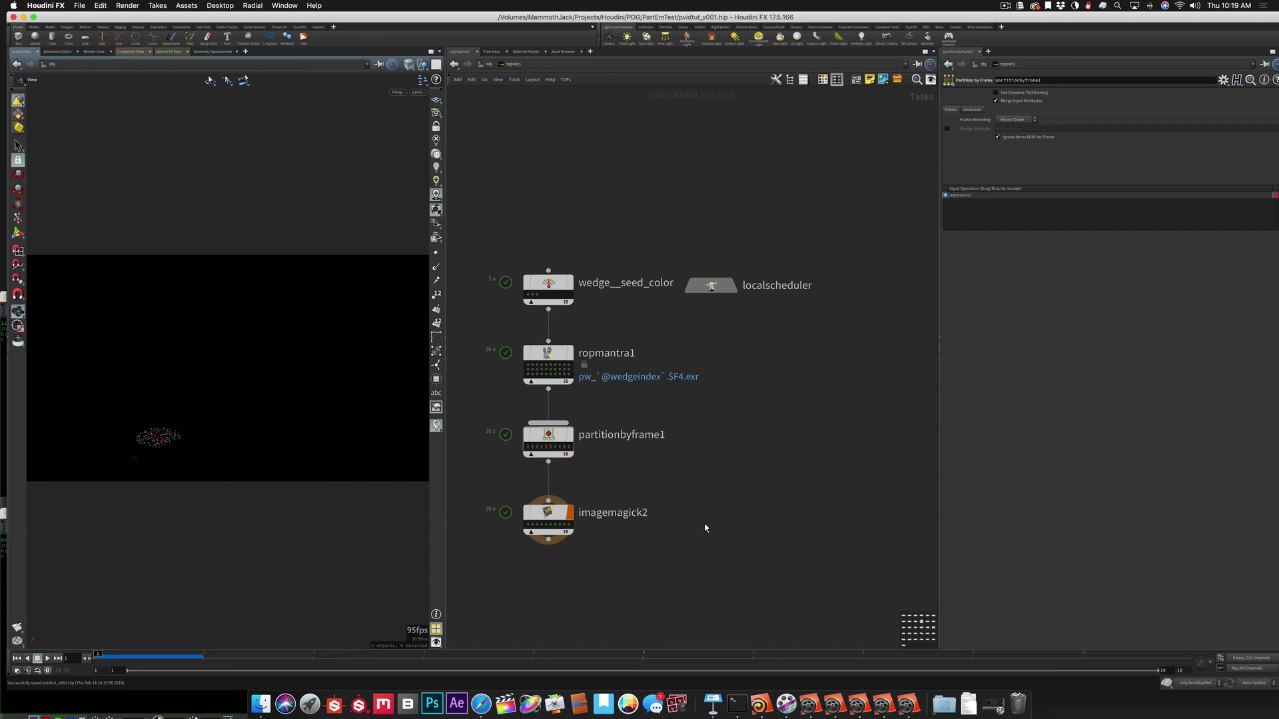
Step: Add a new ImageMagick node beside imagemagick2 in the TOP network
key(Tab)
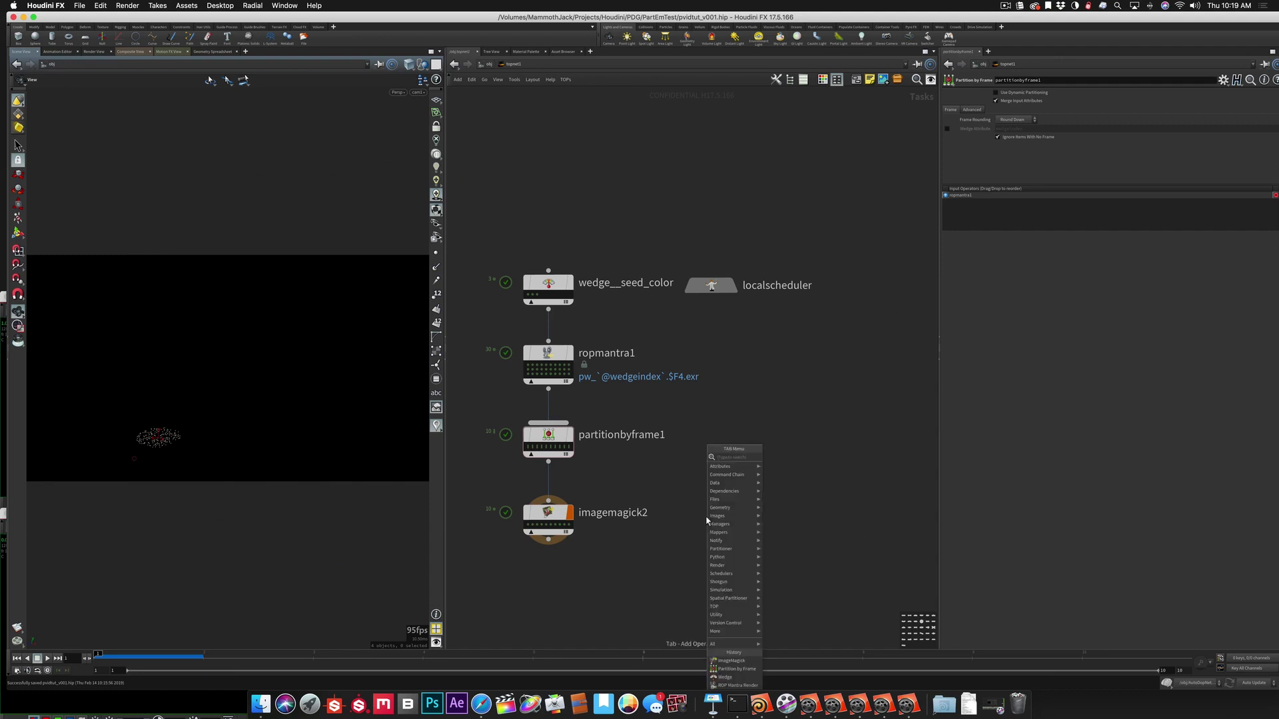
text(ima)
key(Return)
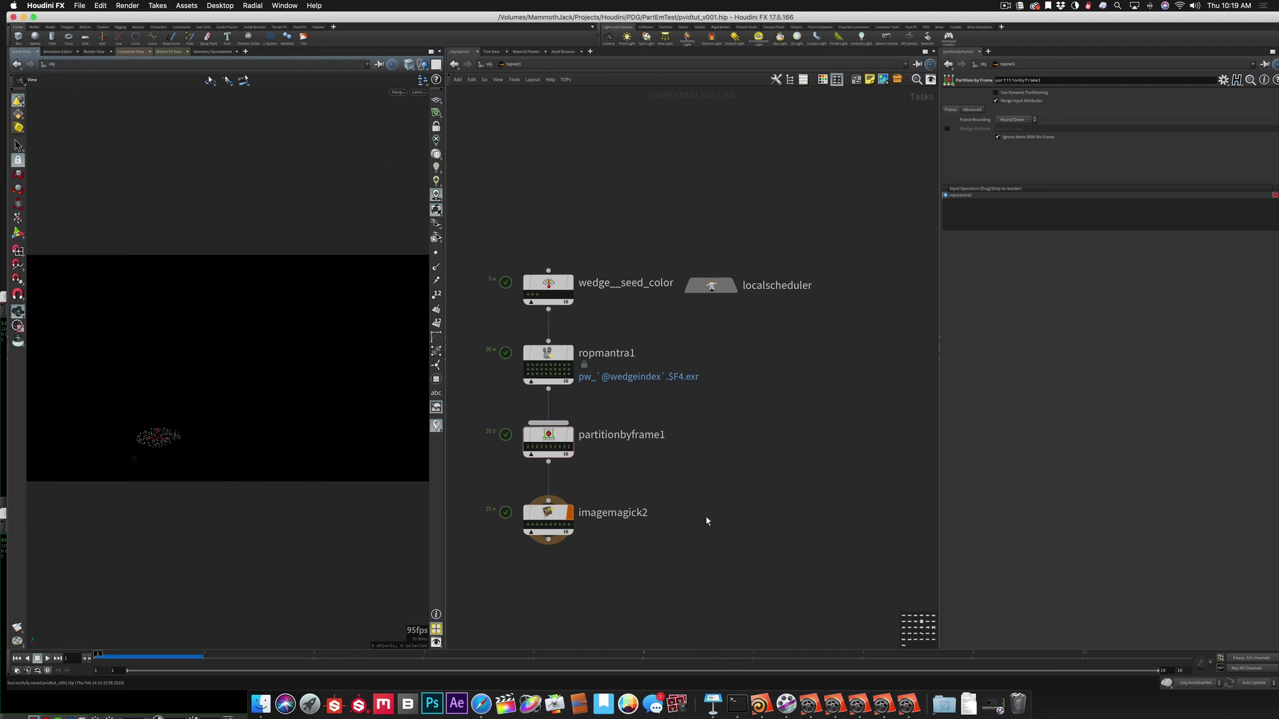
click(711, 520)
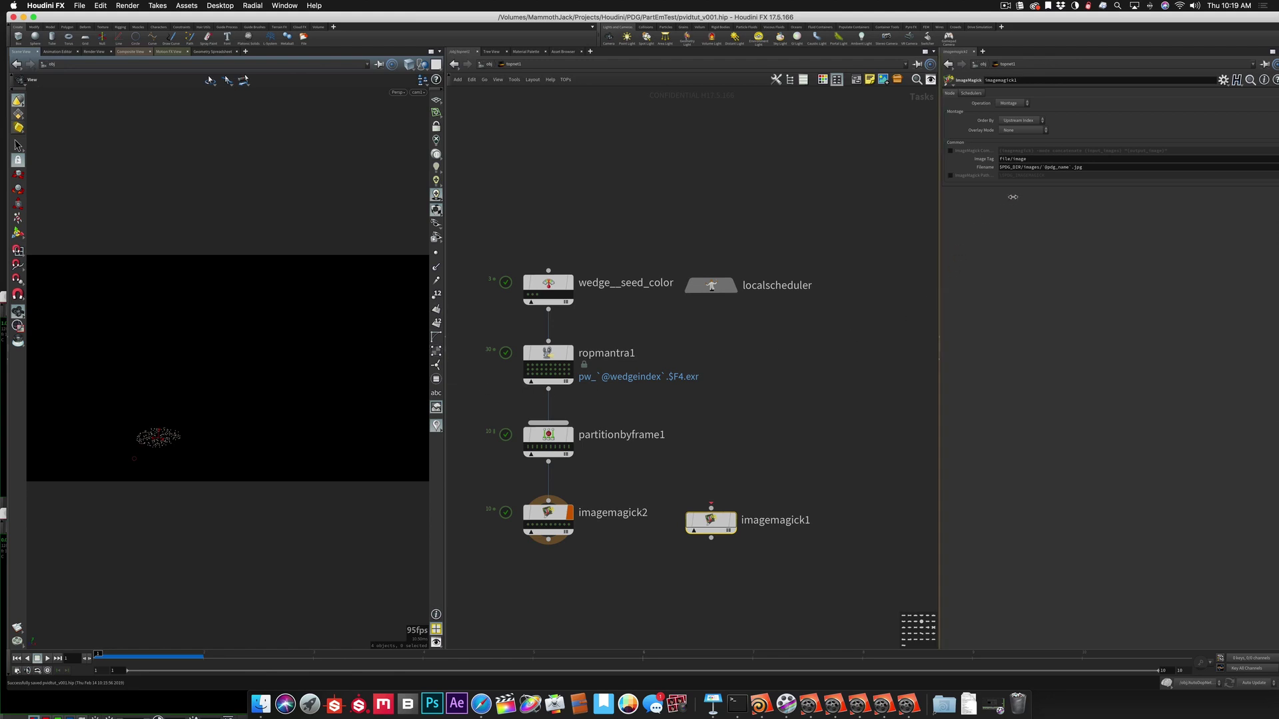
double_click(1038, 167)
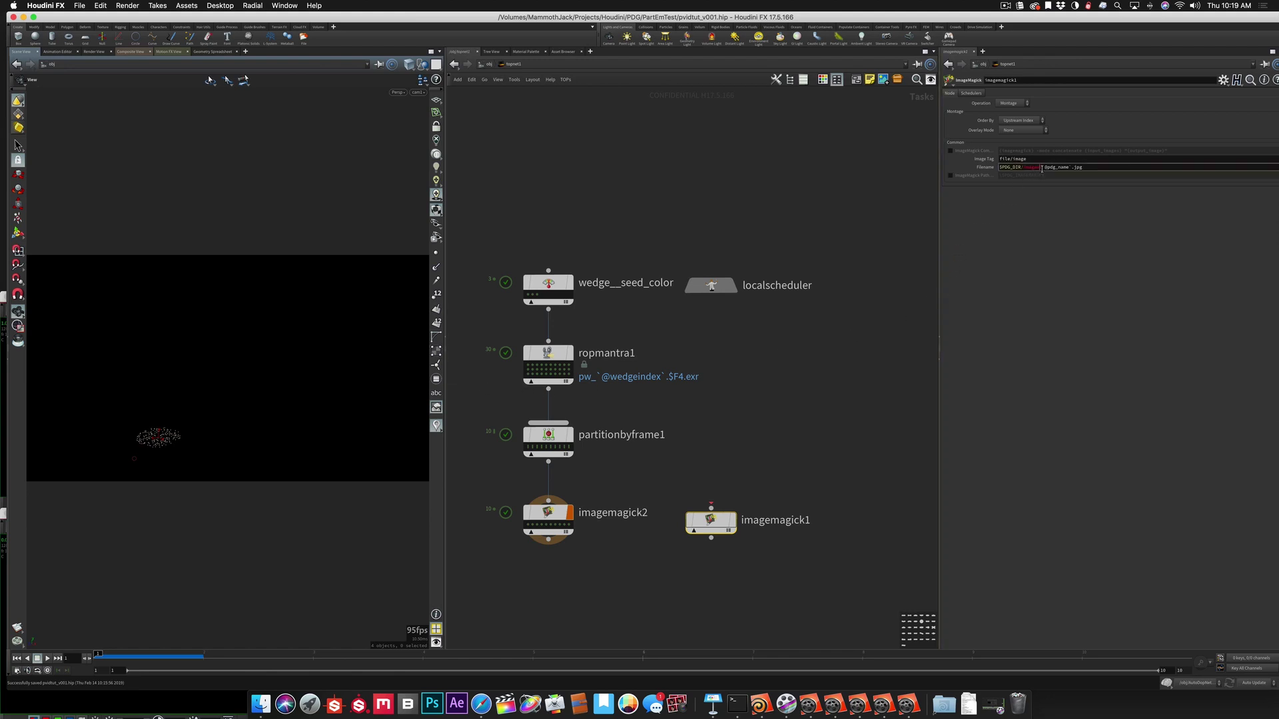
text(foo_)
key(Return)
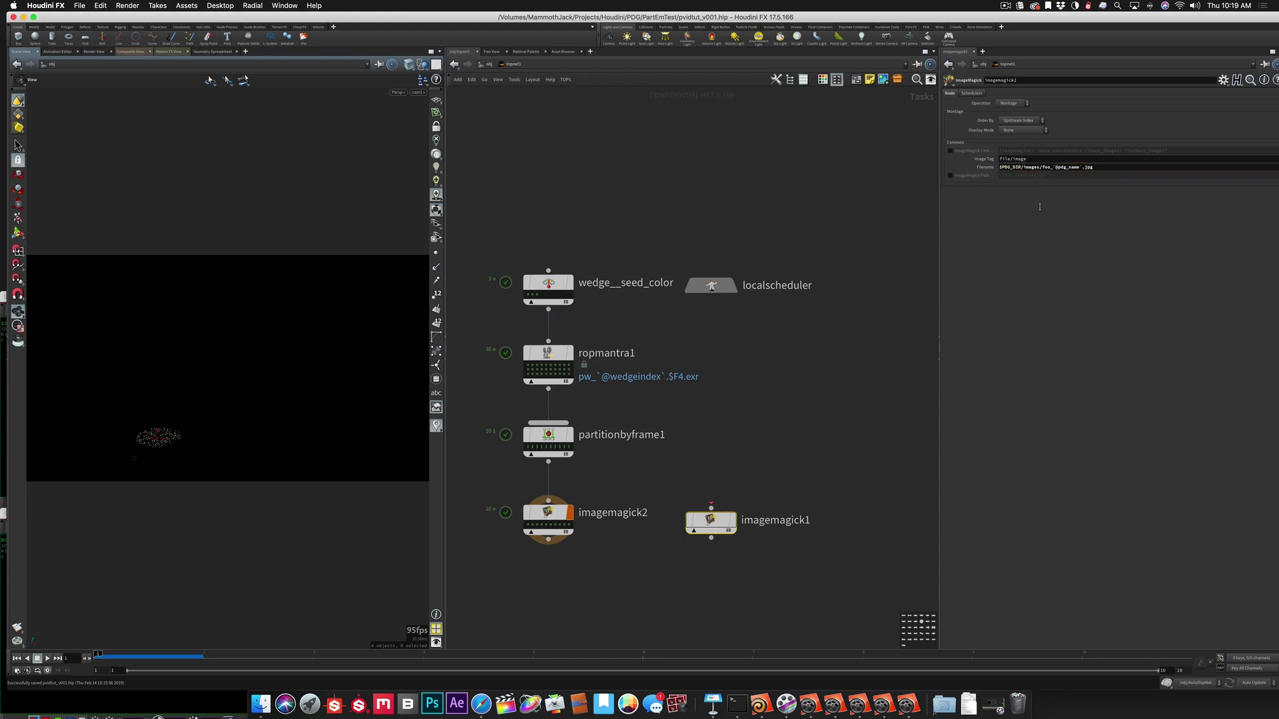
Step: Connect partitionbyframe1 to imagemagick1 and cook the montage node, saving the scene changes
drag(548, 462, 712, 508)
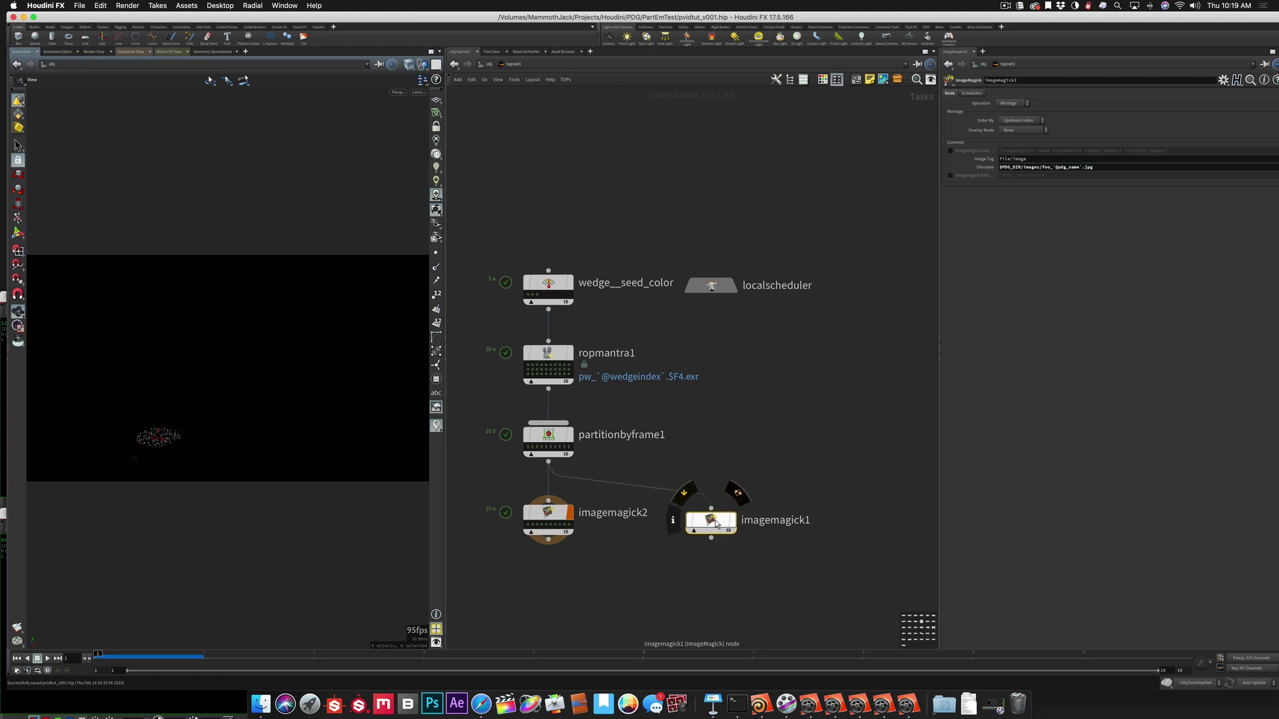
right_click(714, 520)
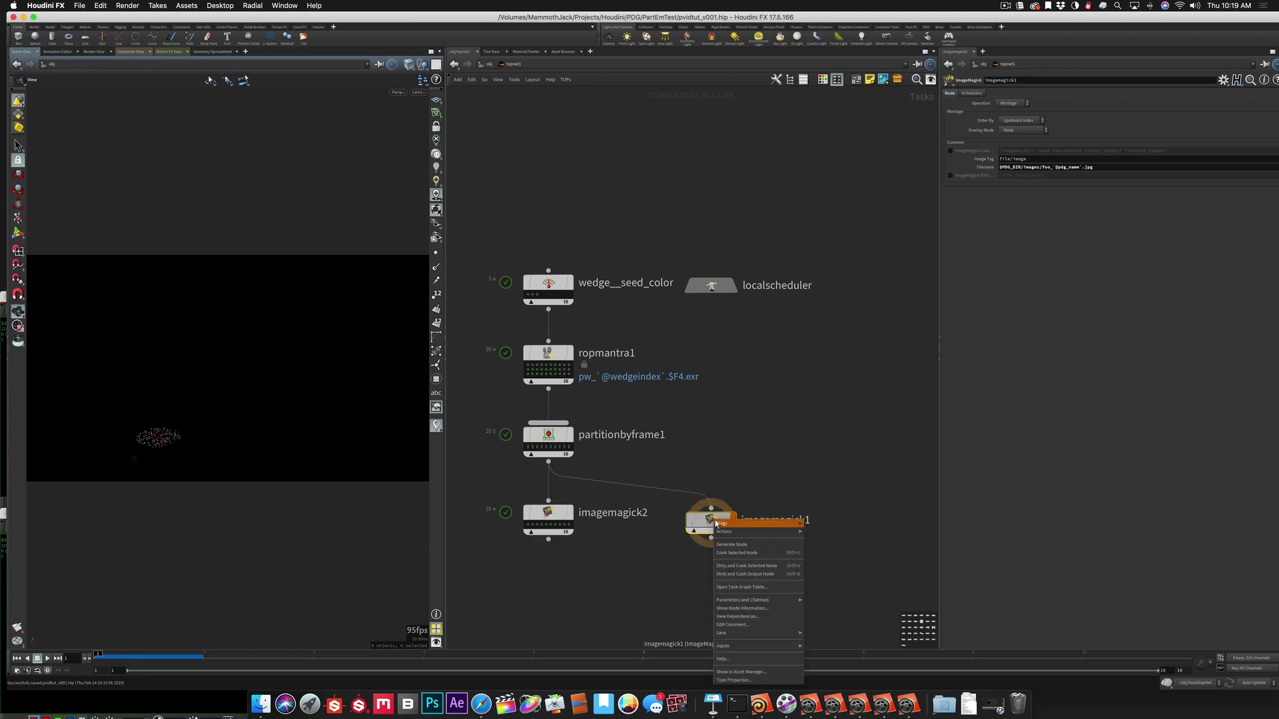
click(731, 553)
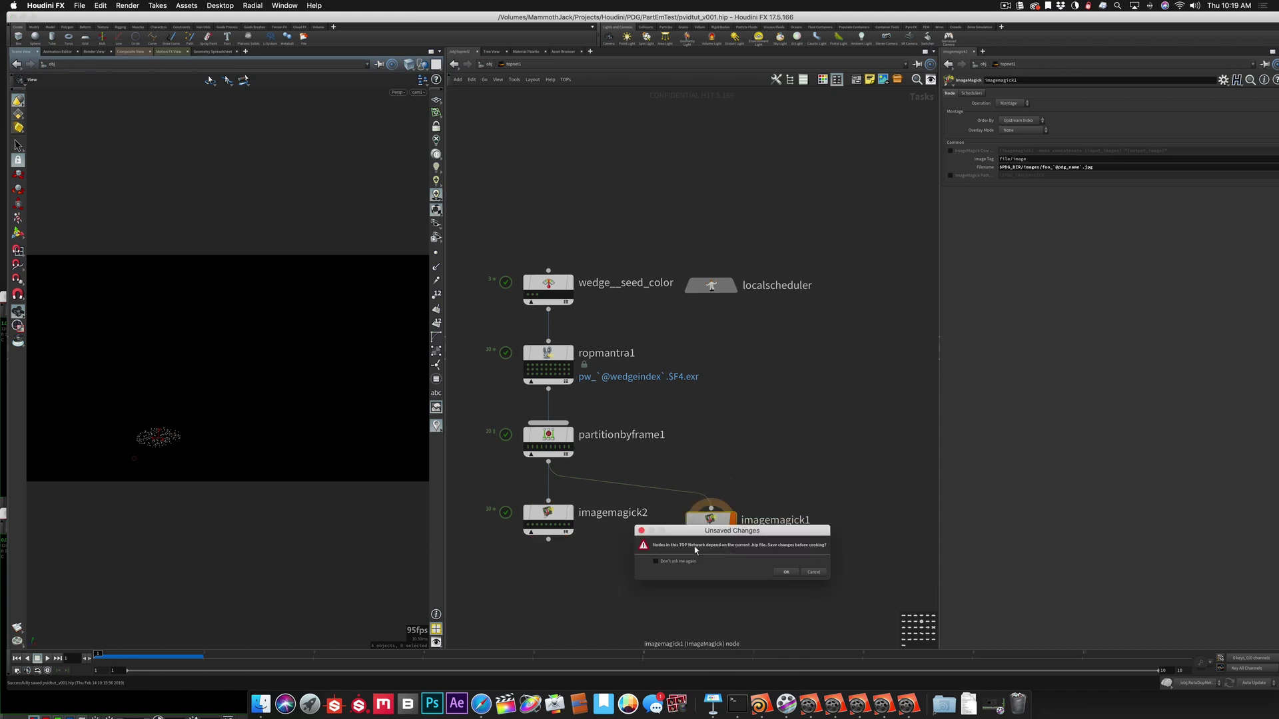
click(778, 573)
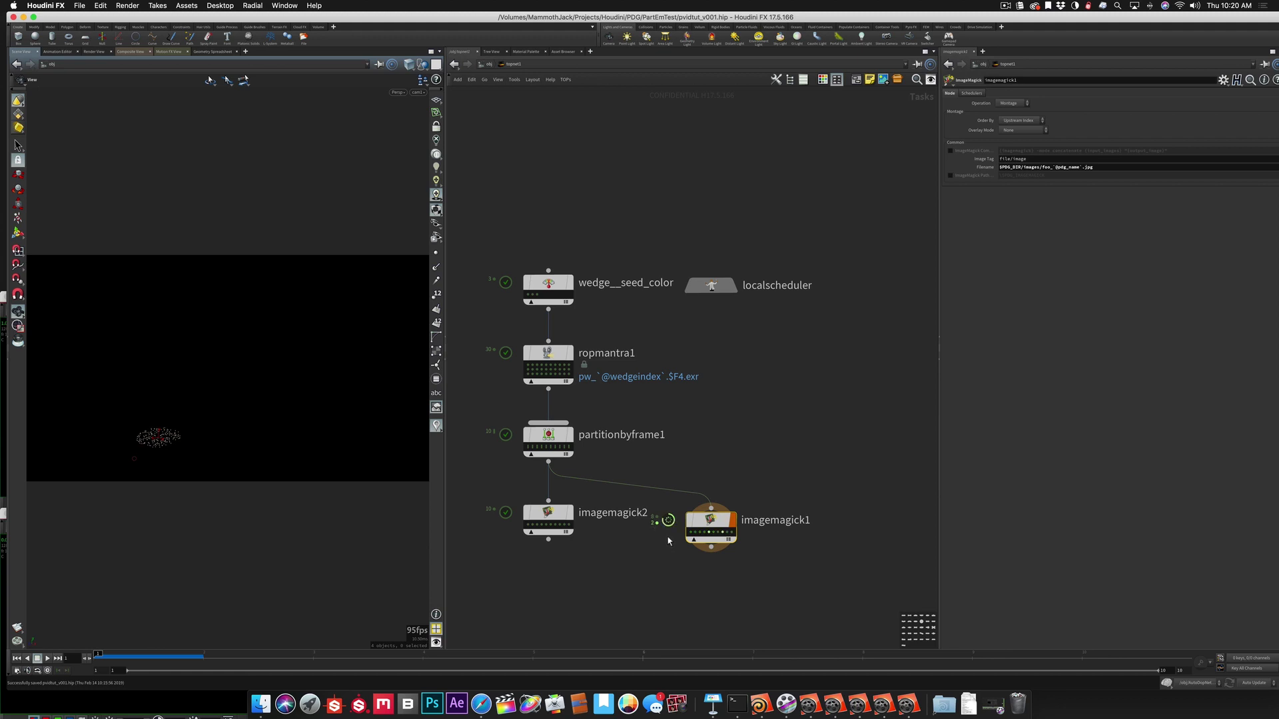
Step: View the output of imagemagick1's last task in a widened MPlay window, inspect the montage, and close the window
mouse_move(732, 535)
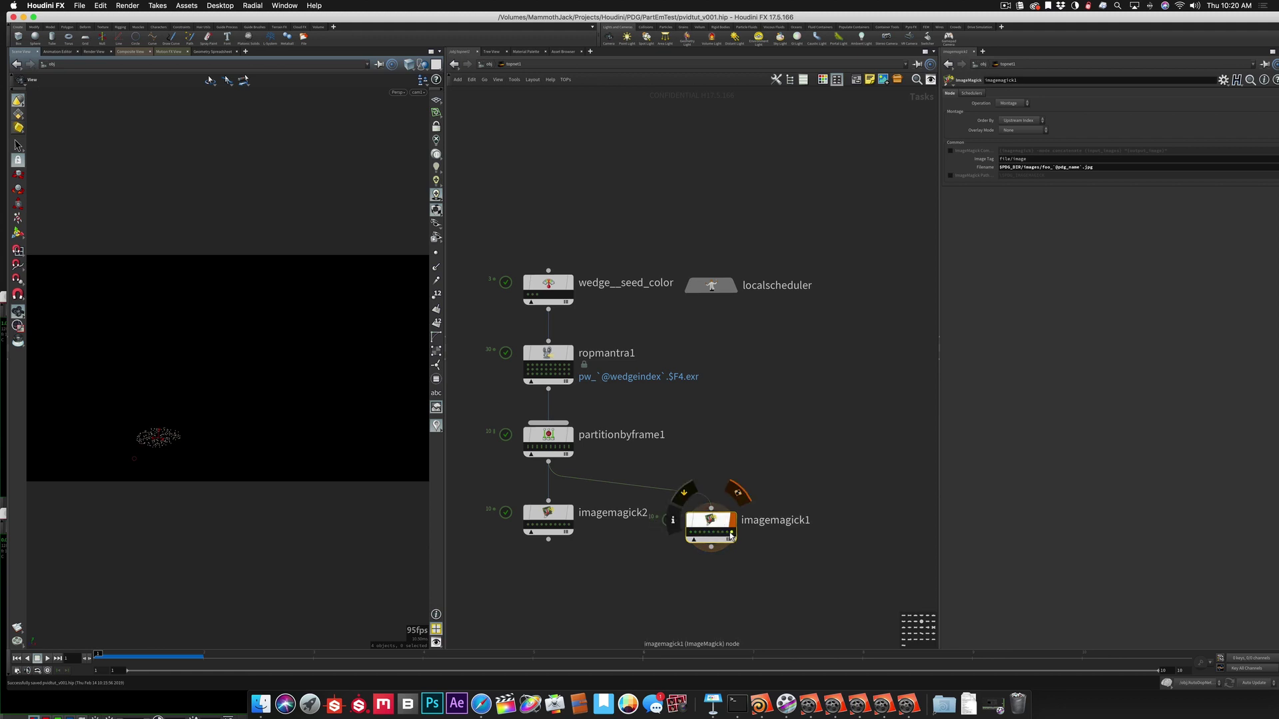
right_click(733, 534)
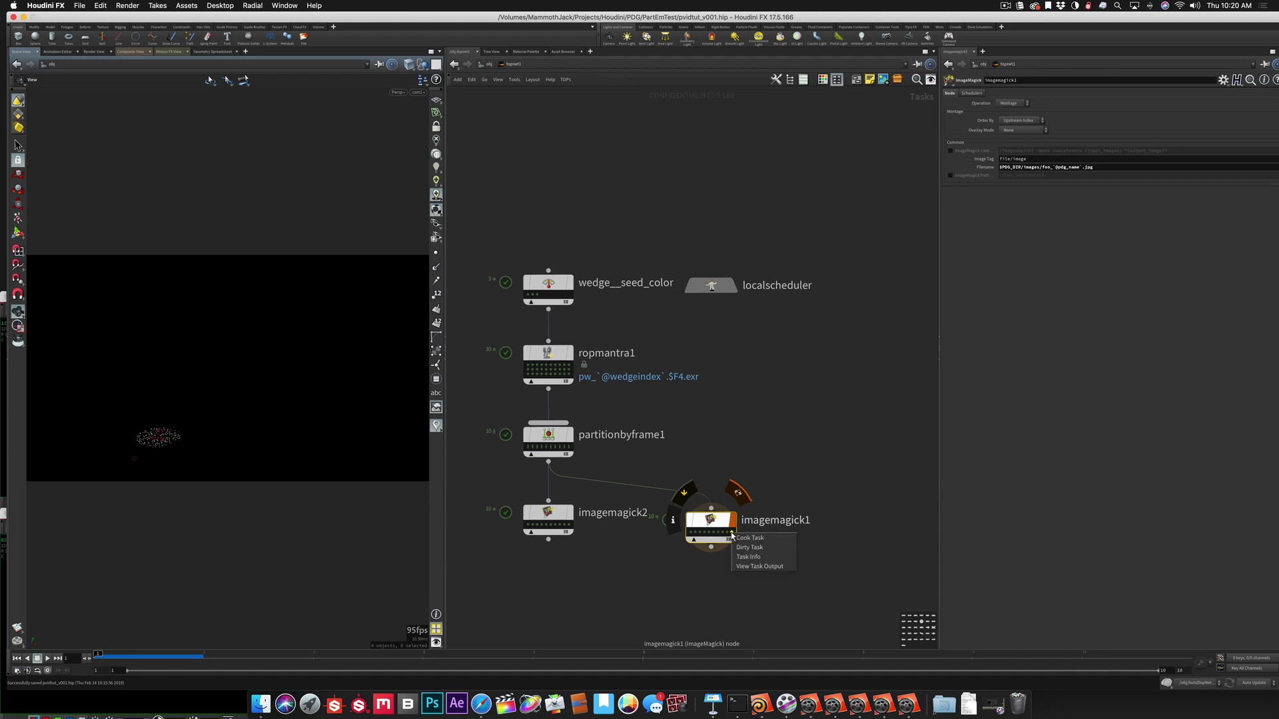
click(747, 566)
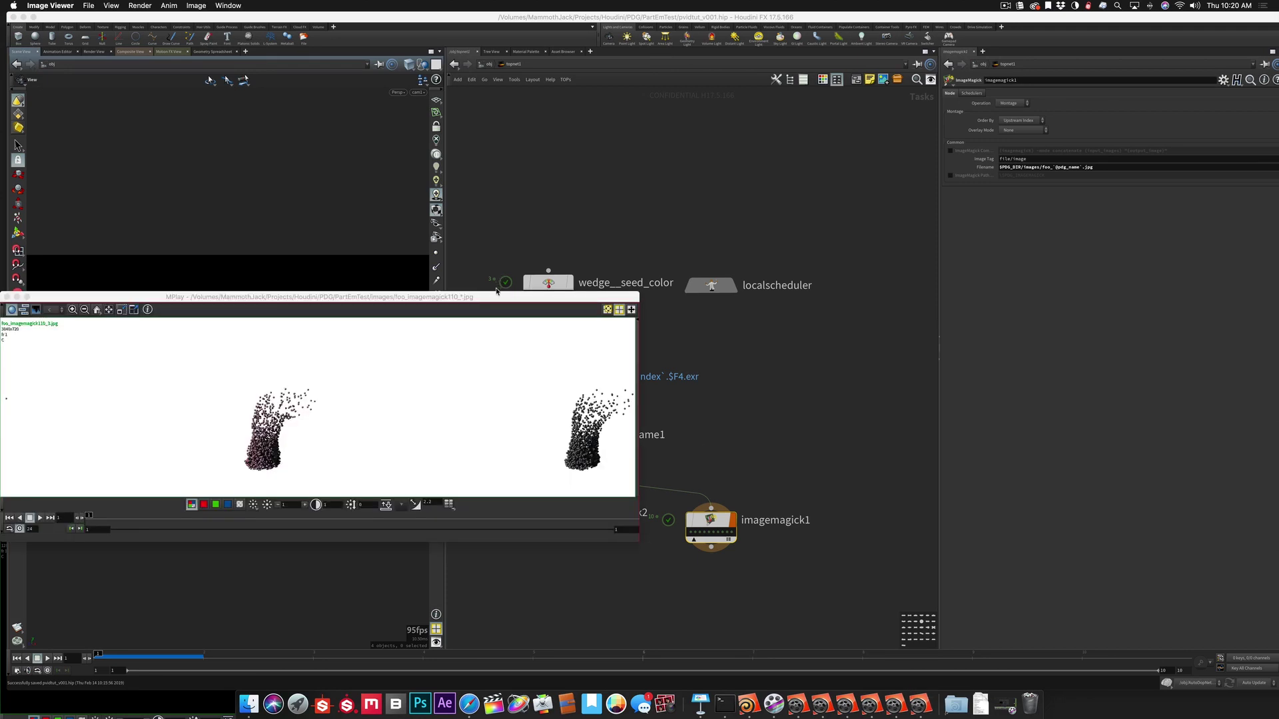
drag(498, 297, 701, 203)
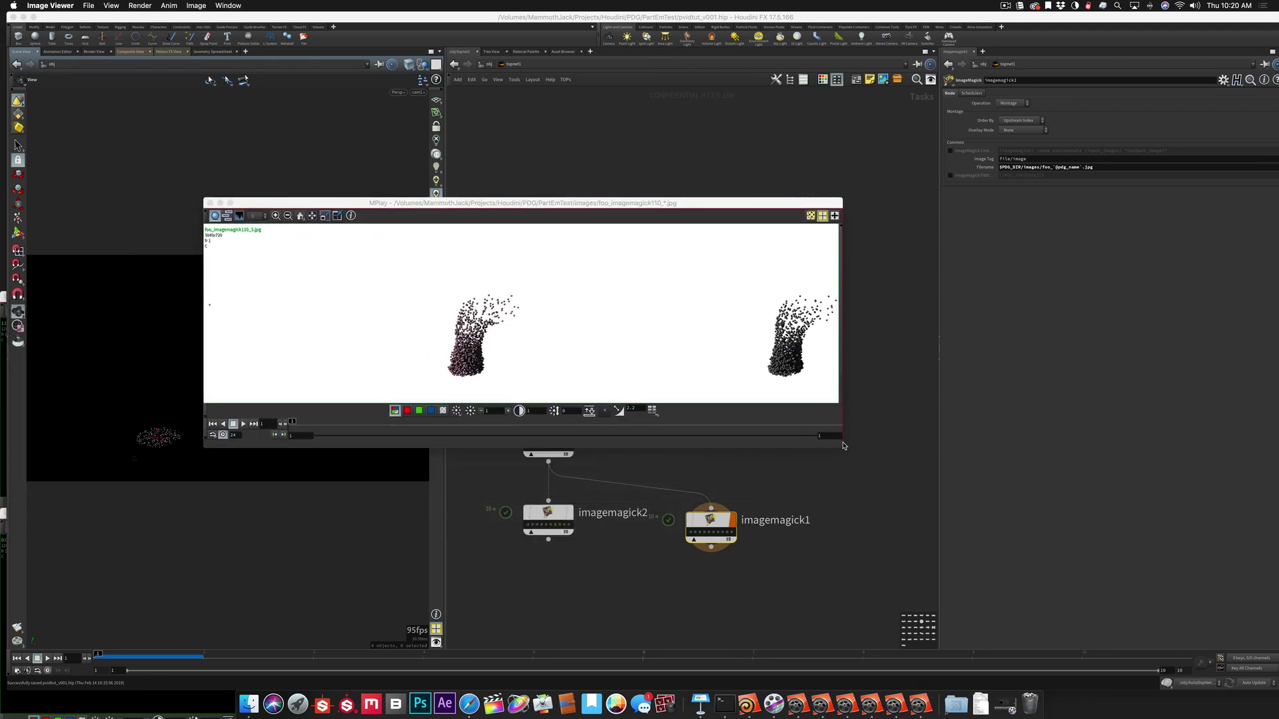
drag(843, 445, 1185, 445)
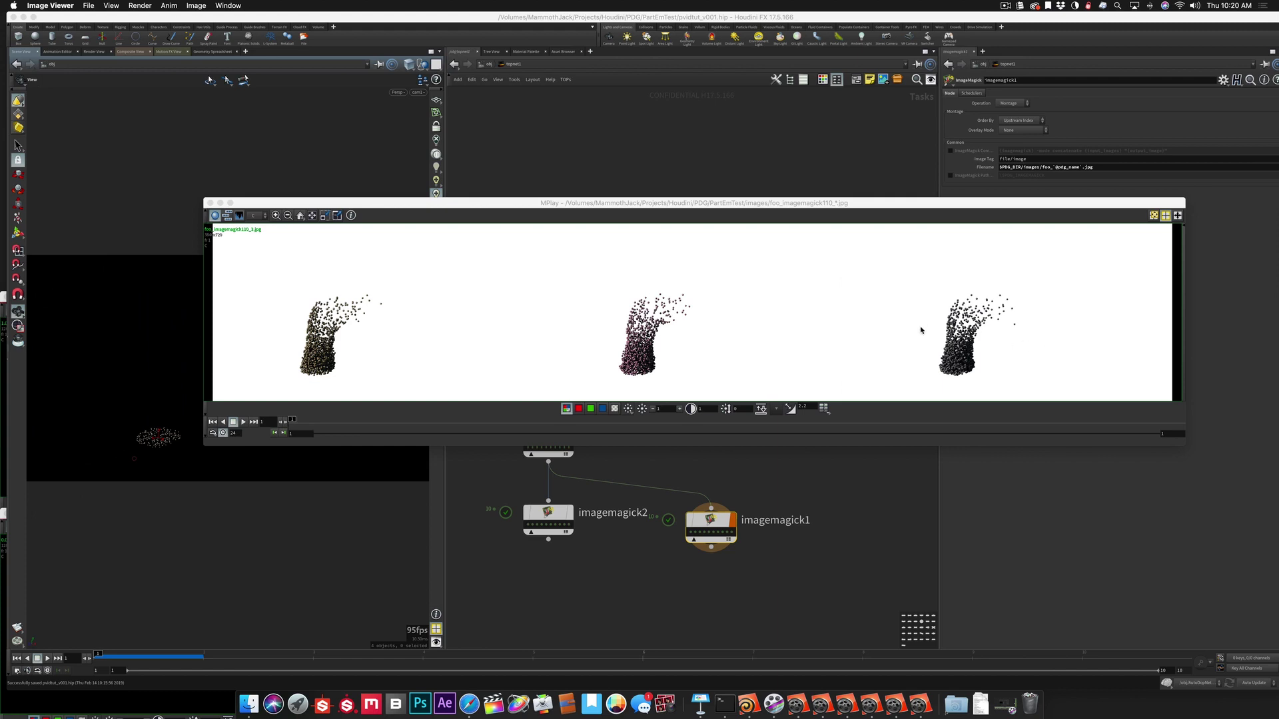
click(210, 203)
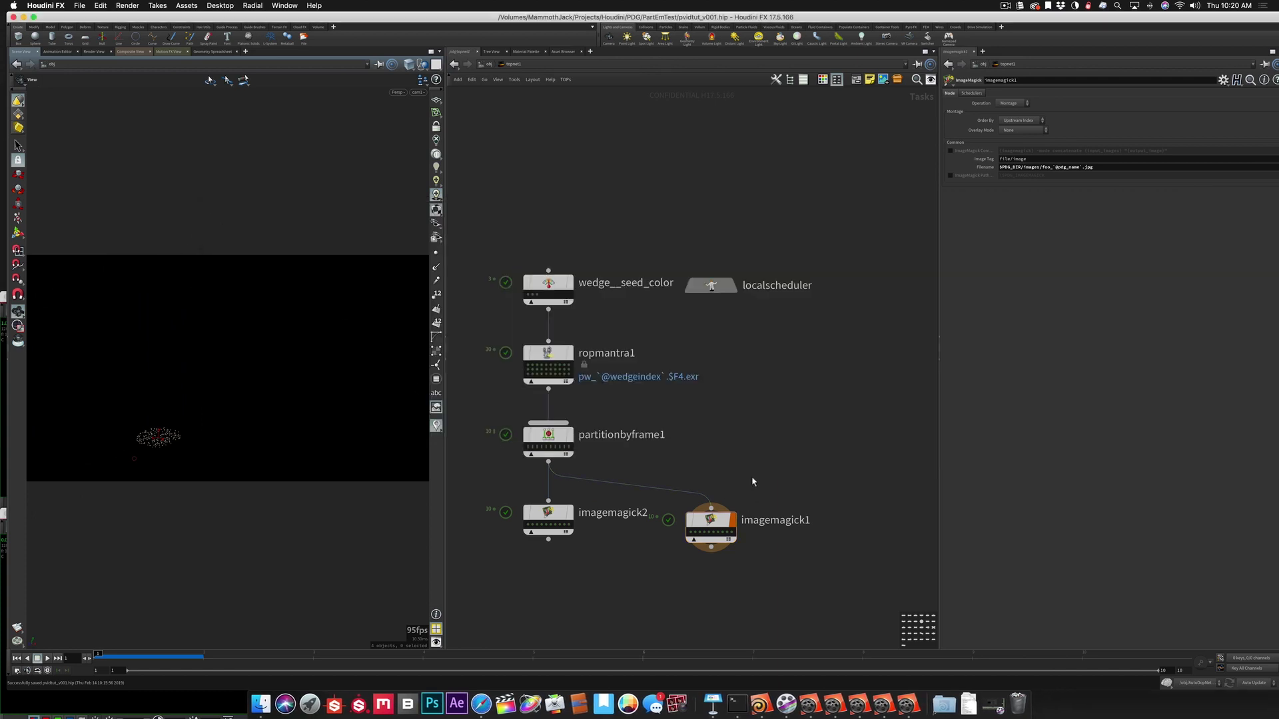
Step: Delete the imagemagick1 montage node from the TOP network
mouse_move(709, 520)
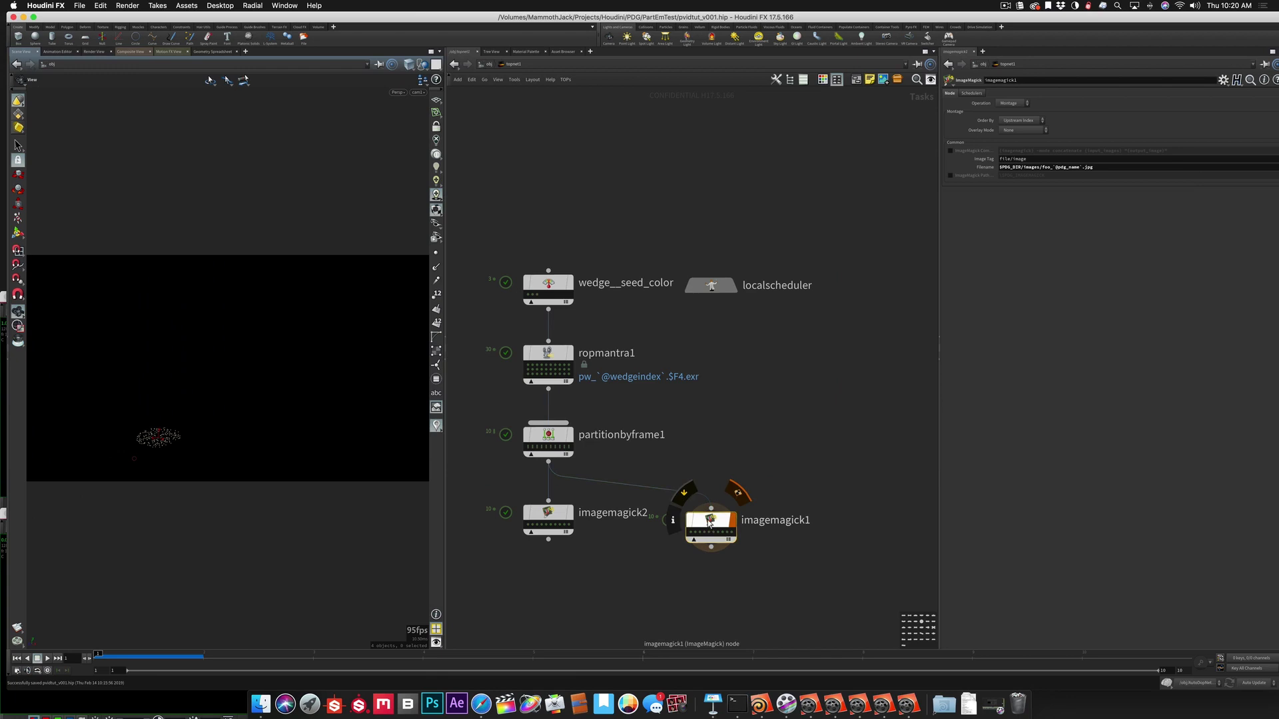
key(Delete)
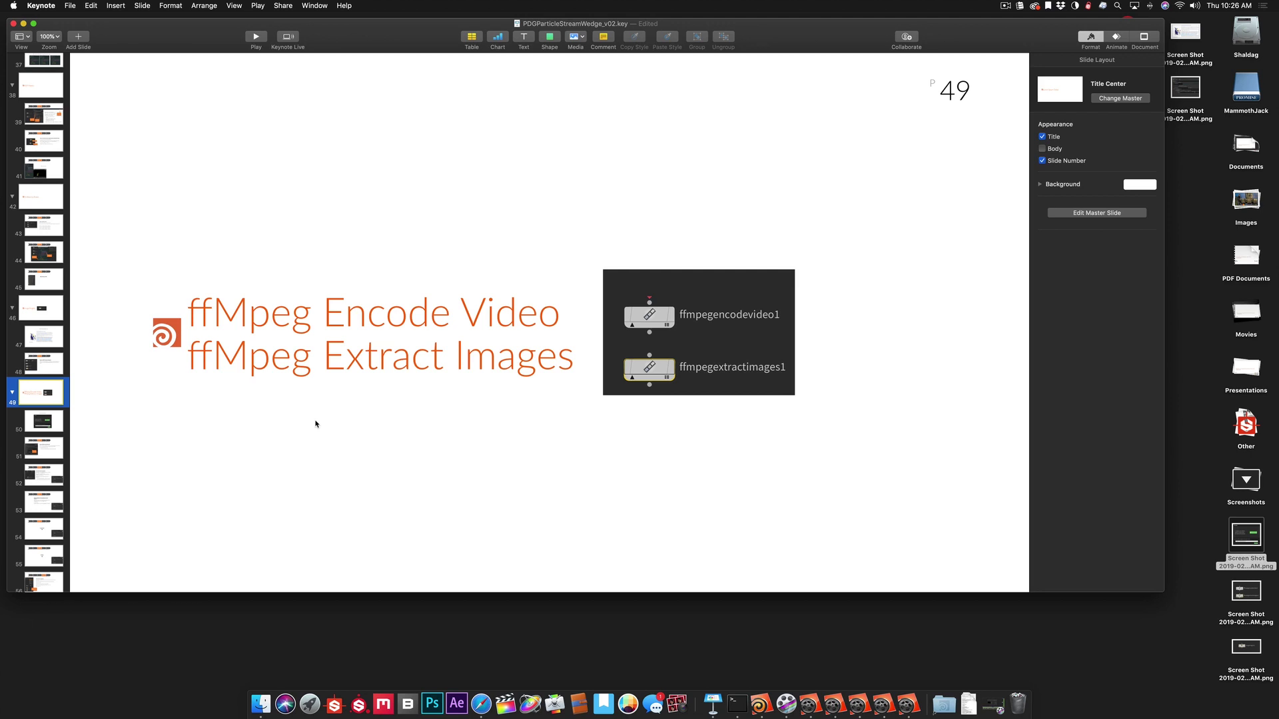
Step: Advance the Keynote presentation to the slide with the FFmpeg website and switch to the FFmpeg page in Safari
key(Down)
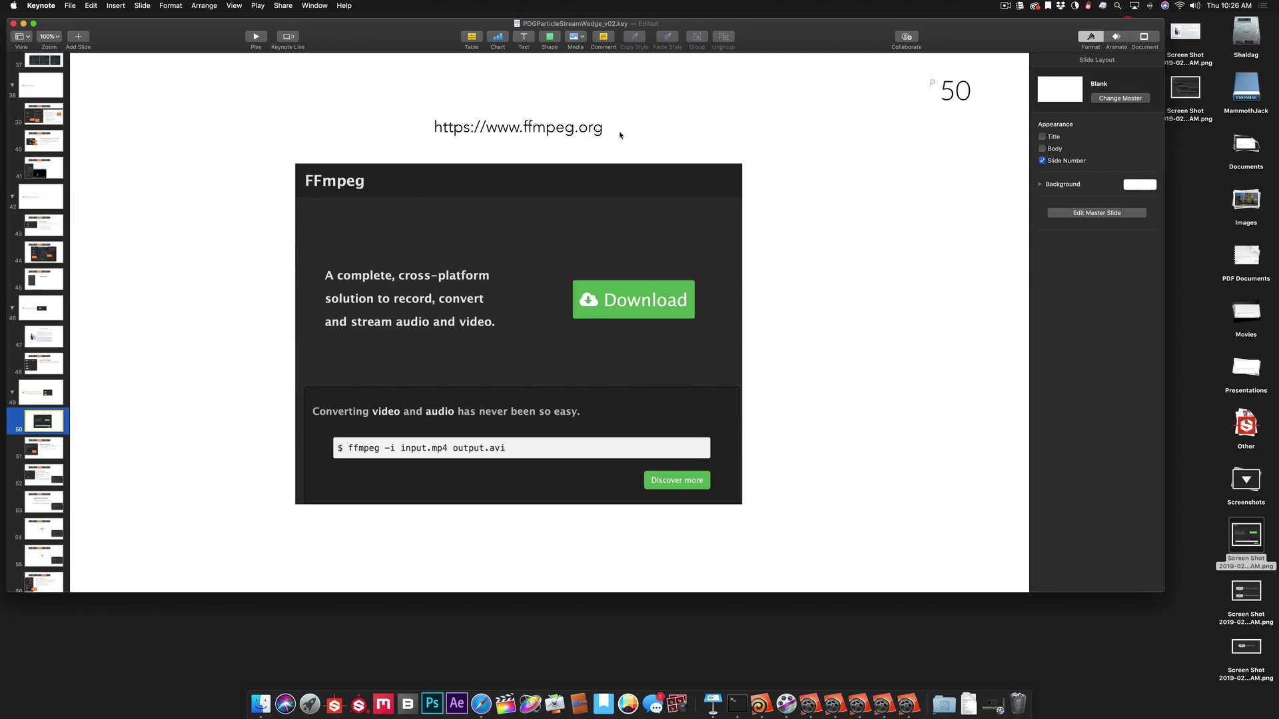
key(super+Tab)
key(super+Tab)
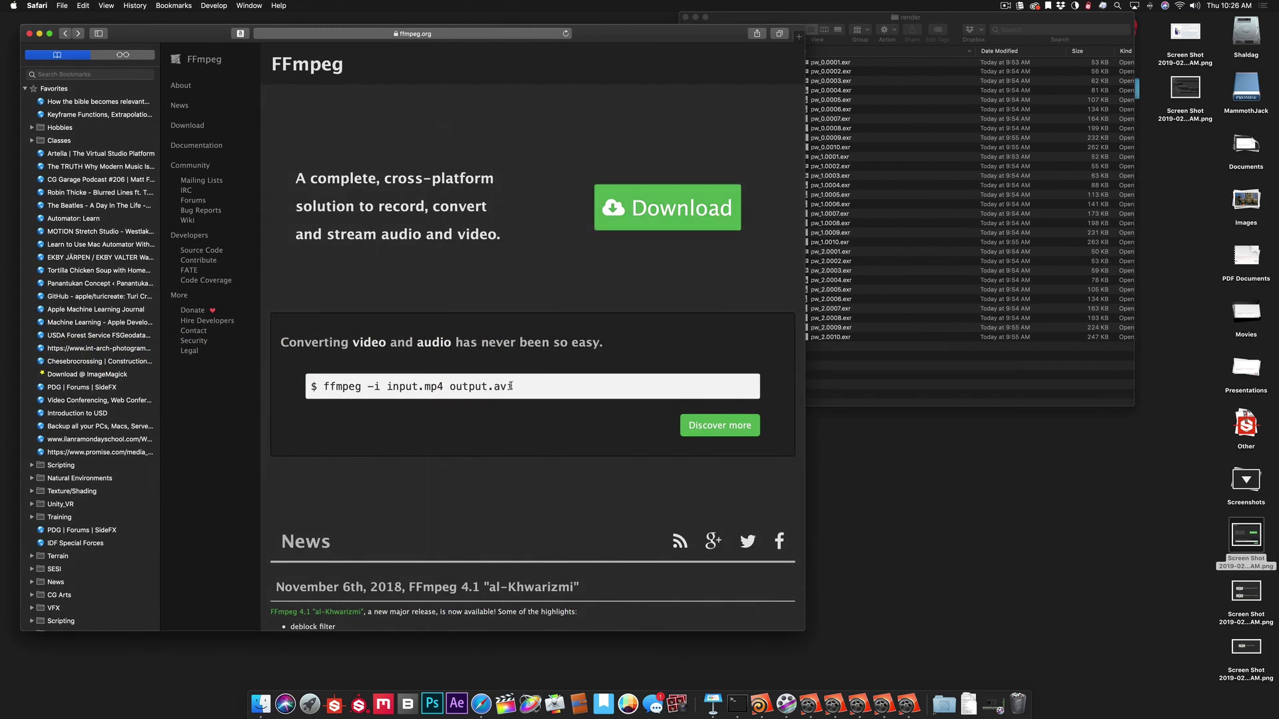
Step: Open the ffmpeg tool's documentation through the About FFmpeg page and examine its description, command examples and filtering sections
click(713, 429)
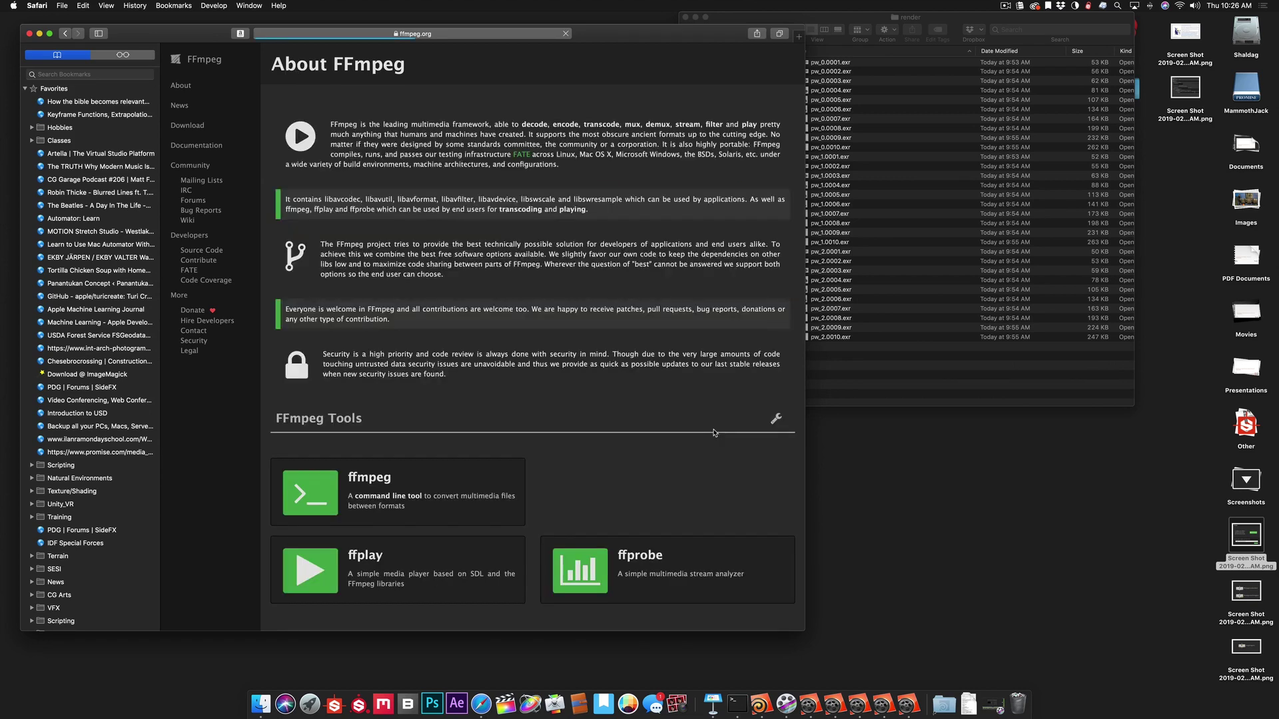
click(65, 33)
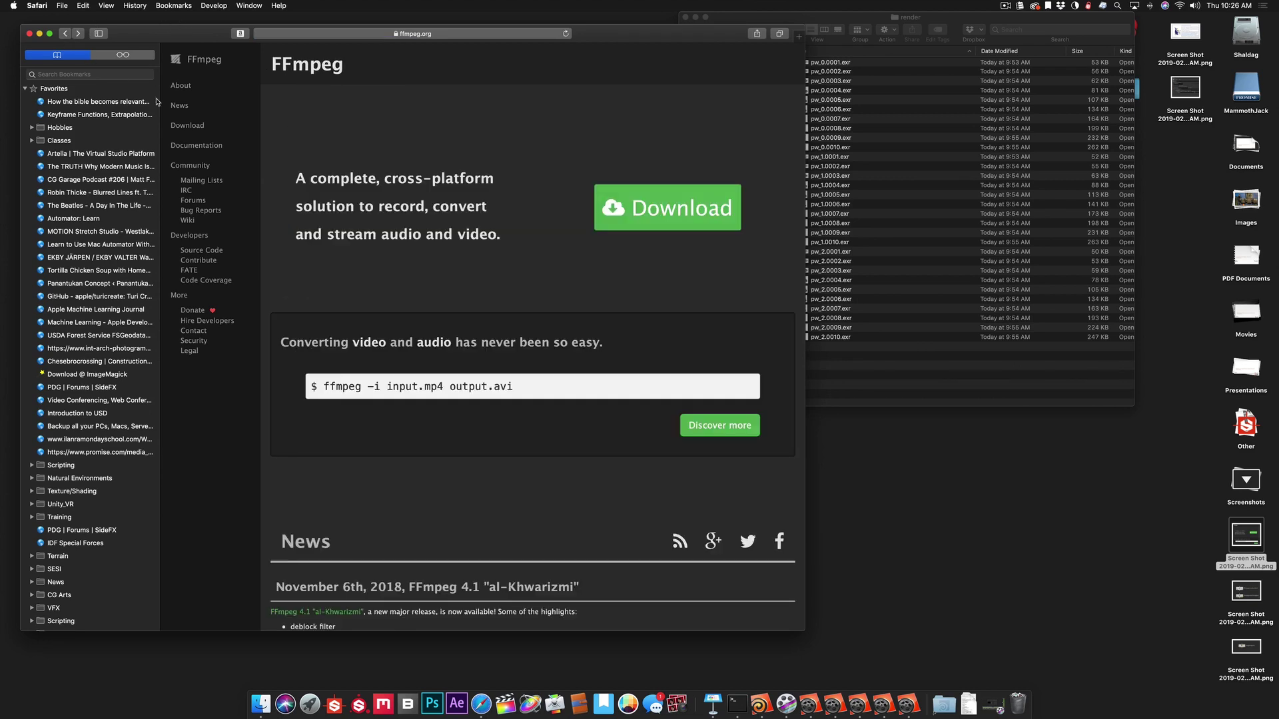
click(731, 433)
scroll(489, 379, down, 3)
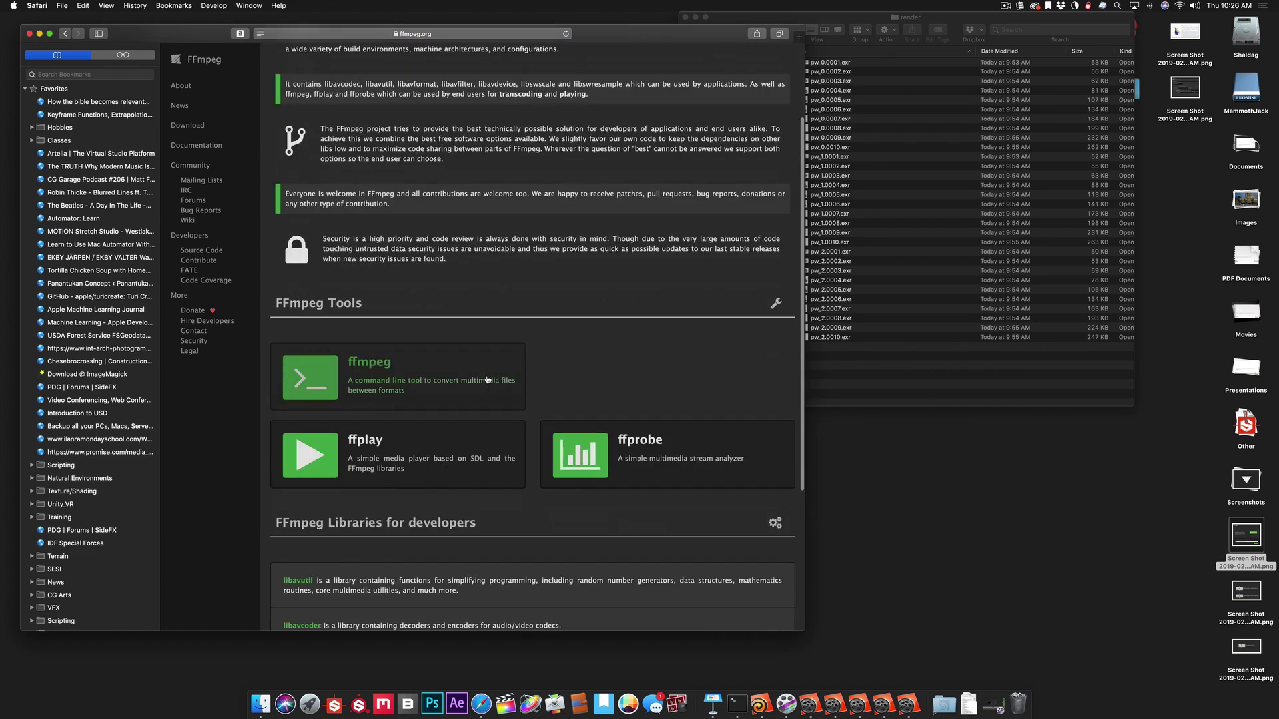
click(390, 383)
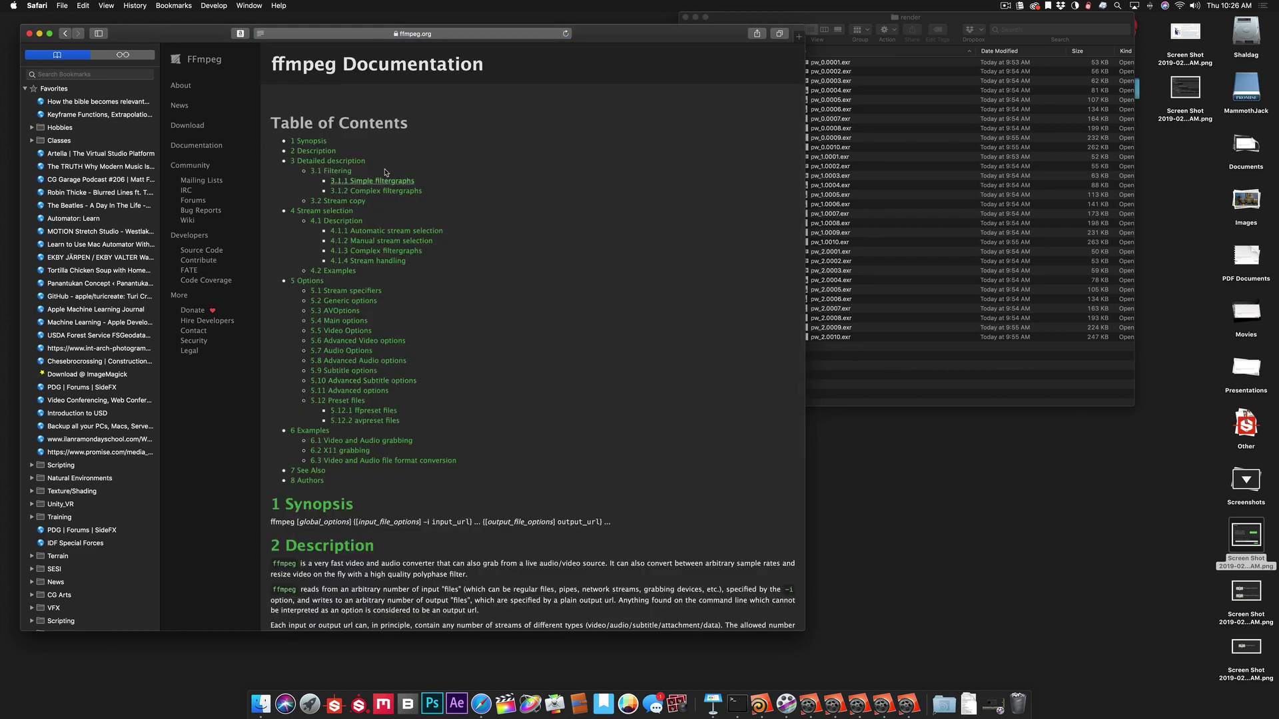
scroll(392, 370, down, 15)
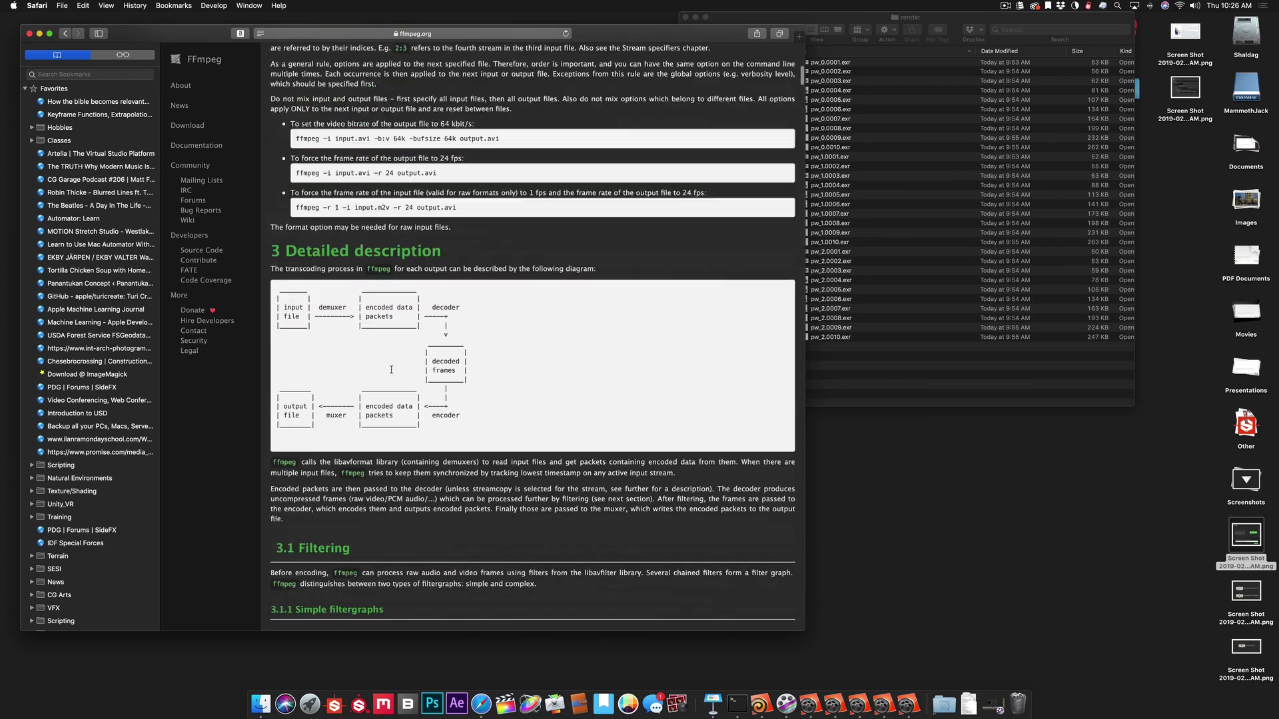
scroll(392, 369, down, 15)
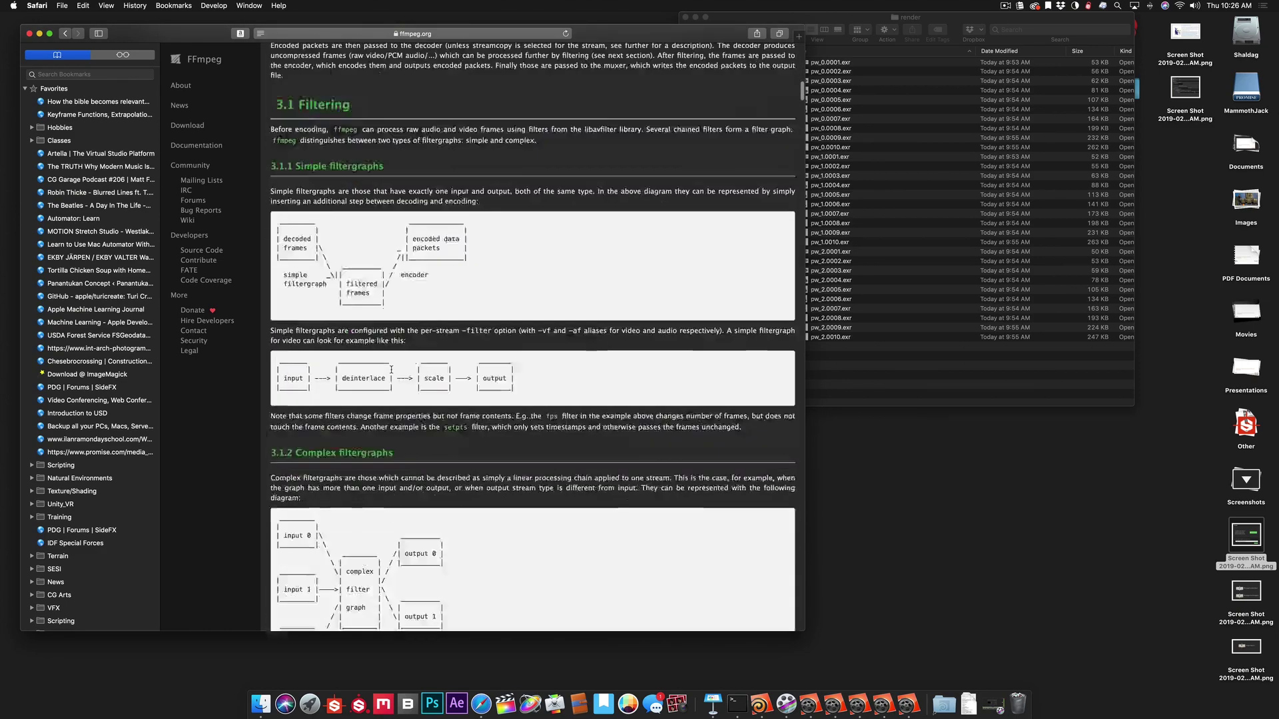
scroll(392, 372, up, 10)
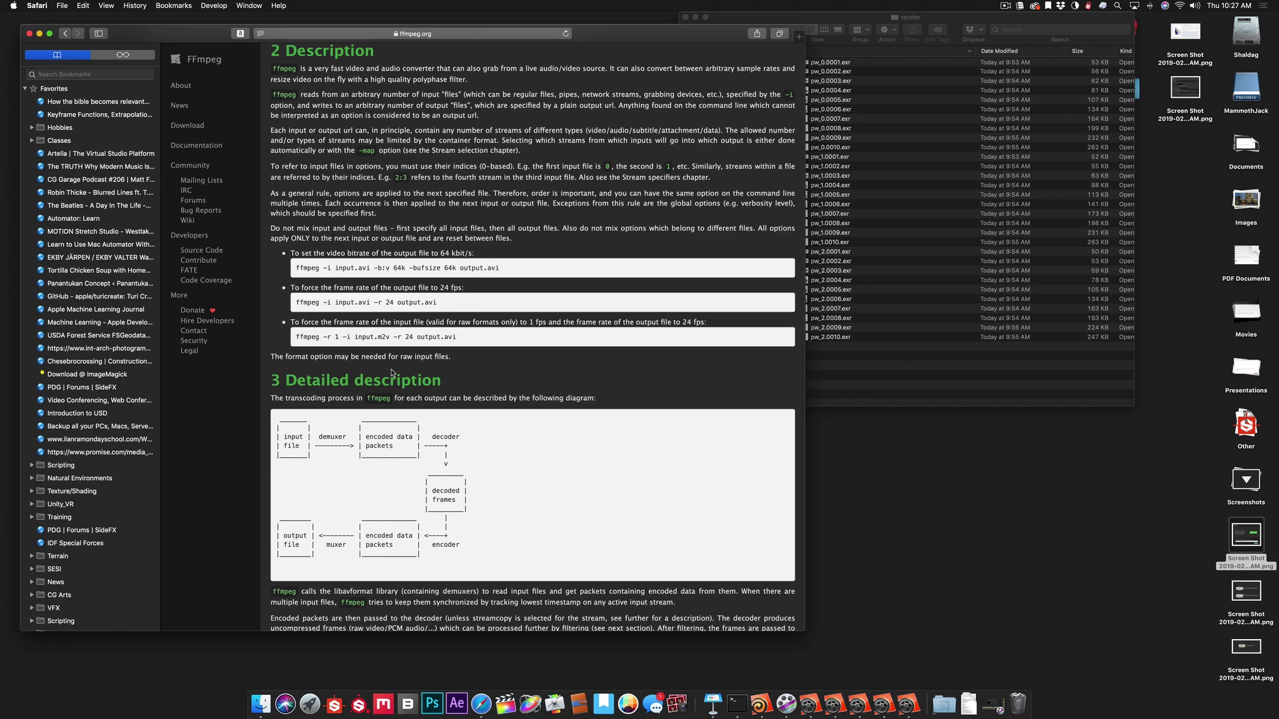
Step: Switch to Houdini and add an FFmpeg Encode Video node below imagemagick2, connected to its output
key(super+Tab)
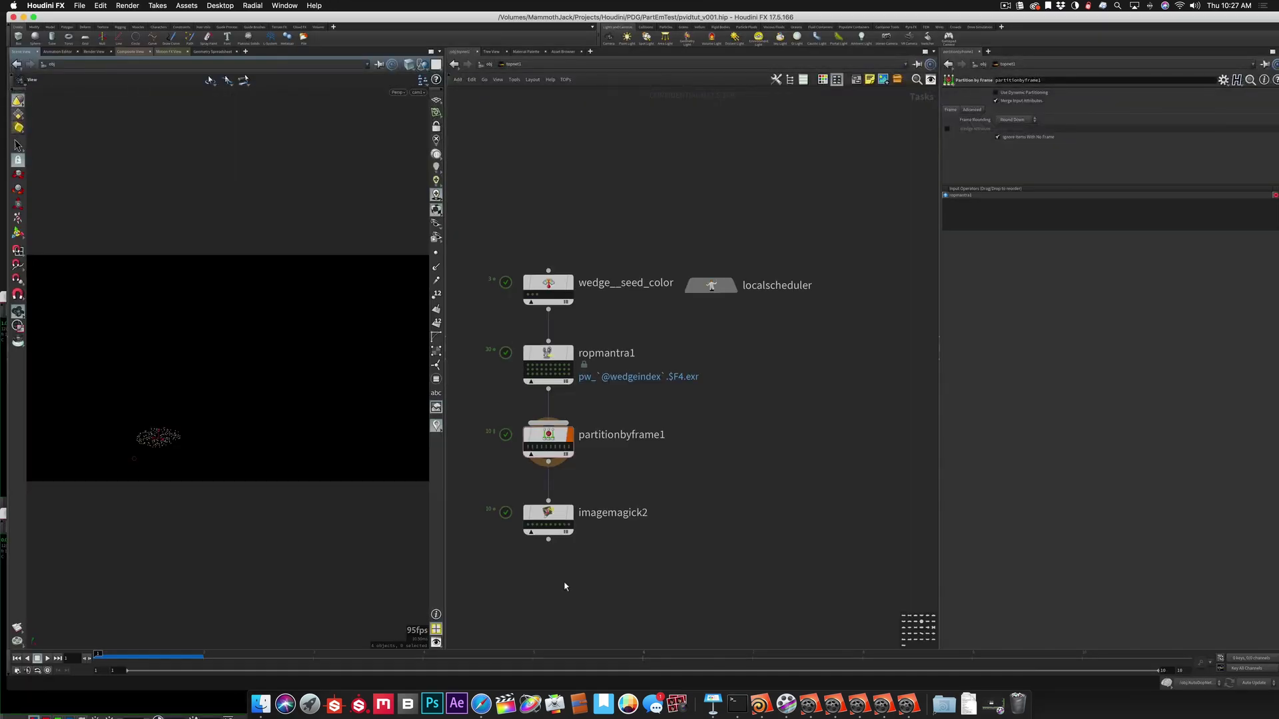
key(Tab)
text(ffm)
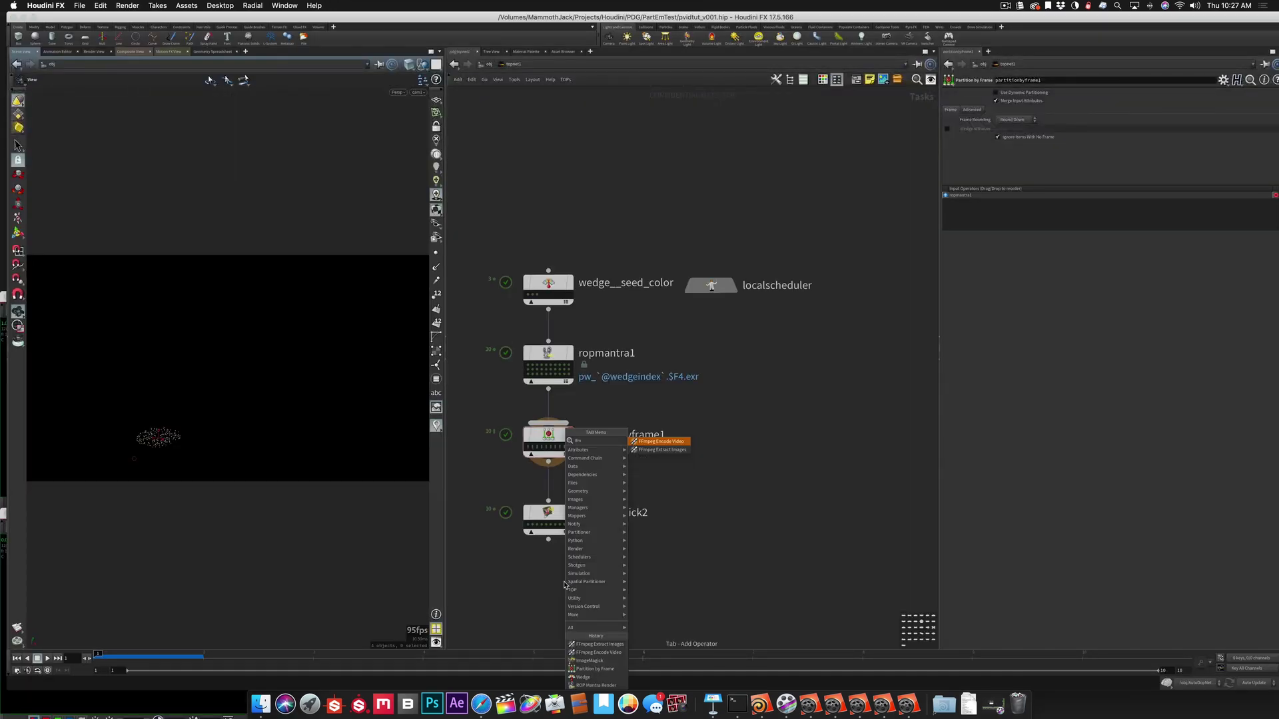
click(656, 442)
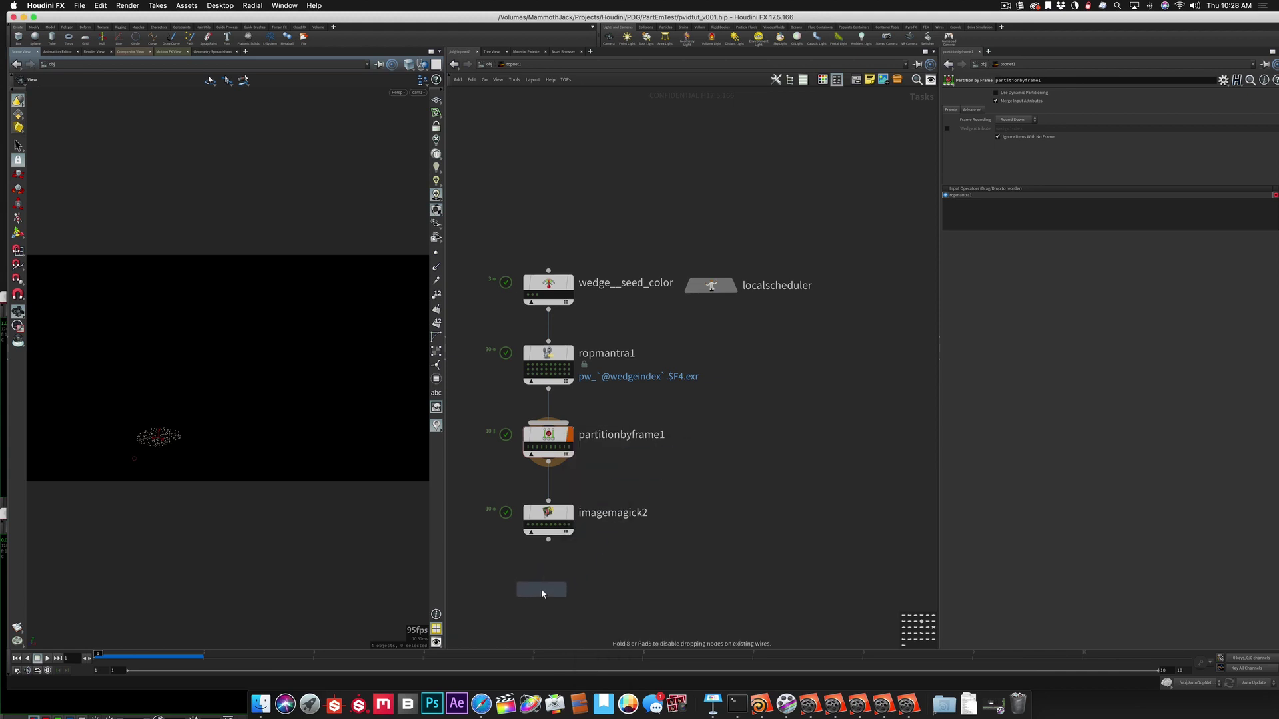
click(542, 592)
drag(540, 594, 547, 574)
click(565, 576)
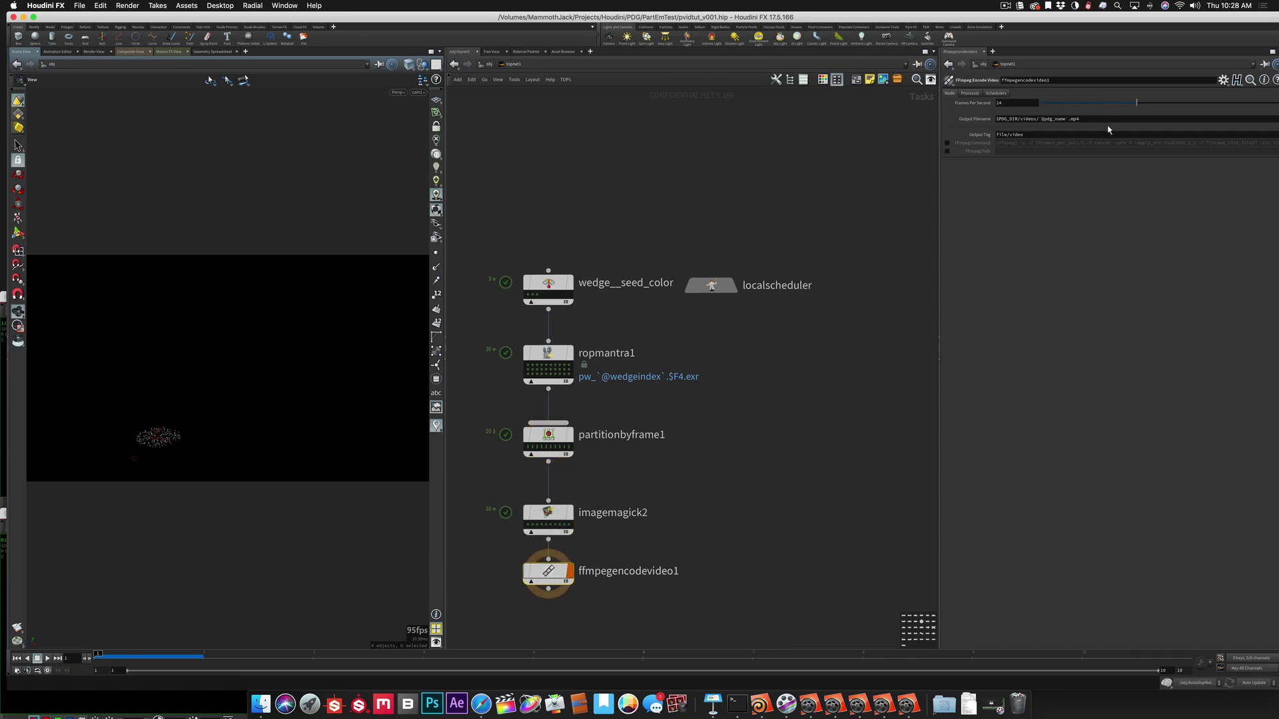
Step: Enable the custom FFmpeg Path on the ffmpegencodevideo1 node
drag(892, 17, 882, 18)
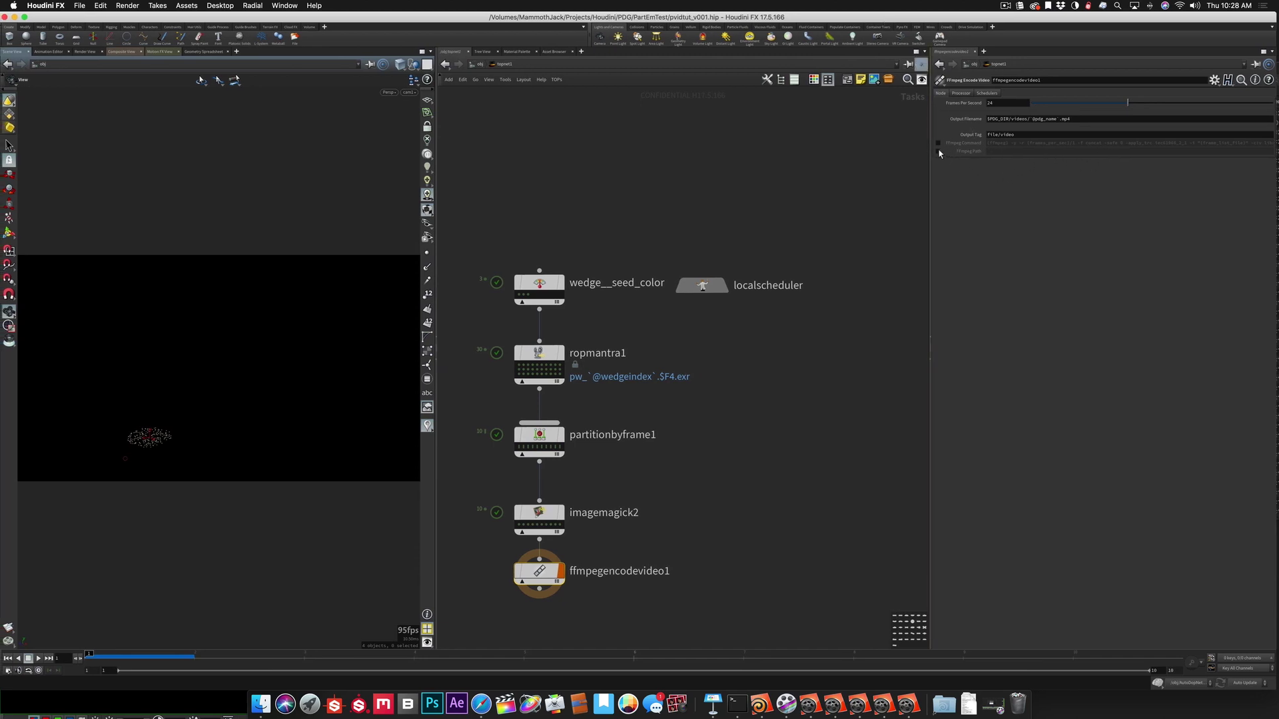
click(938, 153)
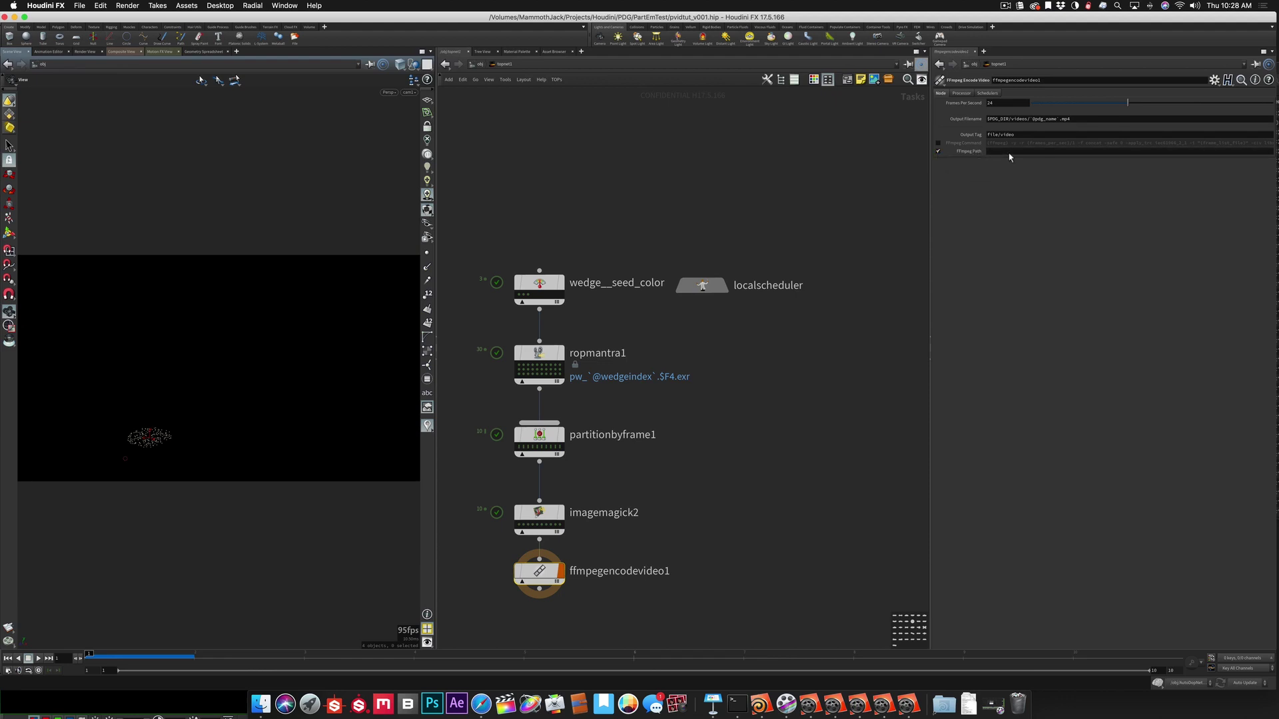
Step: Open a new Finder window on the Applications/Utilities folder containing ffmpeg and place it beside the Houdini parameters
drag(1031, 20, 719, 36)
drag(981, 69, 907, 492)
click(1018, 185)
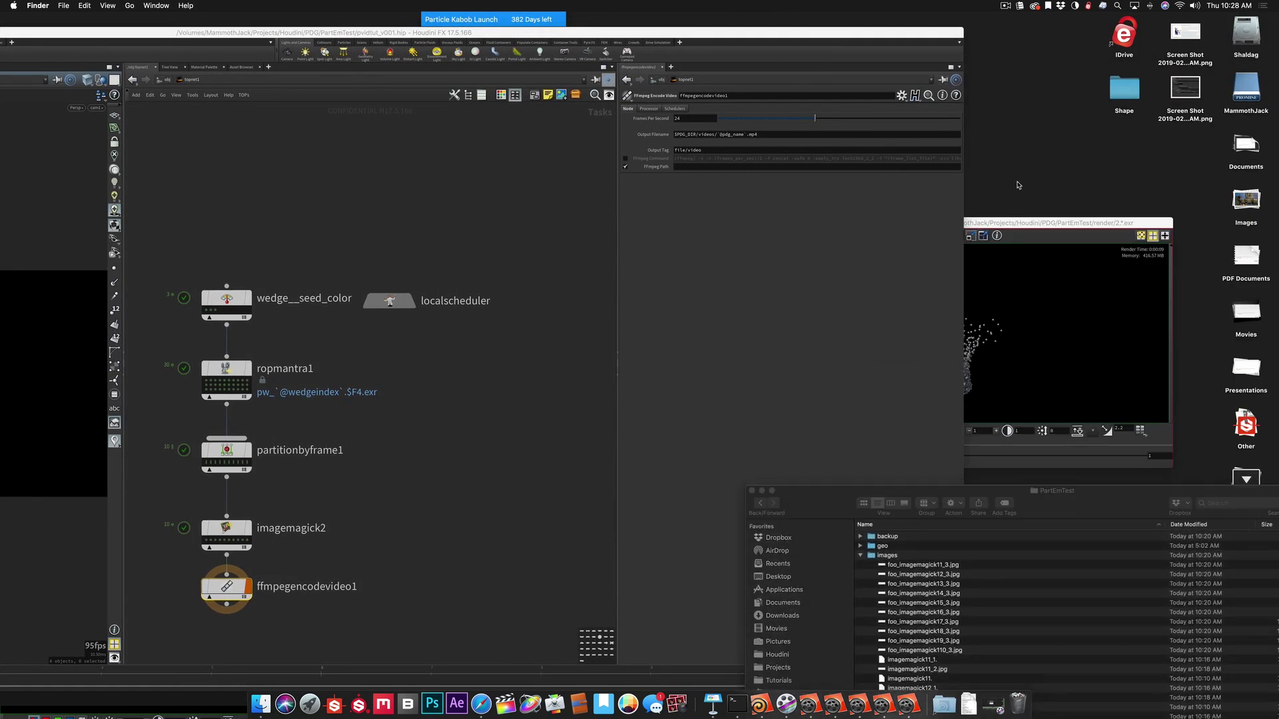
key(super+n)
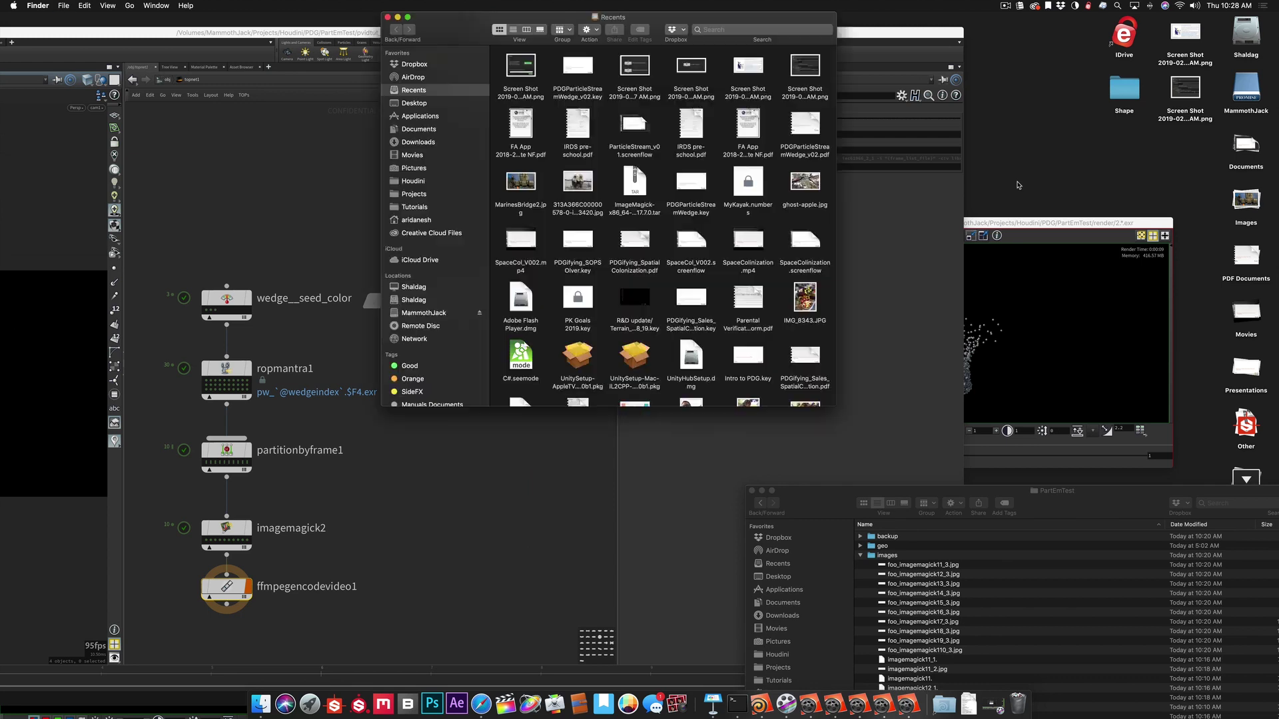
click(416, 117)
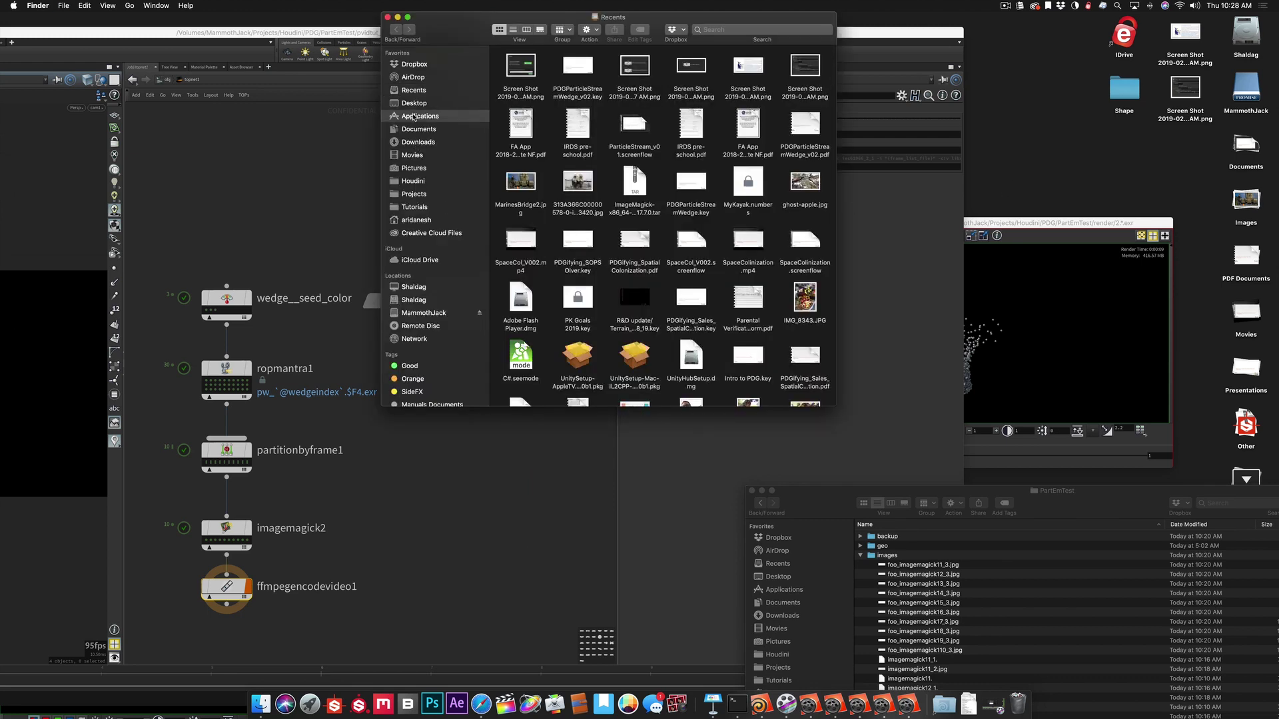
scroll(518, 333, down, 10)
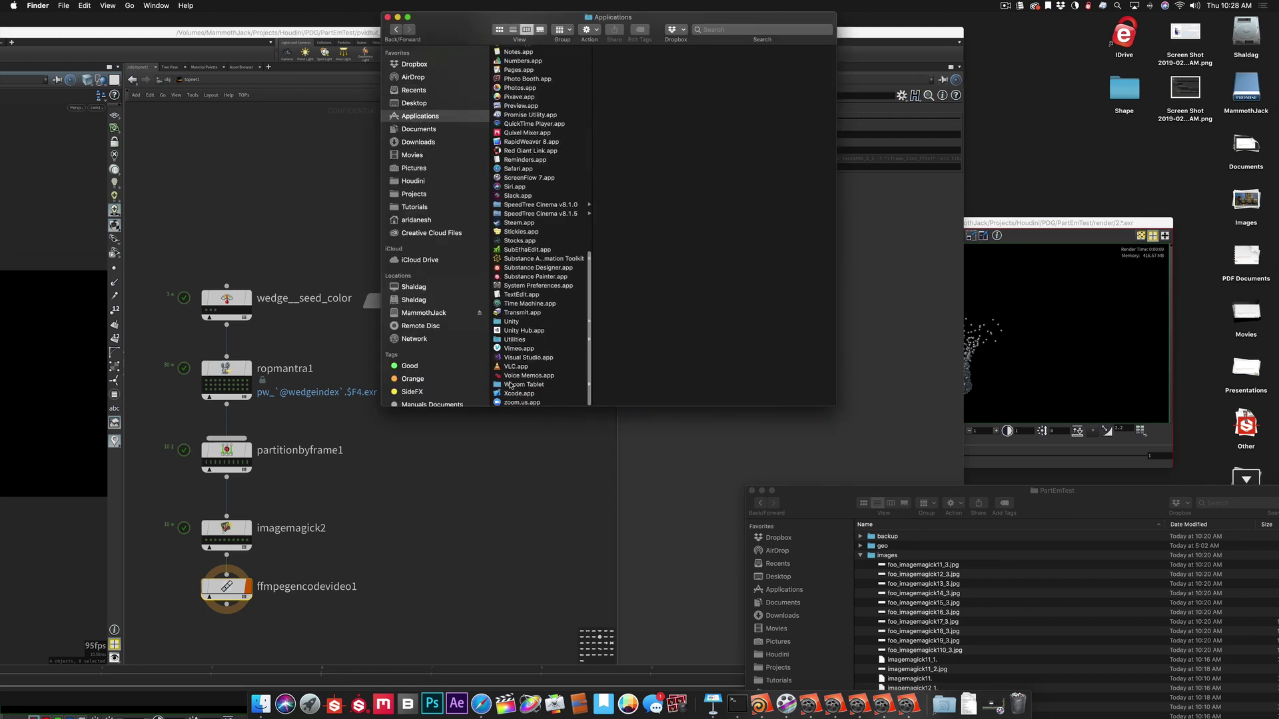
click(516, 340)
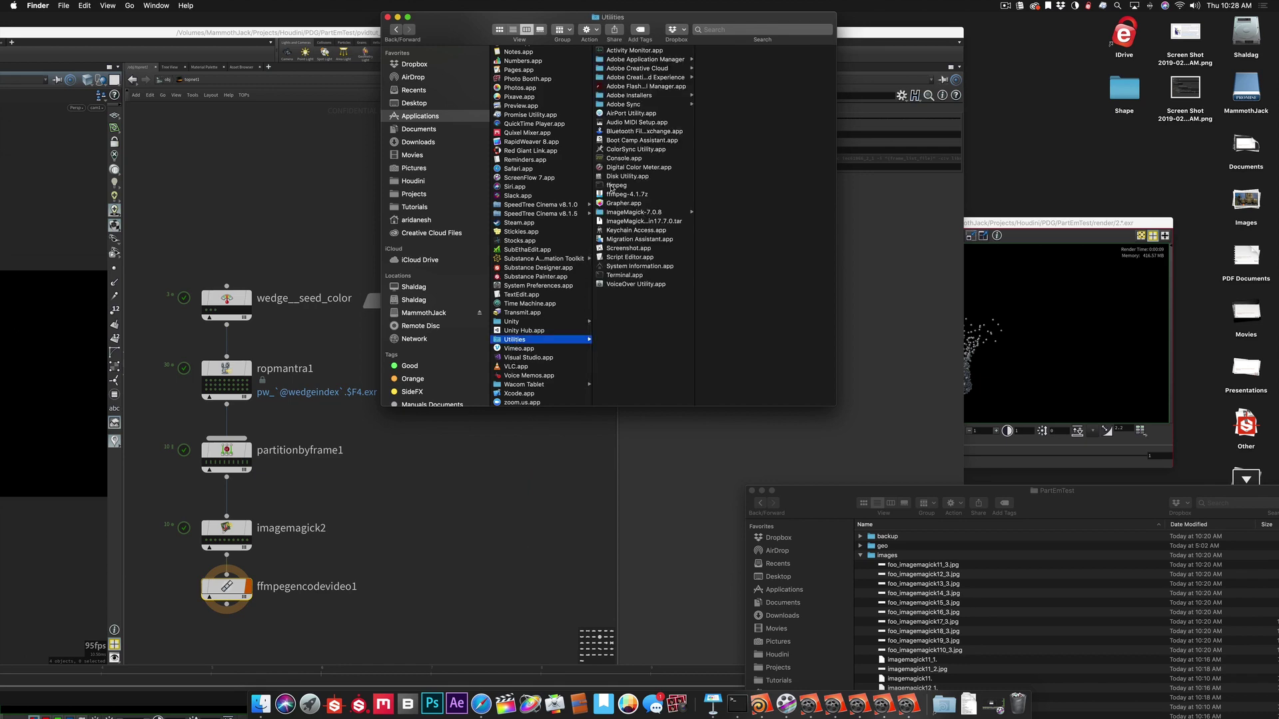
drag(691, 19, 1134, 55)
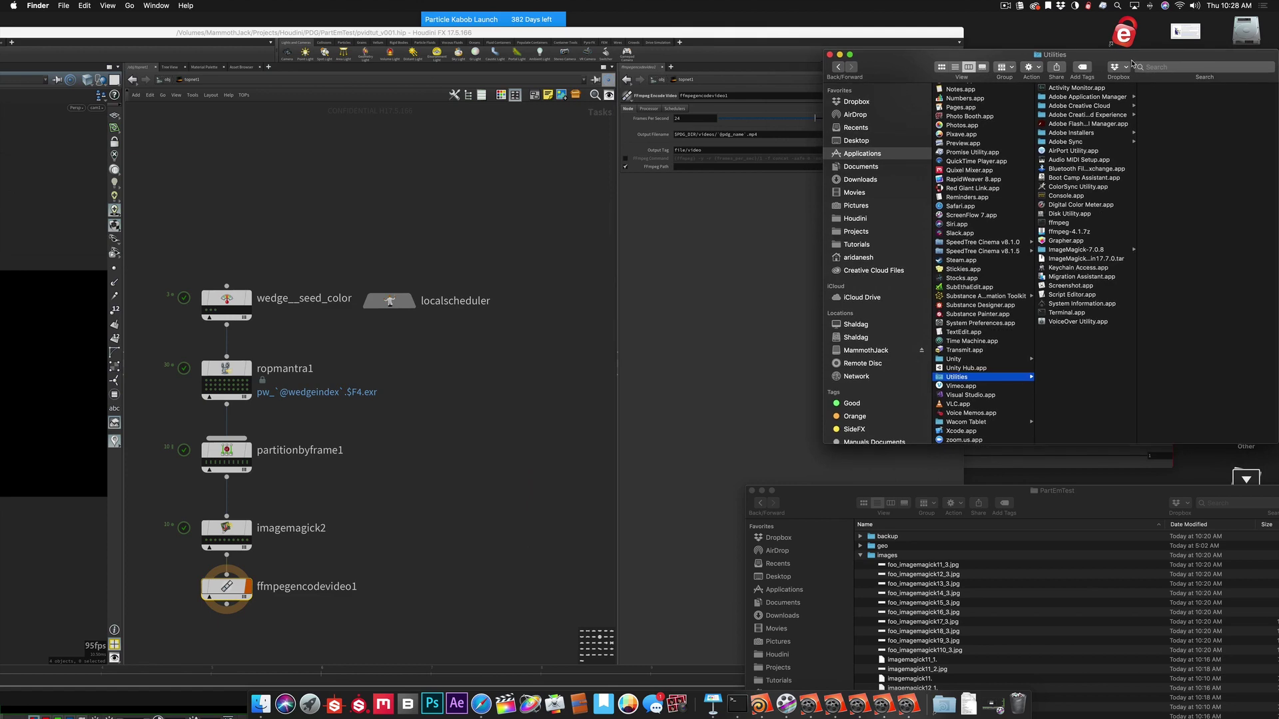
Step: Move the Houdini window lower on the desktop and switch to Terminal
drag(761, 38, 753, 136)
key(super+Tab)
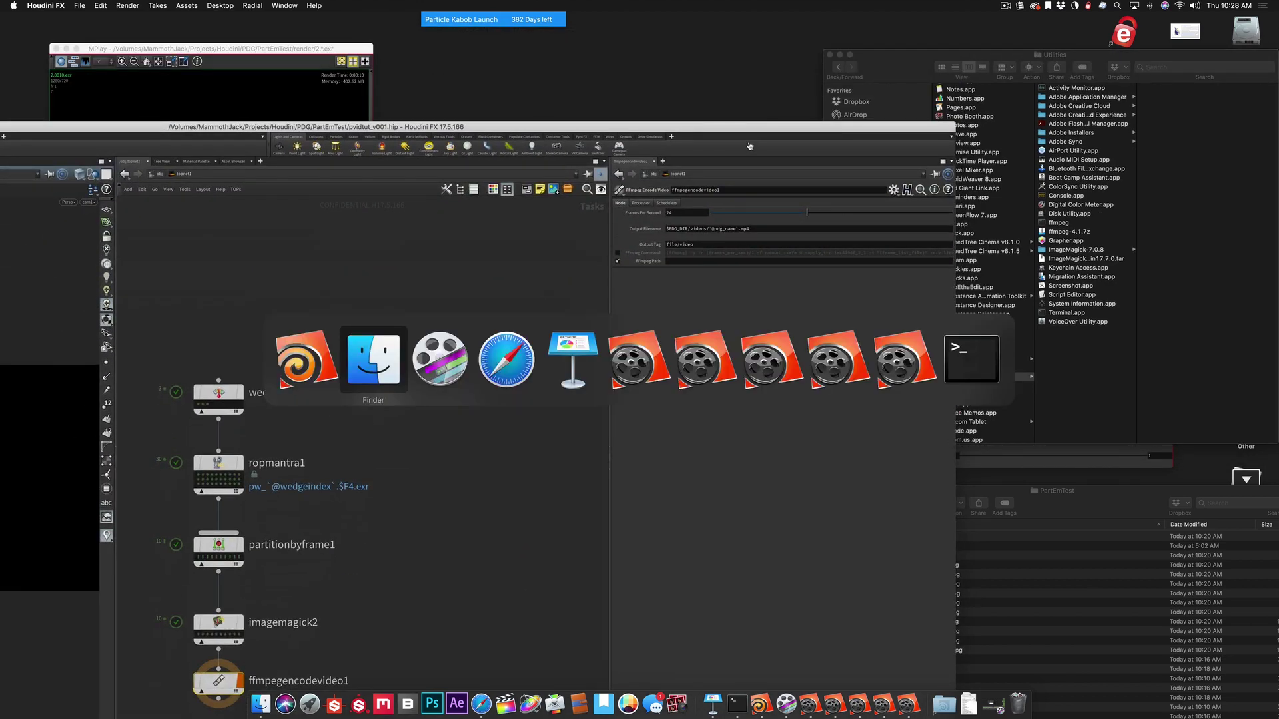
key(super+Tab)
key(super+Tab)
key(super+Tab)
key(super+Tab)
key(super+Tab)
key(super+Tab)
key(super+Tab)
key(super+Tab)
key(super+Tab)
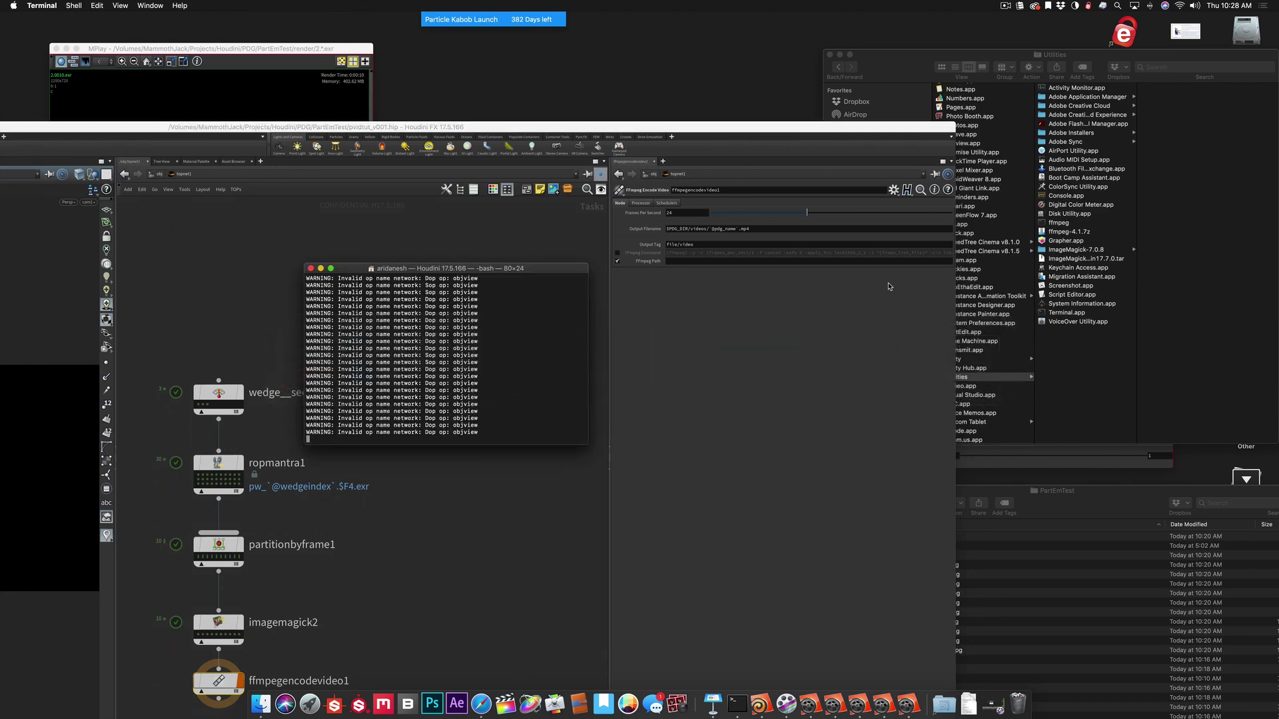
Step: Get the ffmpeg file's path through Terminal and set ffmpegencodevideo1's FFmpeg Path to /Applications/Utilities/ffmpeg in Houdini
drag(1047, 223, 546, 373)
drag(418, 440, 285, 444)
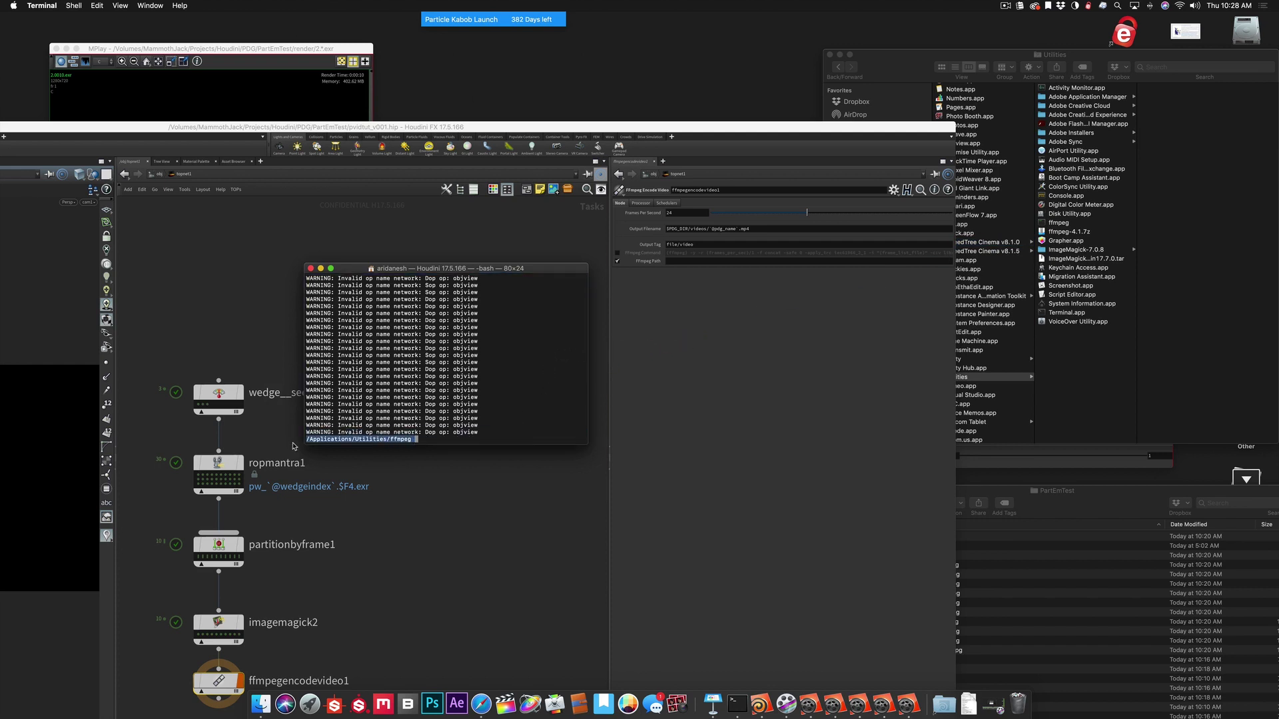
click(693, 261)
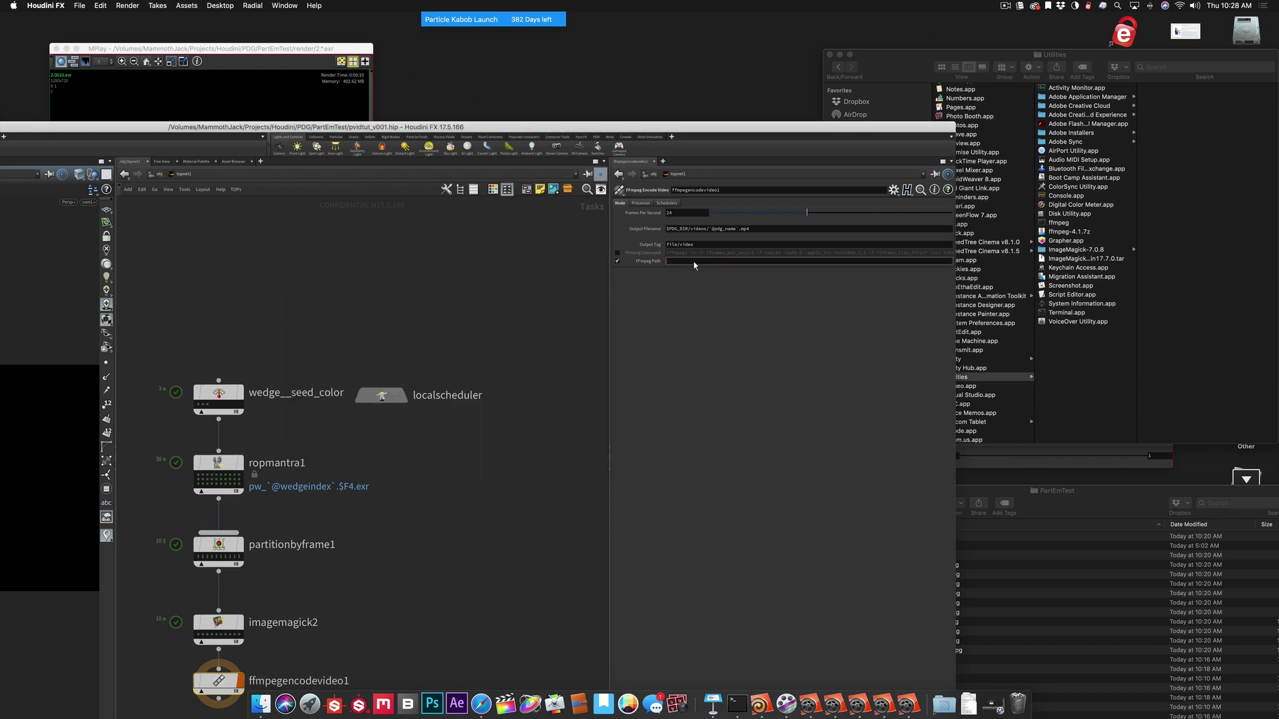
key(Return)
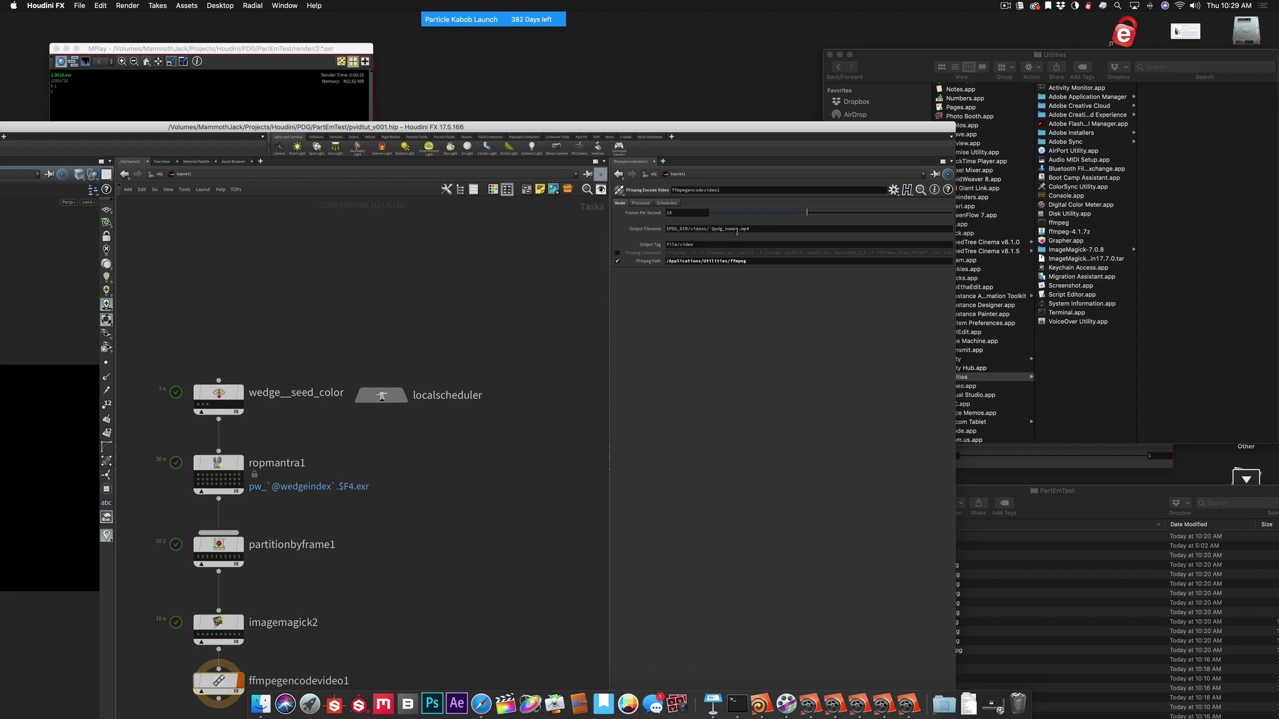
Step: Move the Houdini window back up and dirty and cook the ffmpegencodevideo1 node
drag(765, 130, 962, 34)
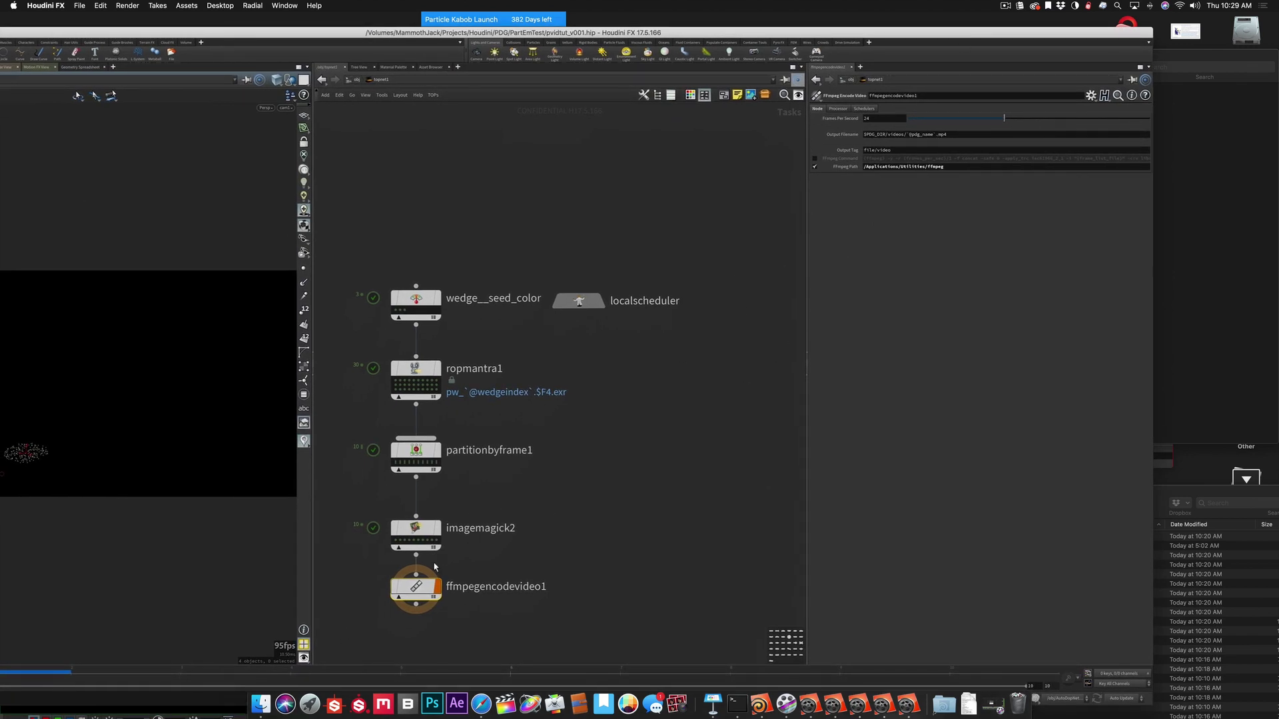
right_click(421, 591)
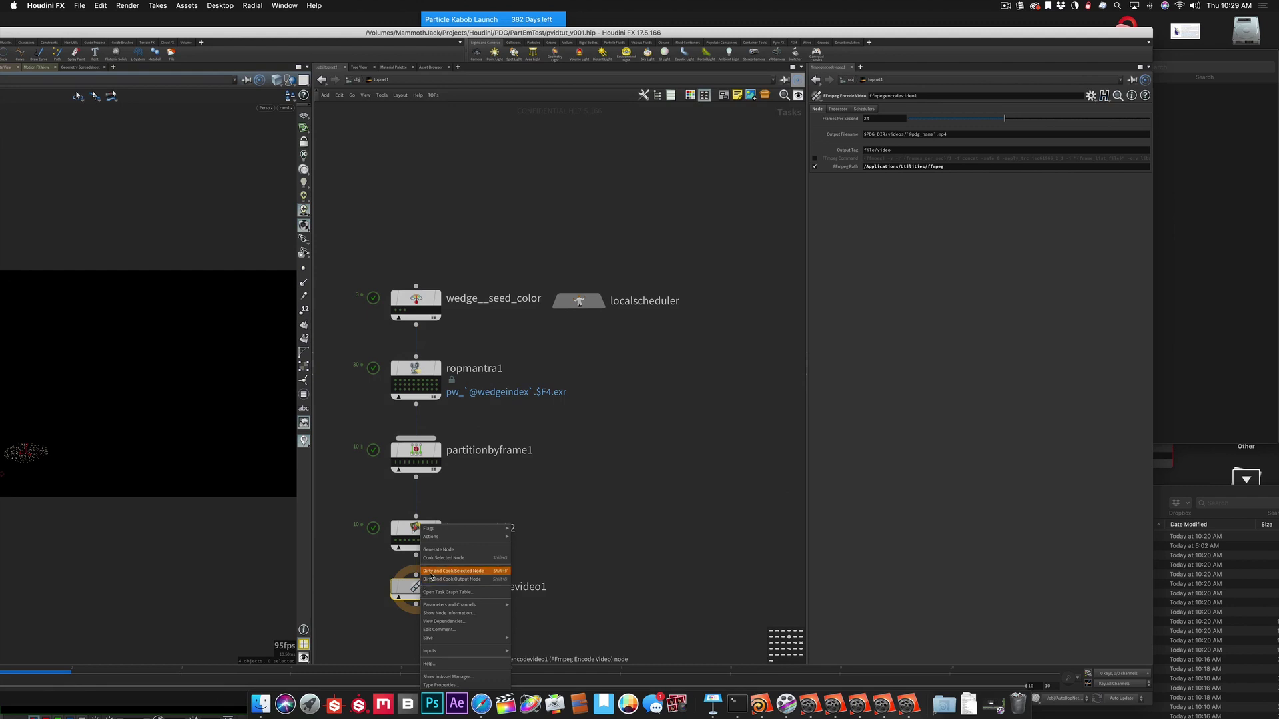
click(453, 571)
click(483, 592)
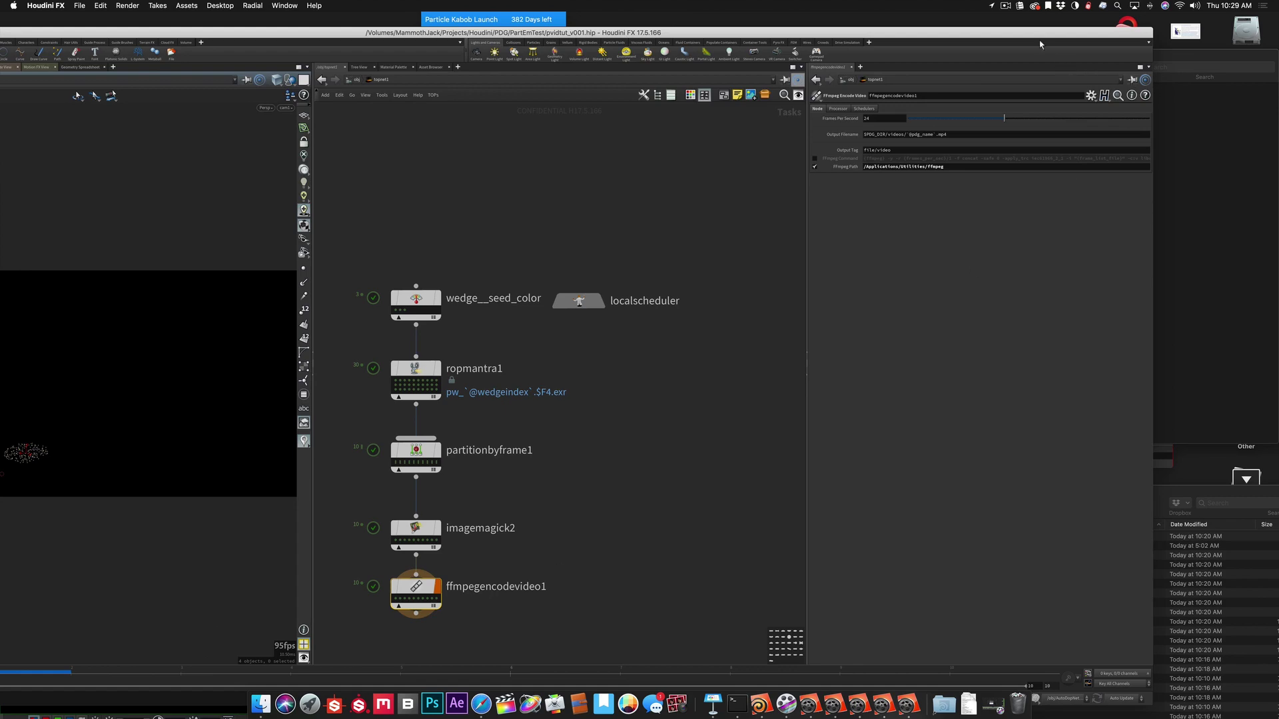
Step: Bring the PartEmTest Finder window into view, collapse the images and render folders, and preview ffmpegencodevideo11.mp4 from the videos folder
drag(1042, 34, 738, 82)
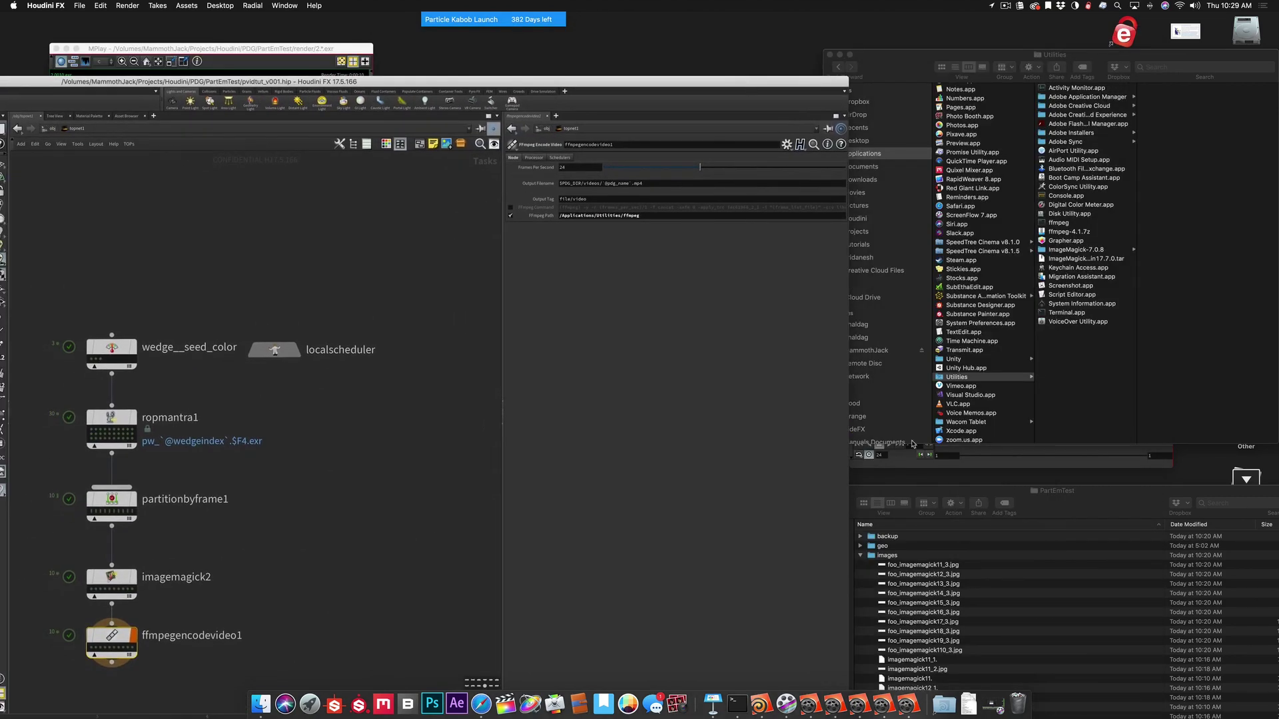
drag(935, 491, 1009, 107)
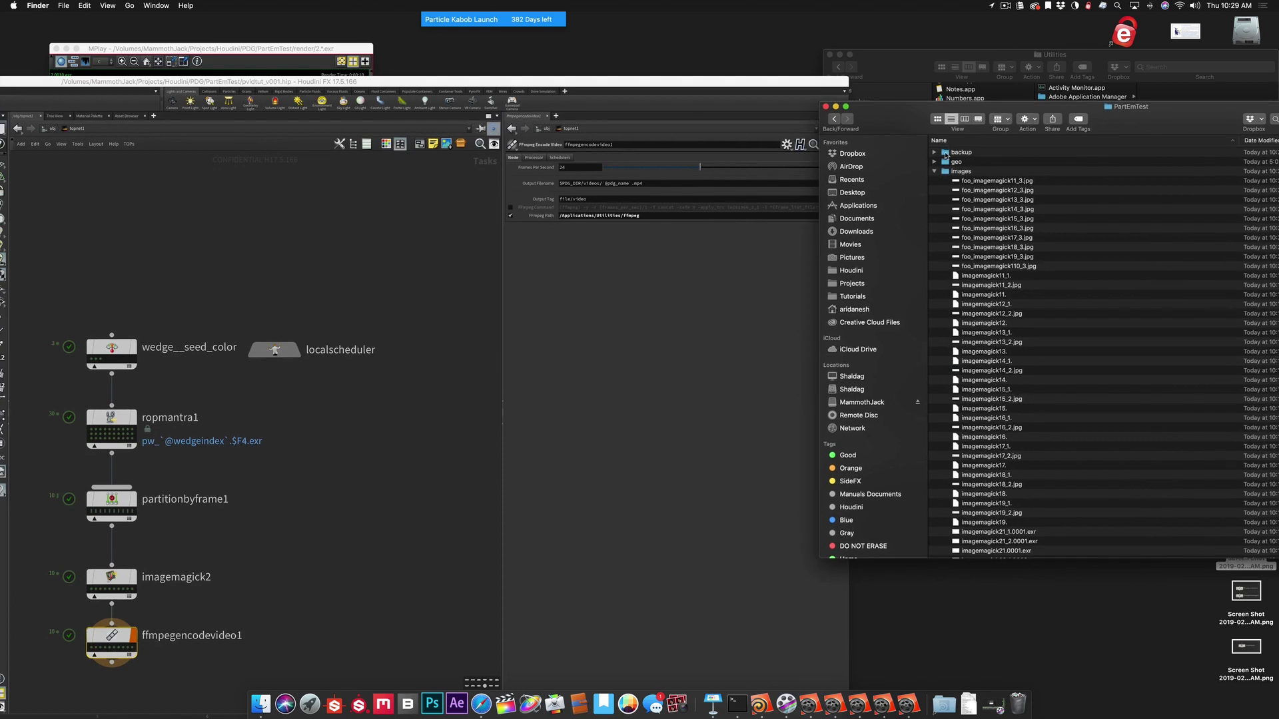
click(934, 171)
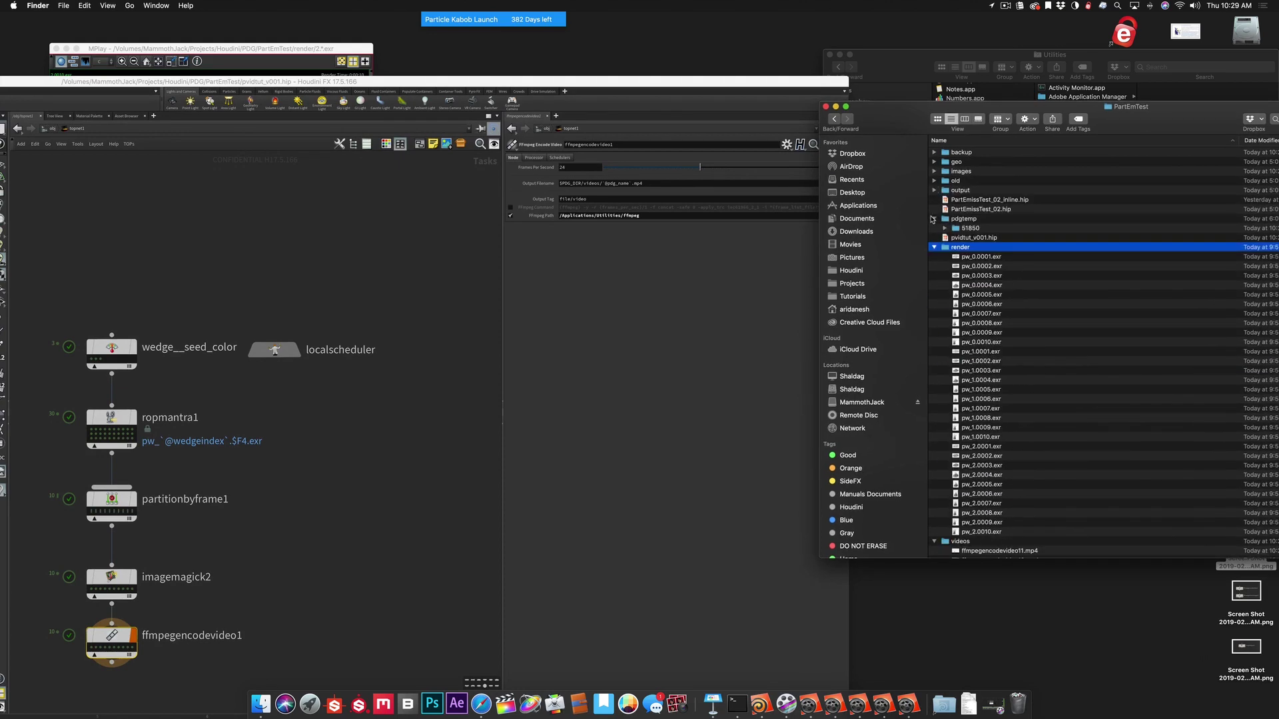
click(933, 247)
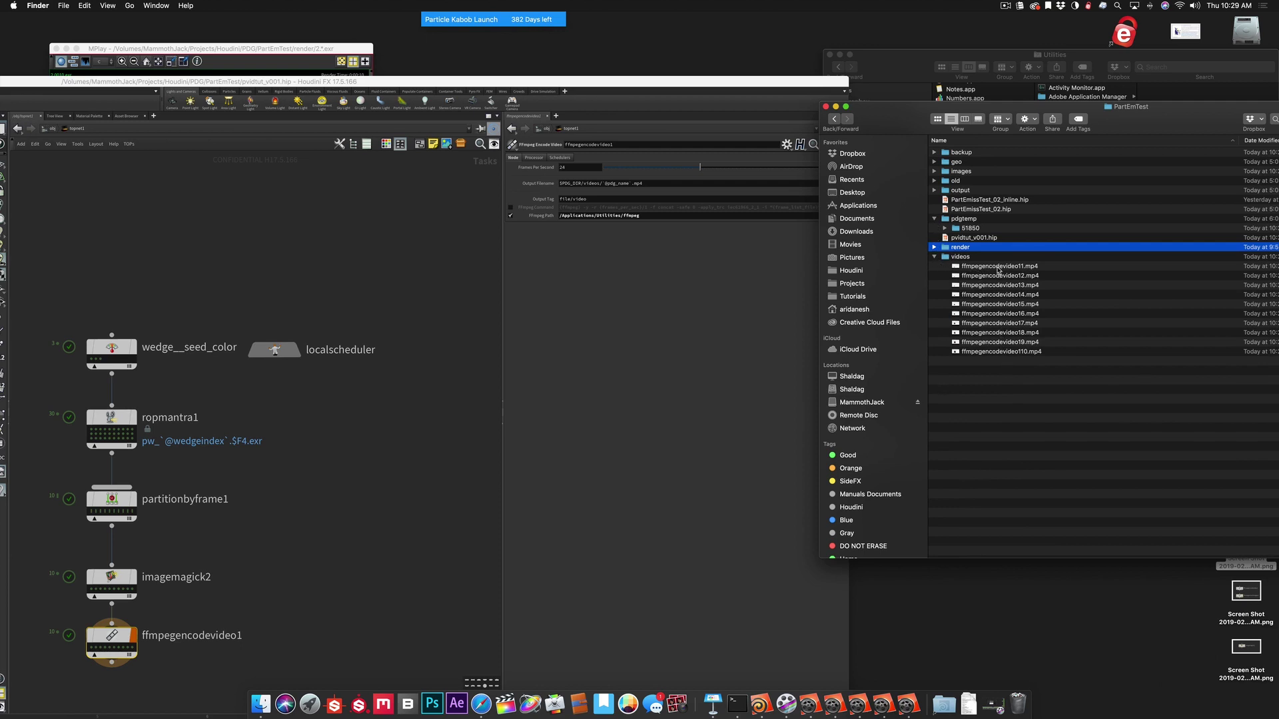
double_click(999, 266)
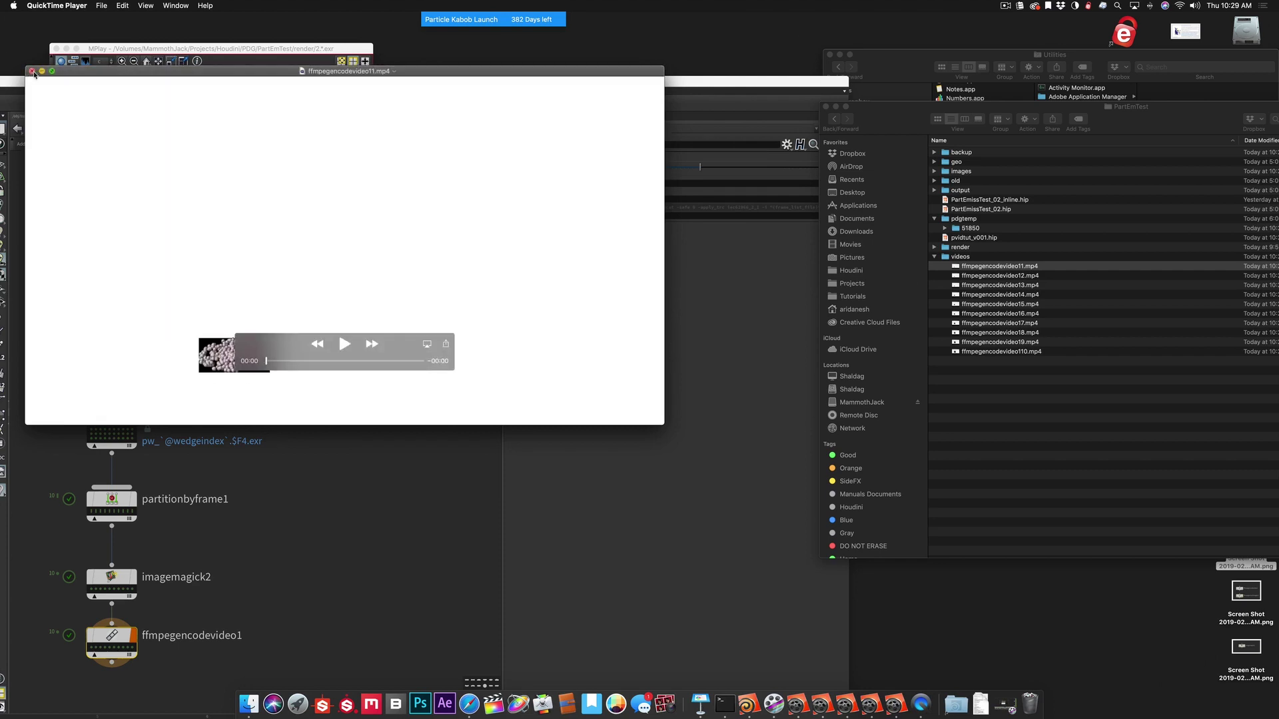
click(32, 71)
Step: Return to Houdini and spread imagemagick2 and ffmpegencodevideo1 apart to make room for a node between them
double_click(68, 82)
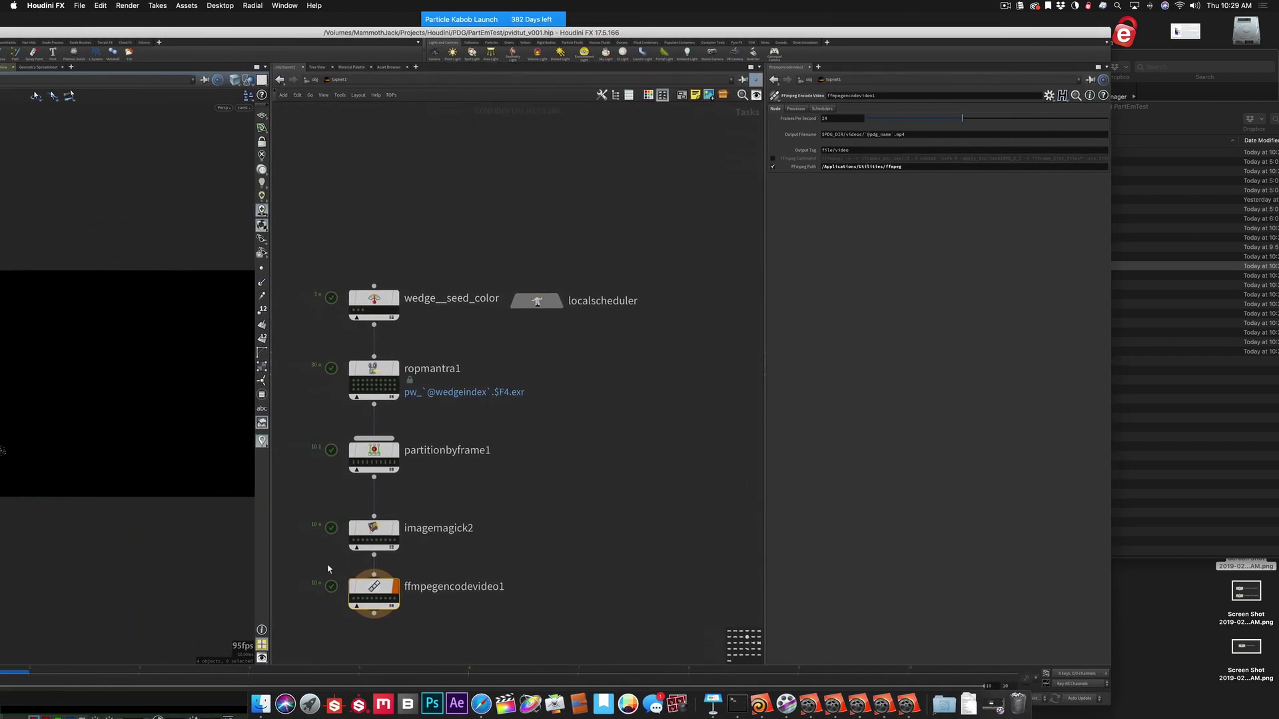
drag(371, 528, 374, 506)
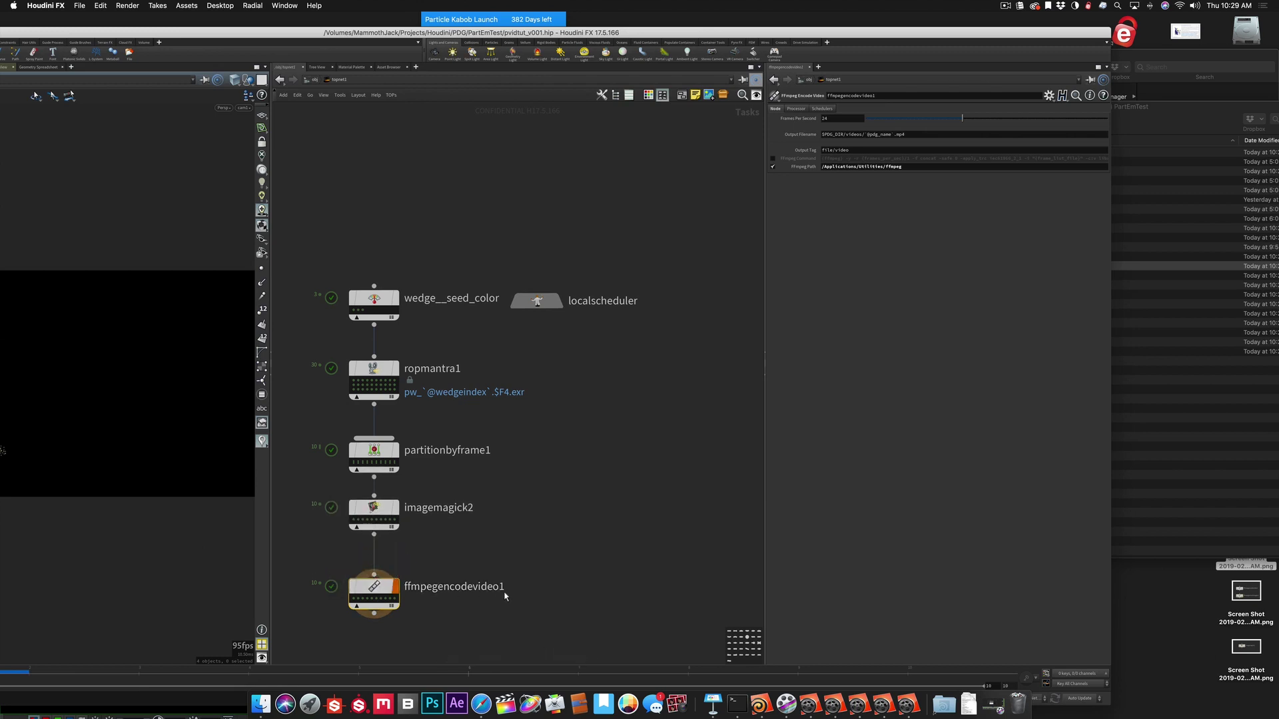
drag(372, 586, 372, 599)
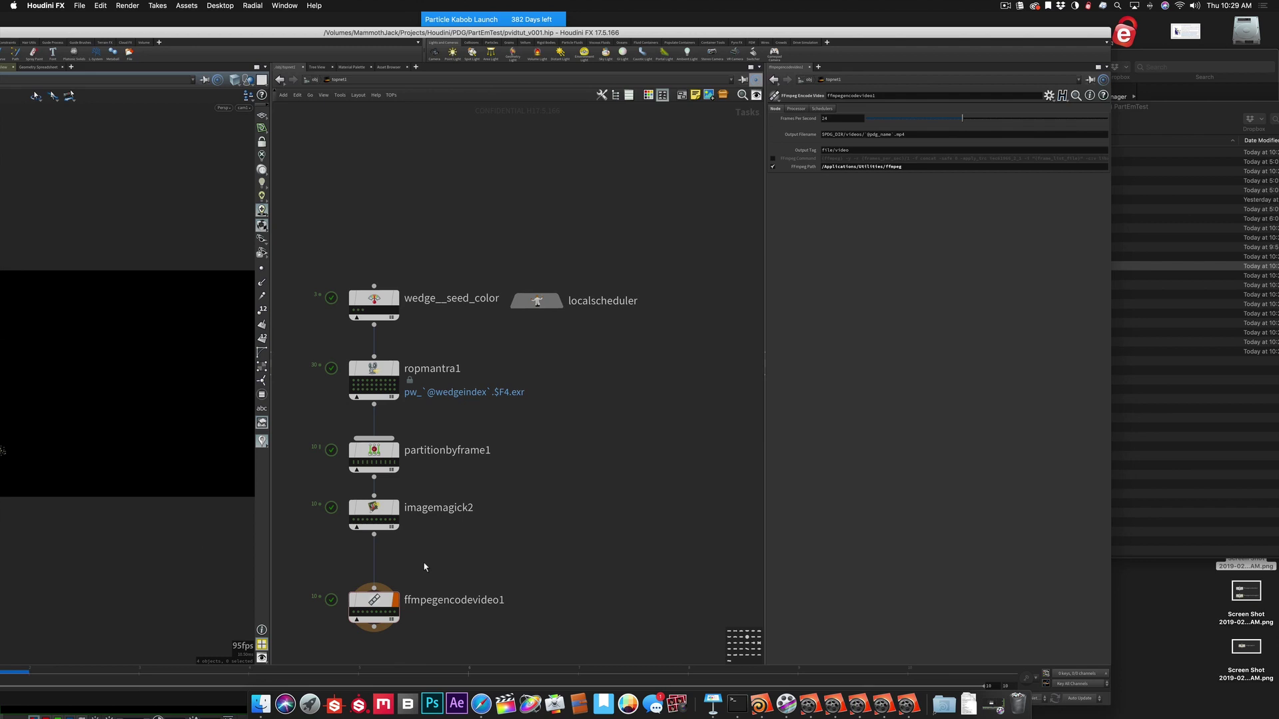
Step: Insert a Wait for All node on the wire between imagemagick2 and ffmpegencodevideo1
key(Tab)
text(all)
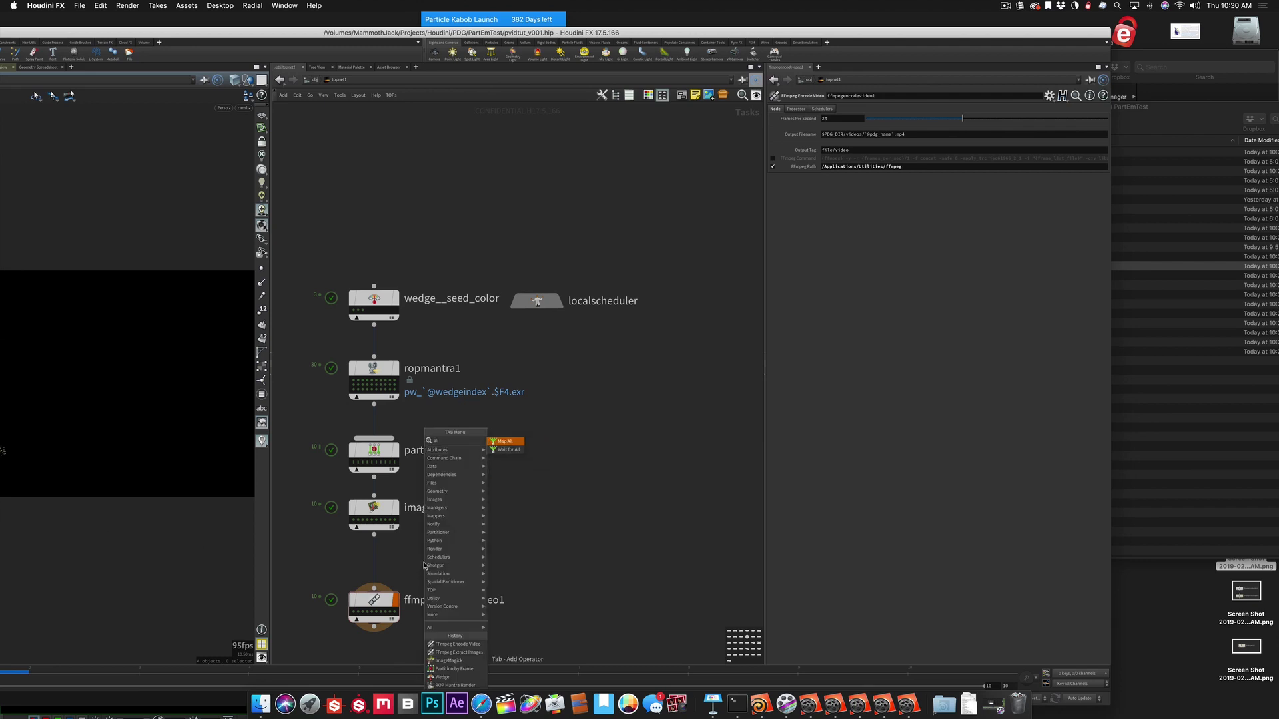
click(505, 441)
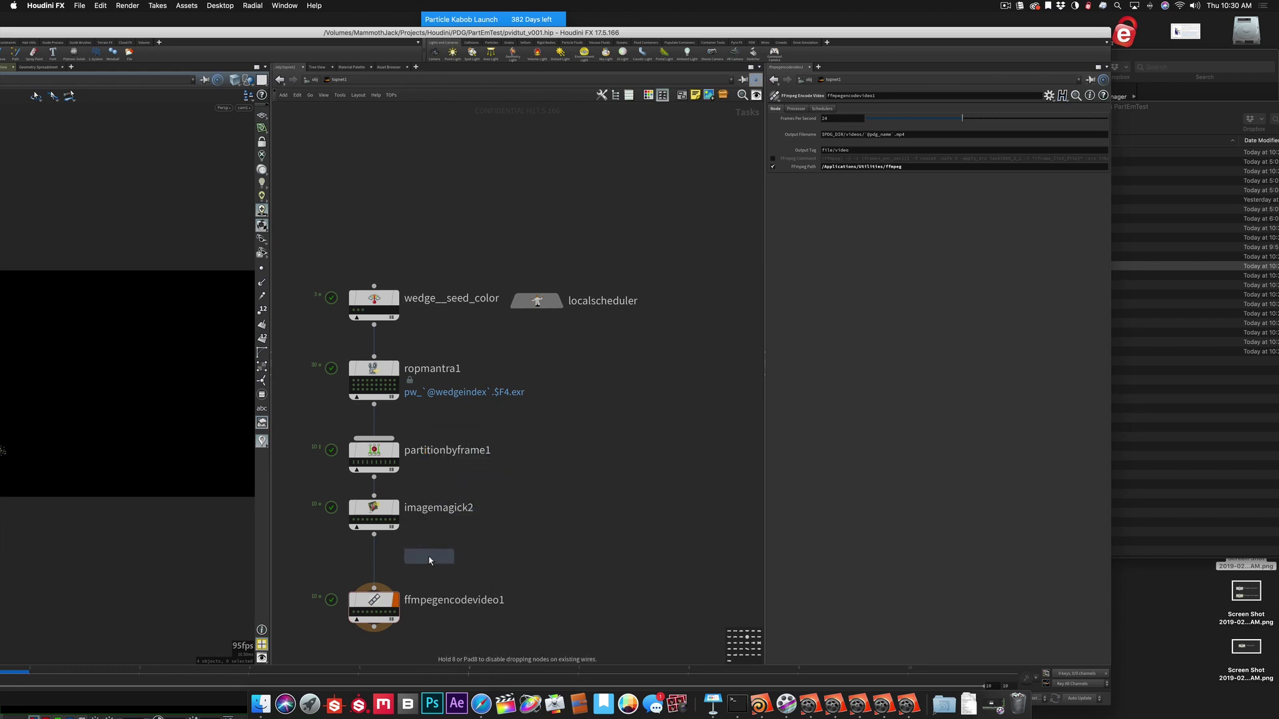
click(429, 560)
drag(429, 560, 375, 574)
Step: Dirty and cook the waitforall1 node and check the options of its work item
right_click(375, 577)
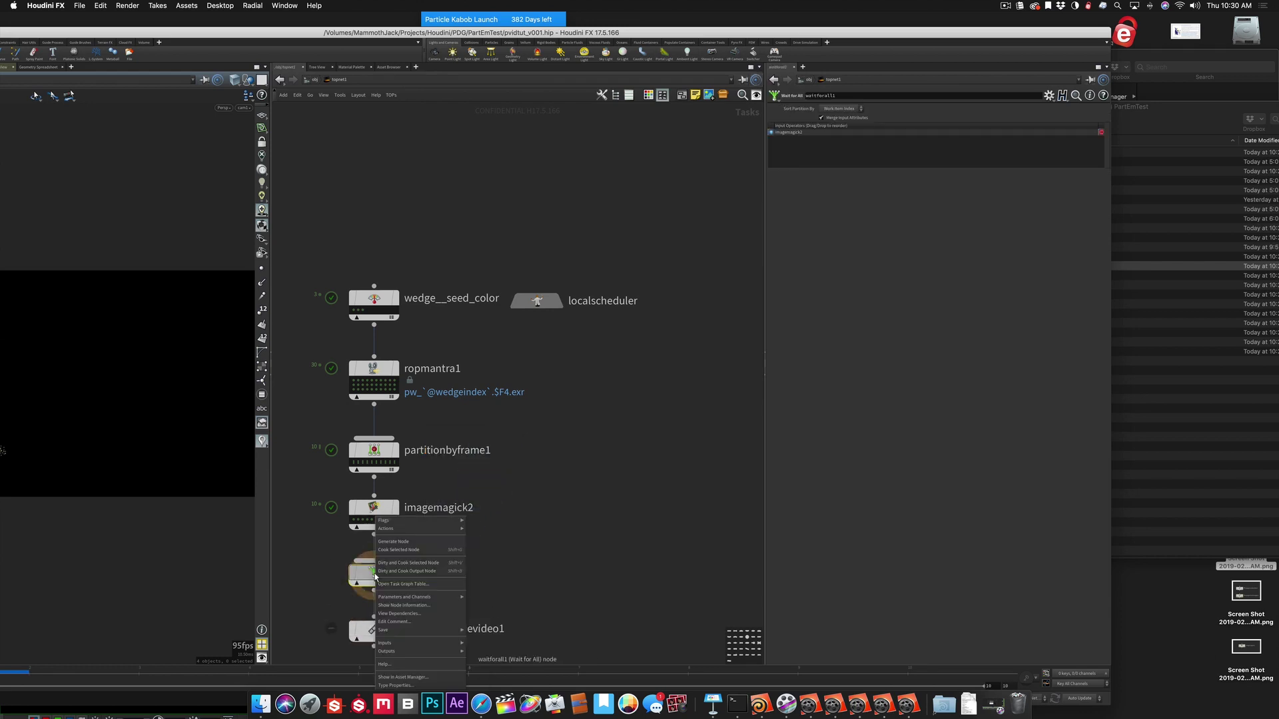
click(383, 564)
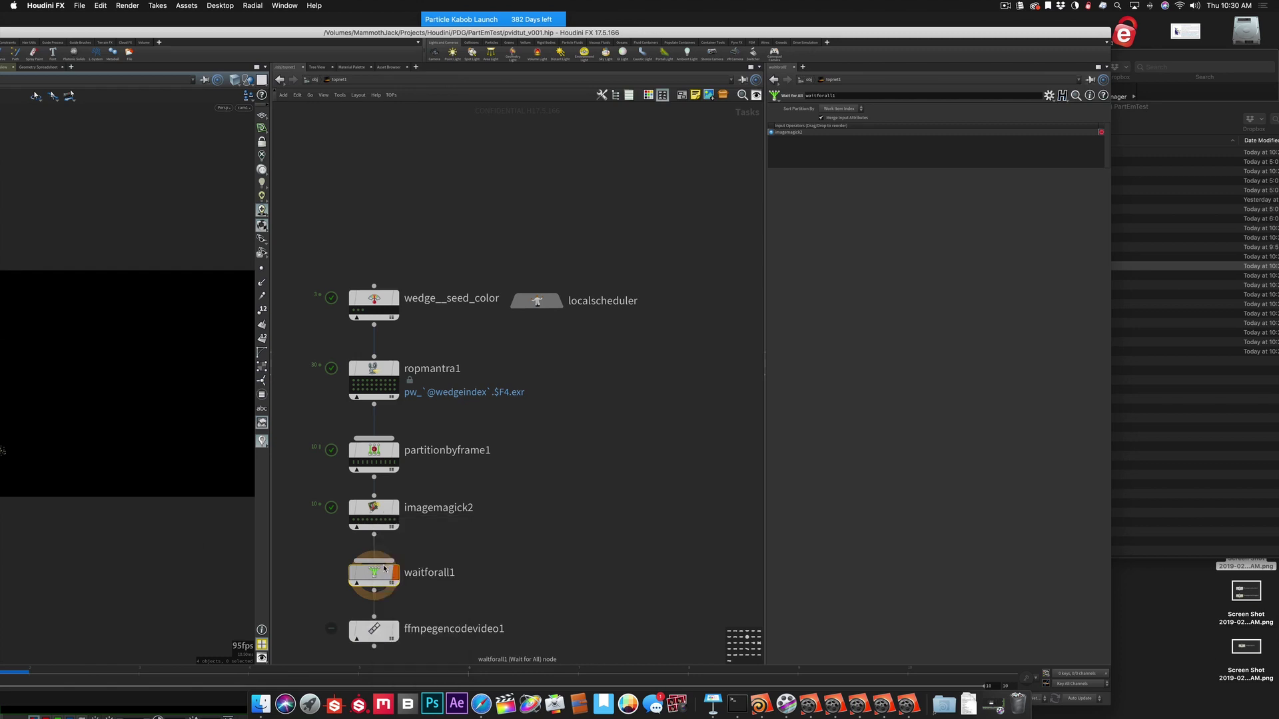
click(437, 583)
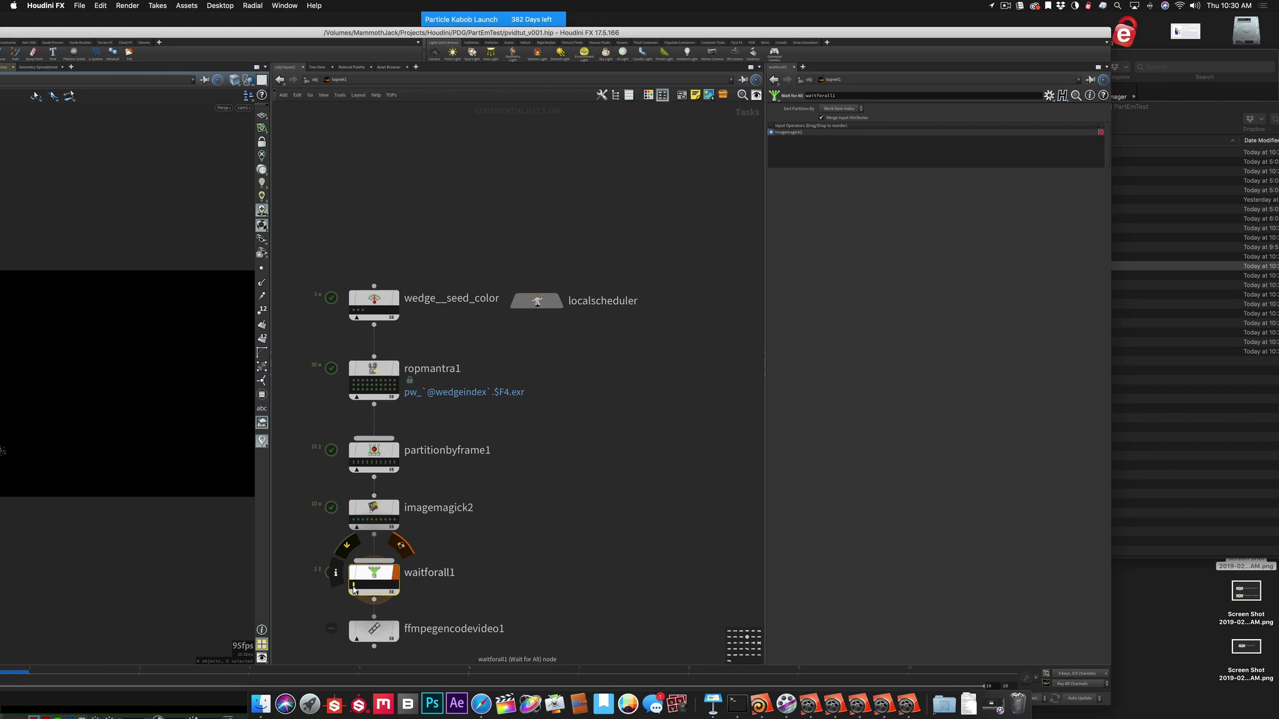
right_click(354, 588)
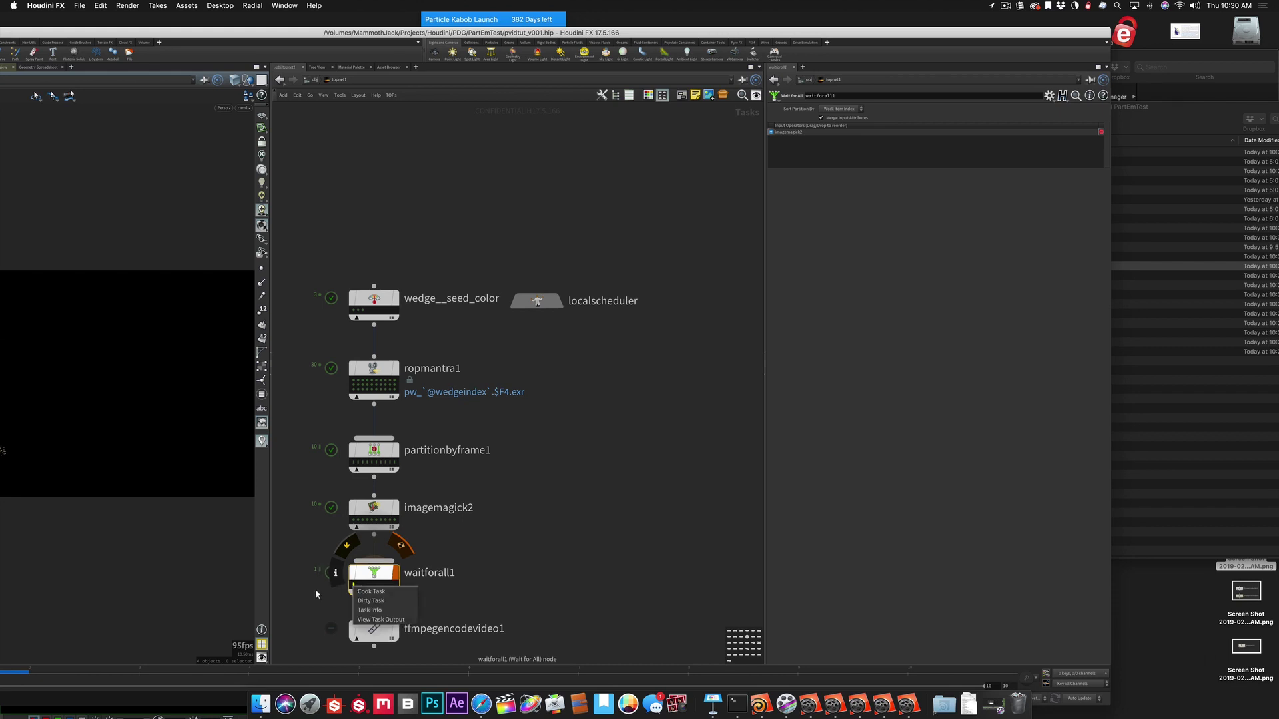
click(354, 586)
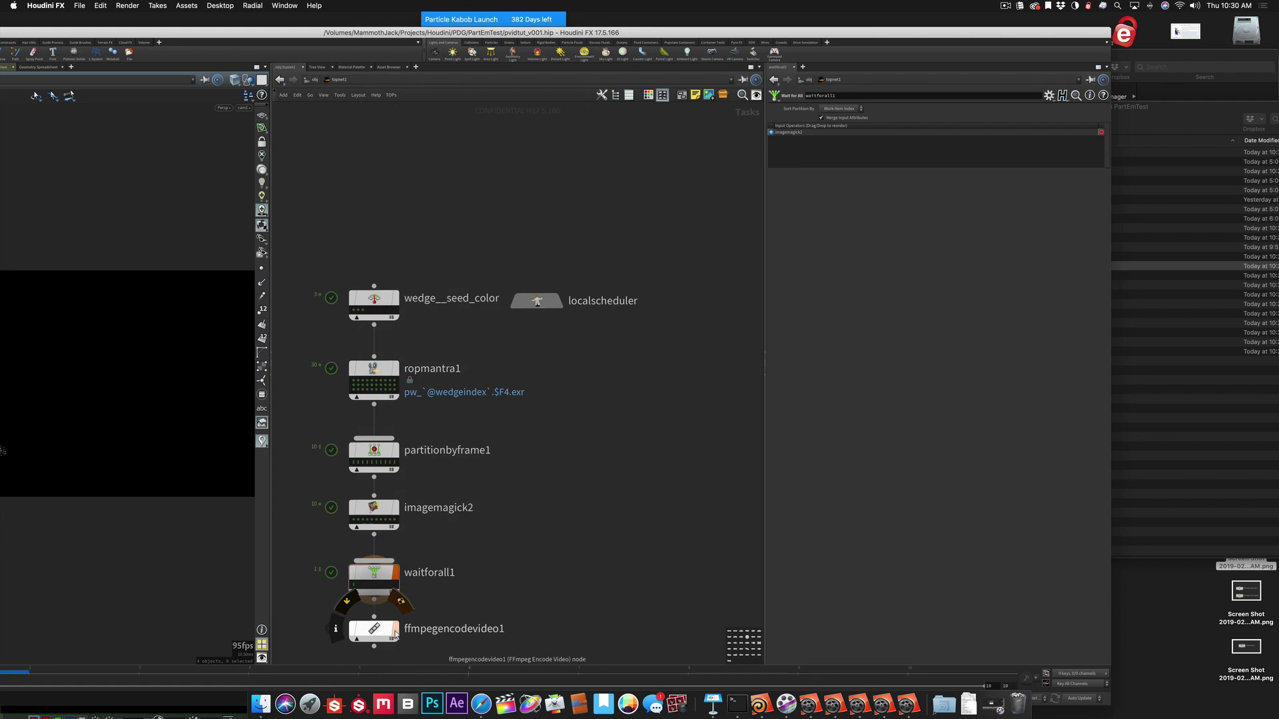
Step: In Finder, delete all the videos from ffmpegencodevideo11.mp4 to ffmpegencodevideo110.mp4 in the videos folder
click(1130, 333)
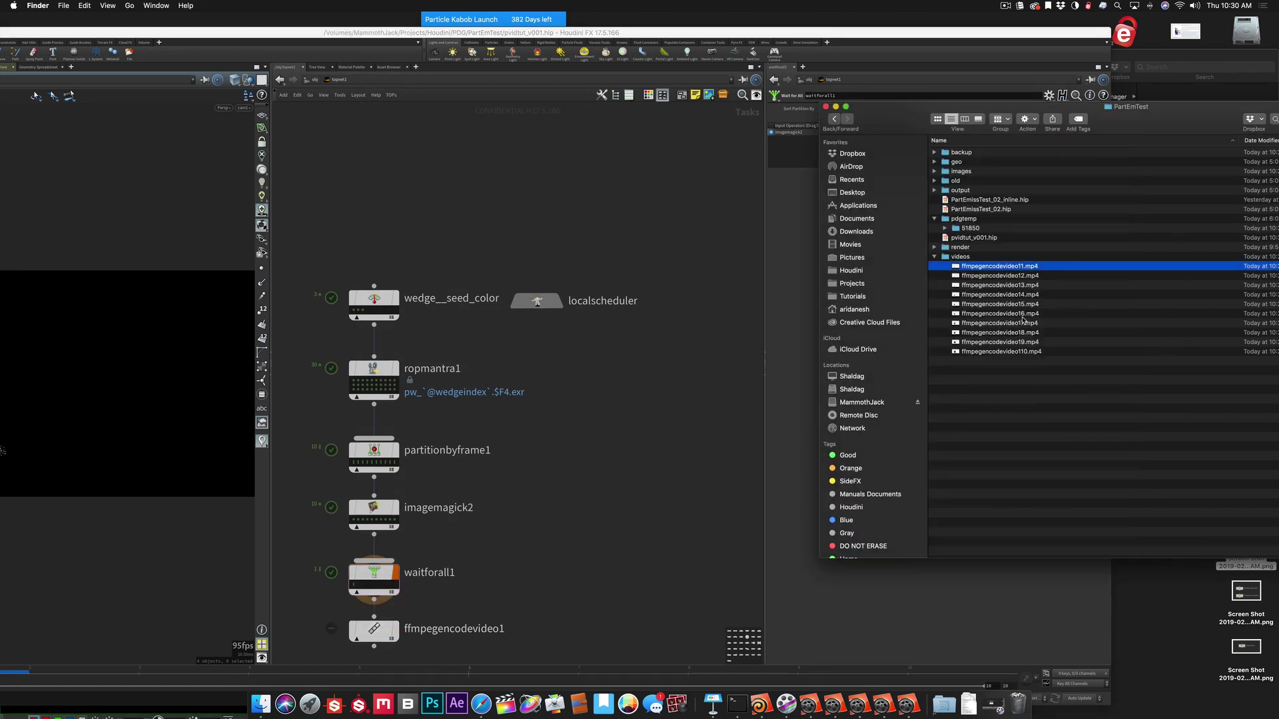
shift+click(992, 351)
key(super+BackSpace)
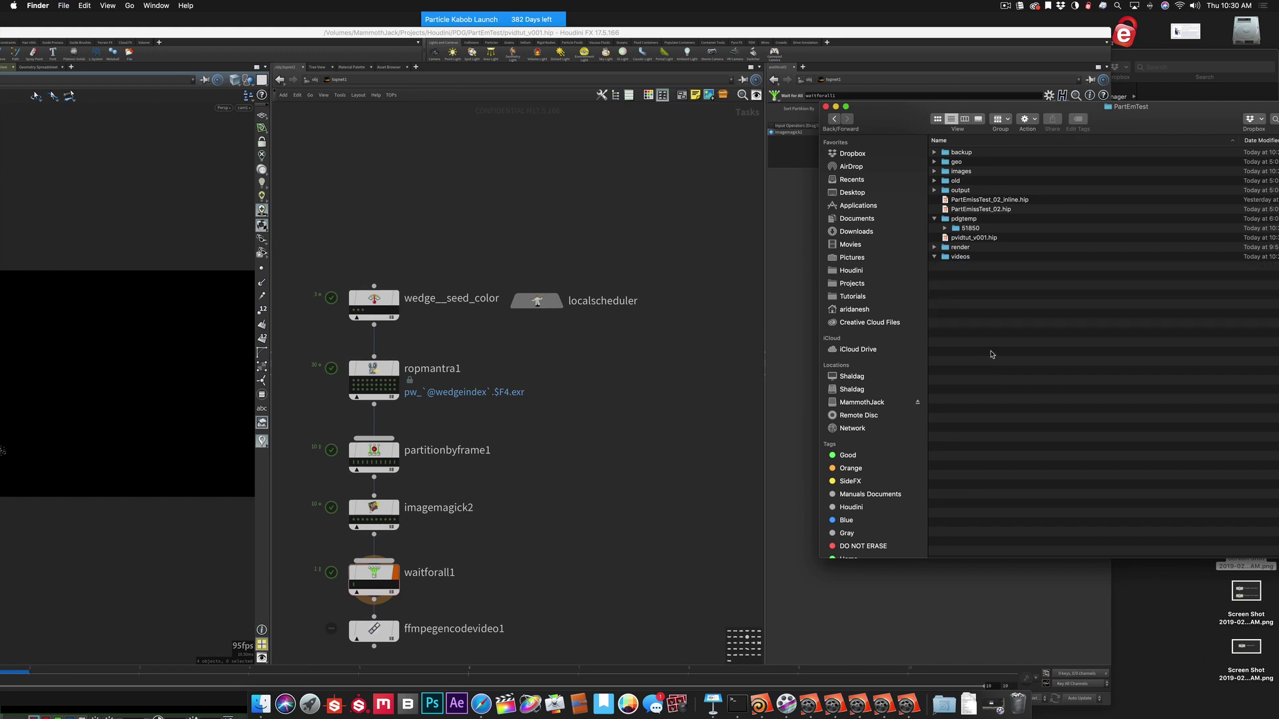
Step: In Houdini, make ffmpegencodevideo1 the output node, dirty and cook the output node, and save the scene changes
click(393, 634)
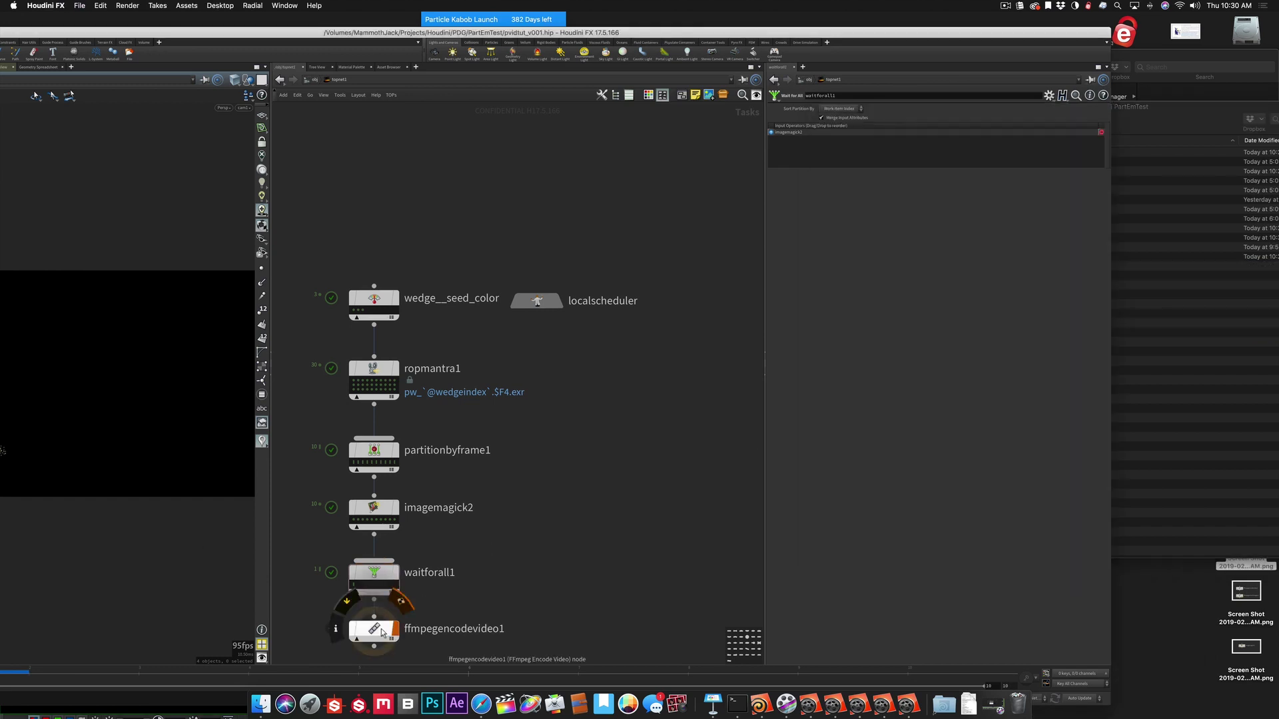
right_click(374, 631)
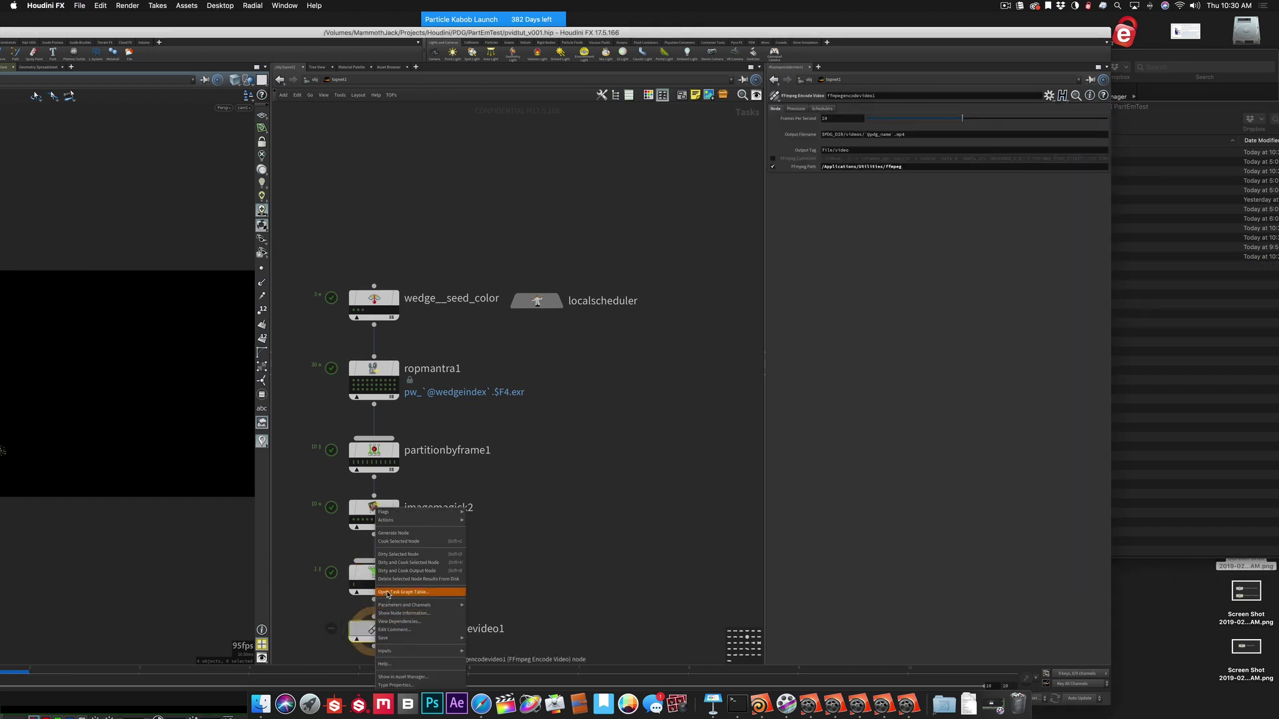
click(399, 570)
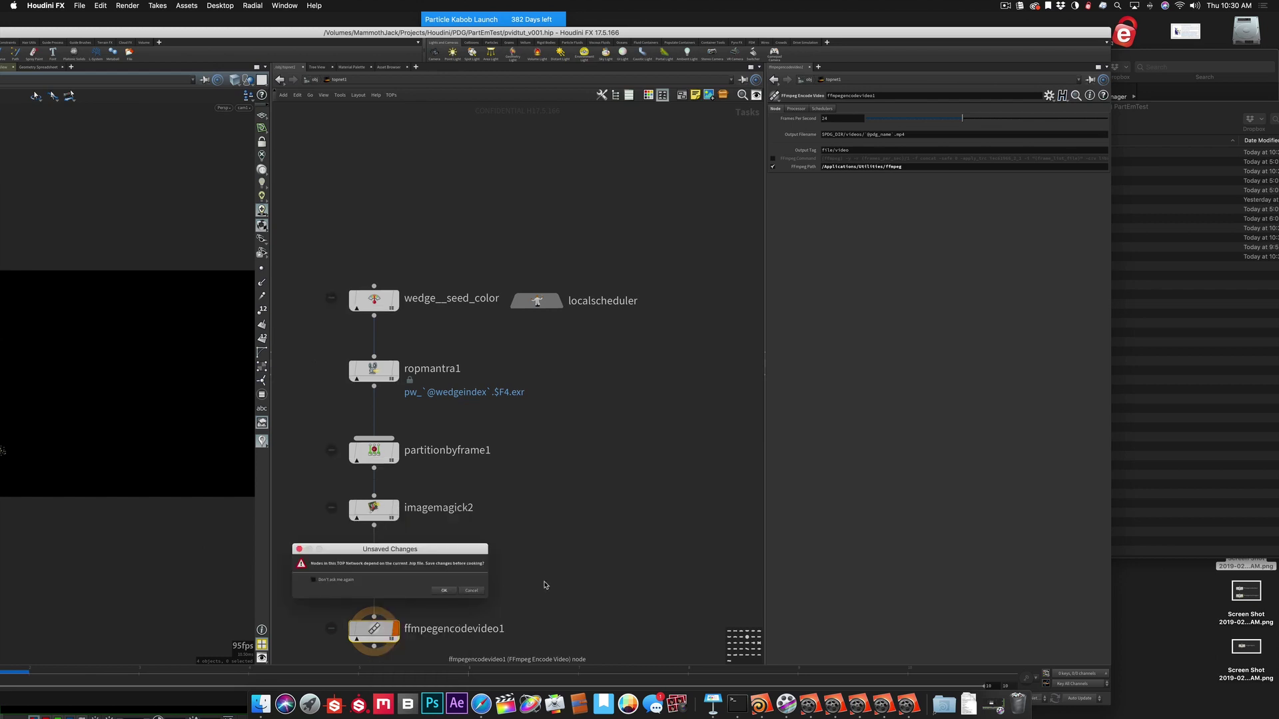
click(443, 591)
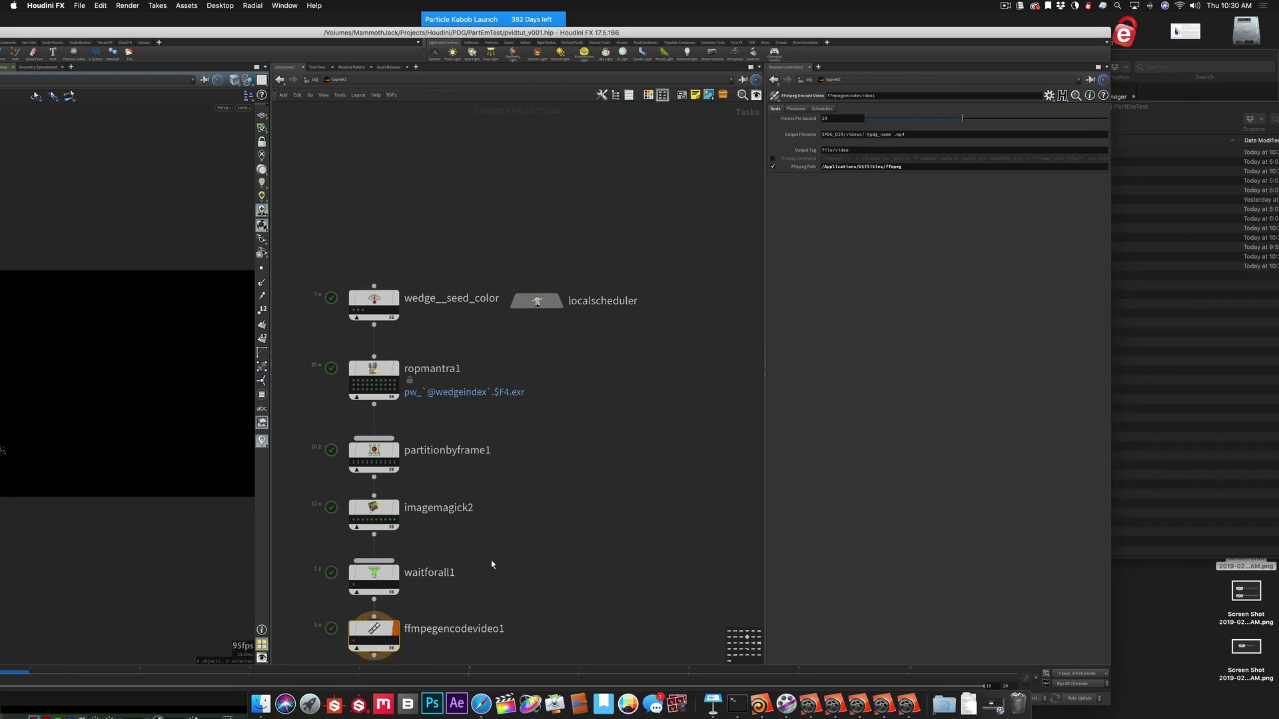
Step: View the task output of ffmpegencodevideo1's work item and move the resulting Finder window clear of the node chain
mouse_move(355, 641)
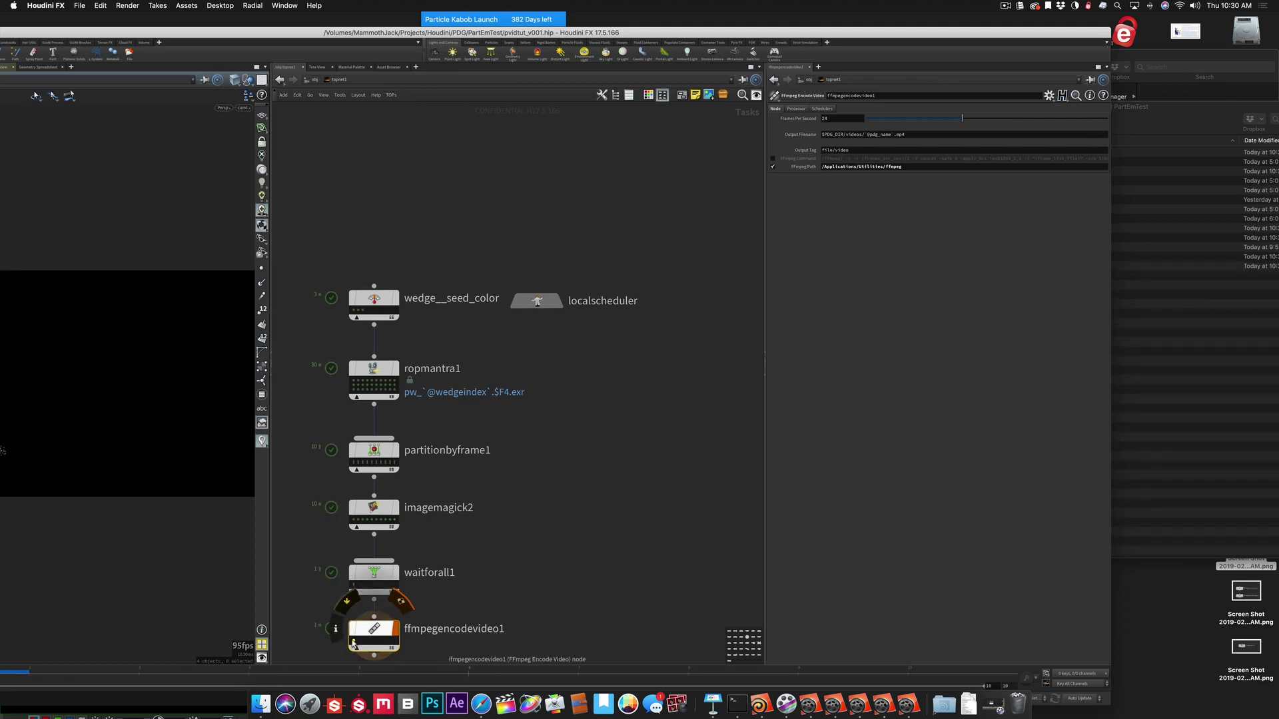
click(353, 643)
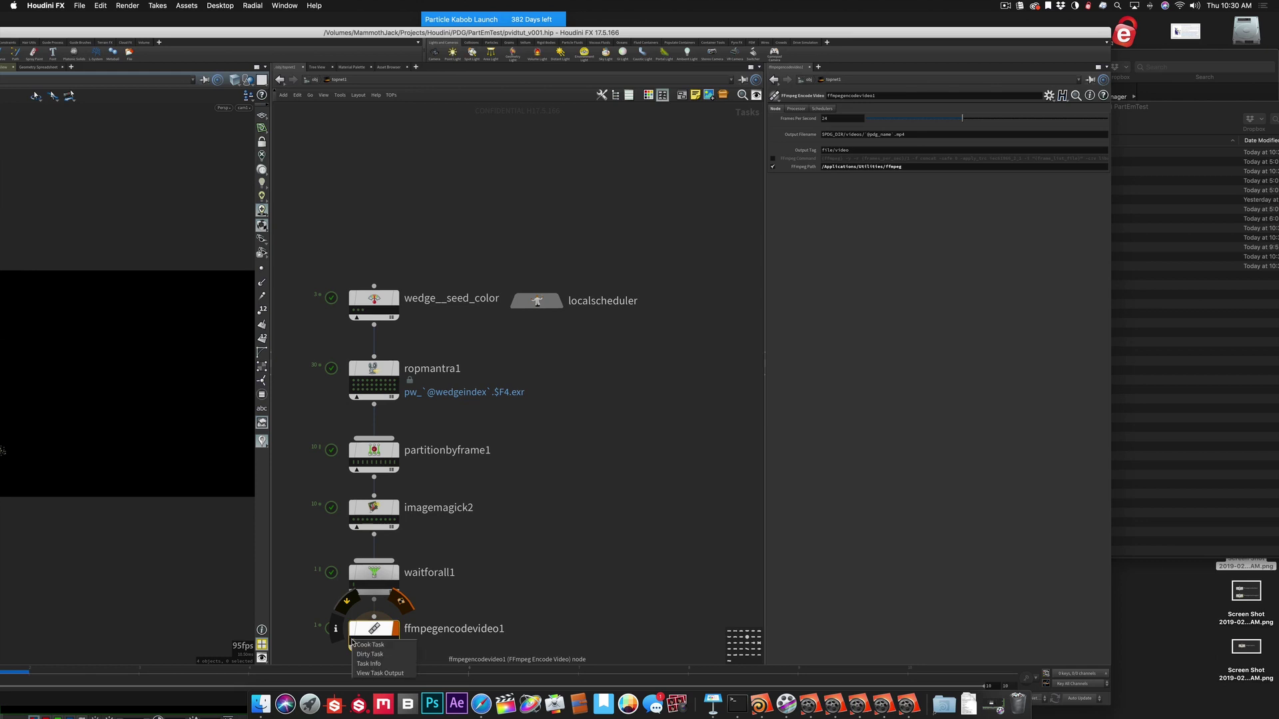
click(362, 671)
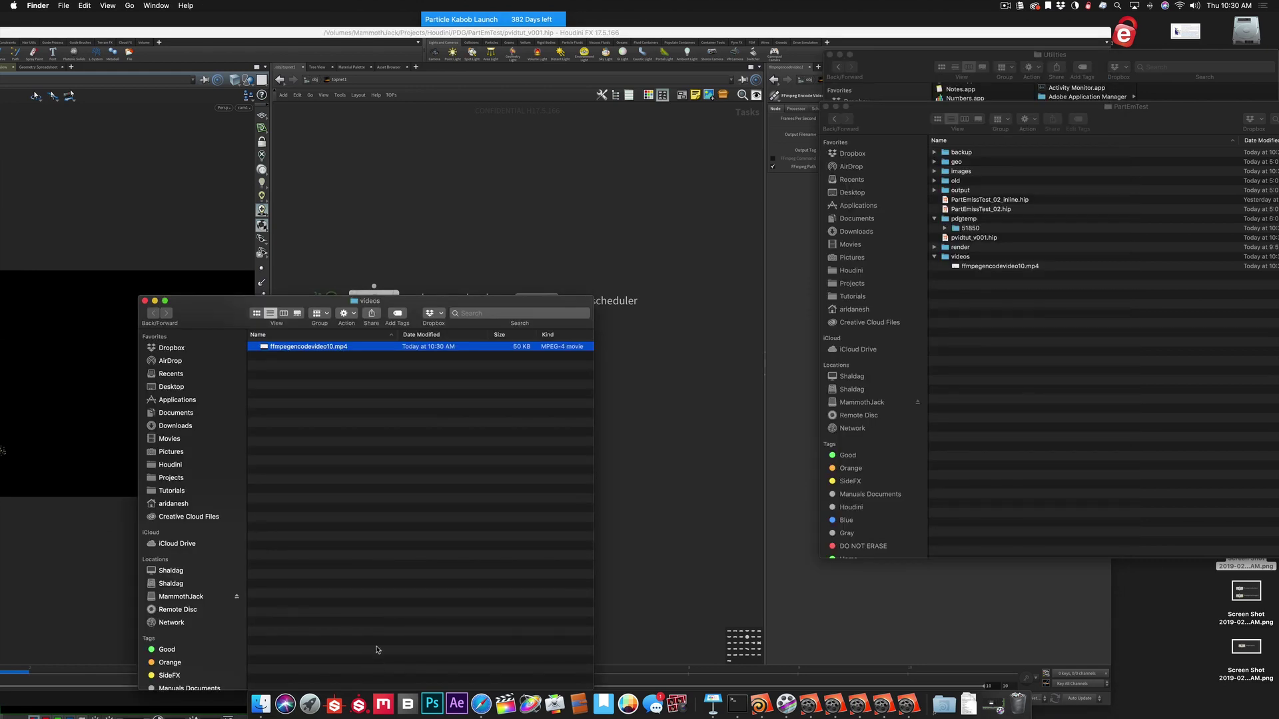
drag(249, 309, 716, 208)
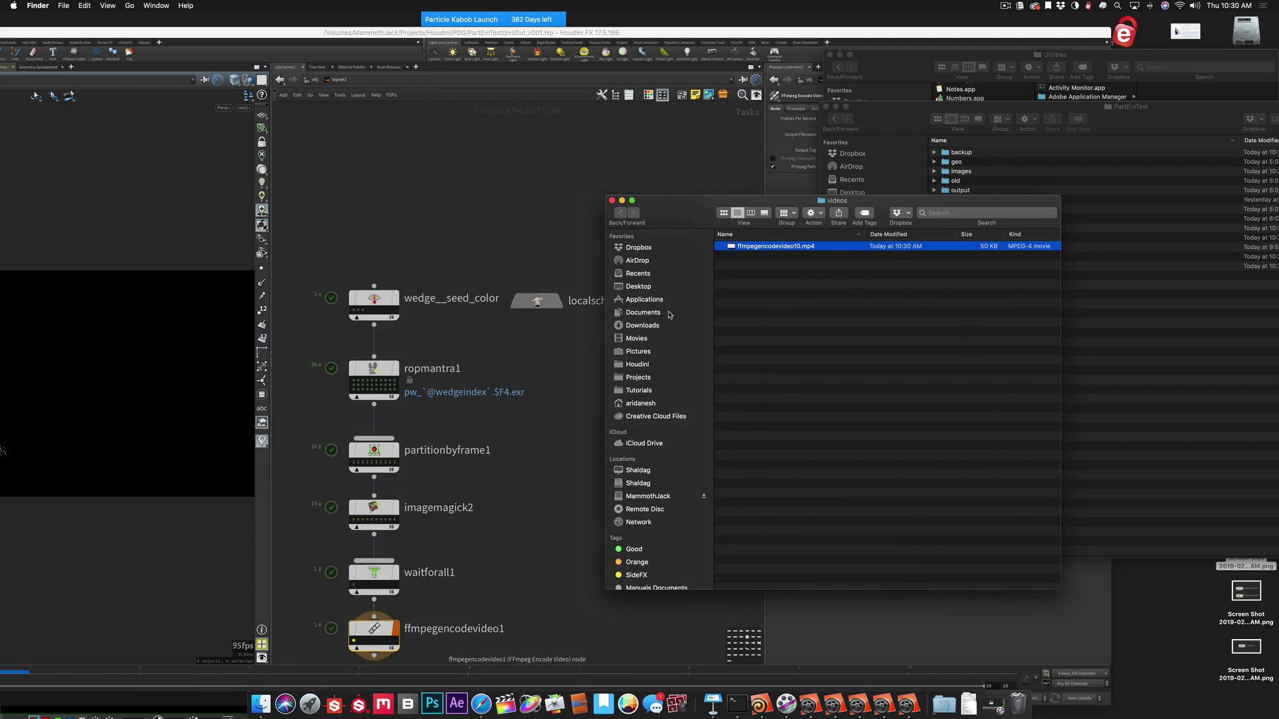
Step: Open ffmpegencodevideo10.mp4 in QuickTime Player, play it through, close it and return to Houdini
double_click(731, 248)
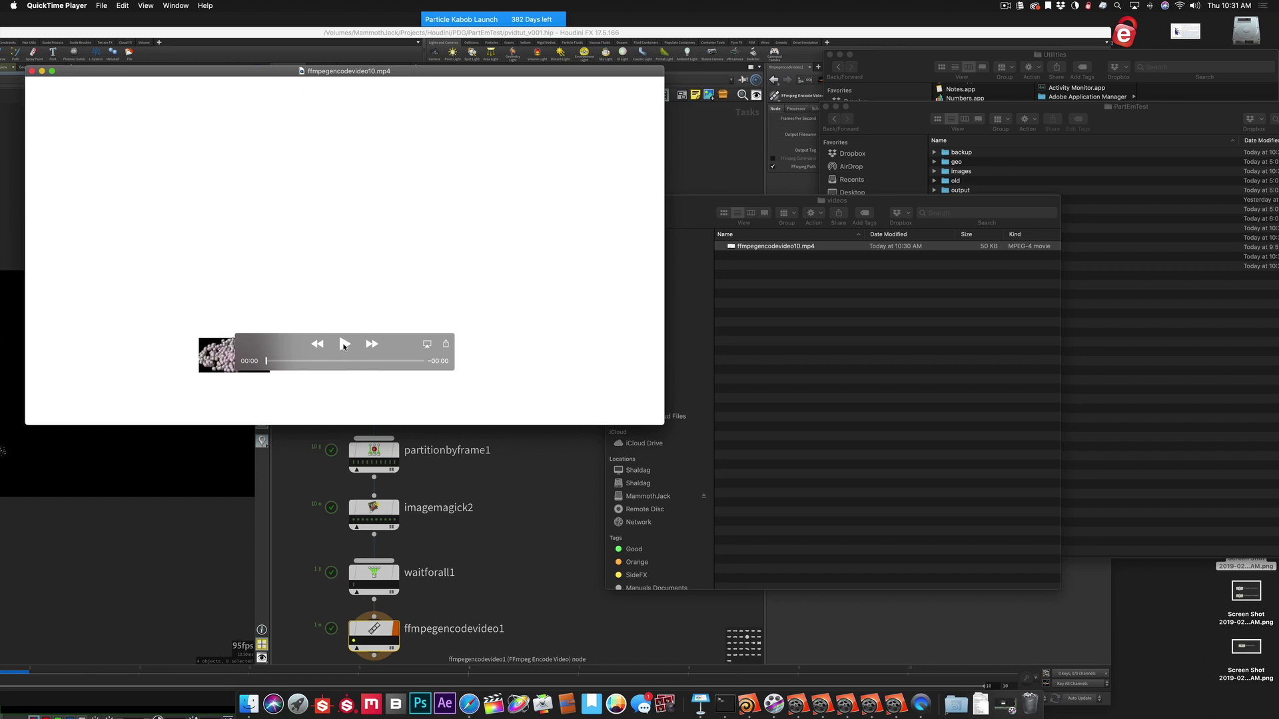
click(344, 345)
click(344, 344)
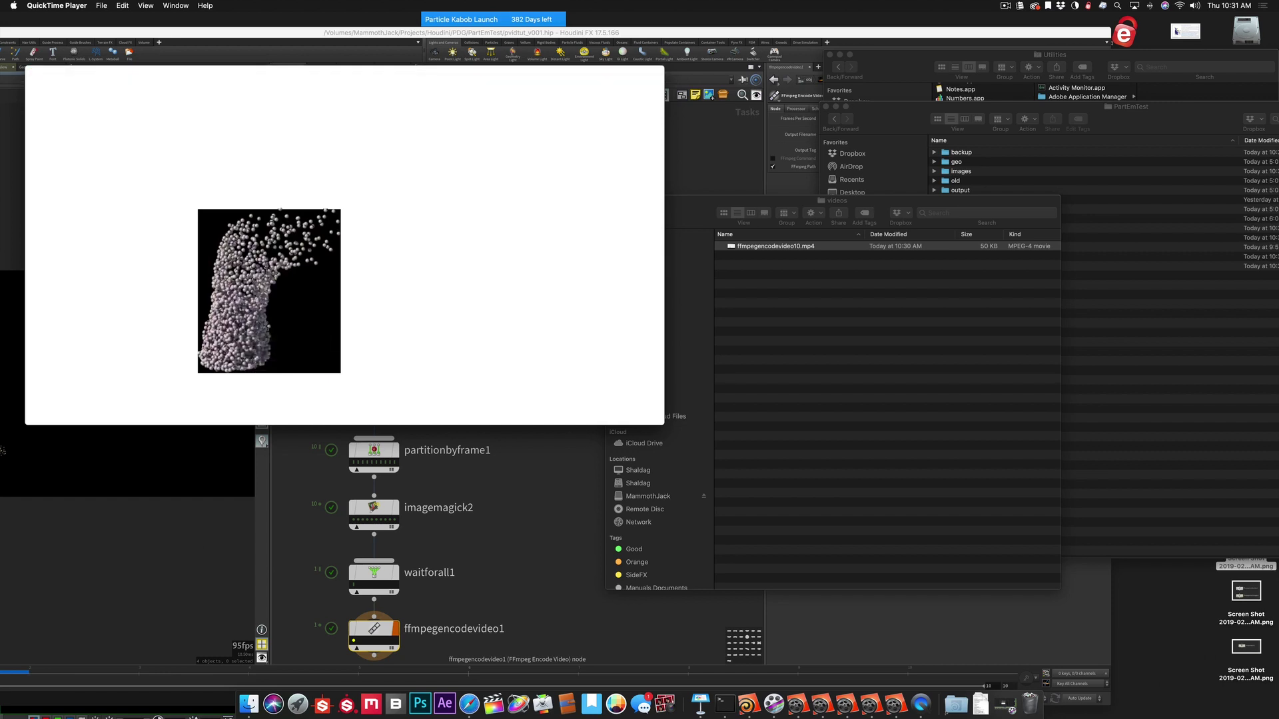
mouse_move(232, 310)
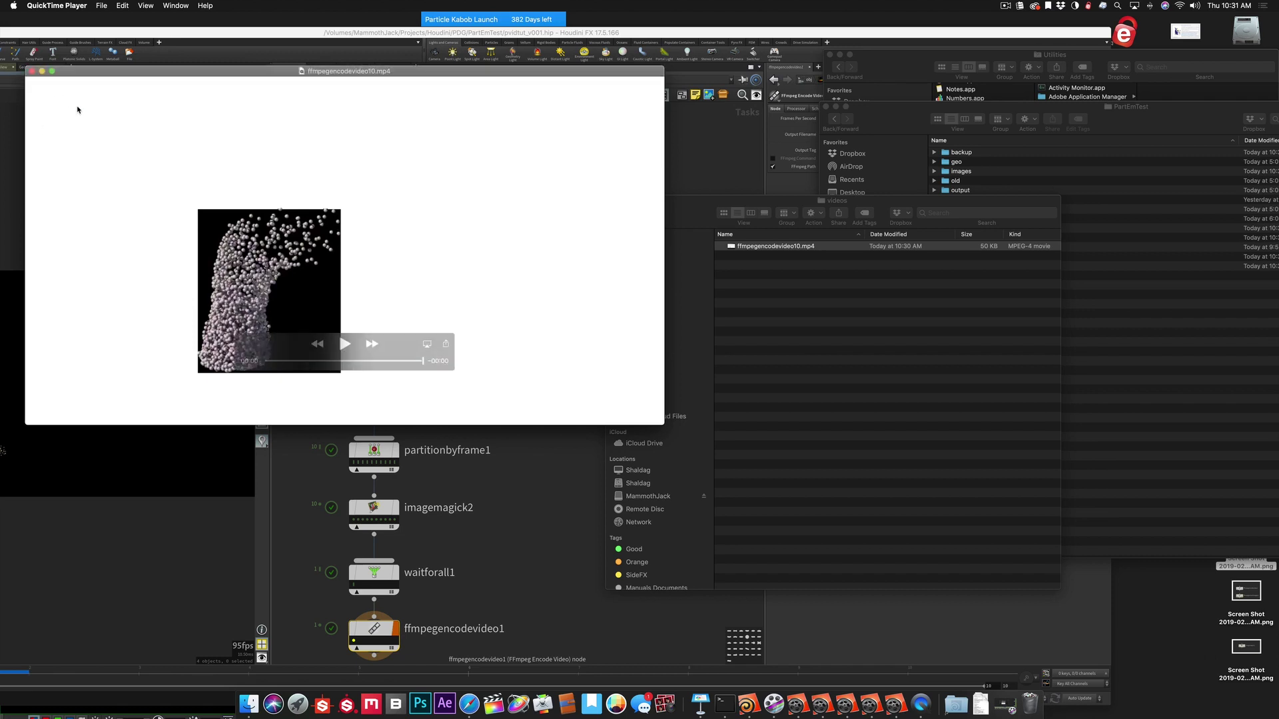
click(31, 75)
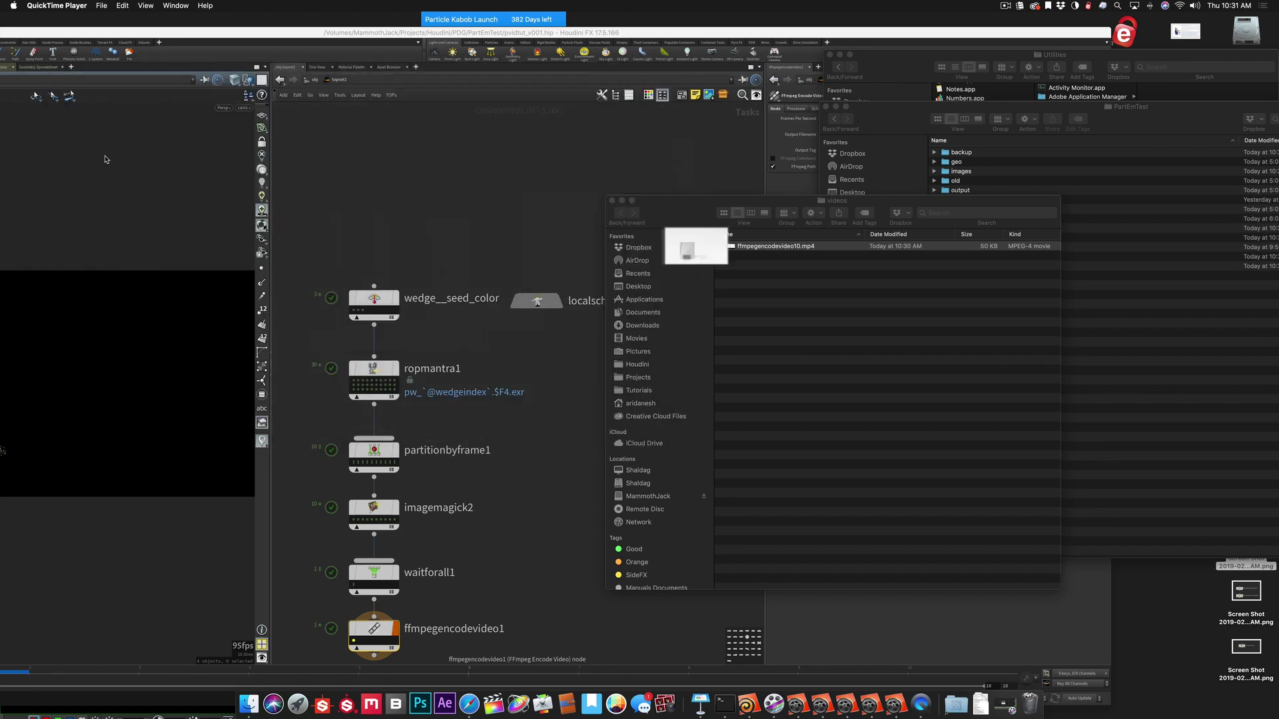
click(538, 505)
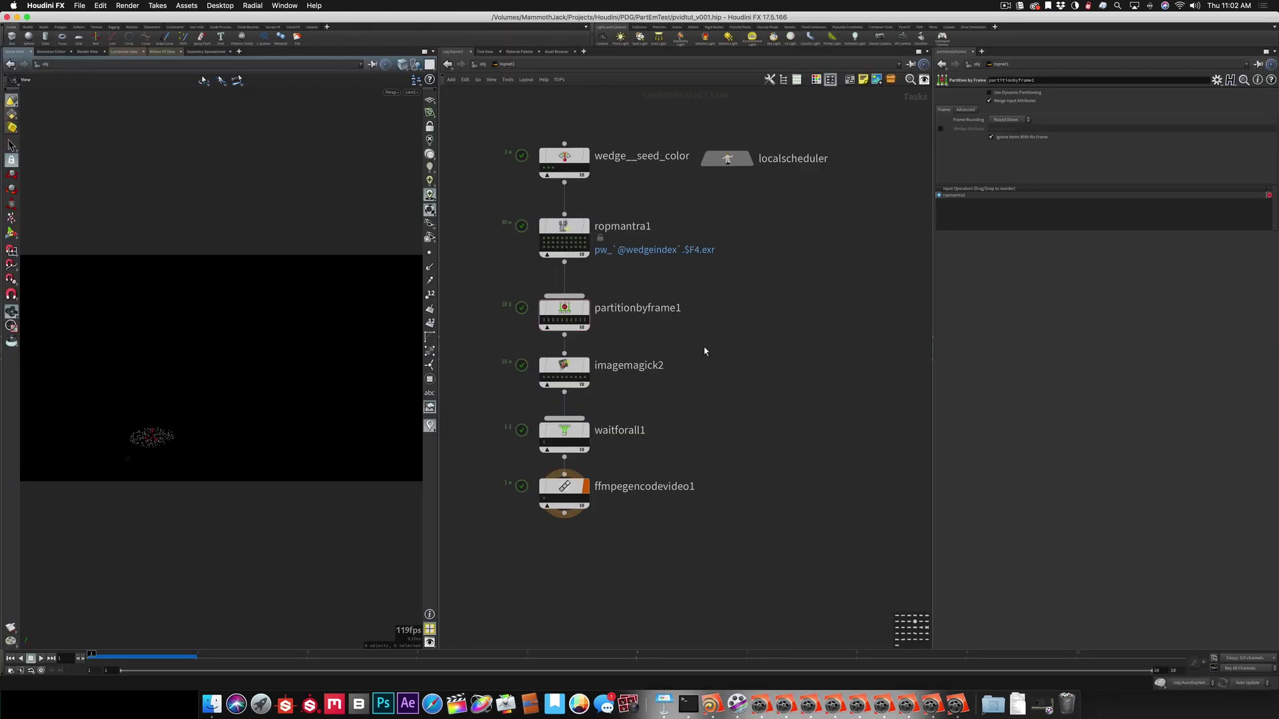